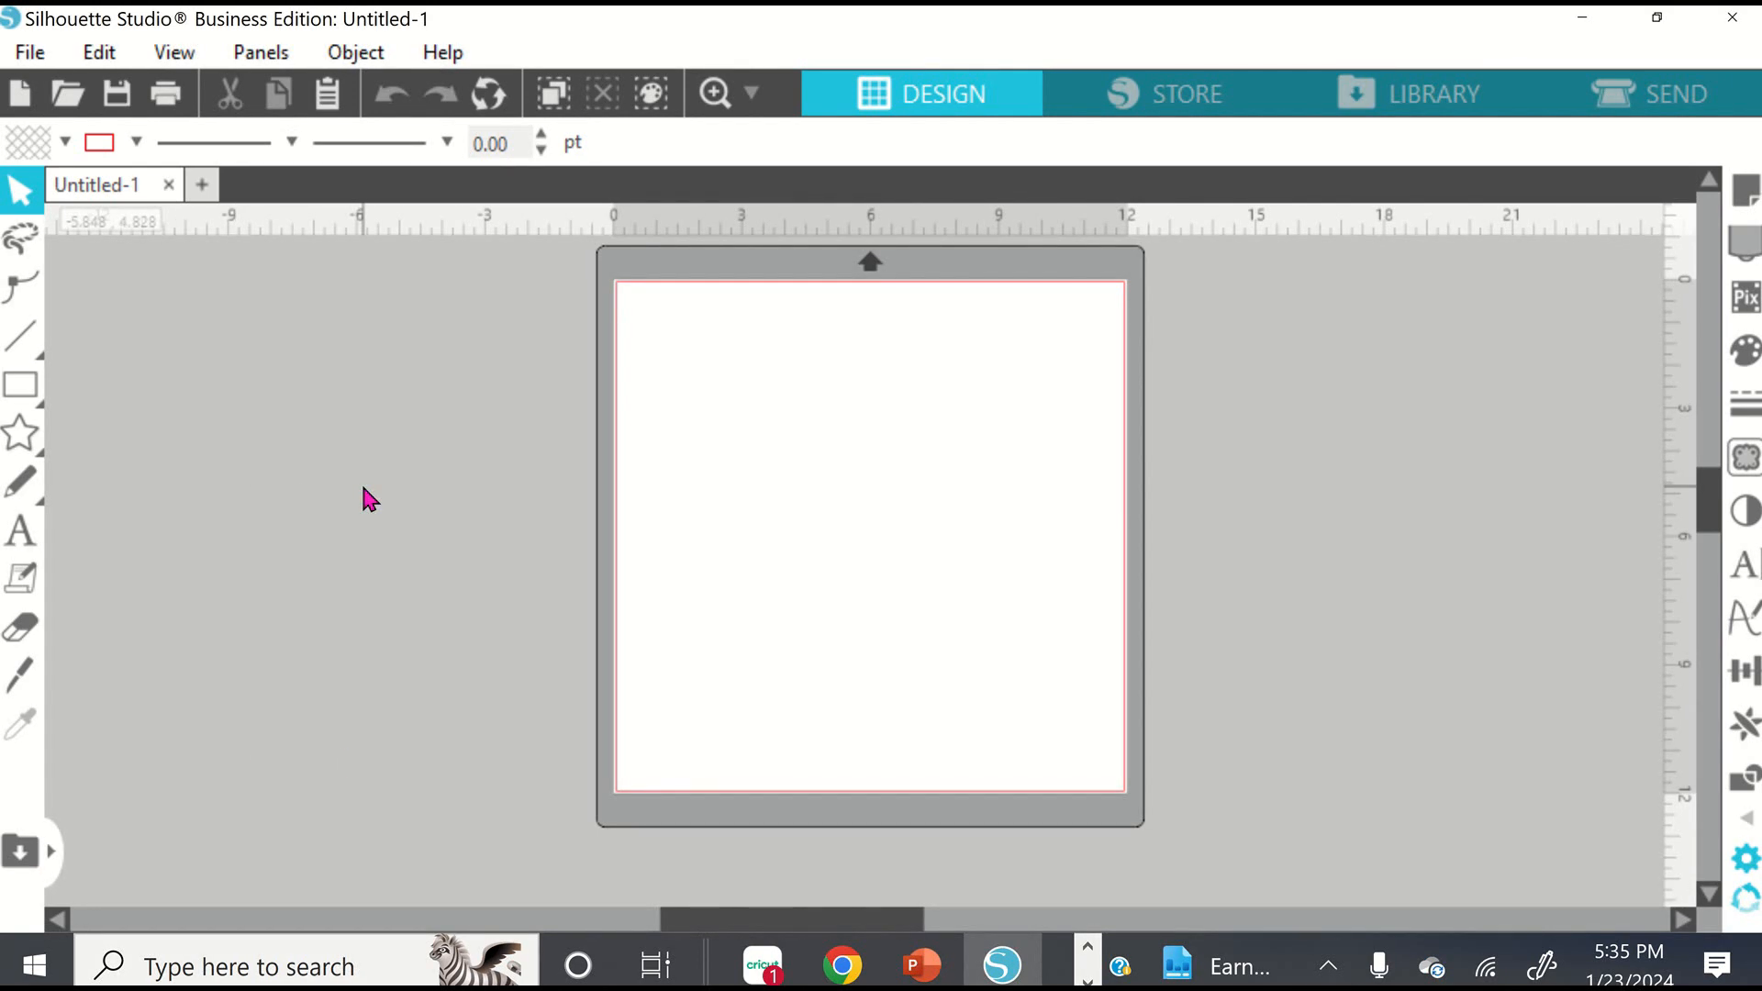
# Review the page setup, checking the machine, cutting mat, media size and cut border options.
pyautogui.click(1746, 194)
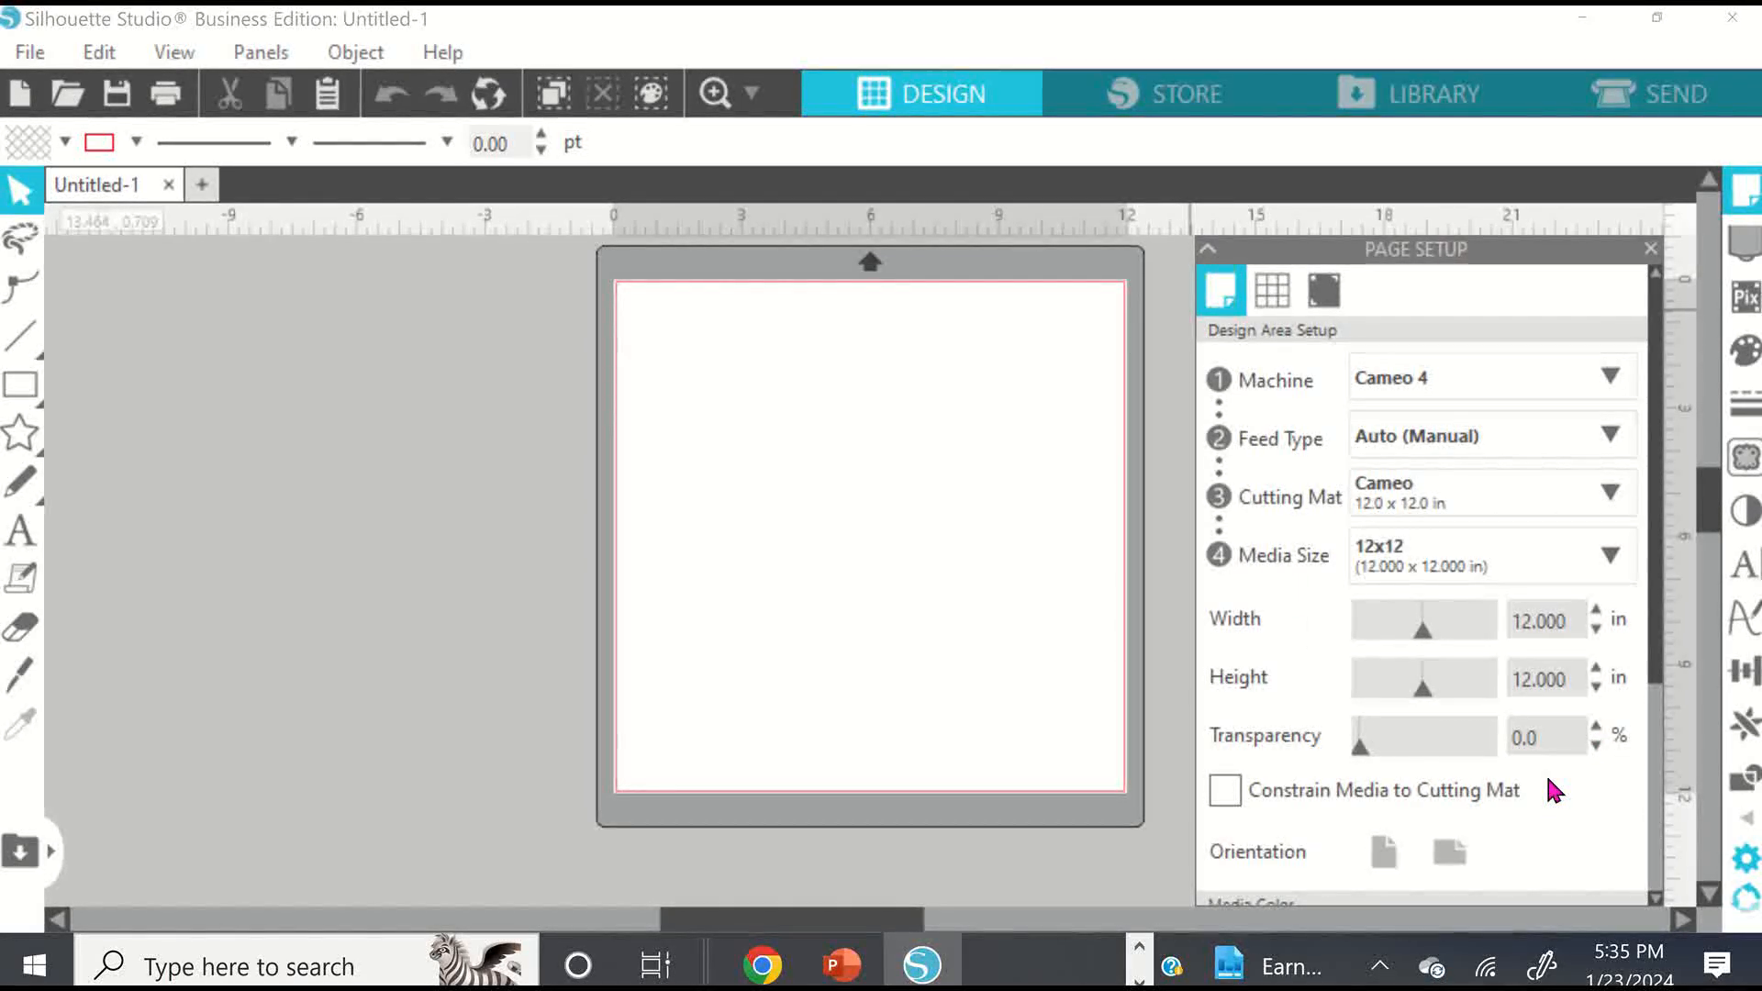
pyautogui.scroll(-5, 1545, 775)
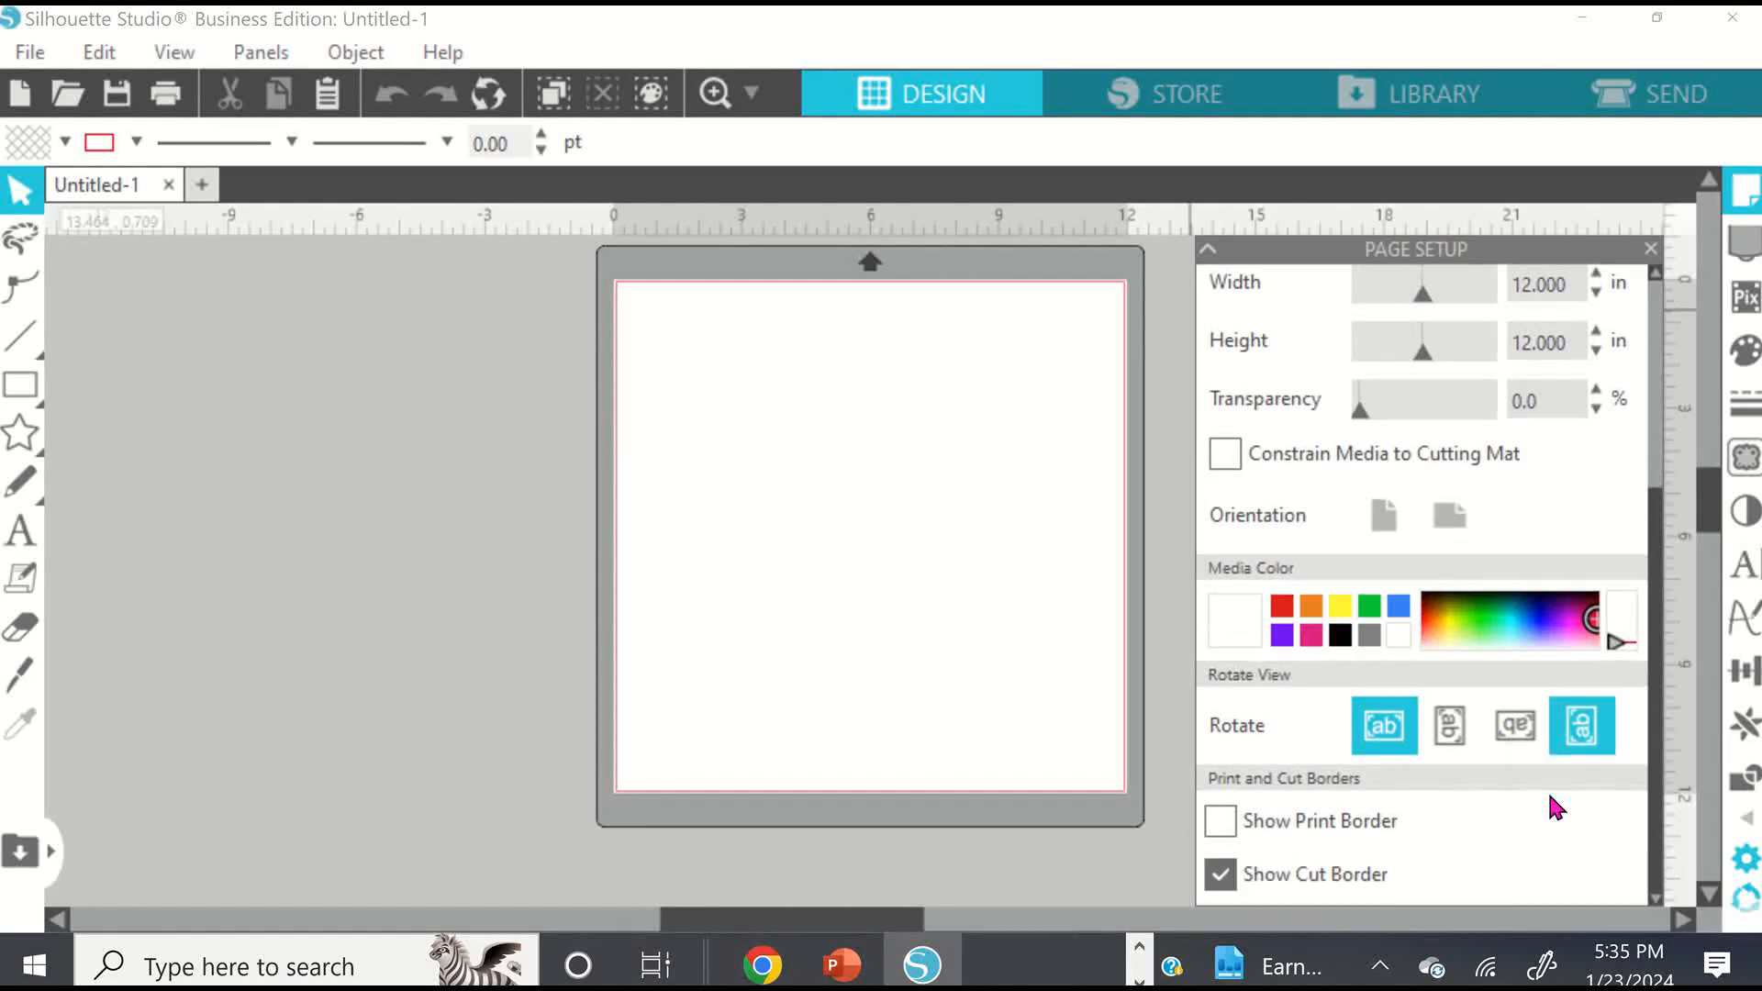
pyautogui.scroll(5, 1558, 842)
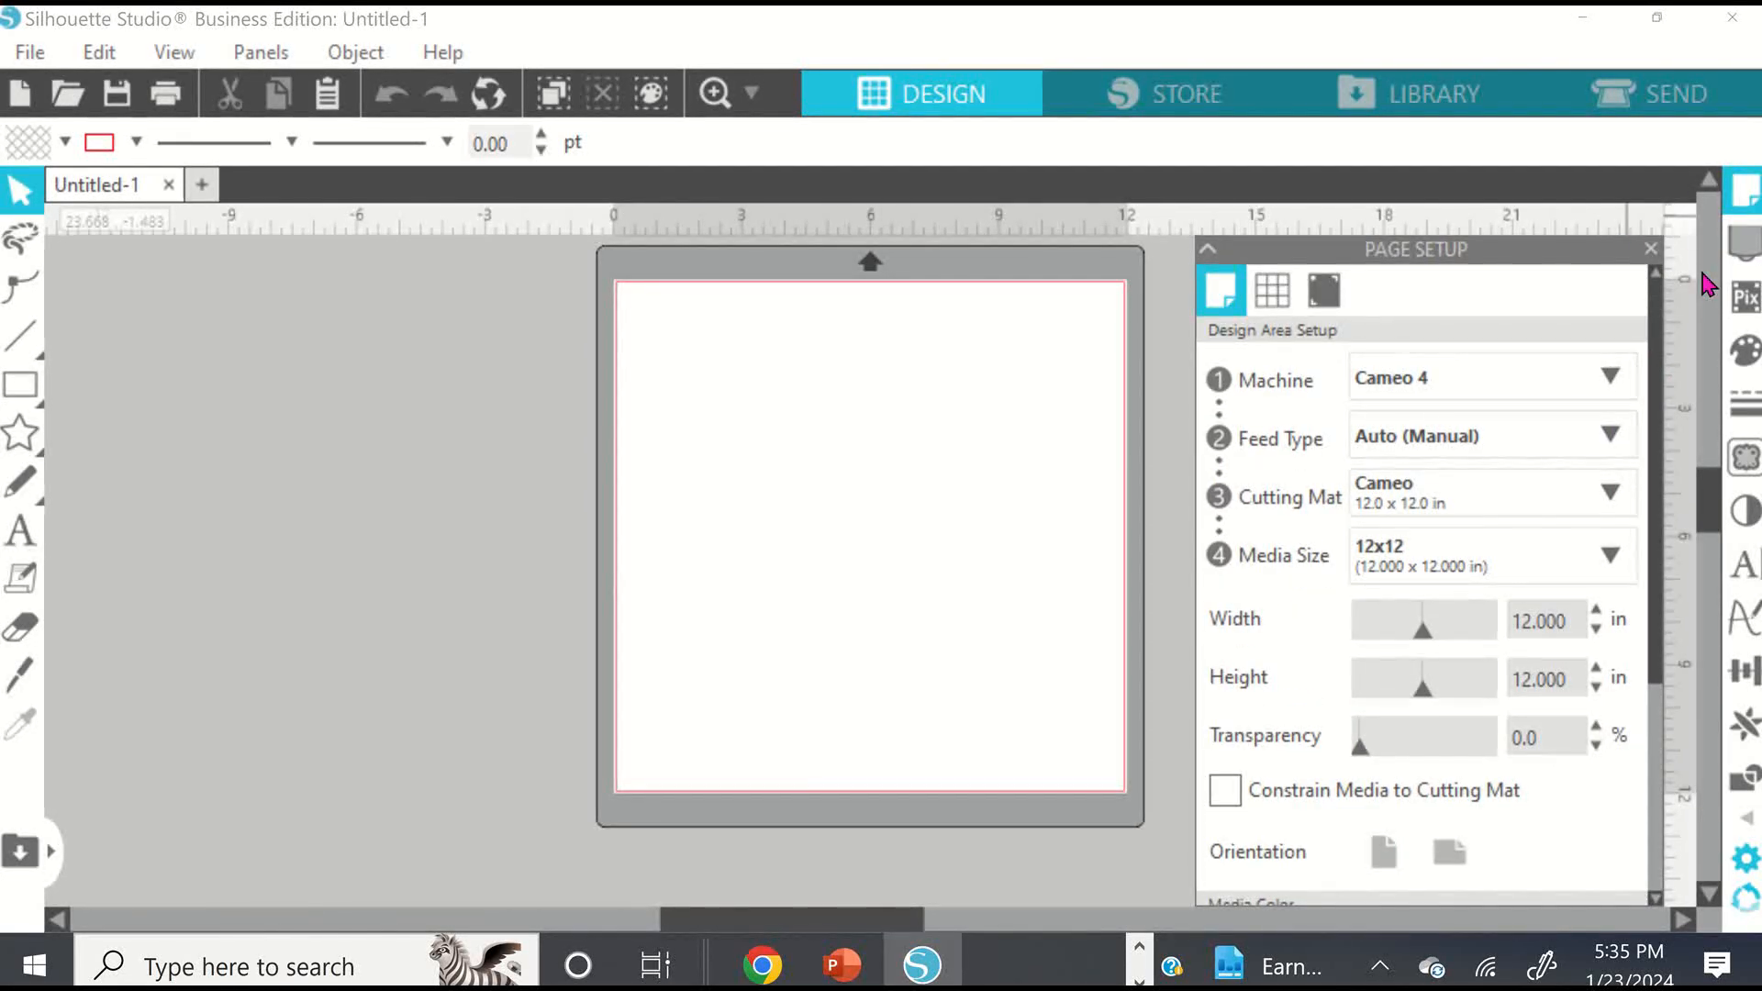
pyautogui.click(1652, 249)
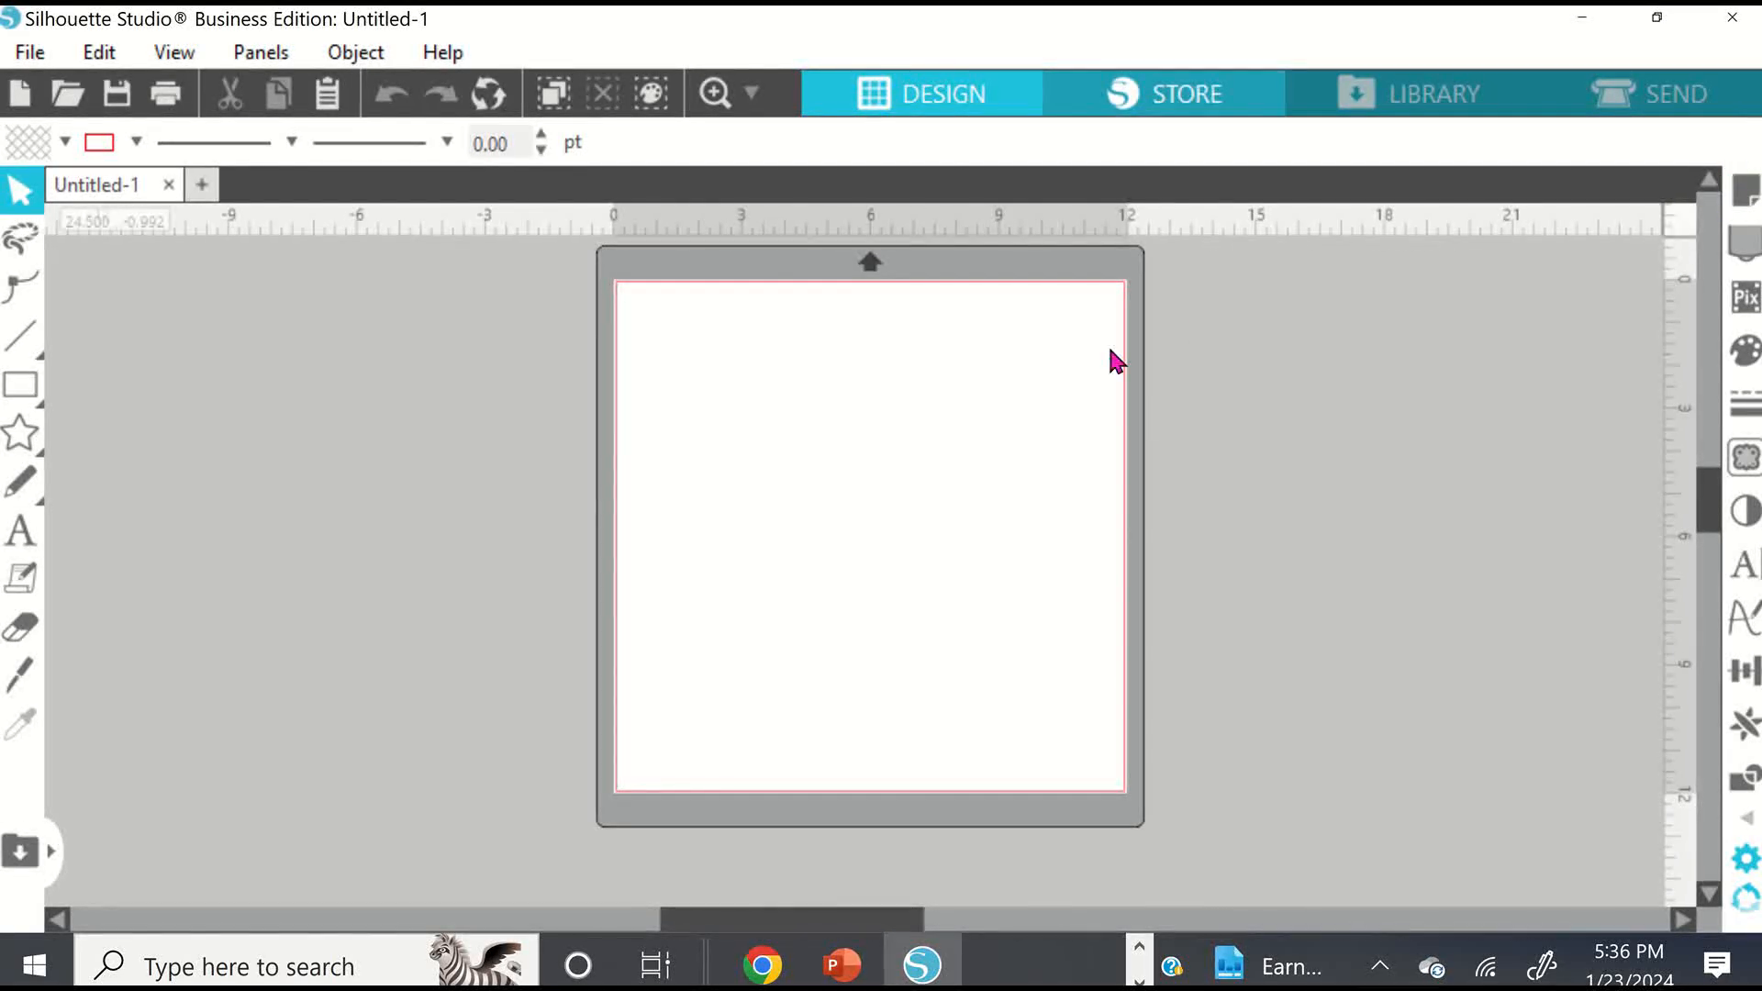
# Add a text object containing a first name in capital letters near the page's upper-left corner.
pyautogui.click(30, 564)
pyautogui.click(26, 539)
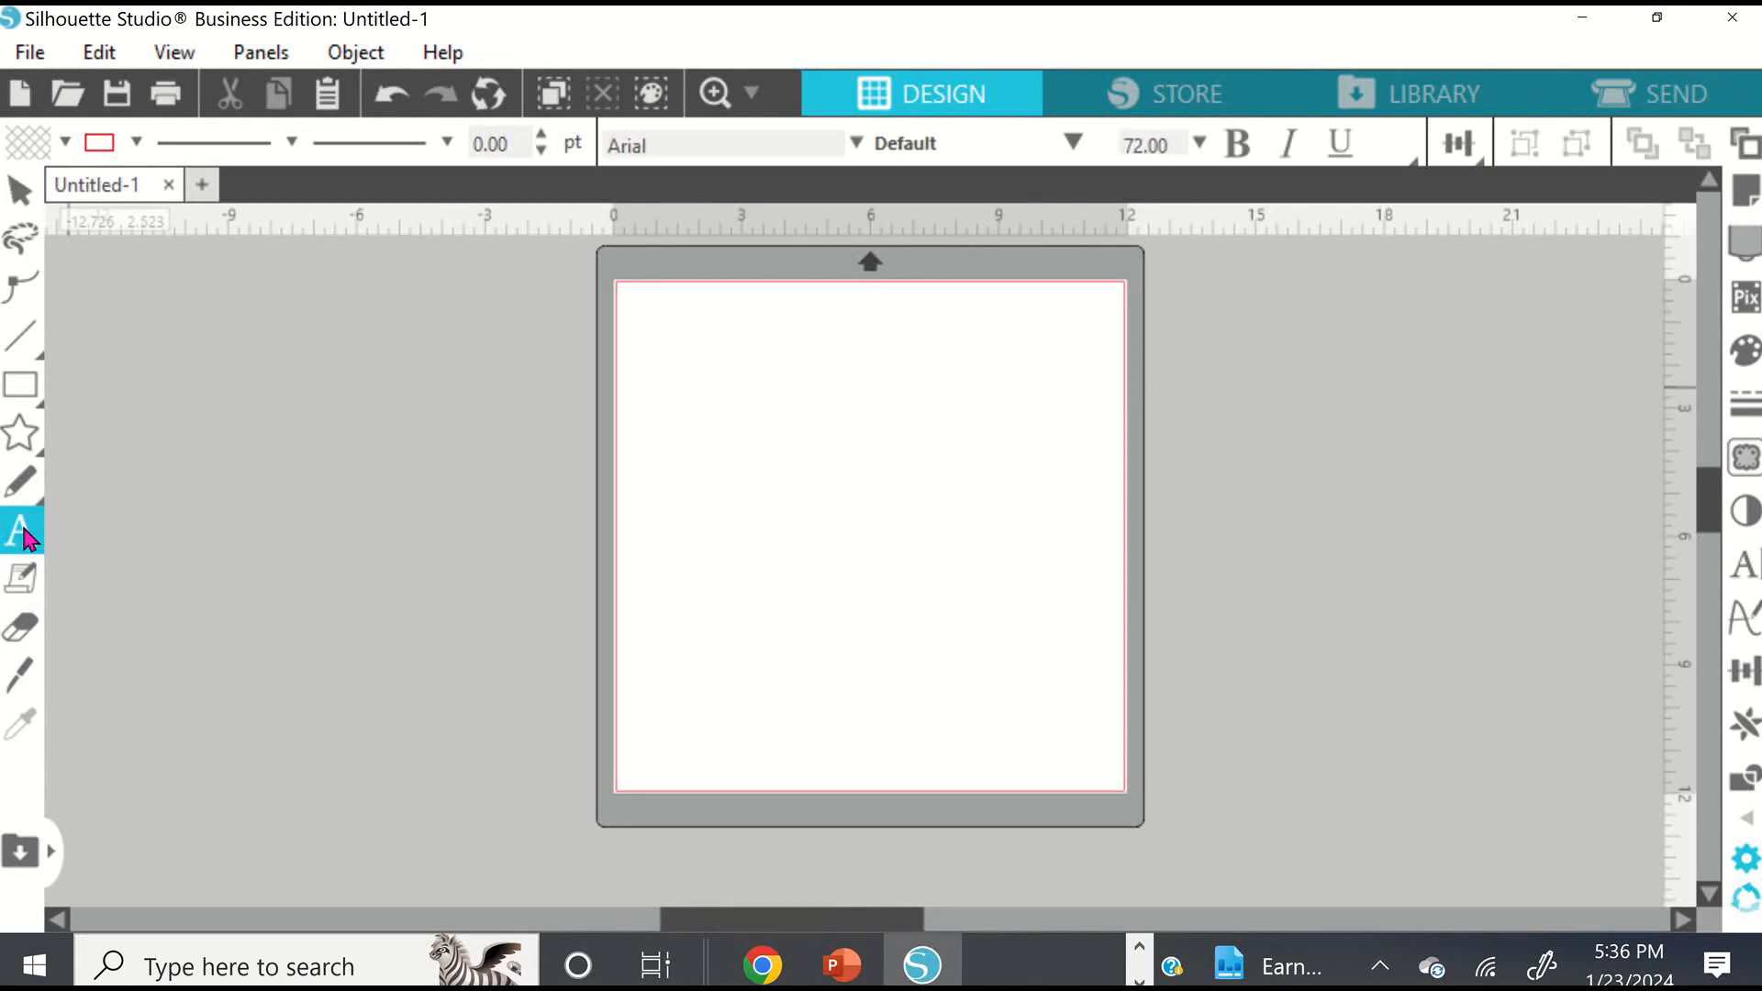
pyautogui.click(668, 356)
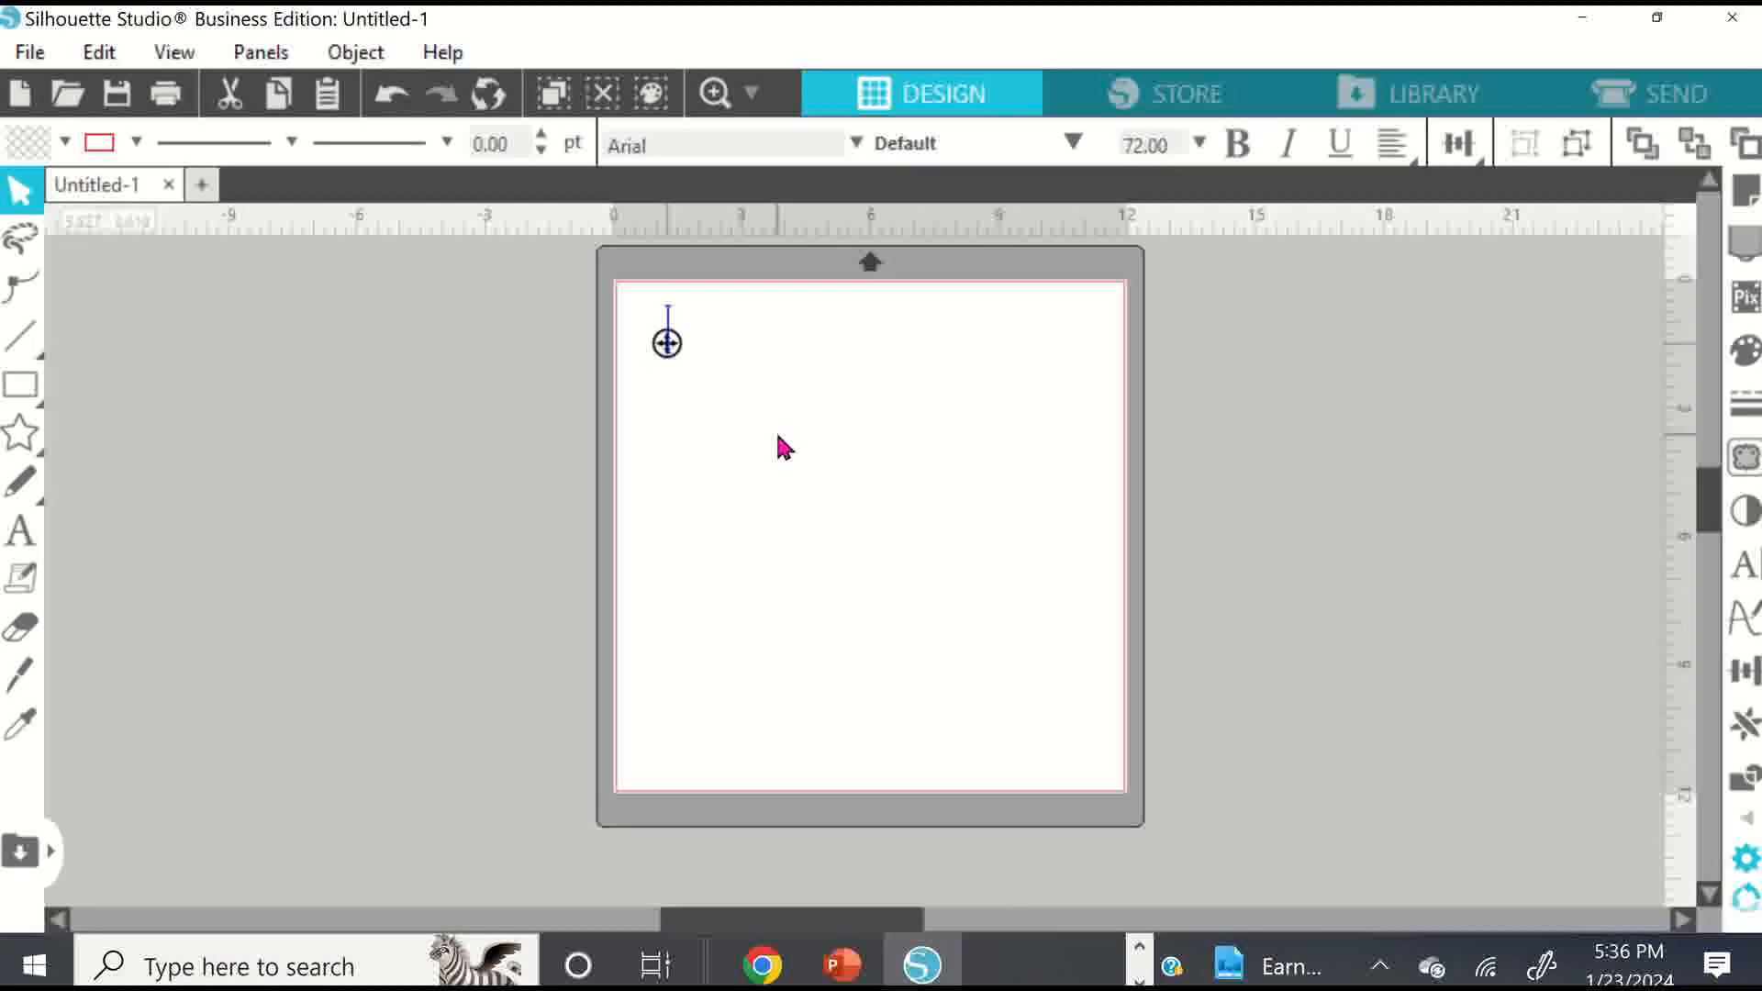
pyautogui.write('DORIS')
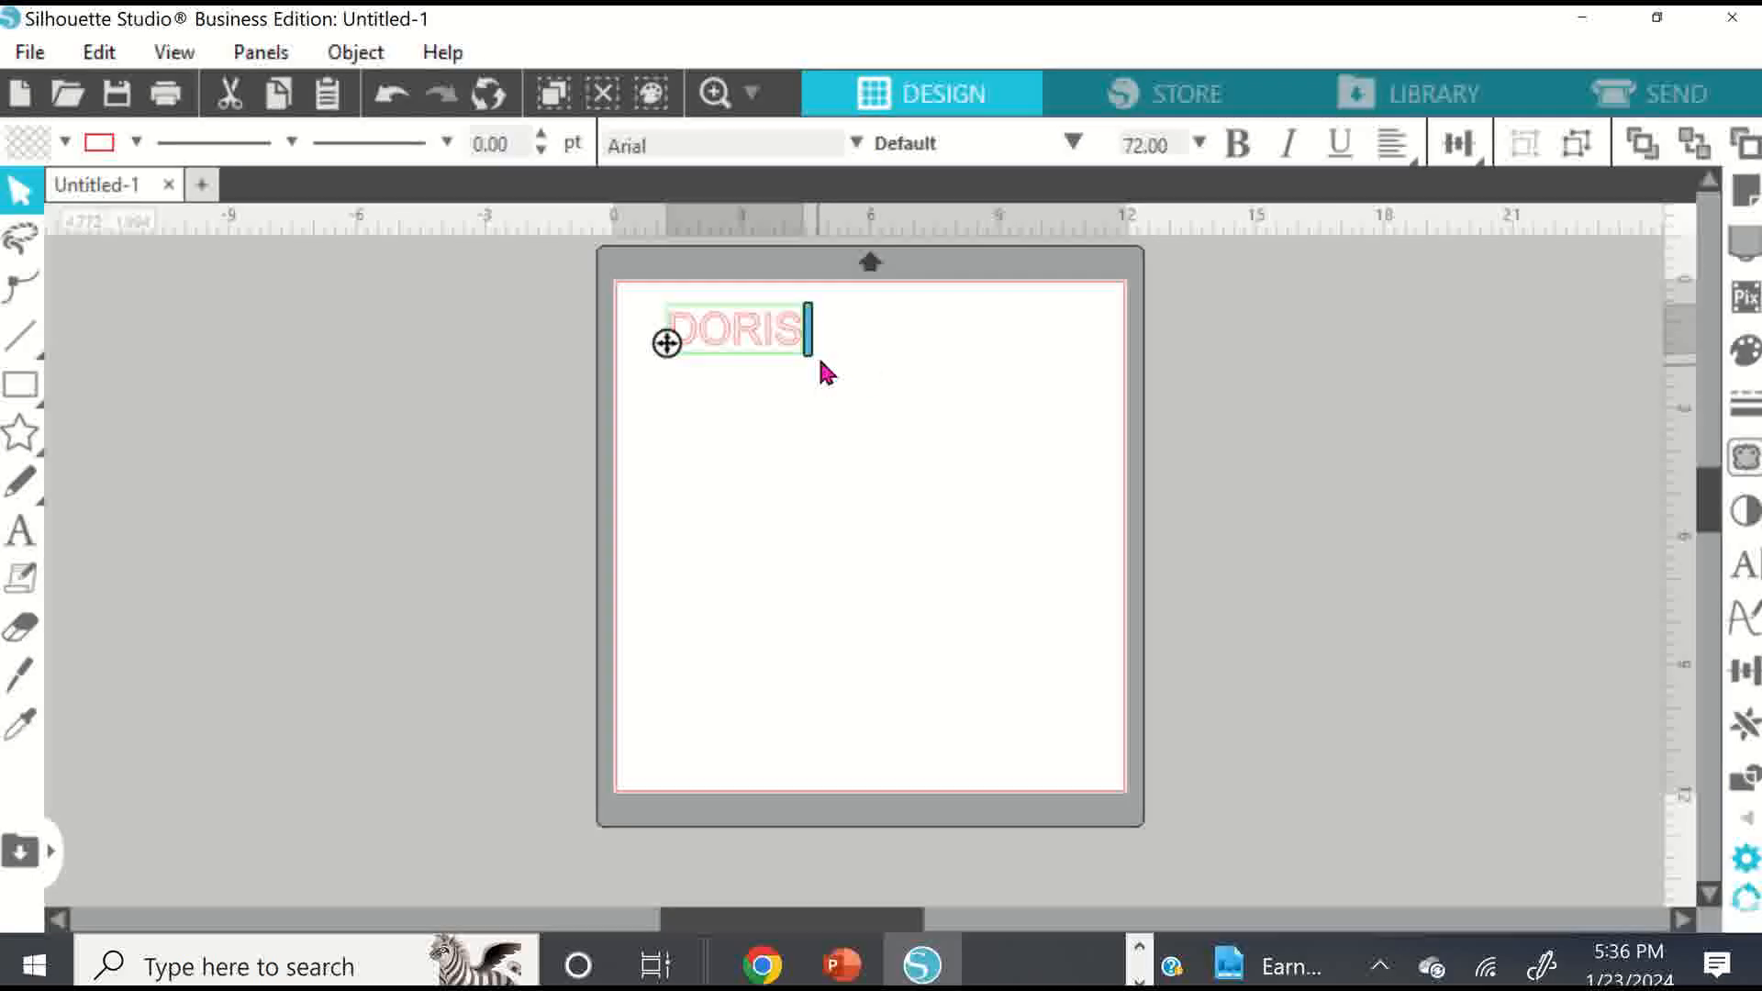
pyautogui.click(849, 357)
pyautogui.click(785, 349)
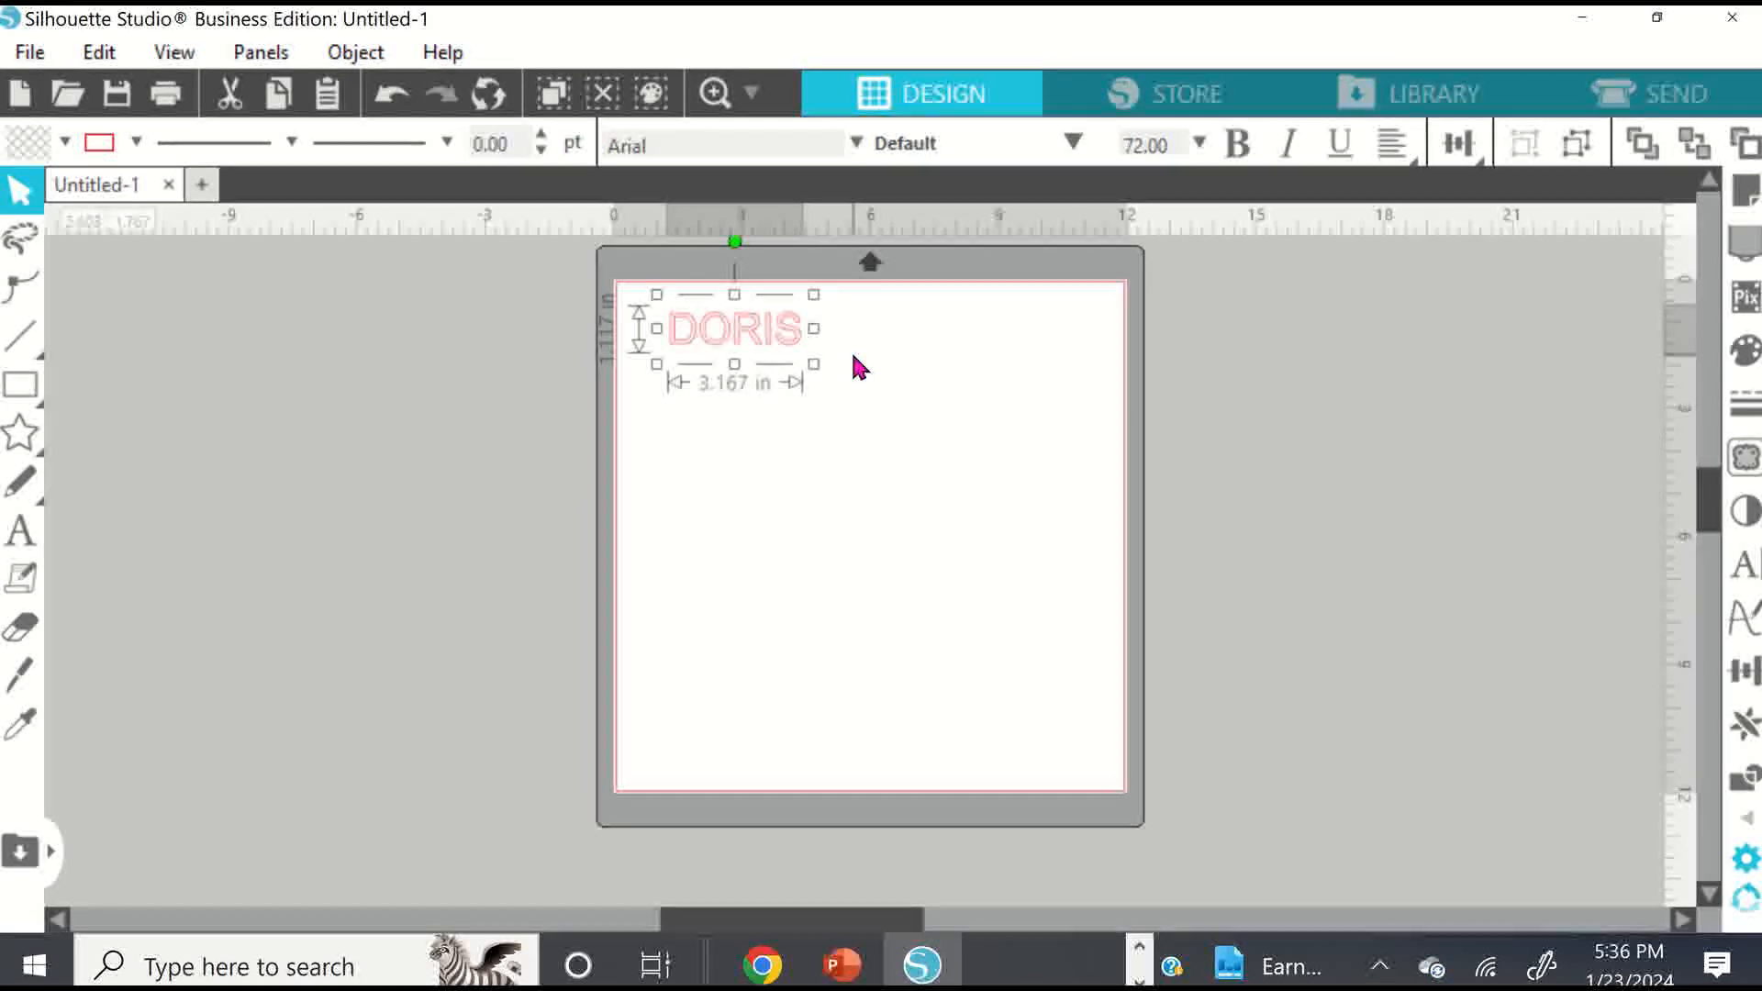
# Browse the available fonts for the name text without choosing a different one.
pyautogui.click(790, 427)
pyautogui.click(705, 335)
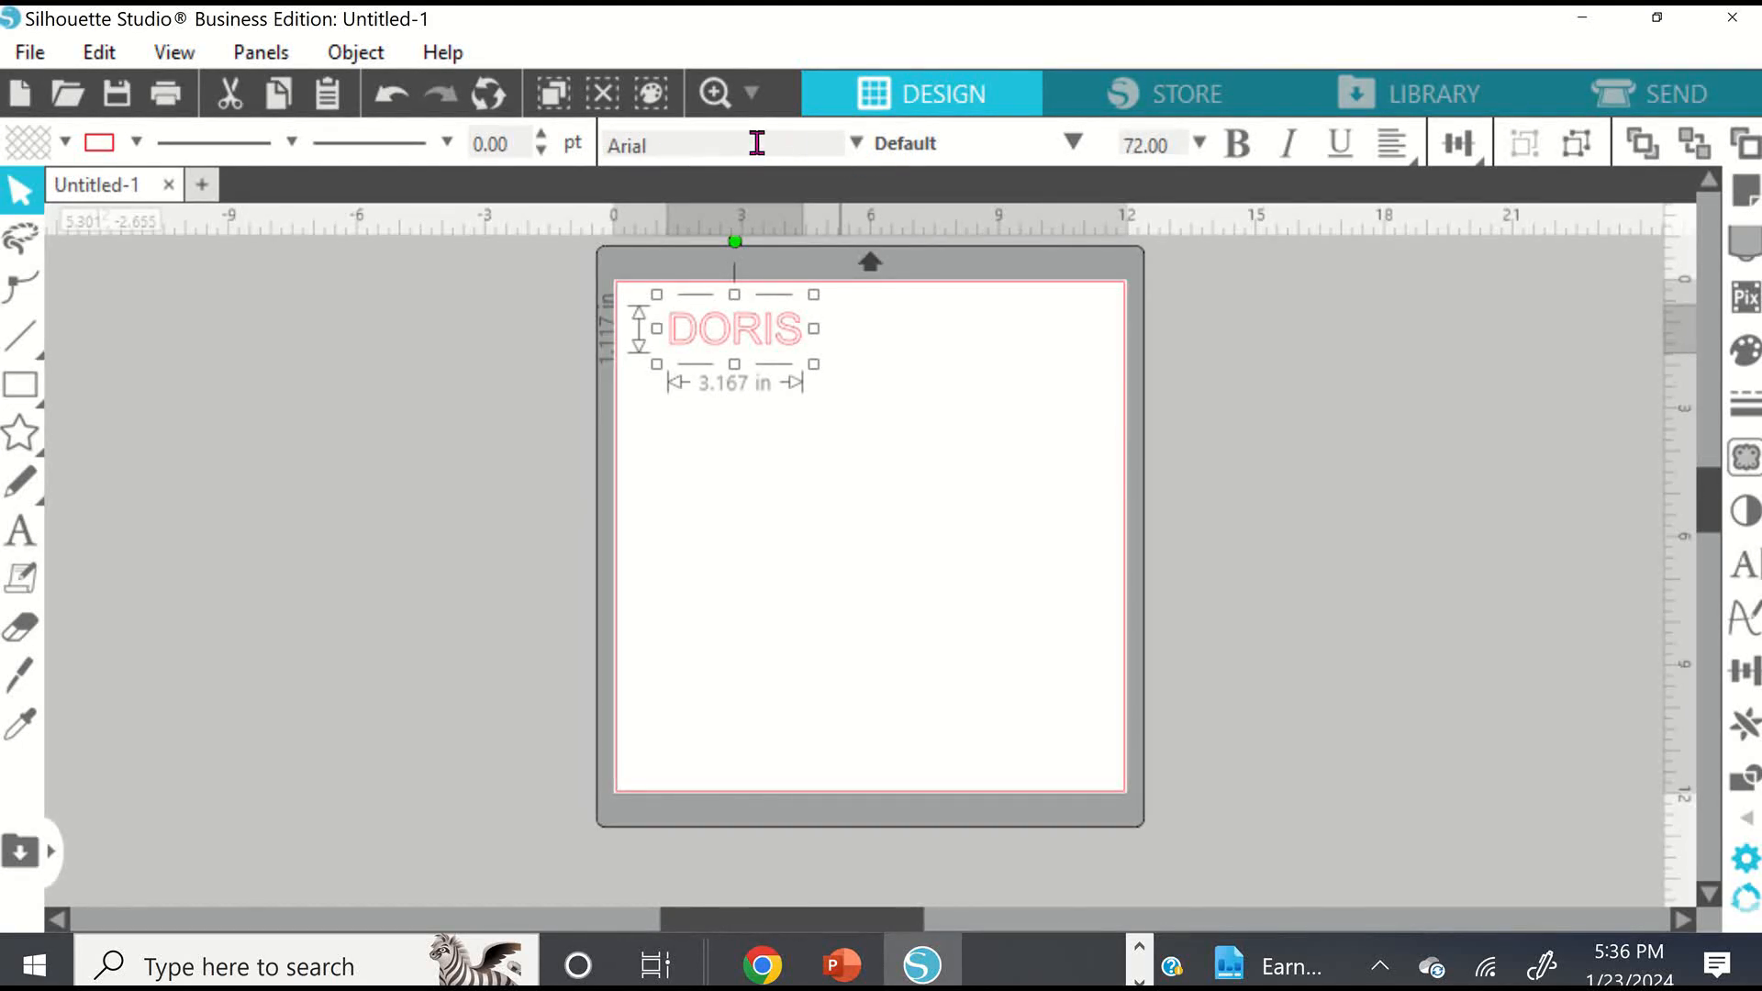
pyautogui.click(856, 144)
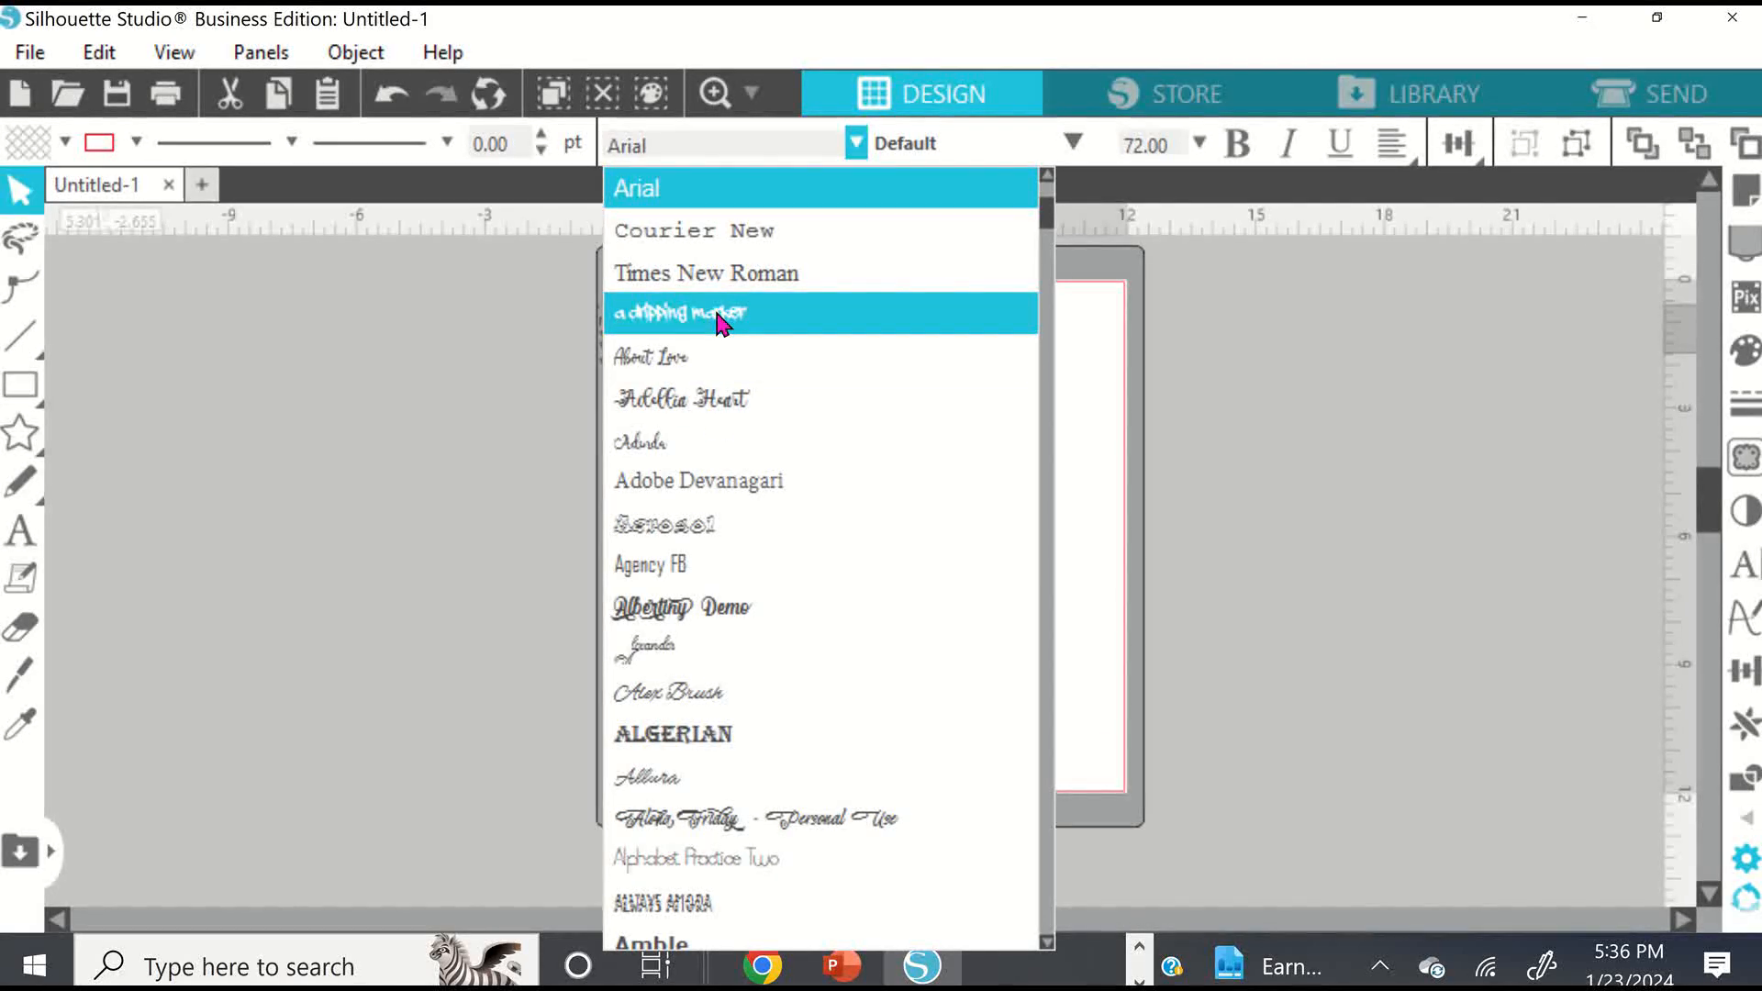
pyautogui.click(1126, 315)
pyautogui.click(1062, 414)
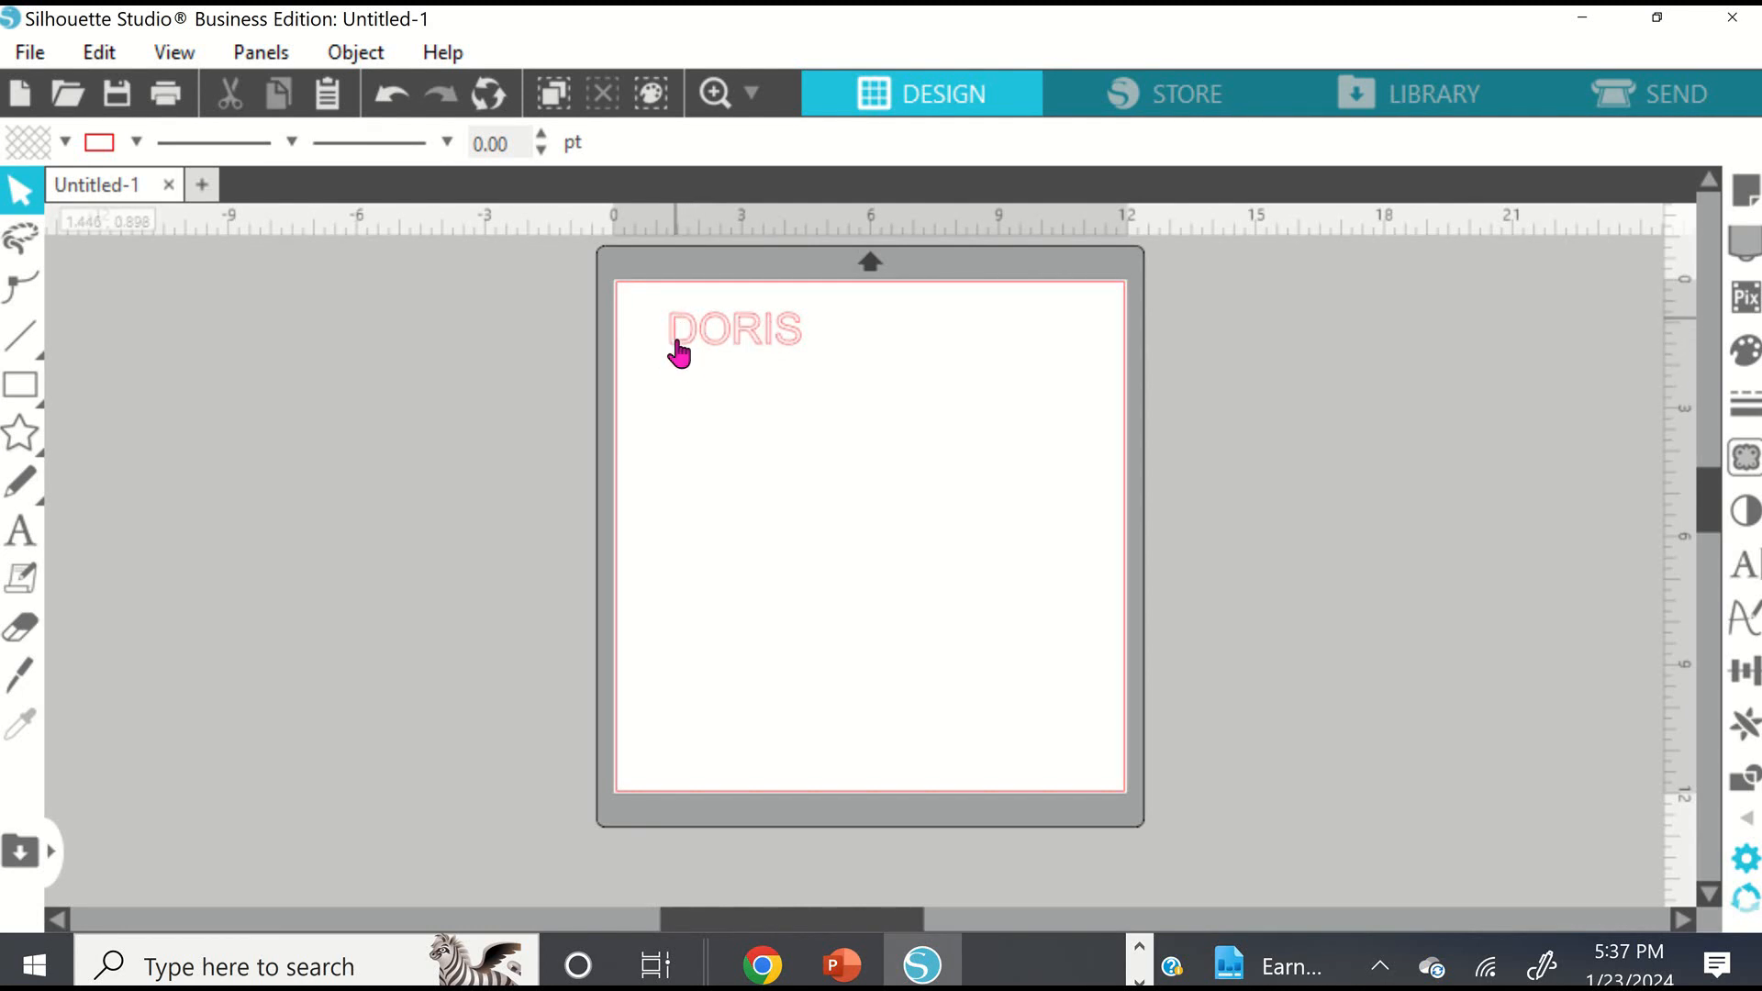
# Weld the name text to turn it into letter shapes.
pyautogui.click(772, 338)
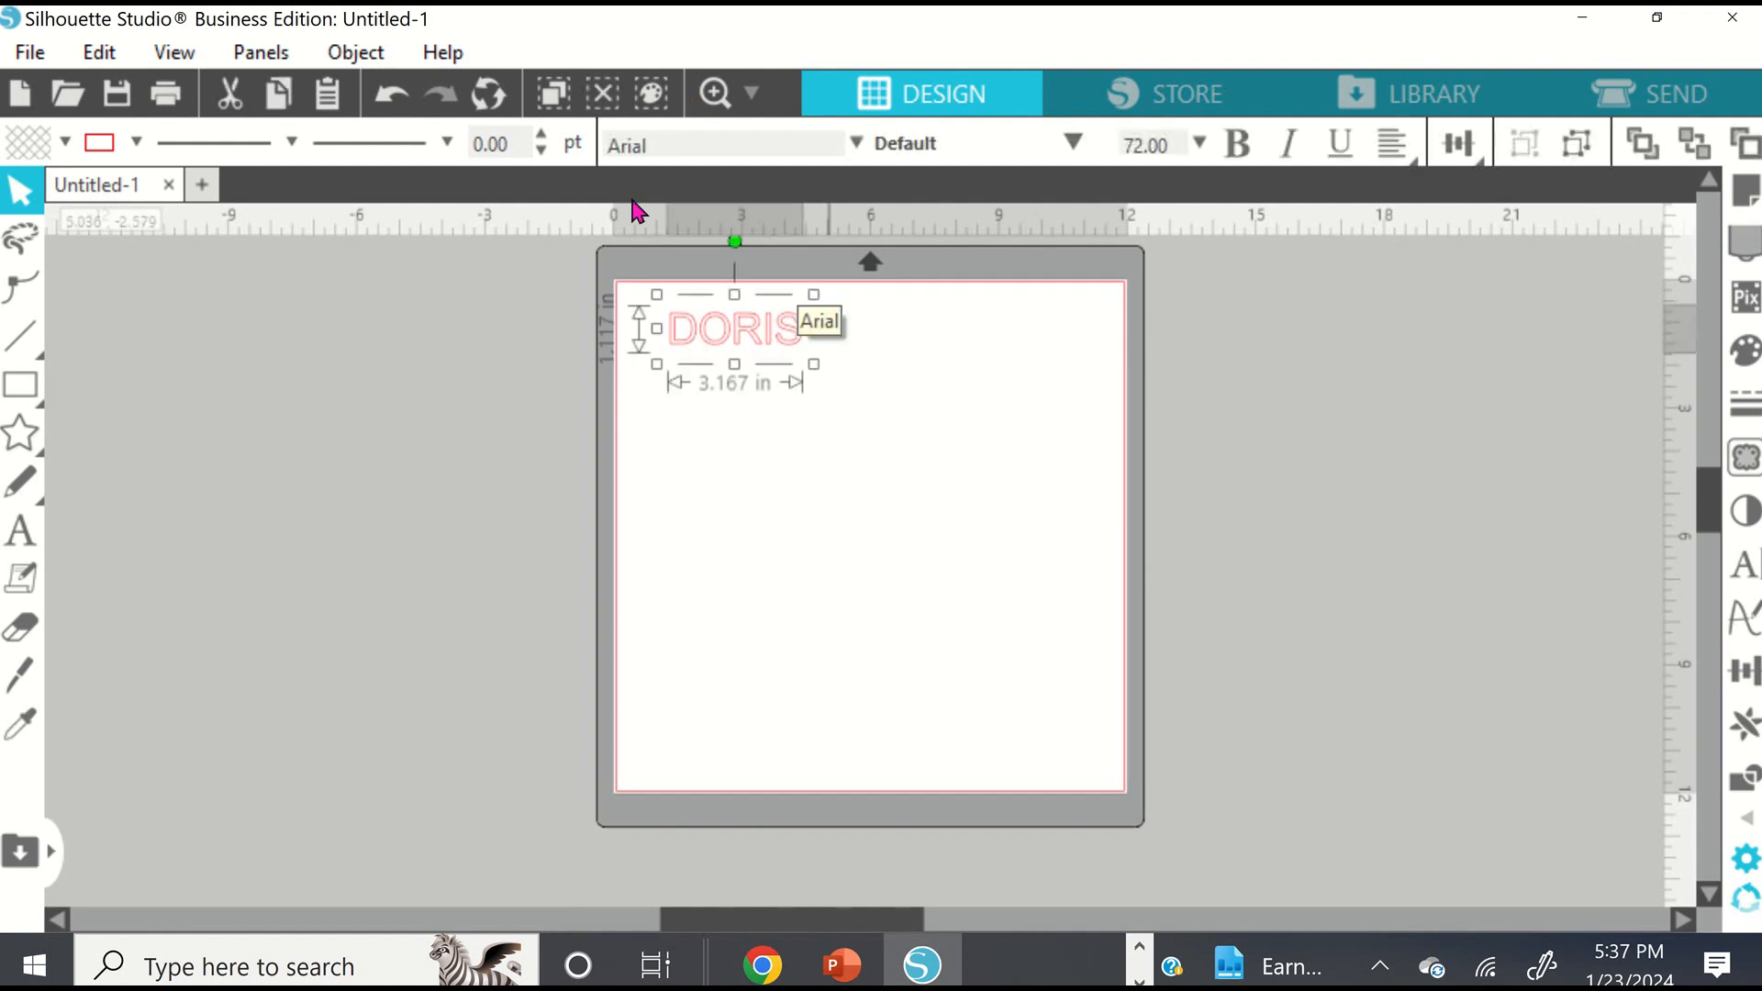
pyautogui.click(370, 61)
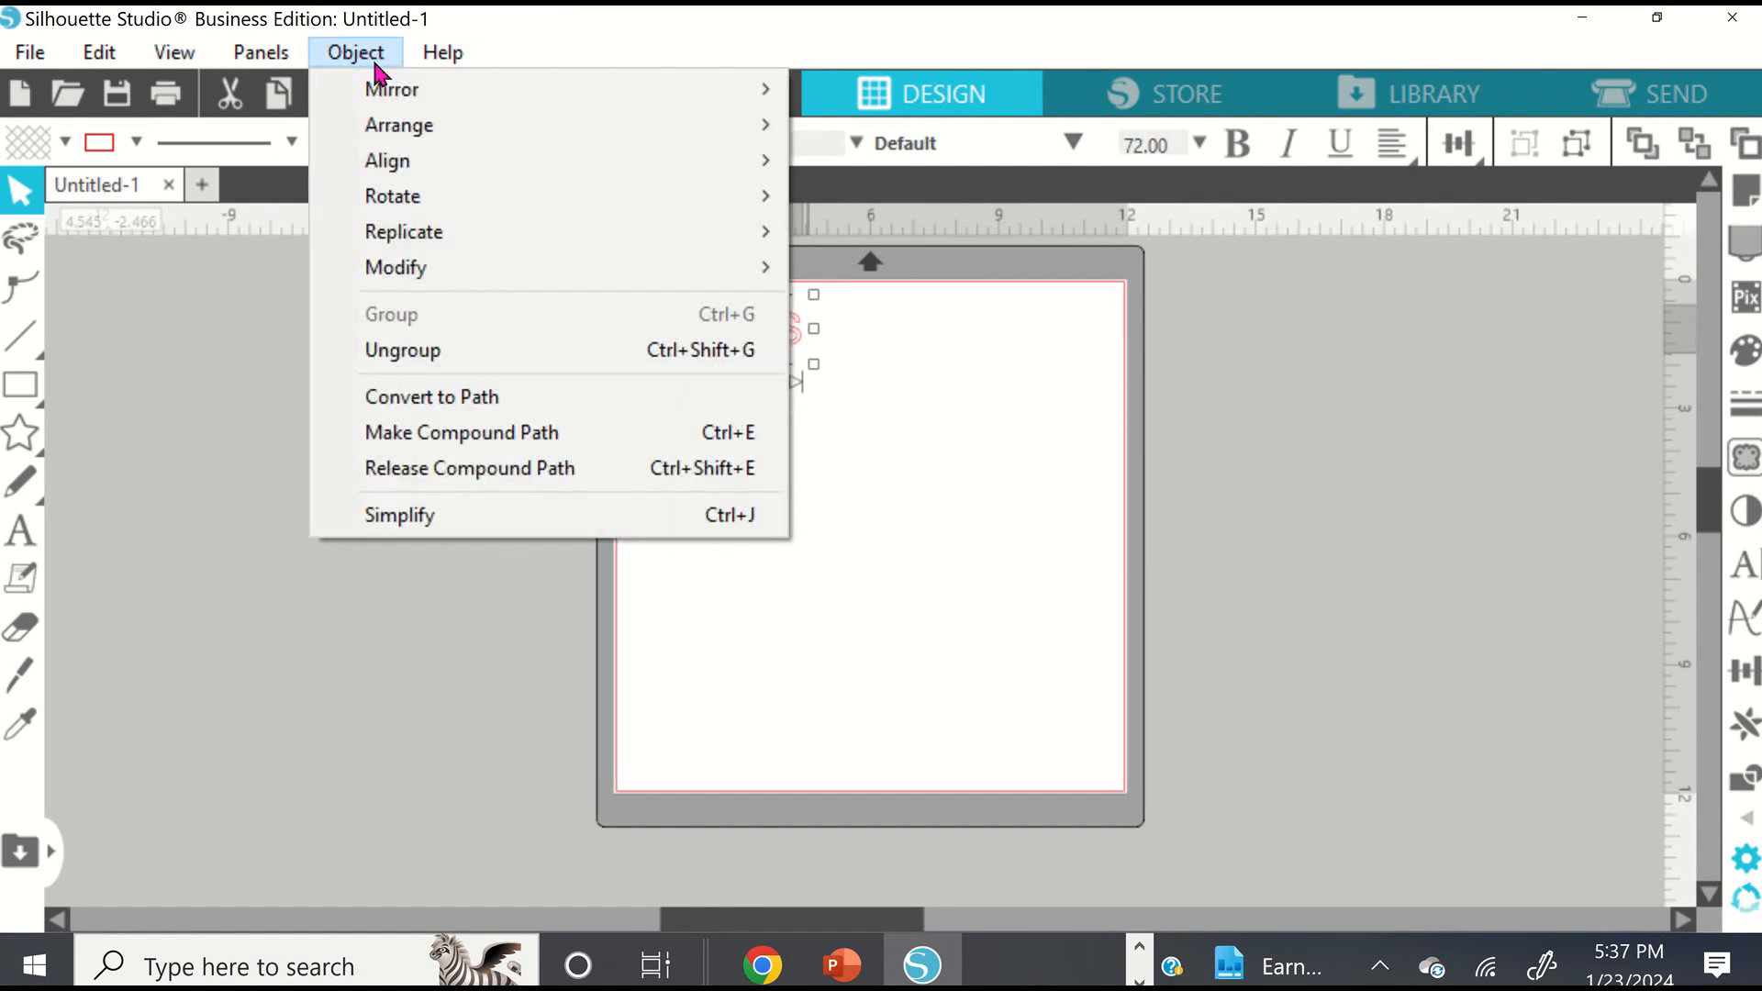
pyautogui.moveTo(665, 276)
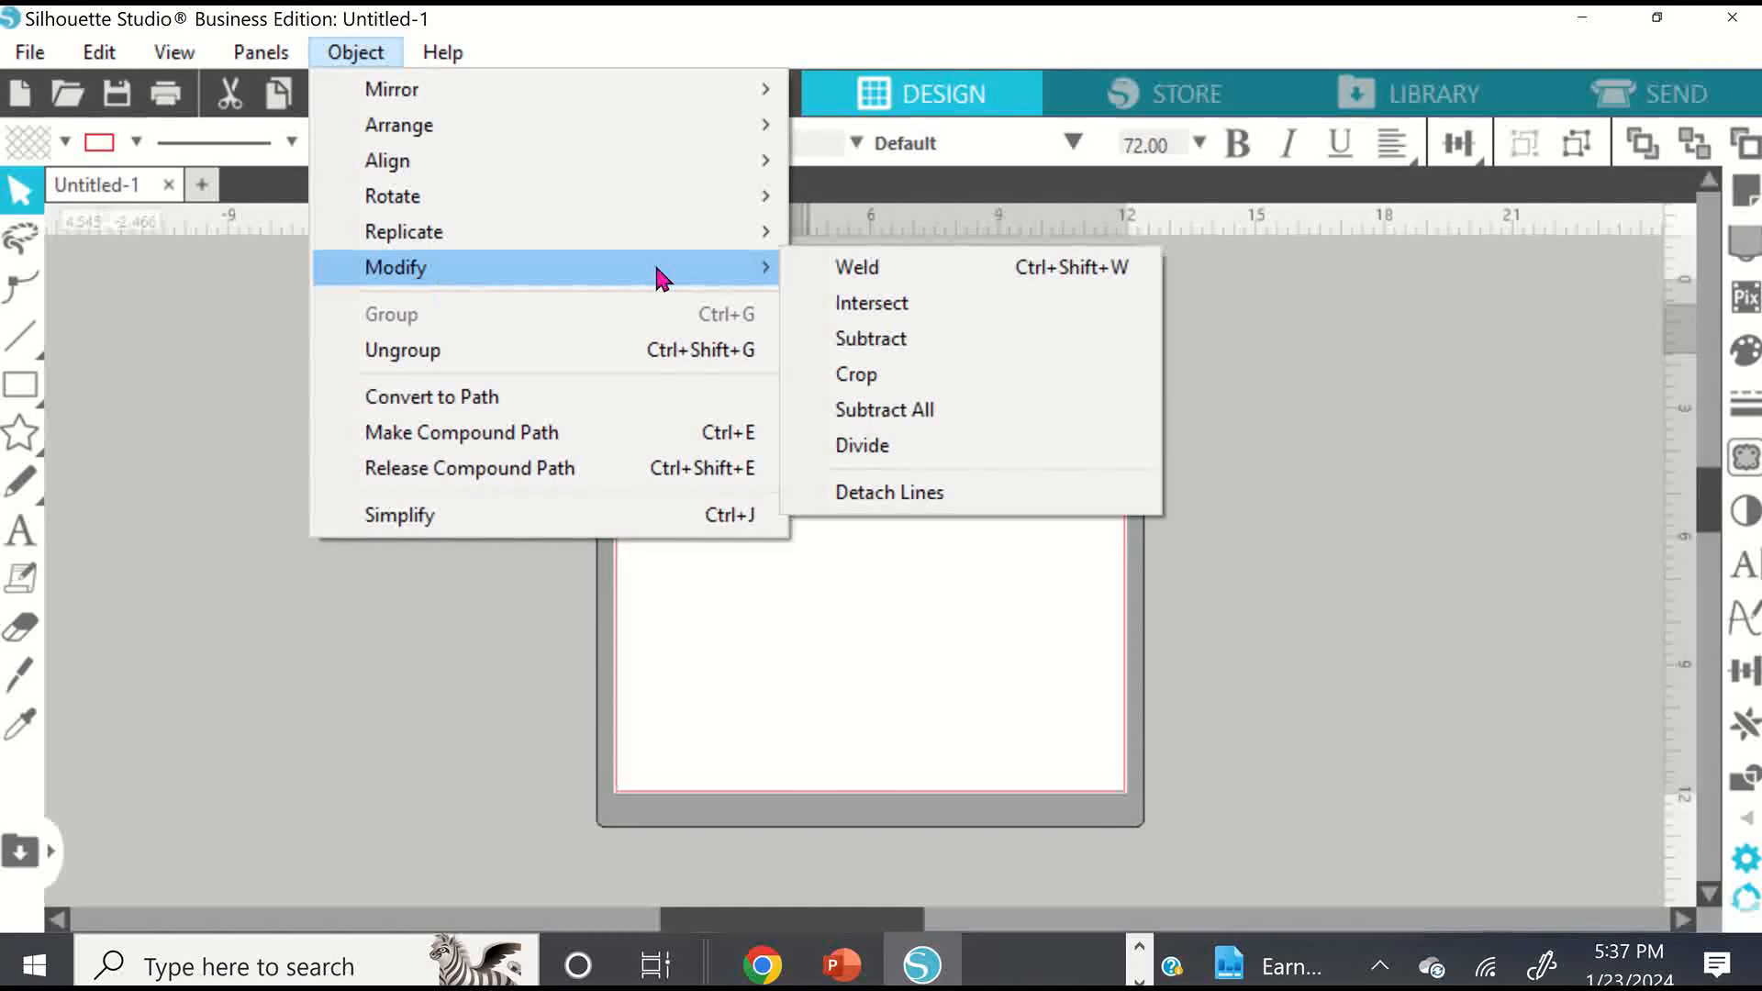
pyautogui.click(857, 267)
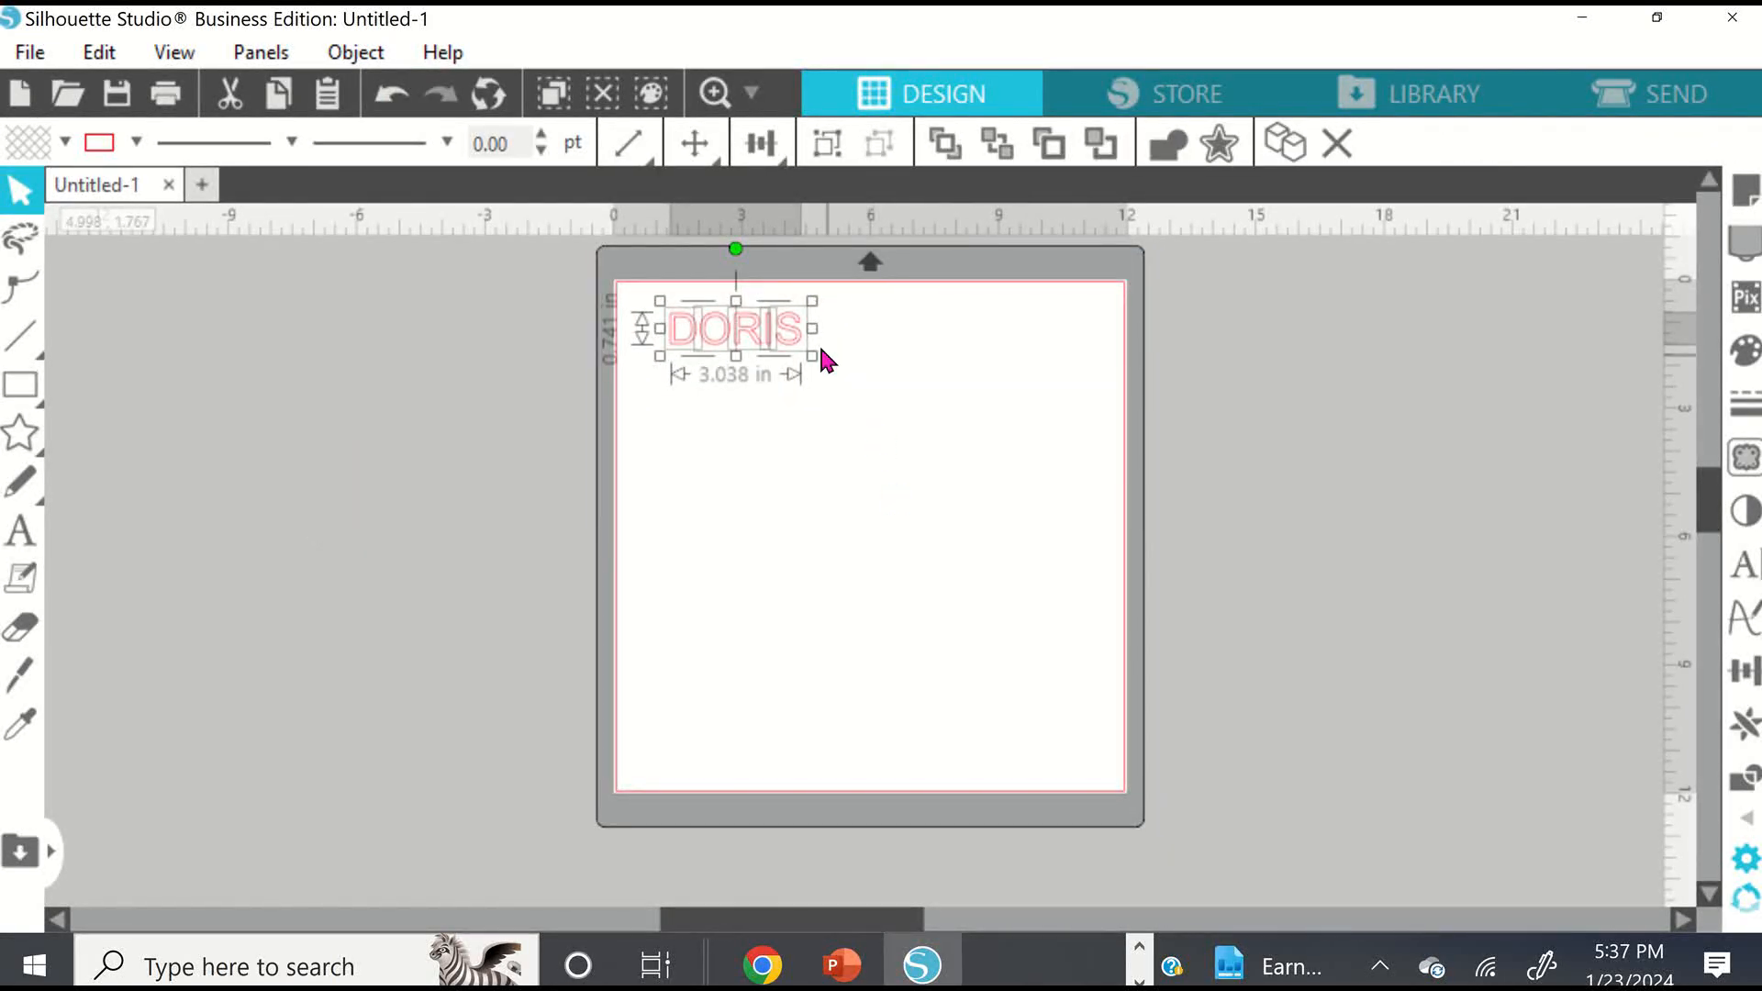
# Enlarge the welded letters to about 7.8 in wide and stretch them to about 2.5 in high.
pyautogui.moveTo(813, 356); pyautogui.dragTo(1016, 414)
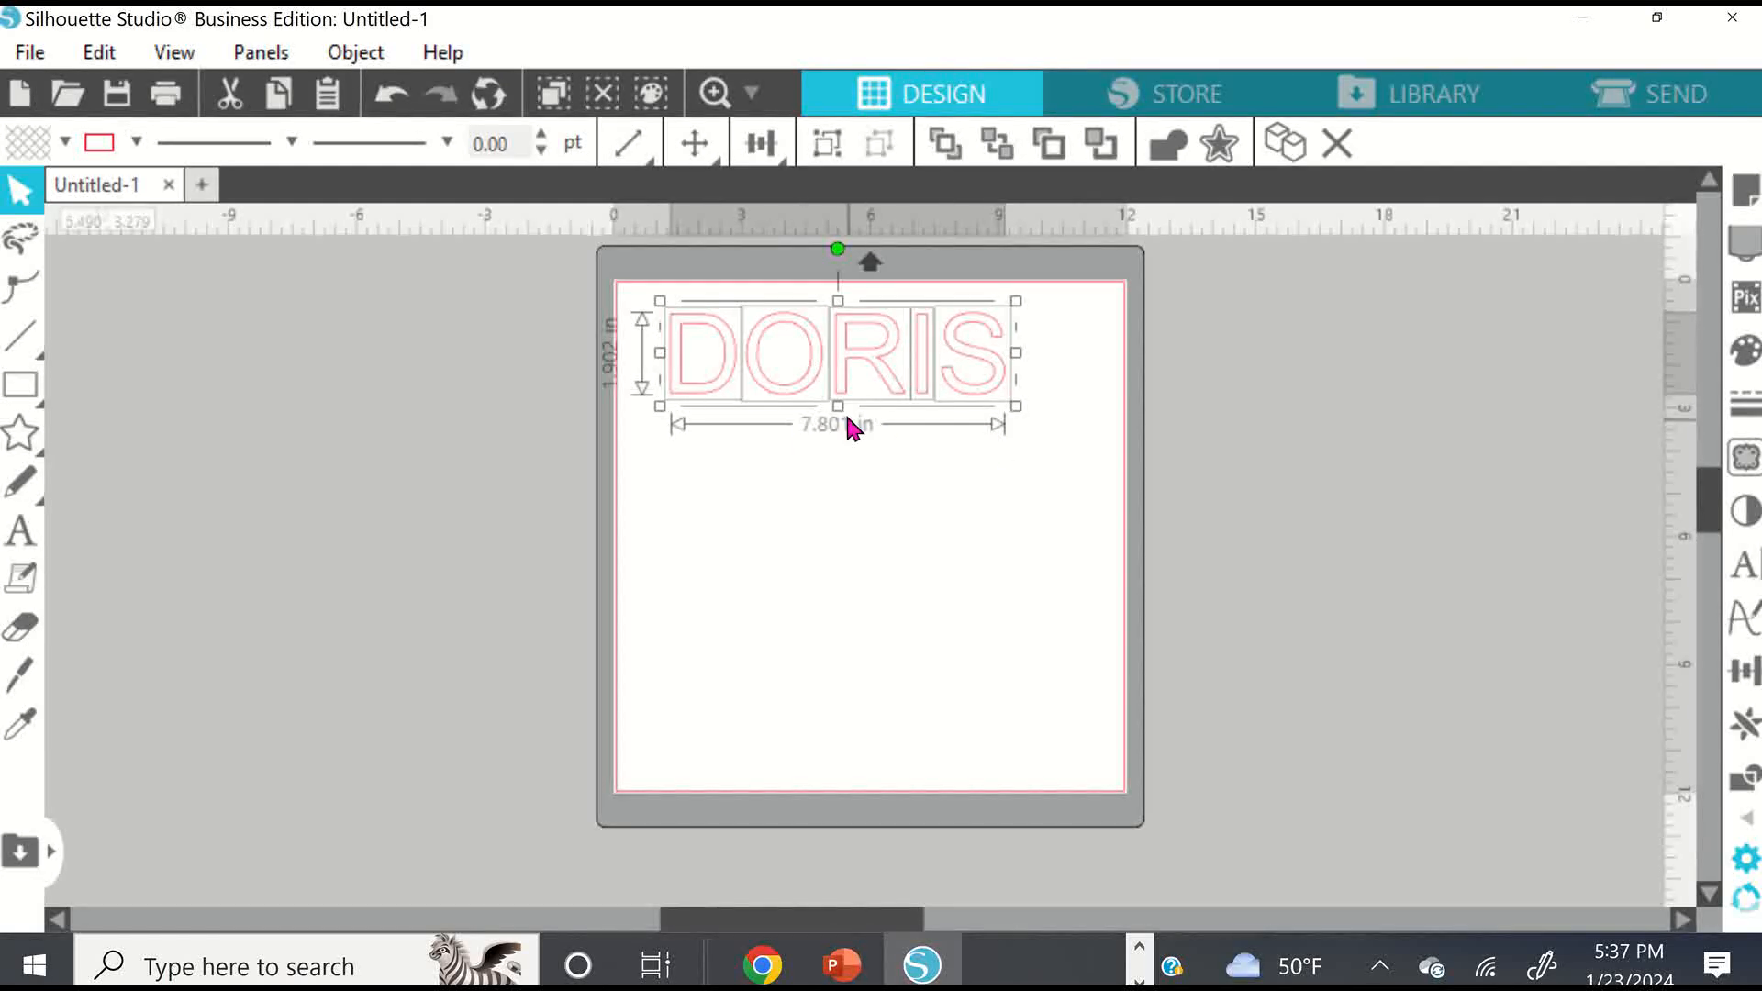
pyautogui.moveTo(839, 407); pyautogui.dragTo(849, 436)
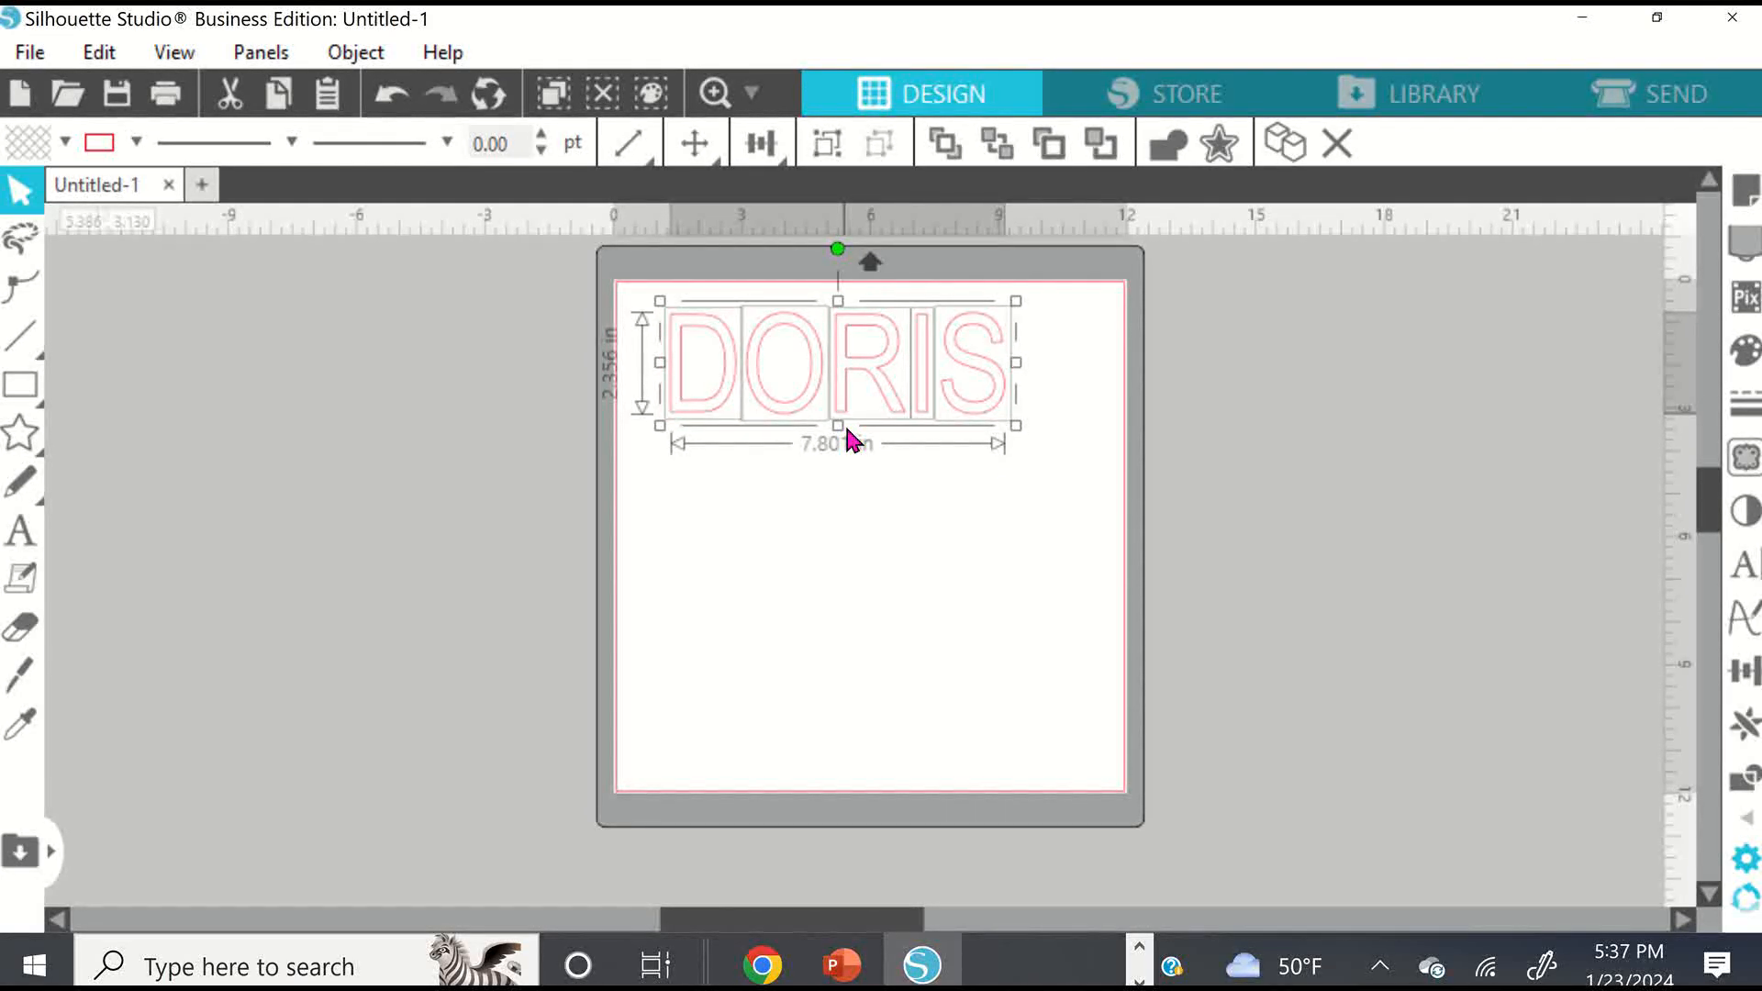
pyautogui.moveTo(848, 430); pyautogui.dragTo(848, 437)
pyautogui.click(951, 524)
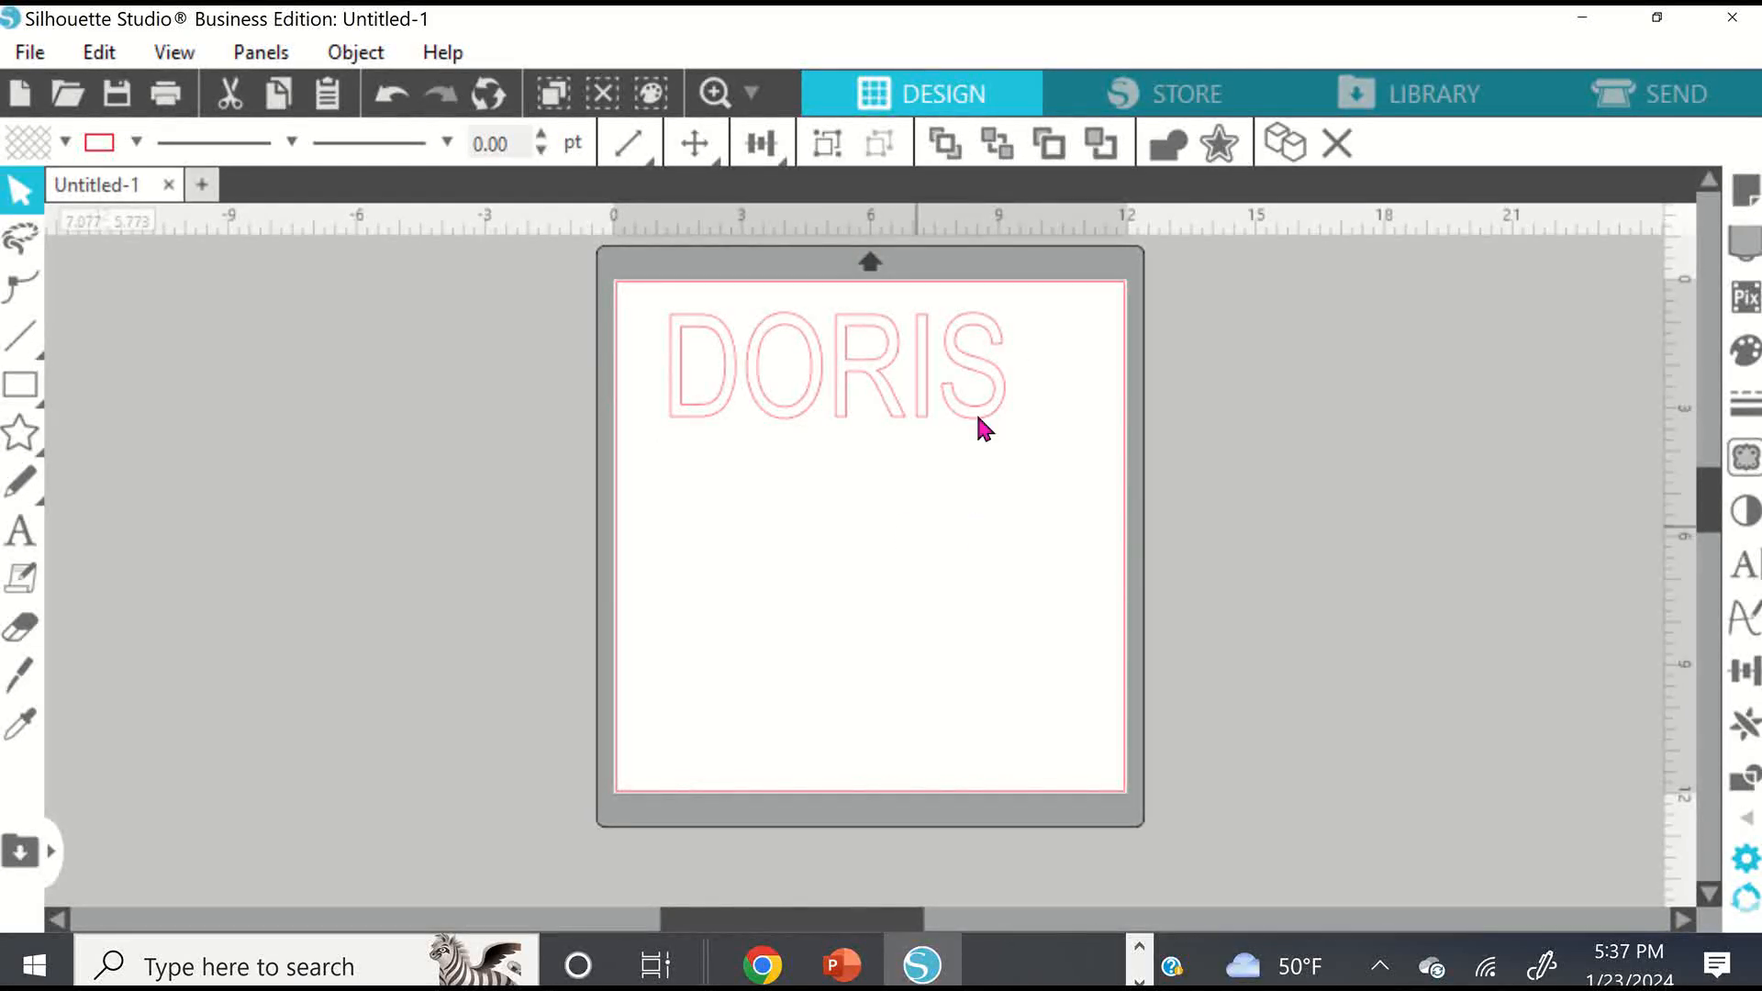
# Shift the last letter slightly away from its neighbour, and move all the letters down toward the page's middle.
pyautogui.moveTo(944, 398)
pyautogui.mouseDown()
pyautogui.moveTo(960, 508)
pyautogui.moveTo(951, 389)
pyautogui.mouseUp()
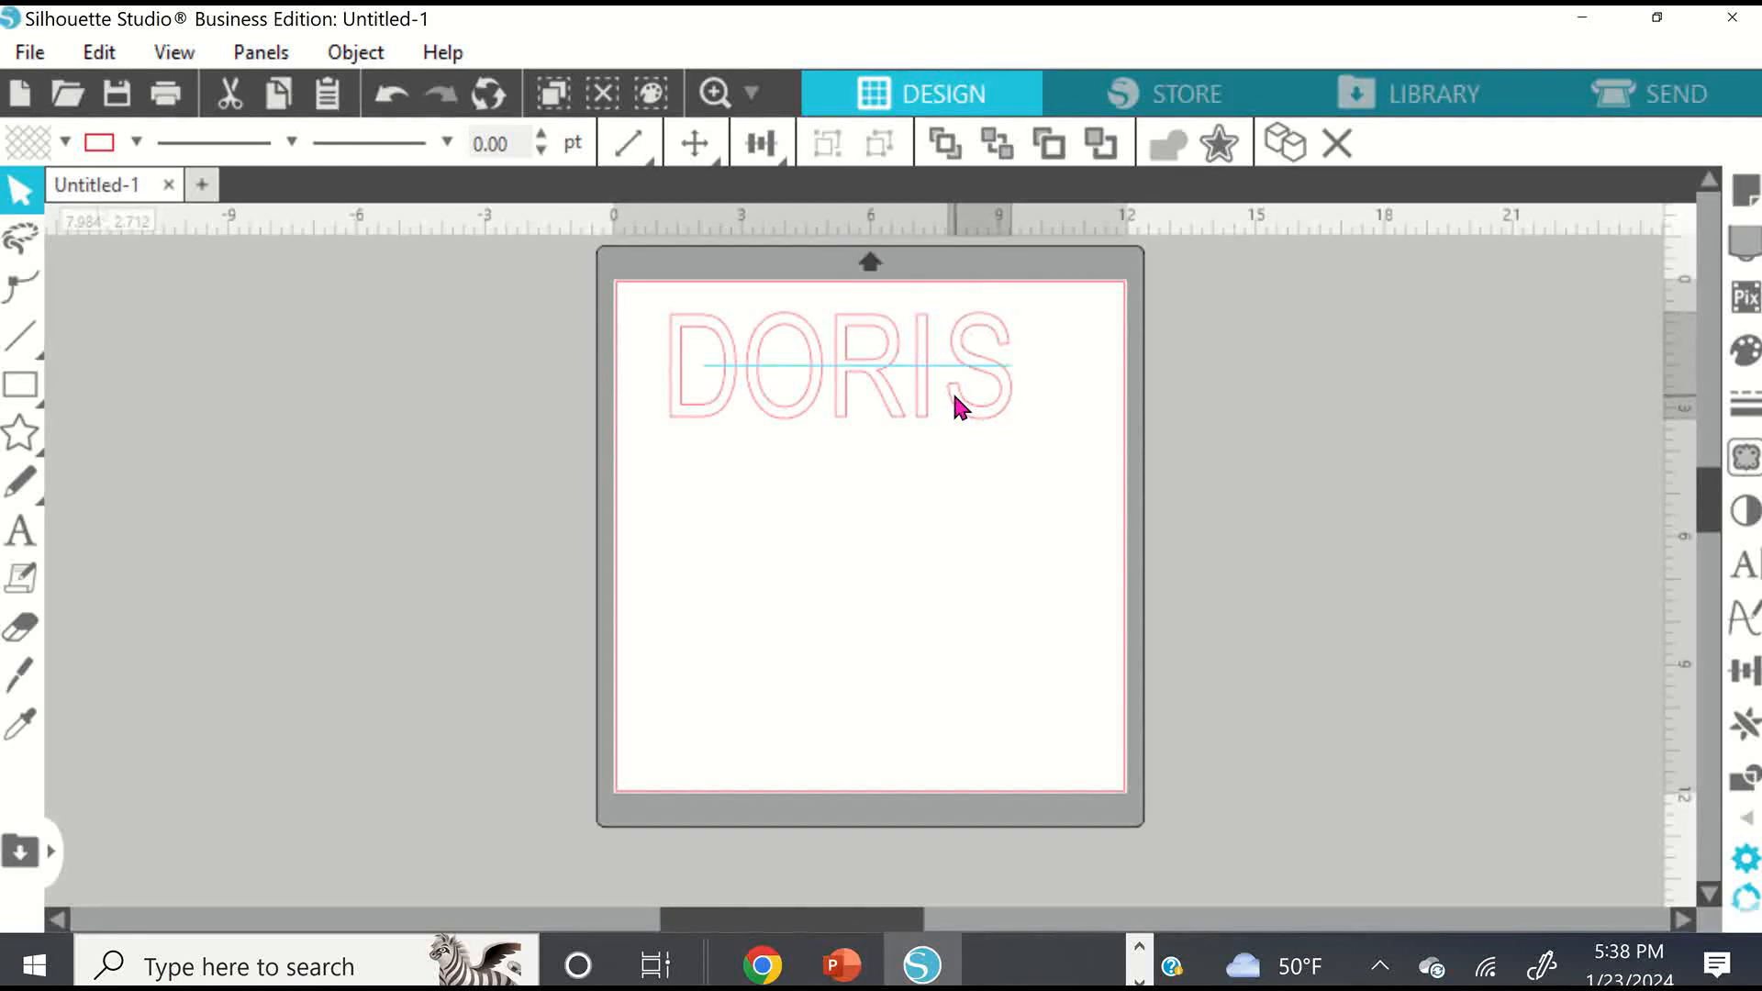
pyautogui.click(638, 303)
pyautogui.moveTo(626, 283); pyautogui.dragTo(1037, 427)
pyautogui.moveTo(919, 380); pyautogui.dragTo(938, 509)
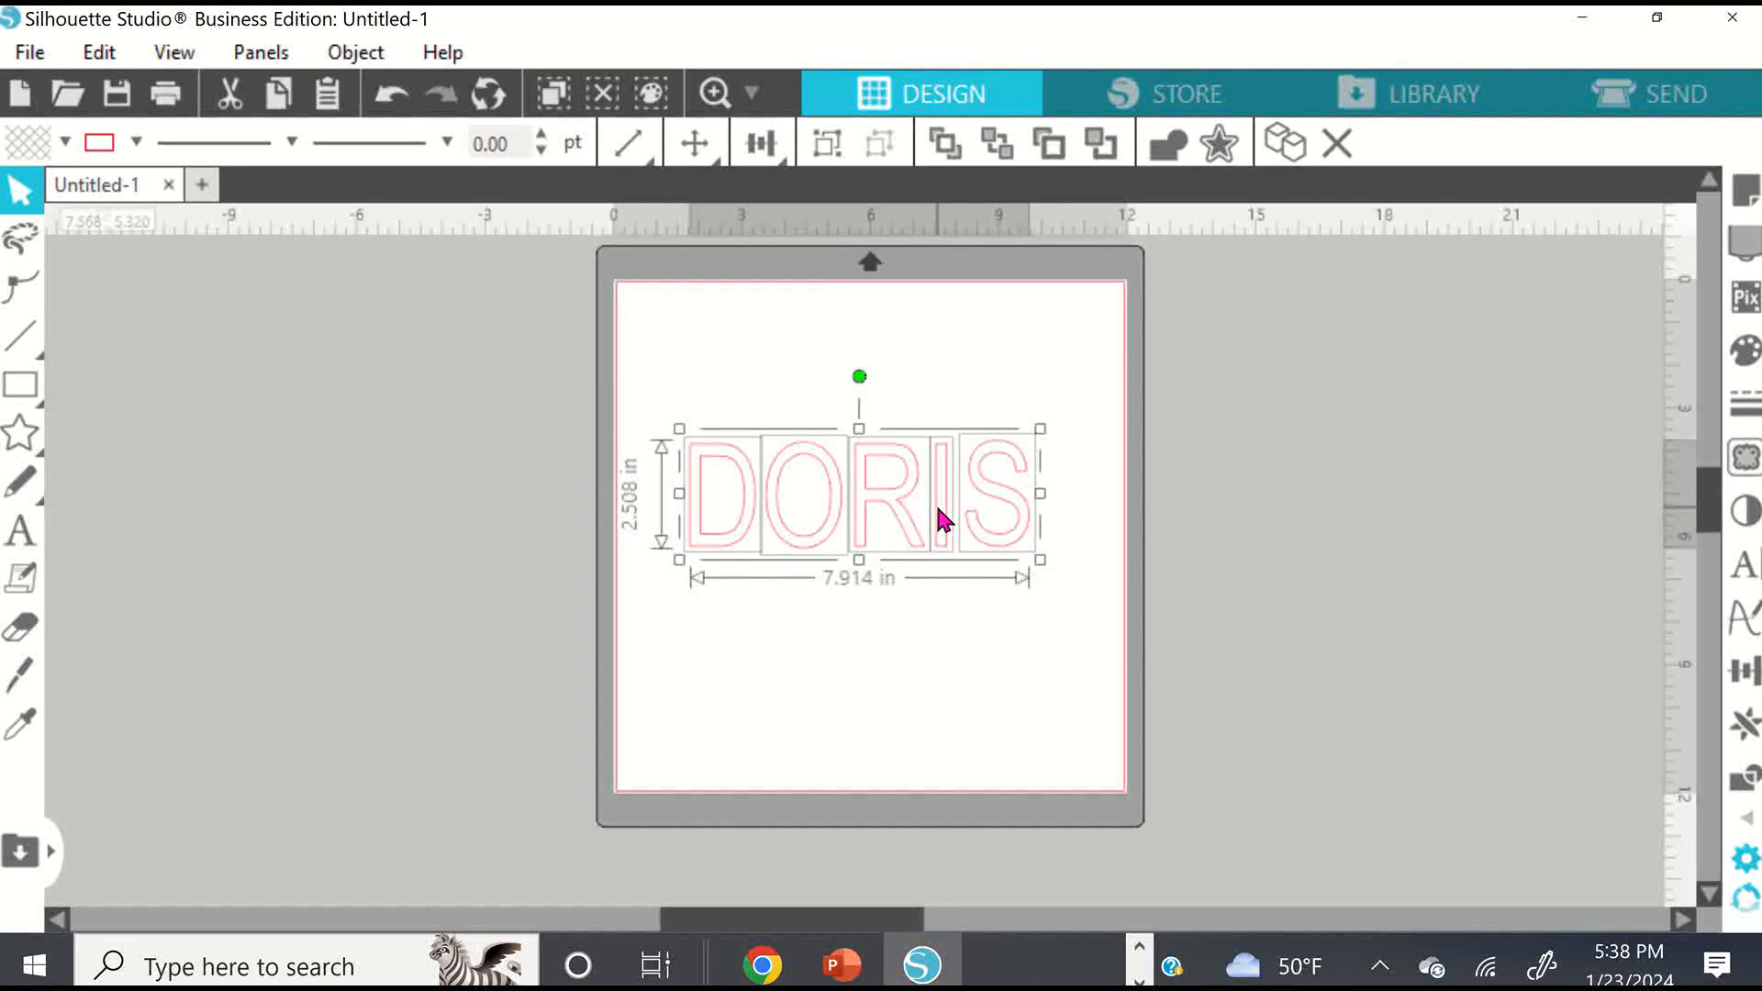
pyautogui.click(936, 665)
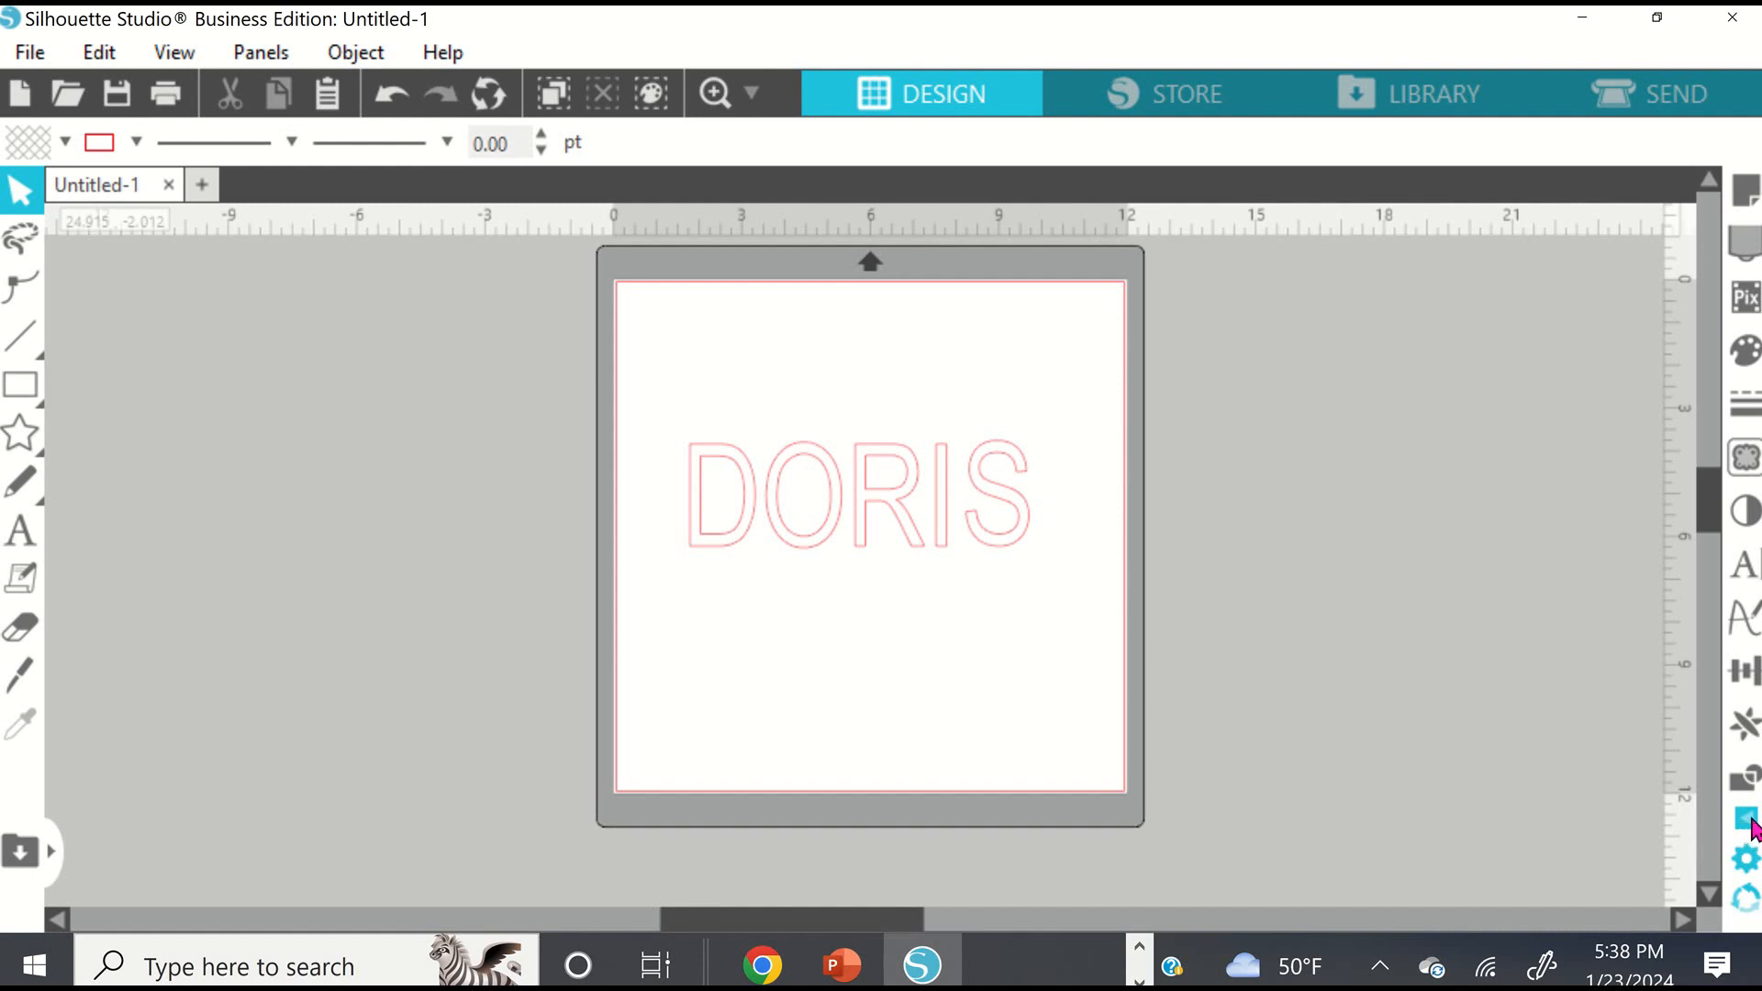
# Open the Rhinestones settings and examine the effect, size, spacing, freehand and totals options.
pyautogui.click(1748, 822)
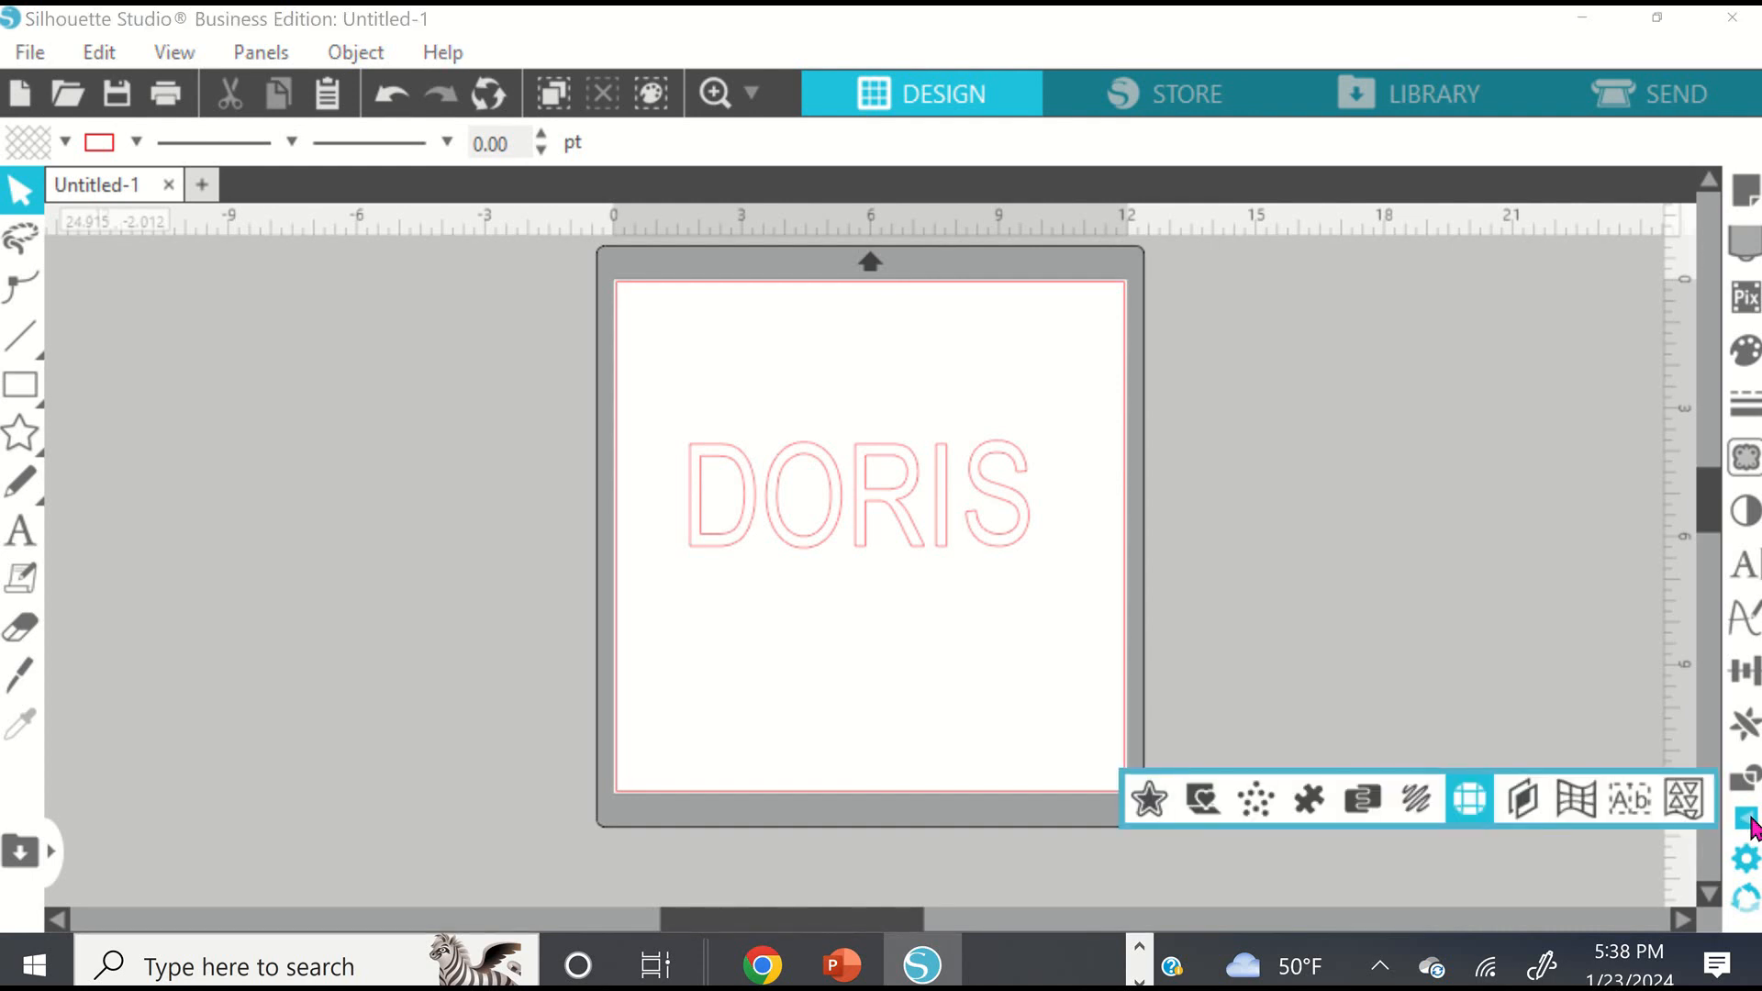
pyautogui.click(1471, 797)
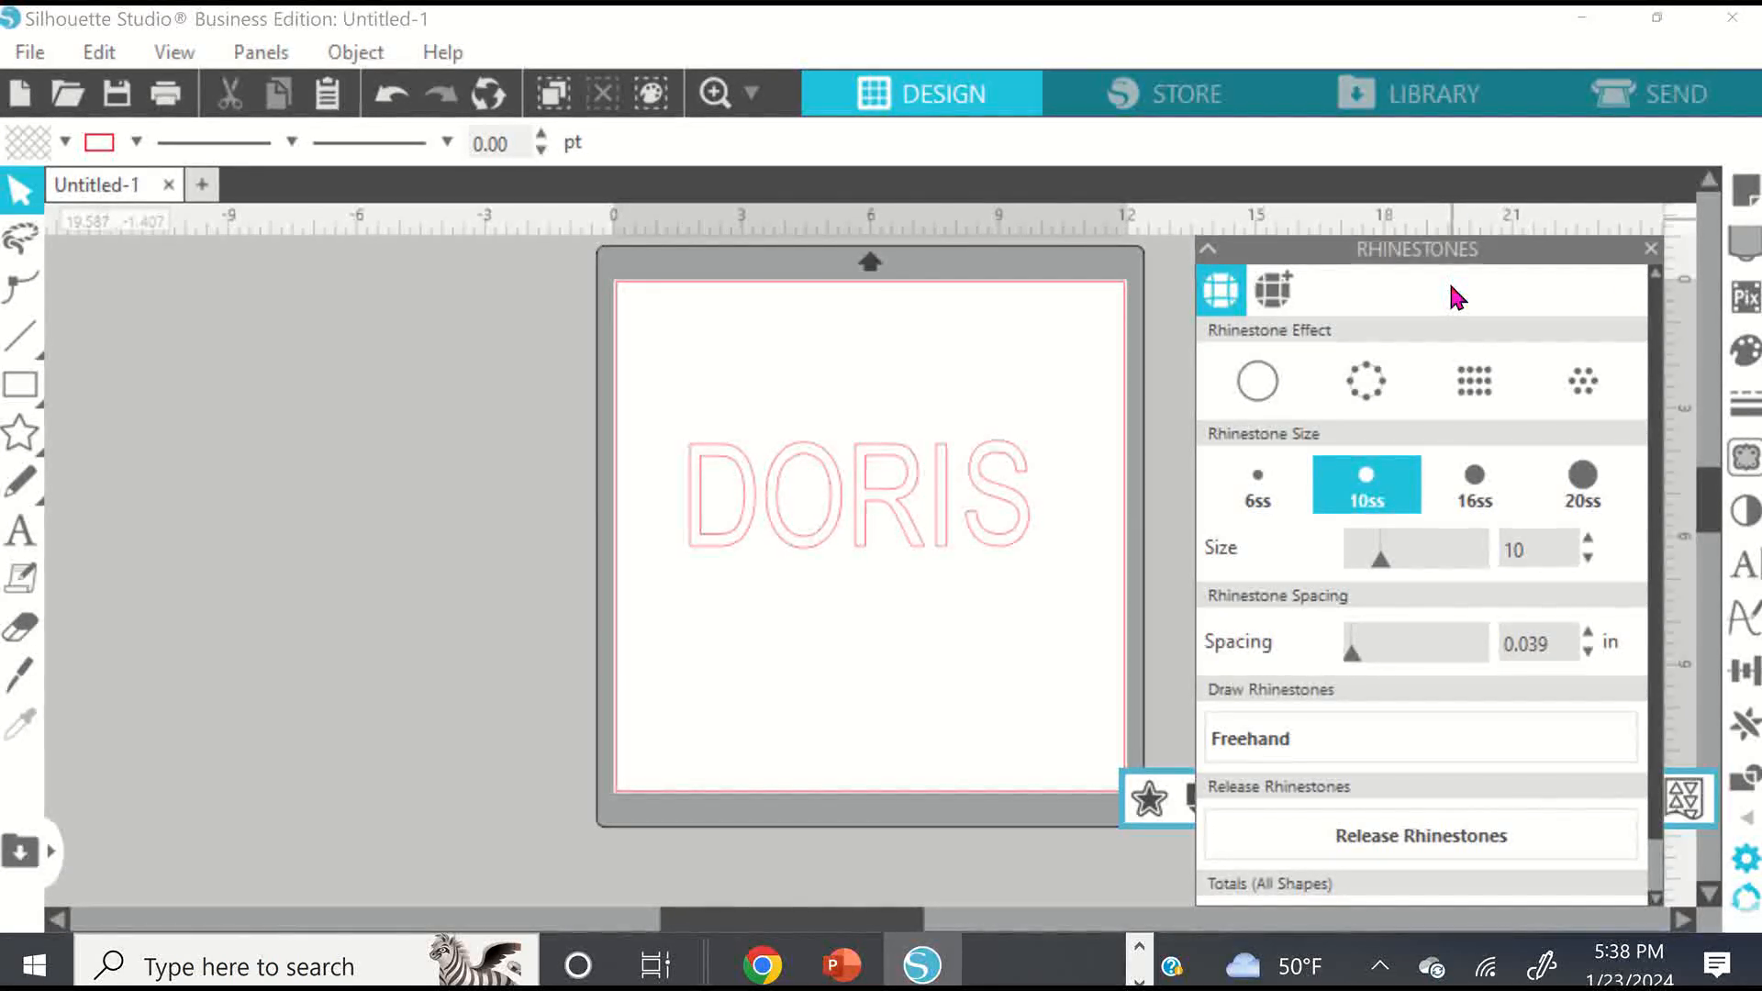
pyautogui.click(1258, 381)
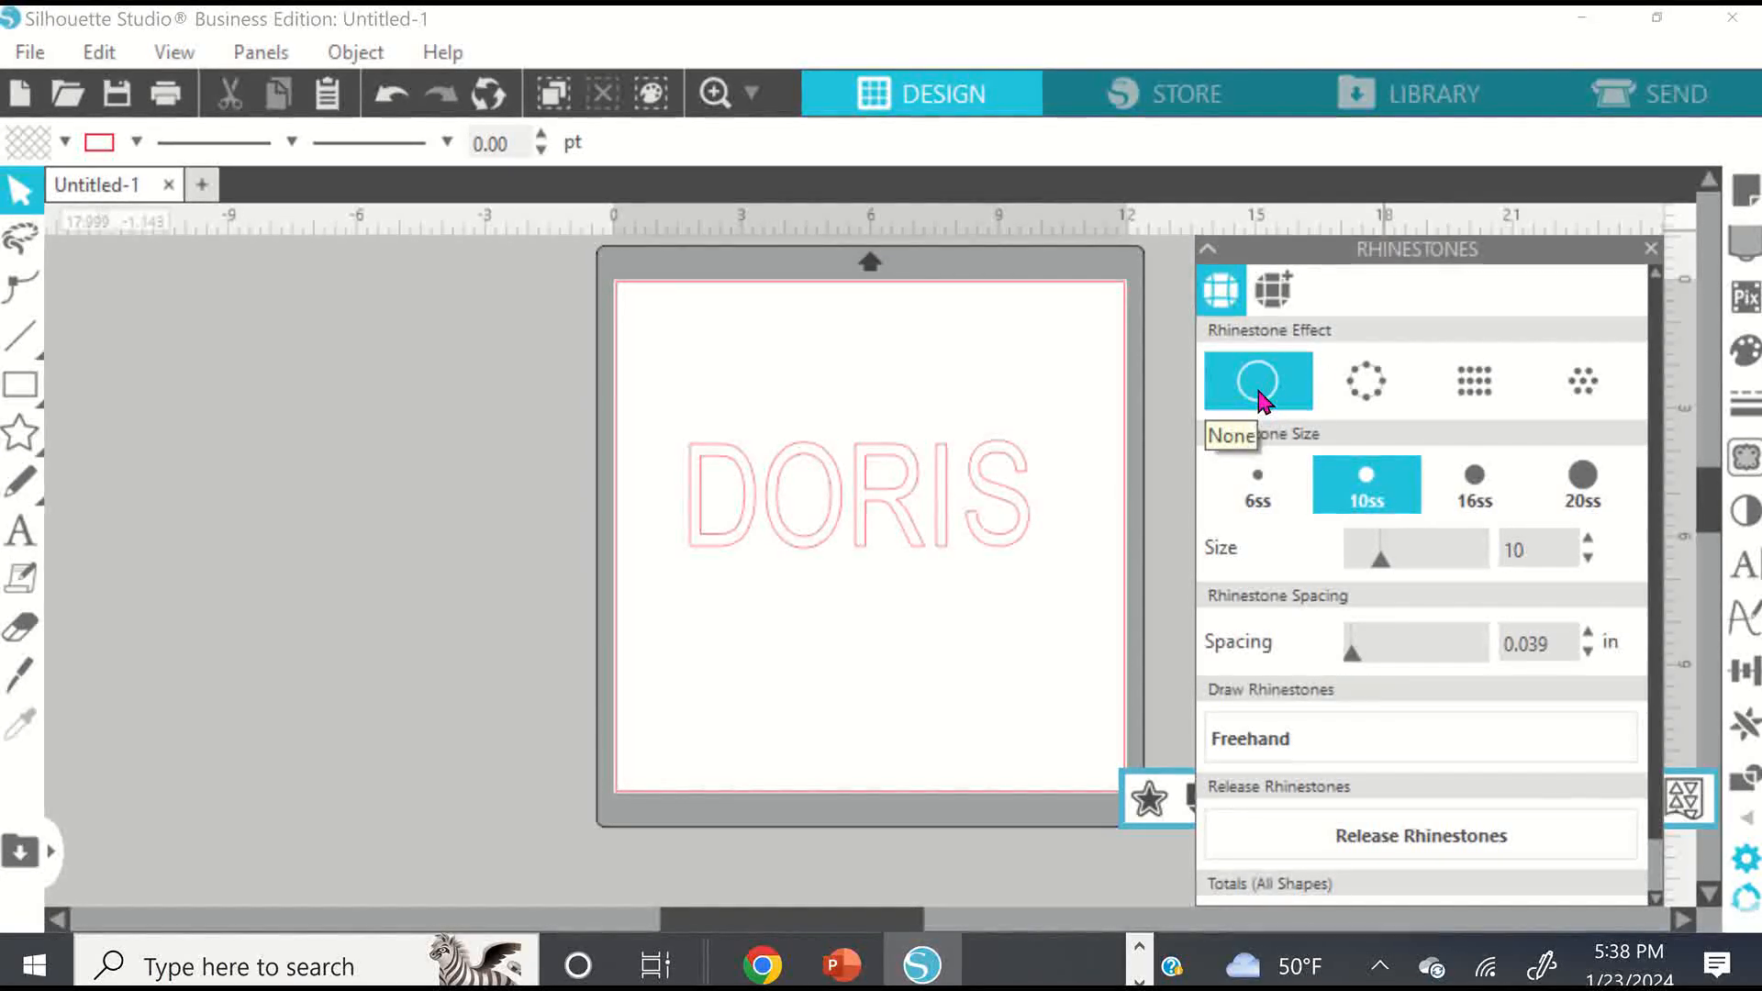
pyautogui.click(1364, 390)
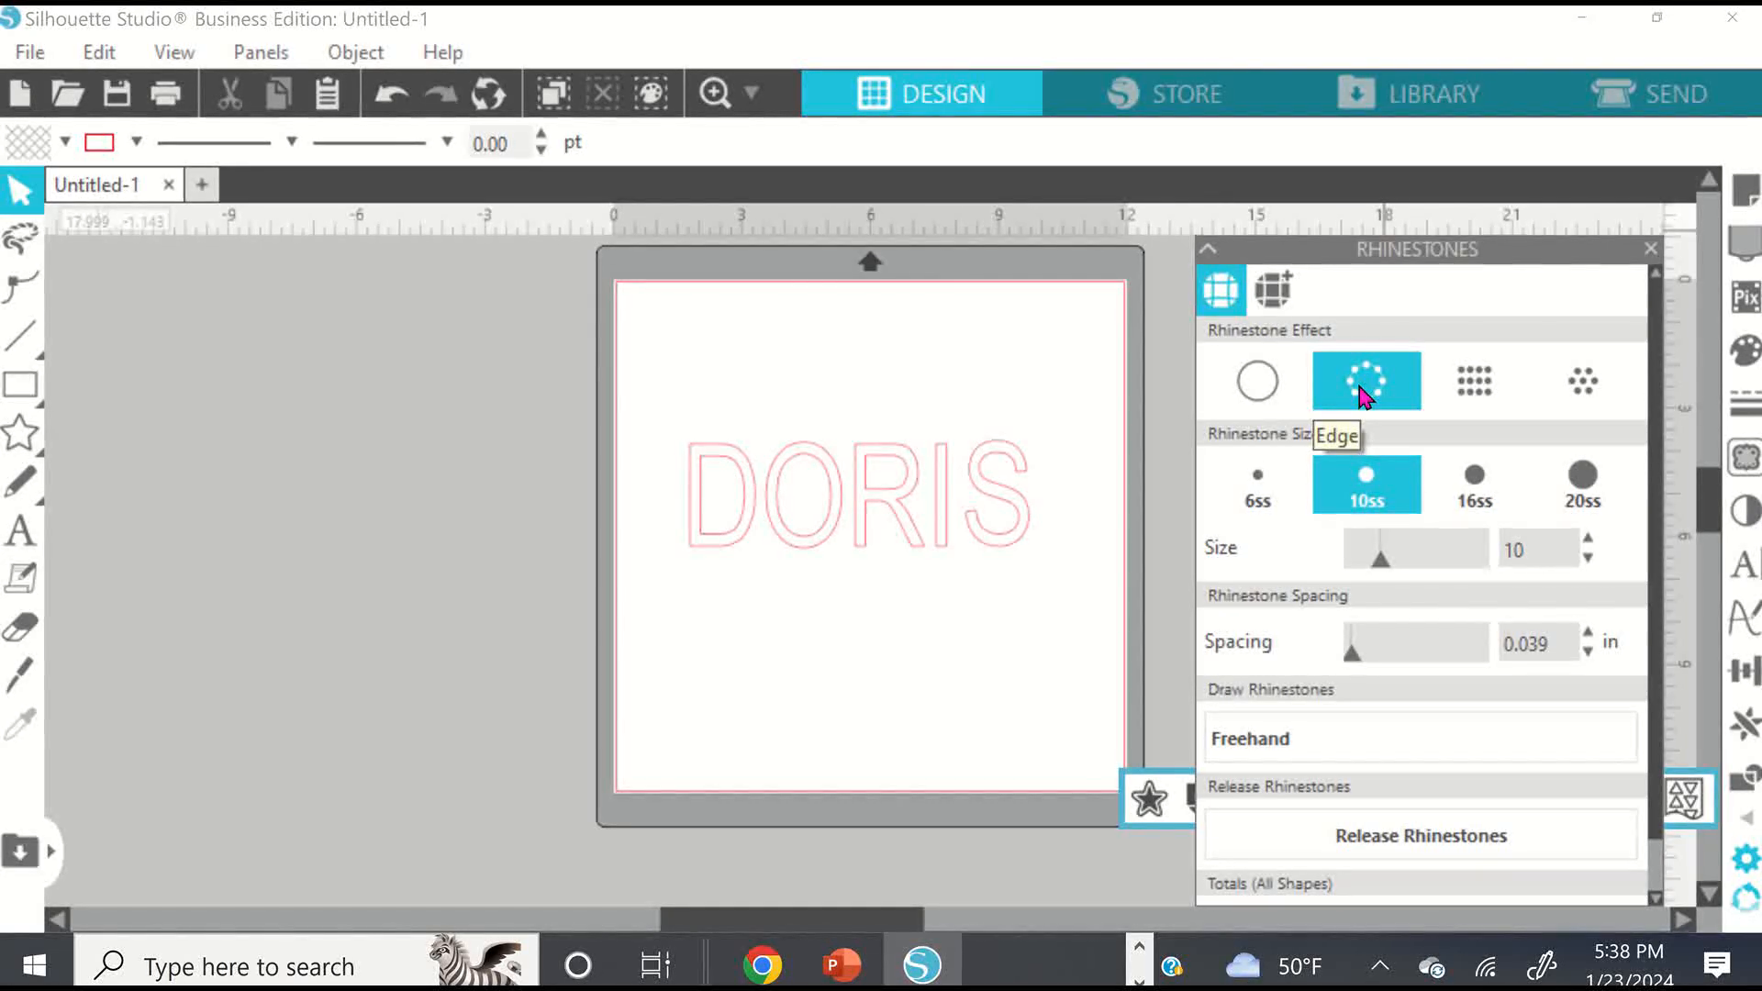
pyautogui.click(1474, 396)
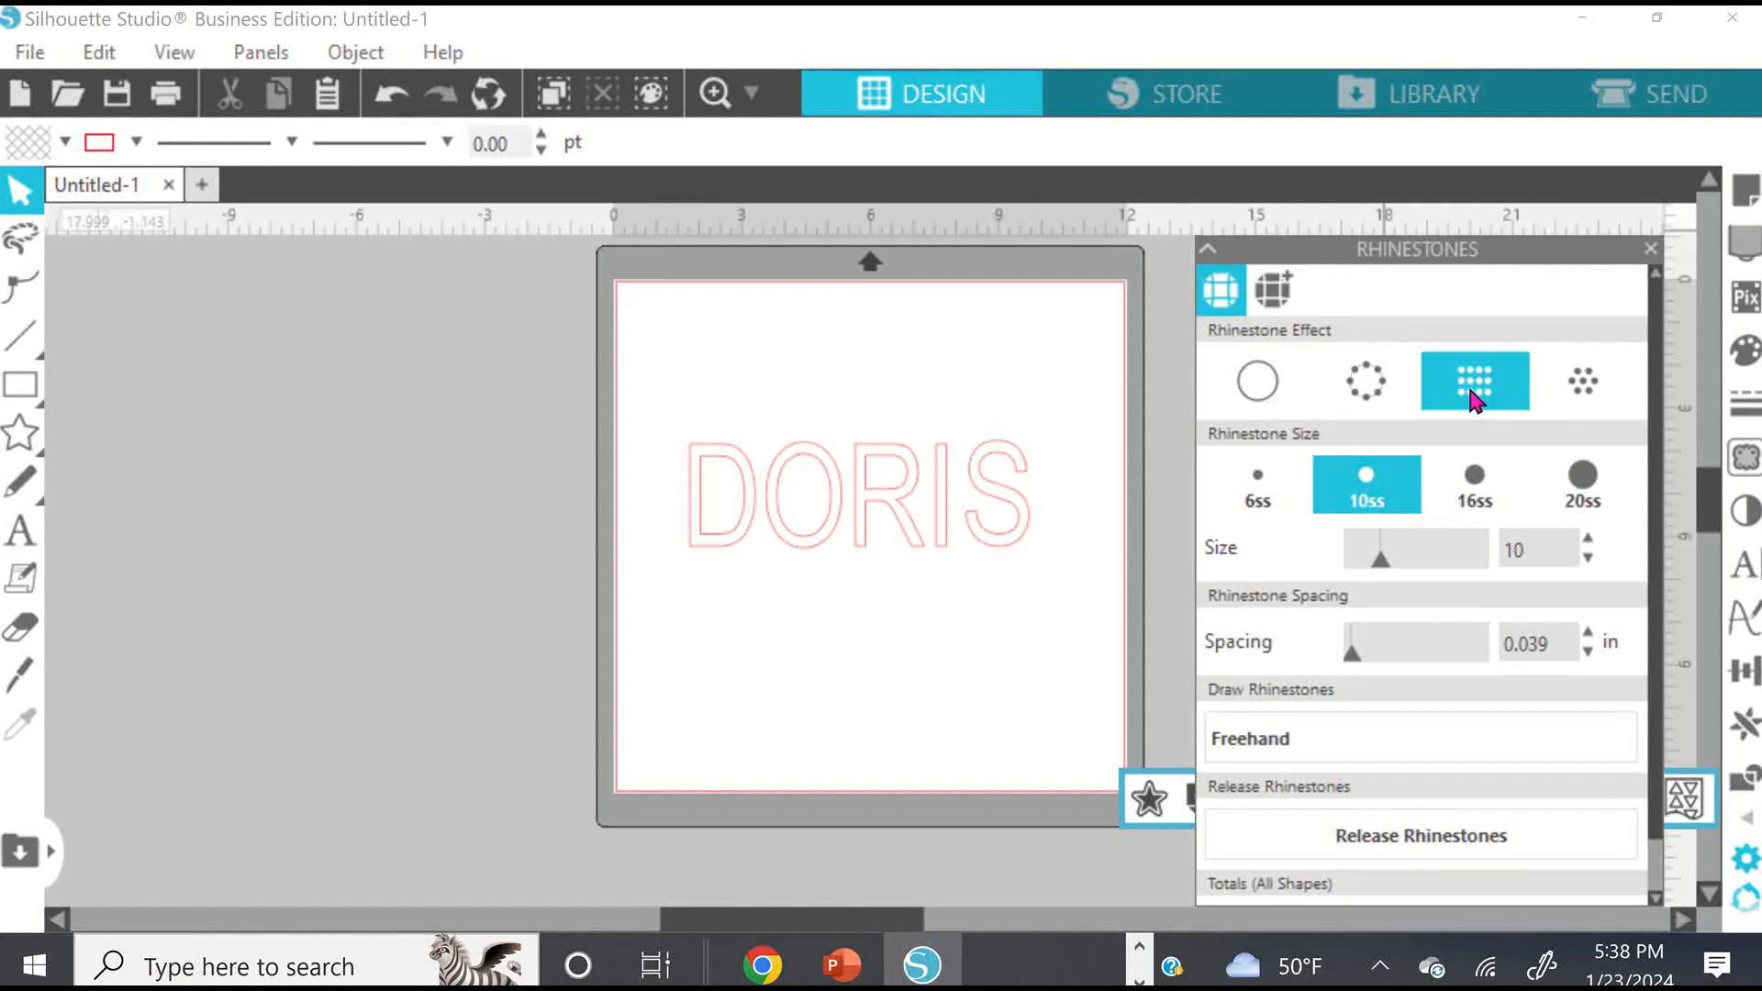
pyautogui.click(1584, 394)
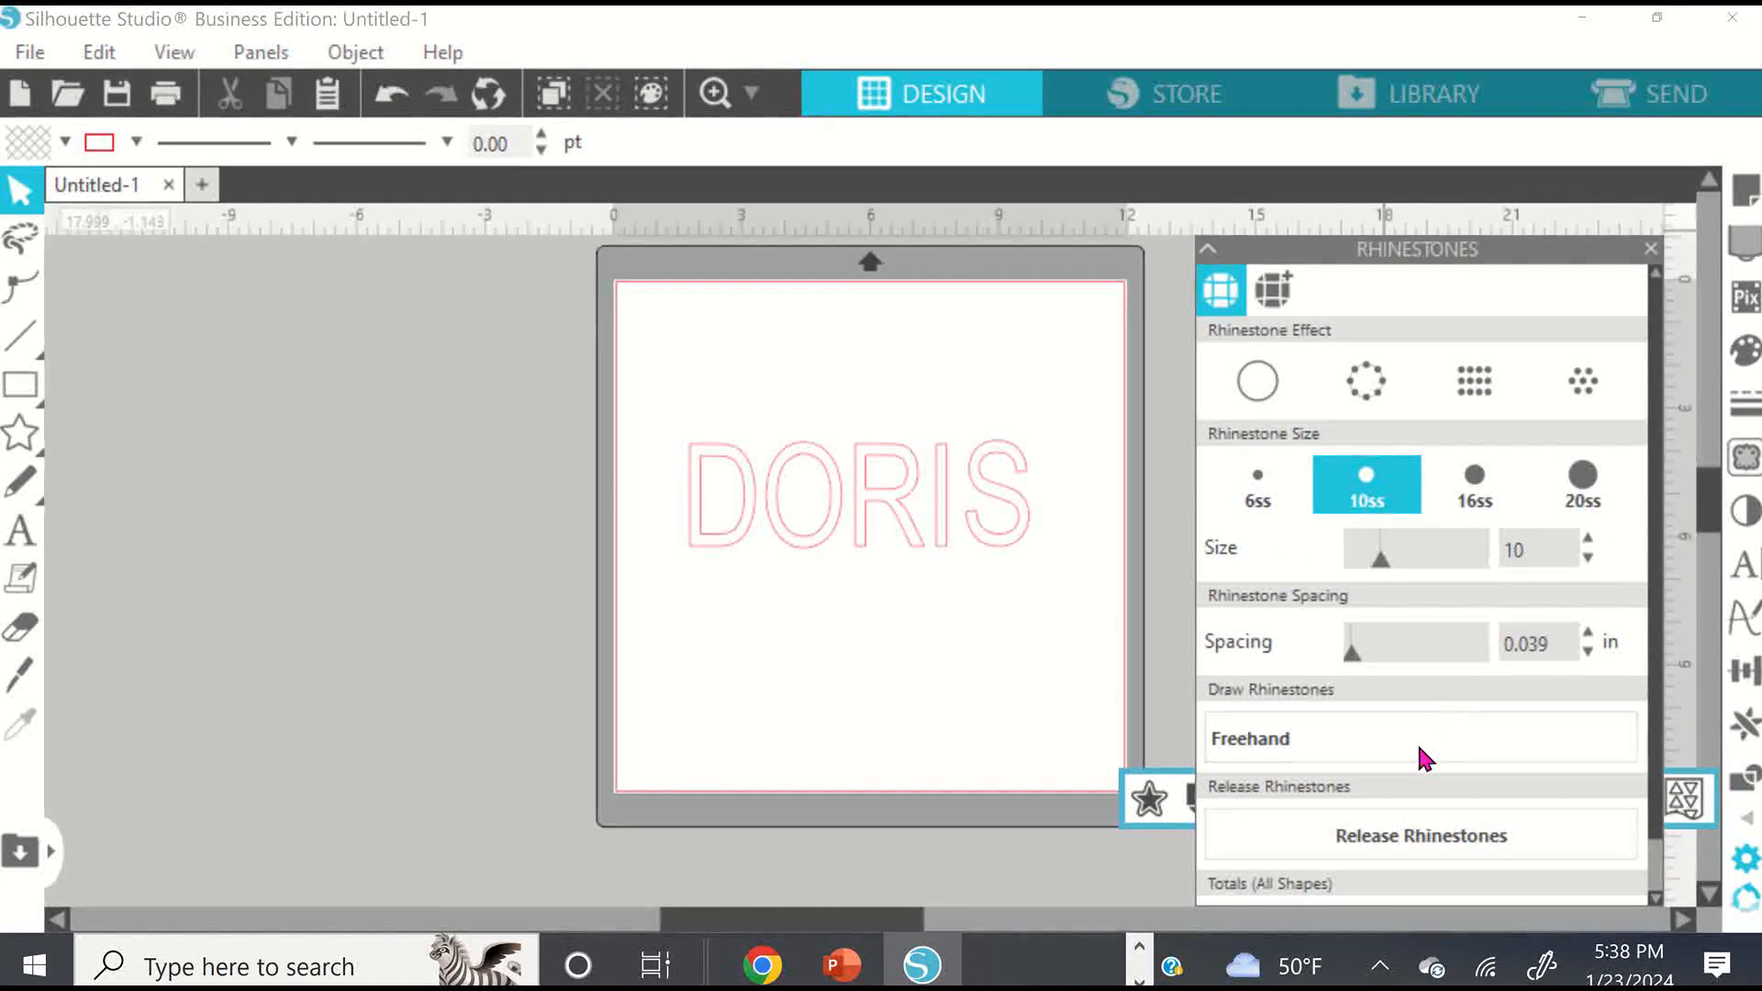
pyautogui.click(1300, 749)
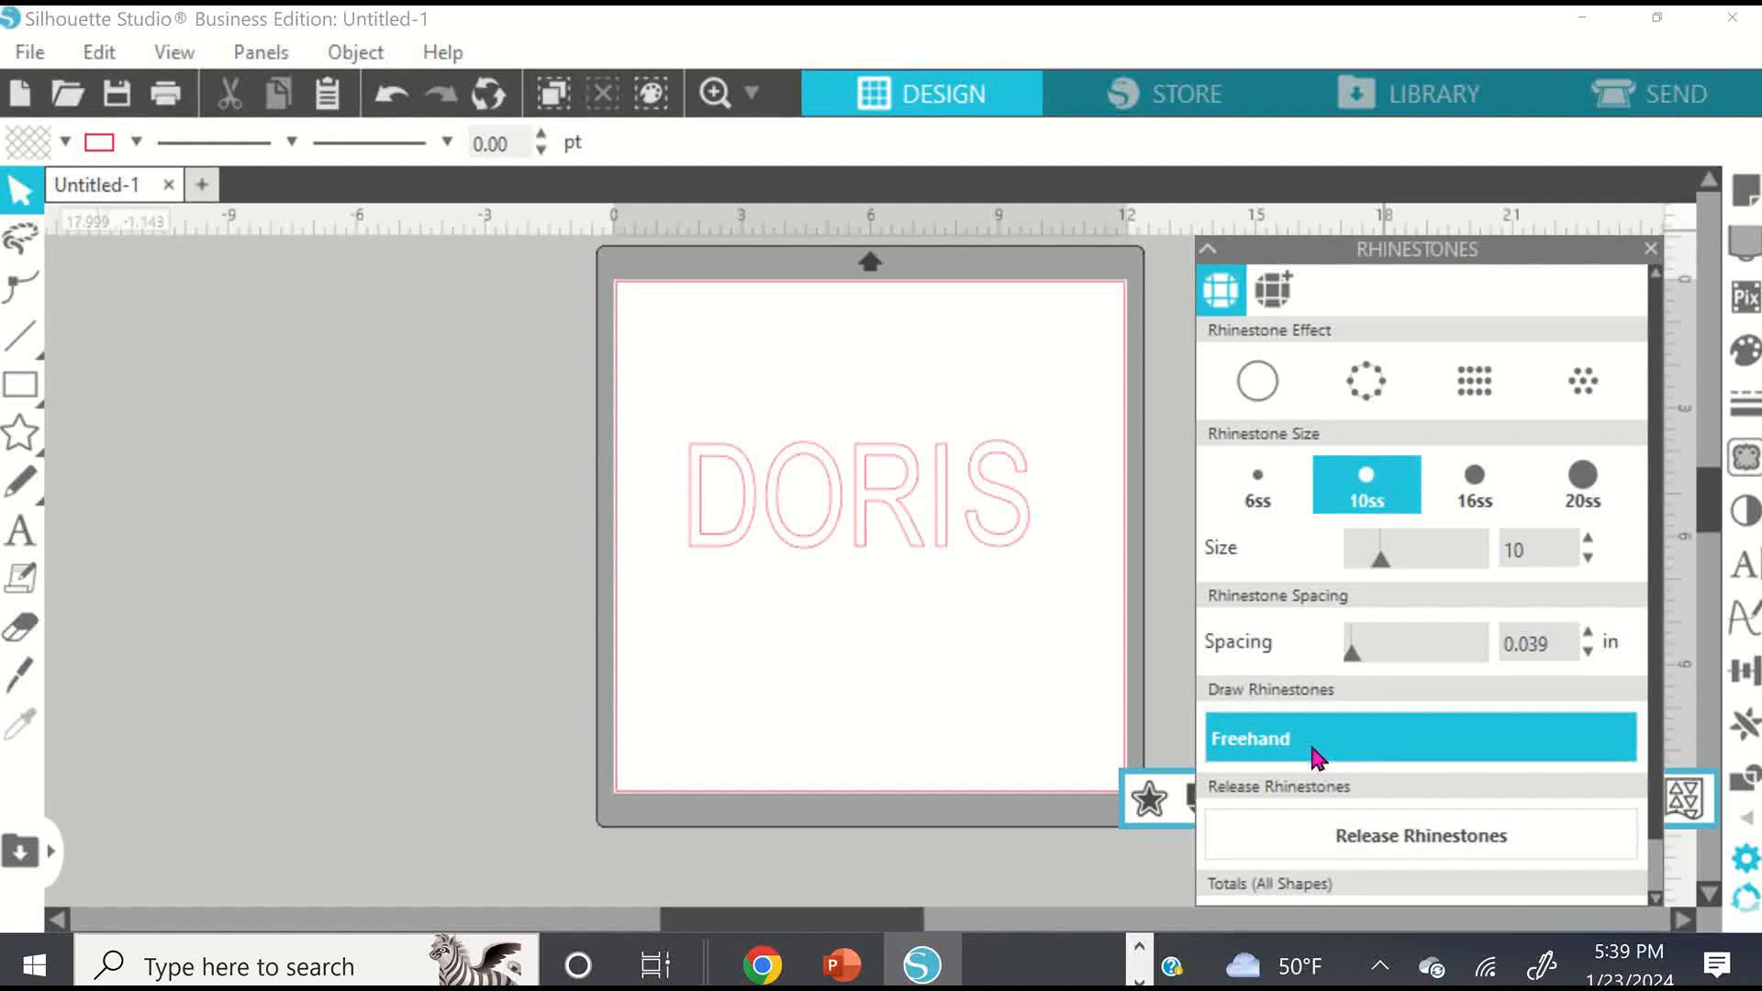
pyautogui.scroll(-1, 1285, 743)
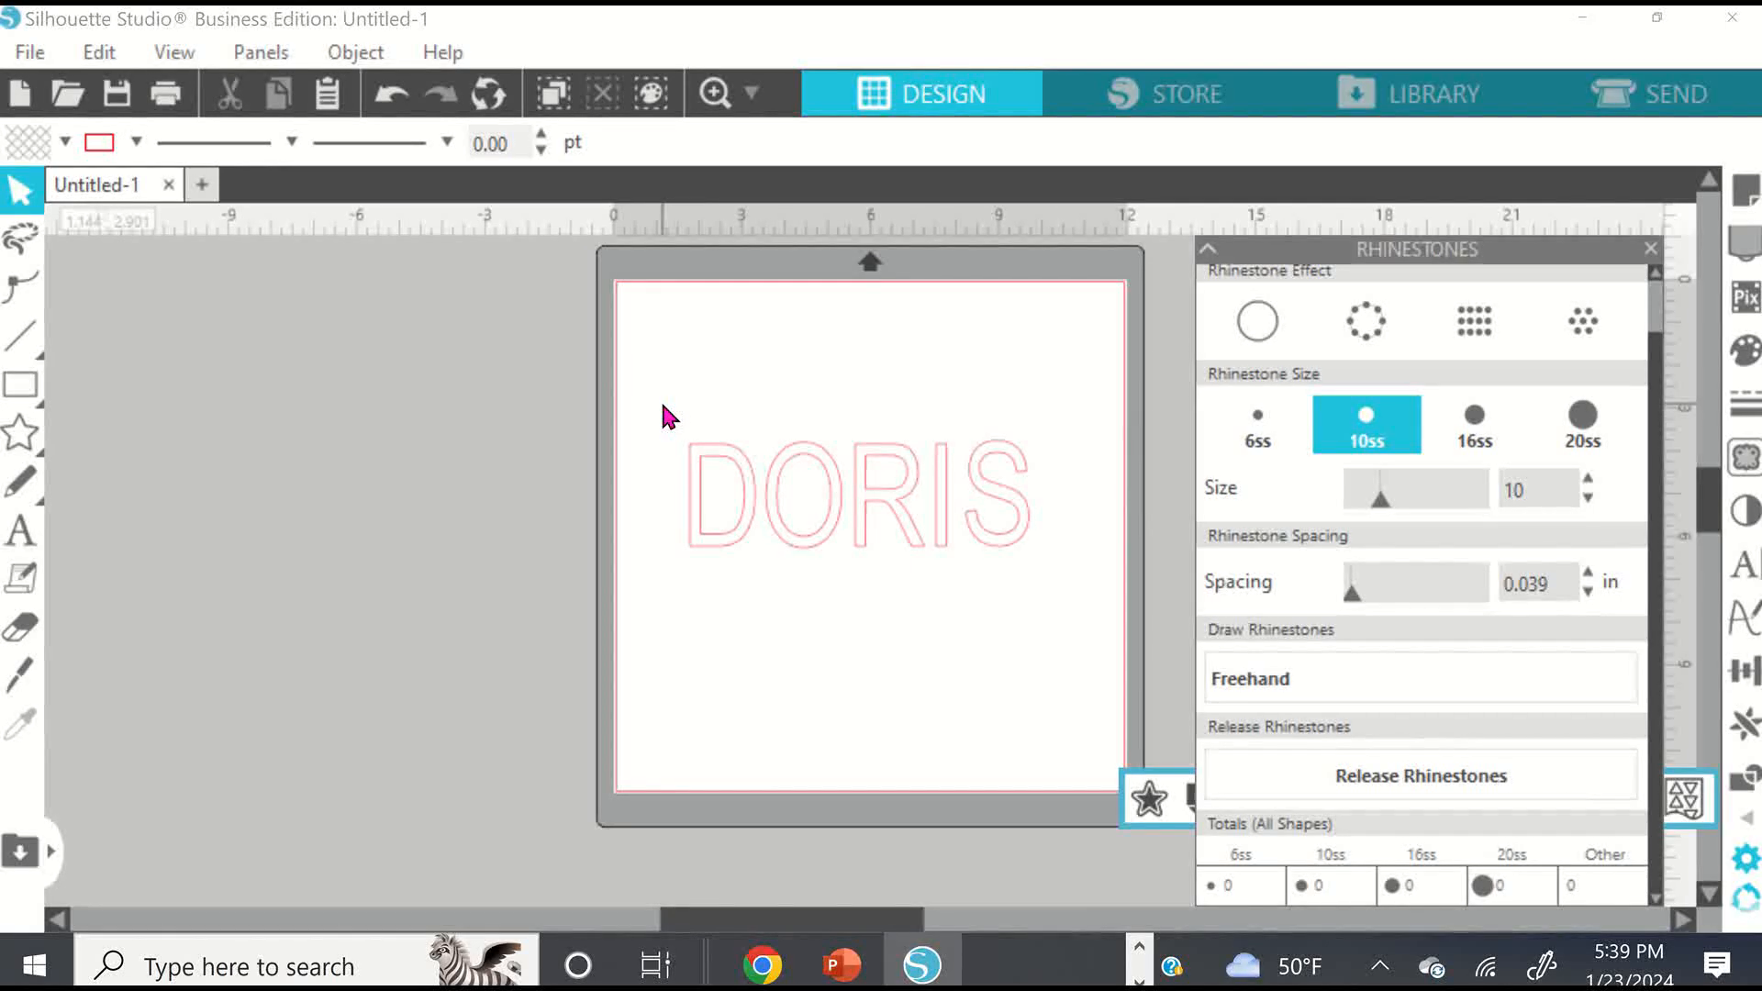
# Apply the Edge rhinestone effect in size 10ss to all the letters.
pyautogui.click(750, 493)
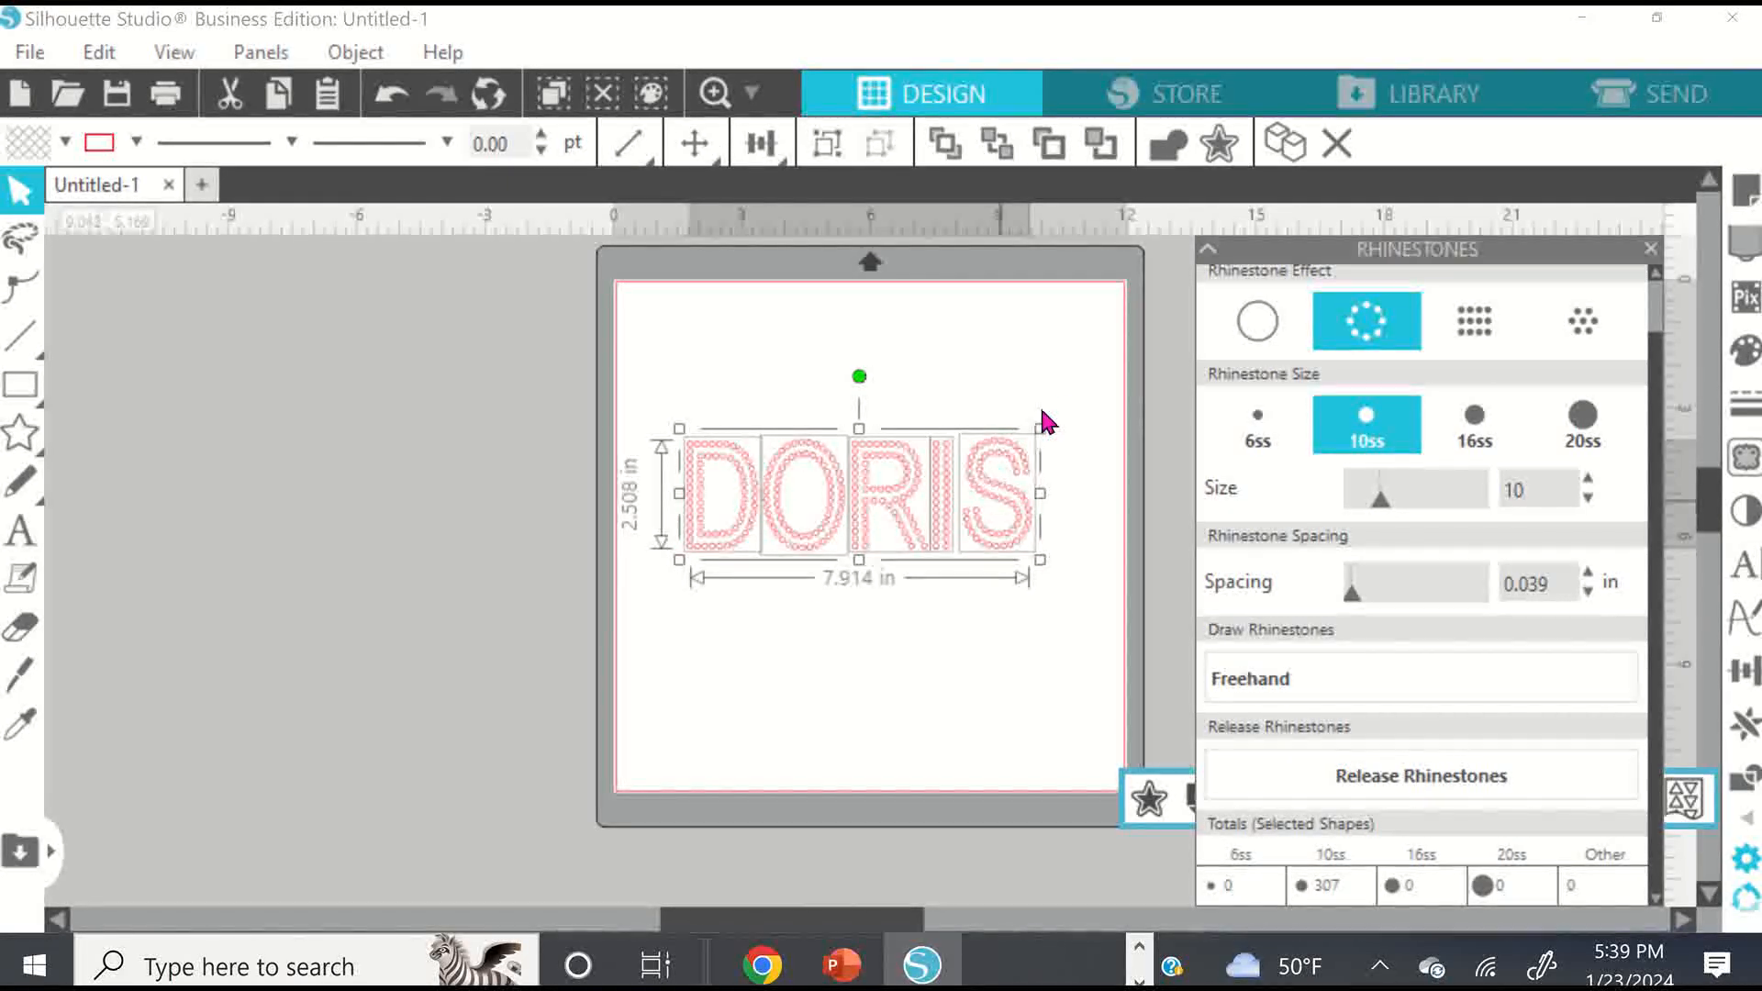
pyautogui.click(988, 397)
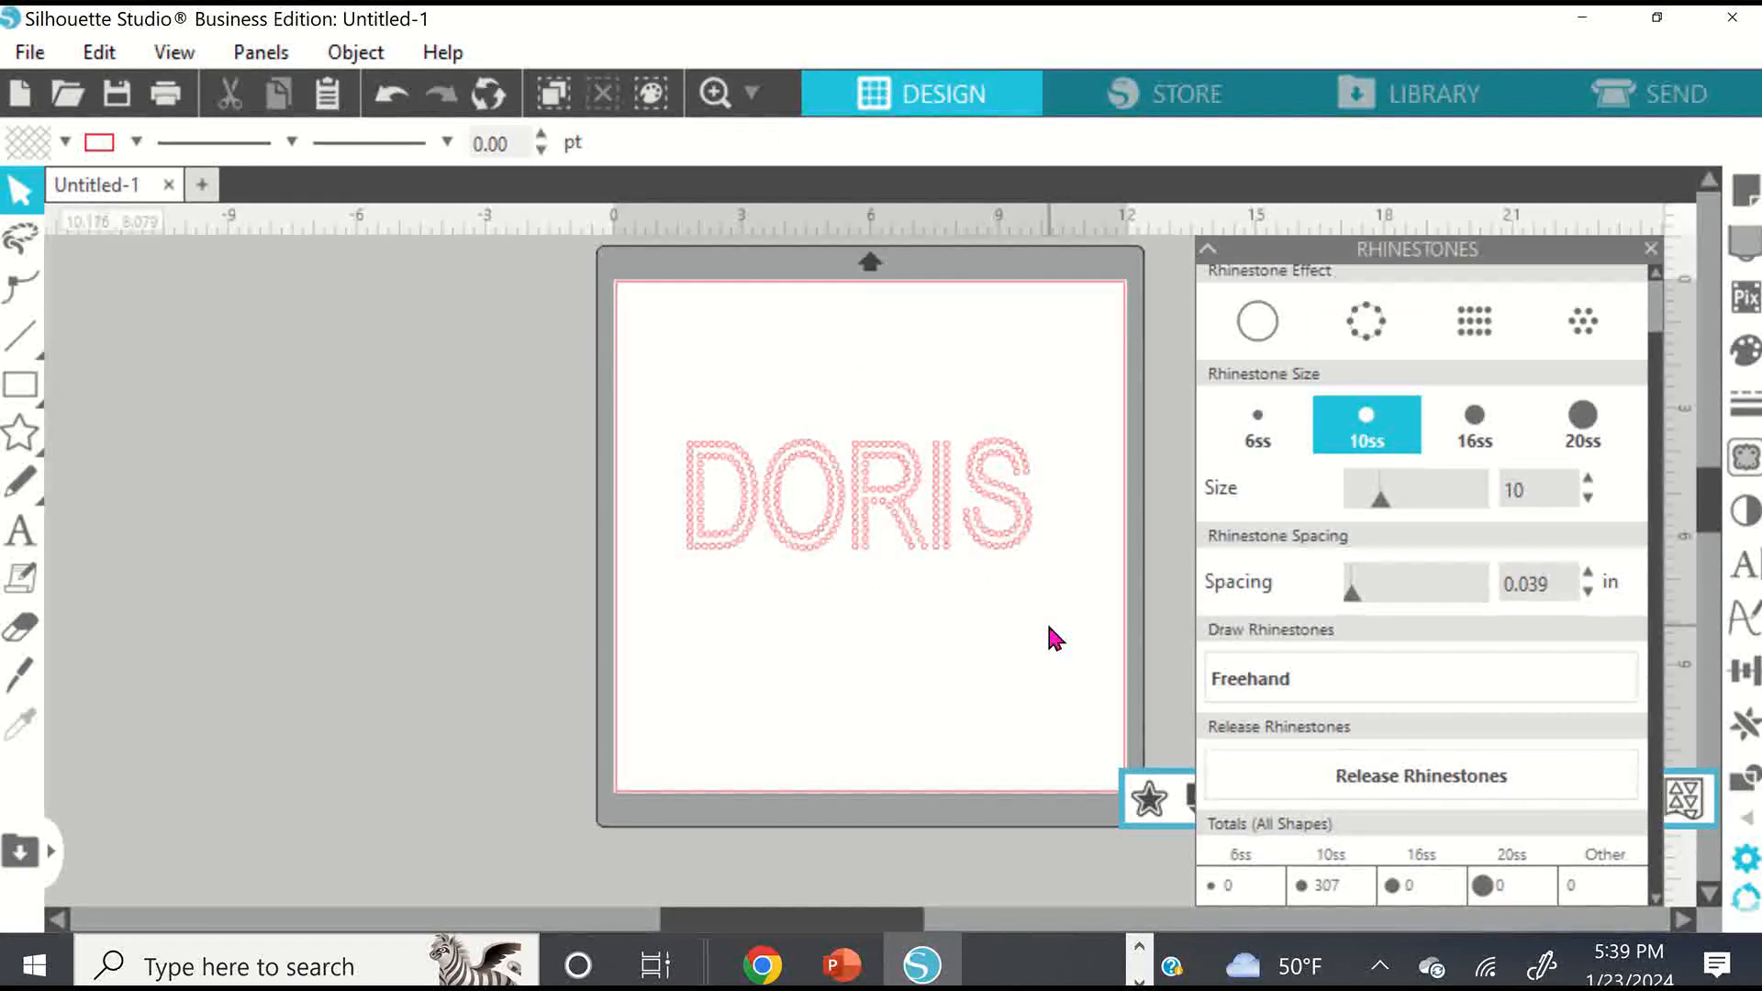
# Apply the grid-pattern rhinestone fill in size 10ss to all the letters and inspect the stones up close.
pyautogui.moveTo(658, 408); pyautogui.dragTo(1133, 610)
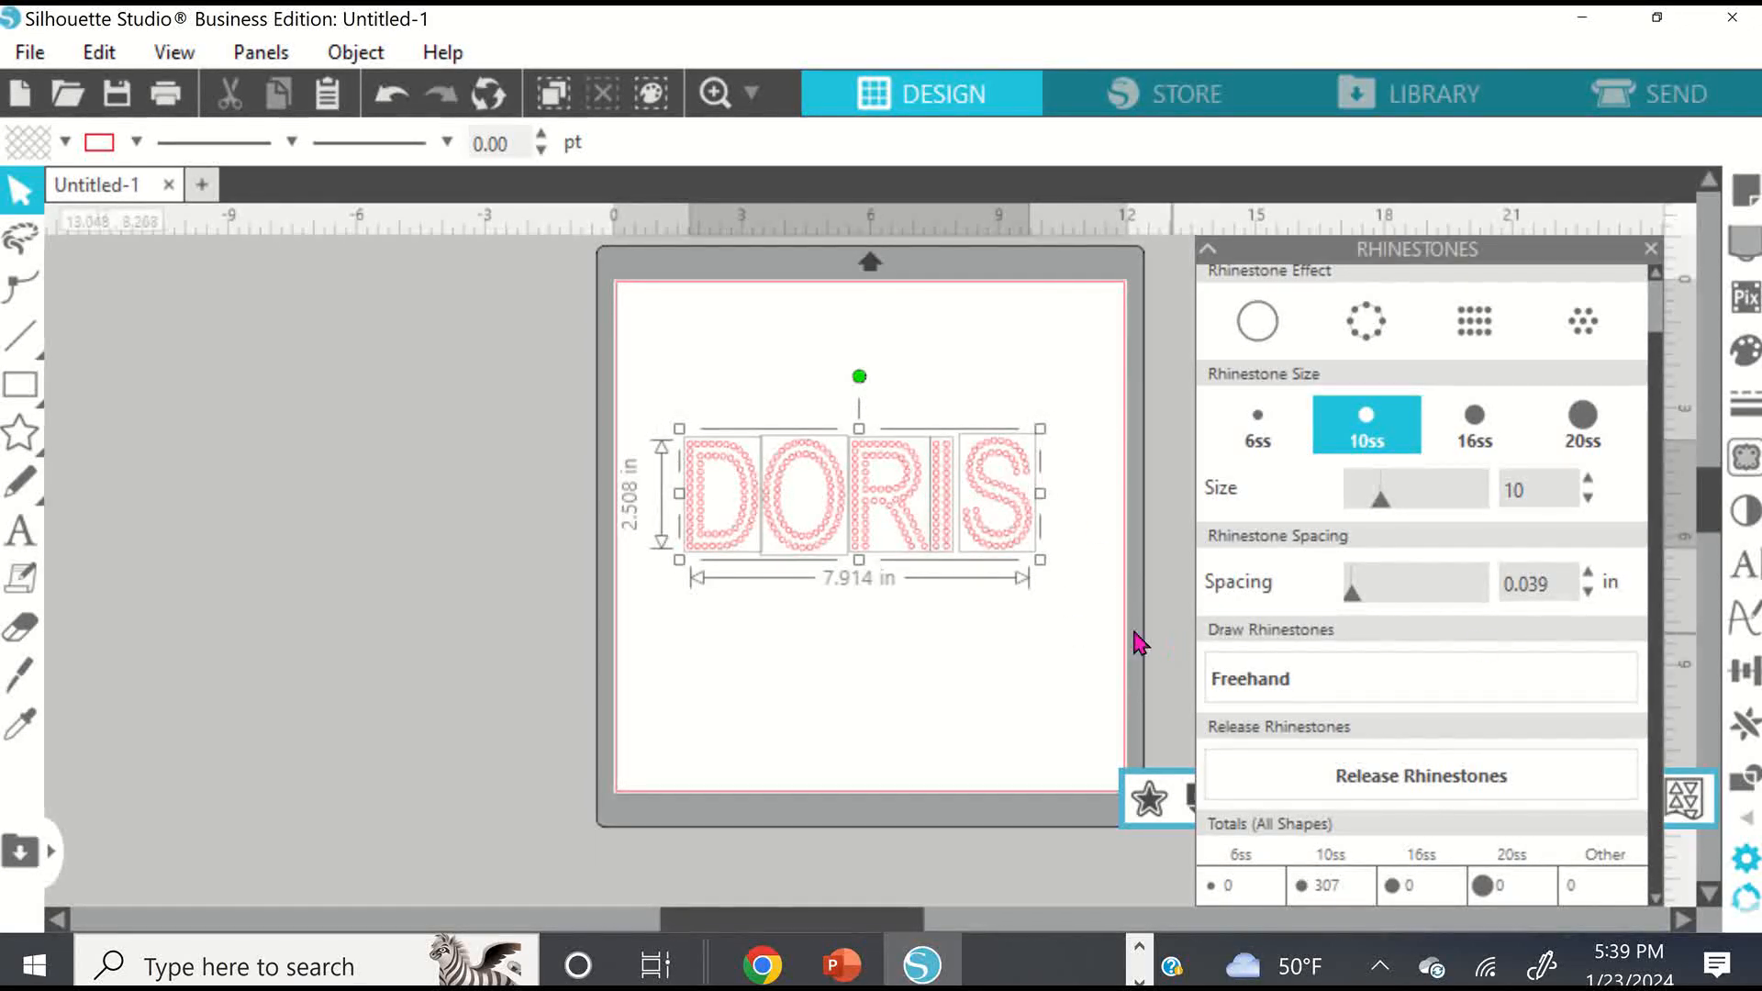
pyautogui.click(1472, 344)
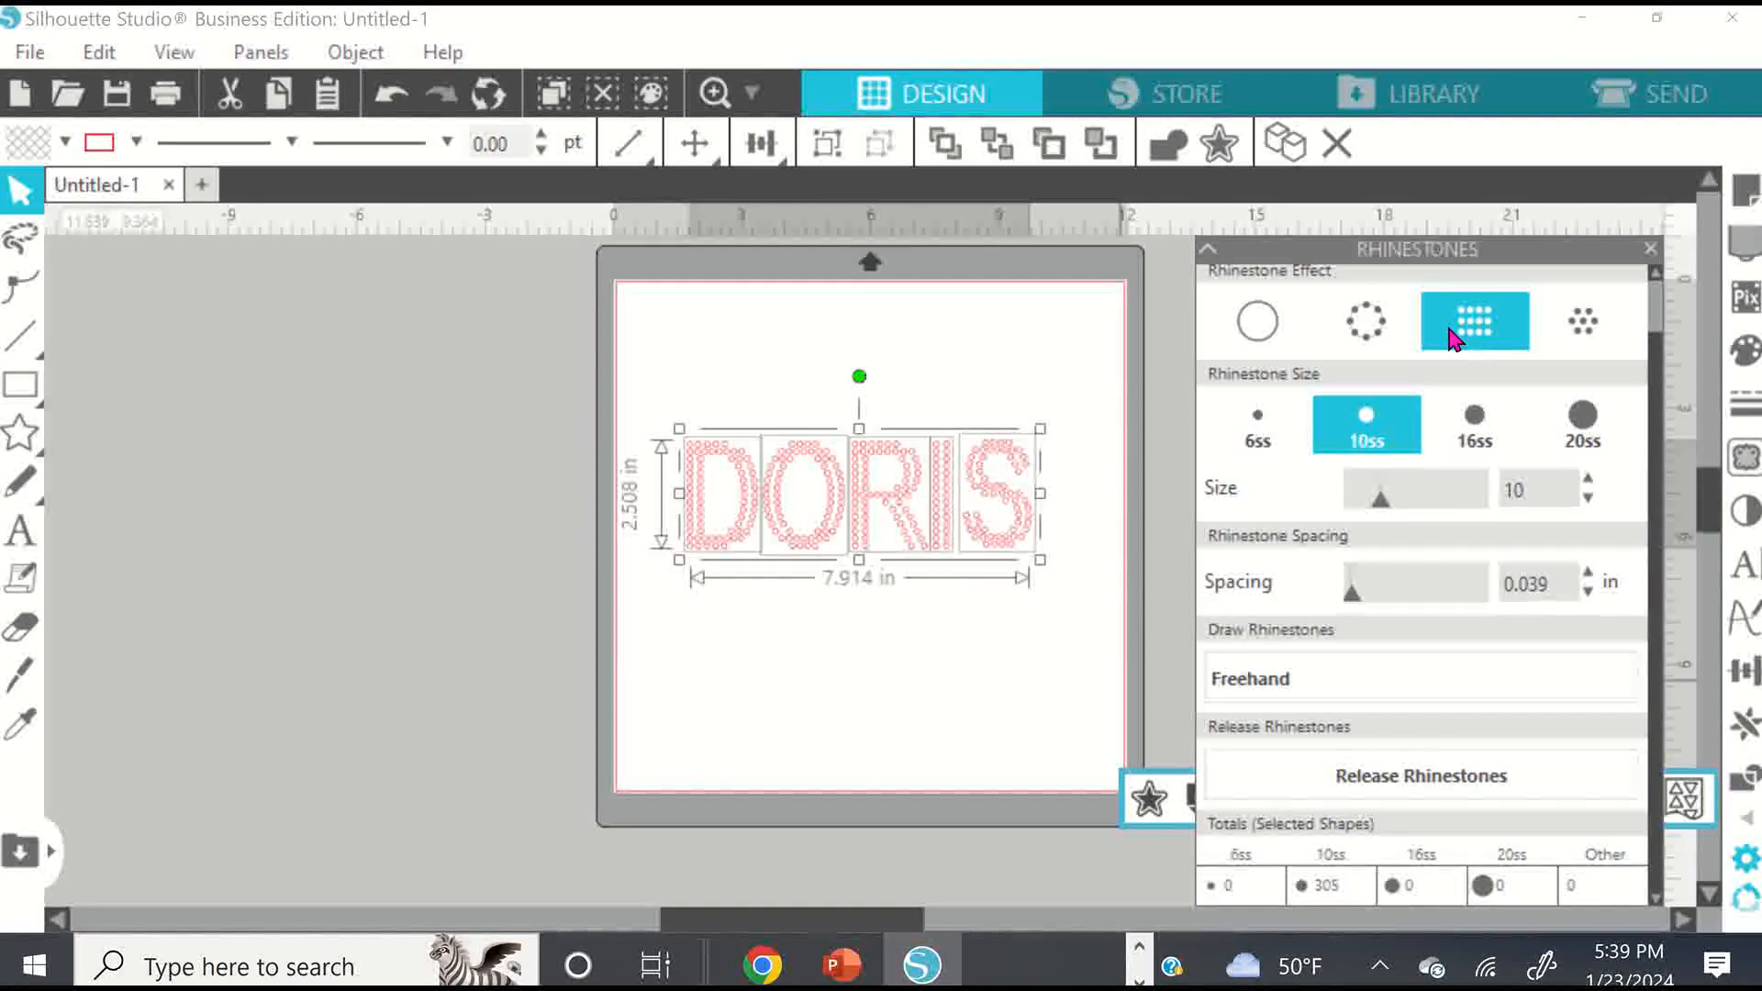
pyautogui.click(714, 95)
pyautogui.click(714, 95)
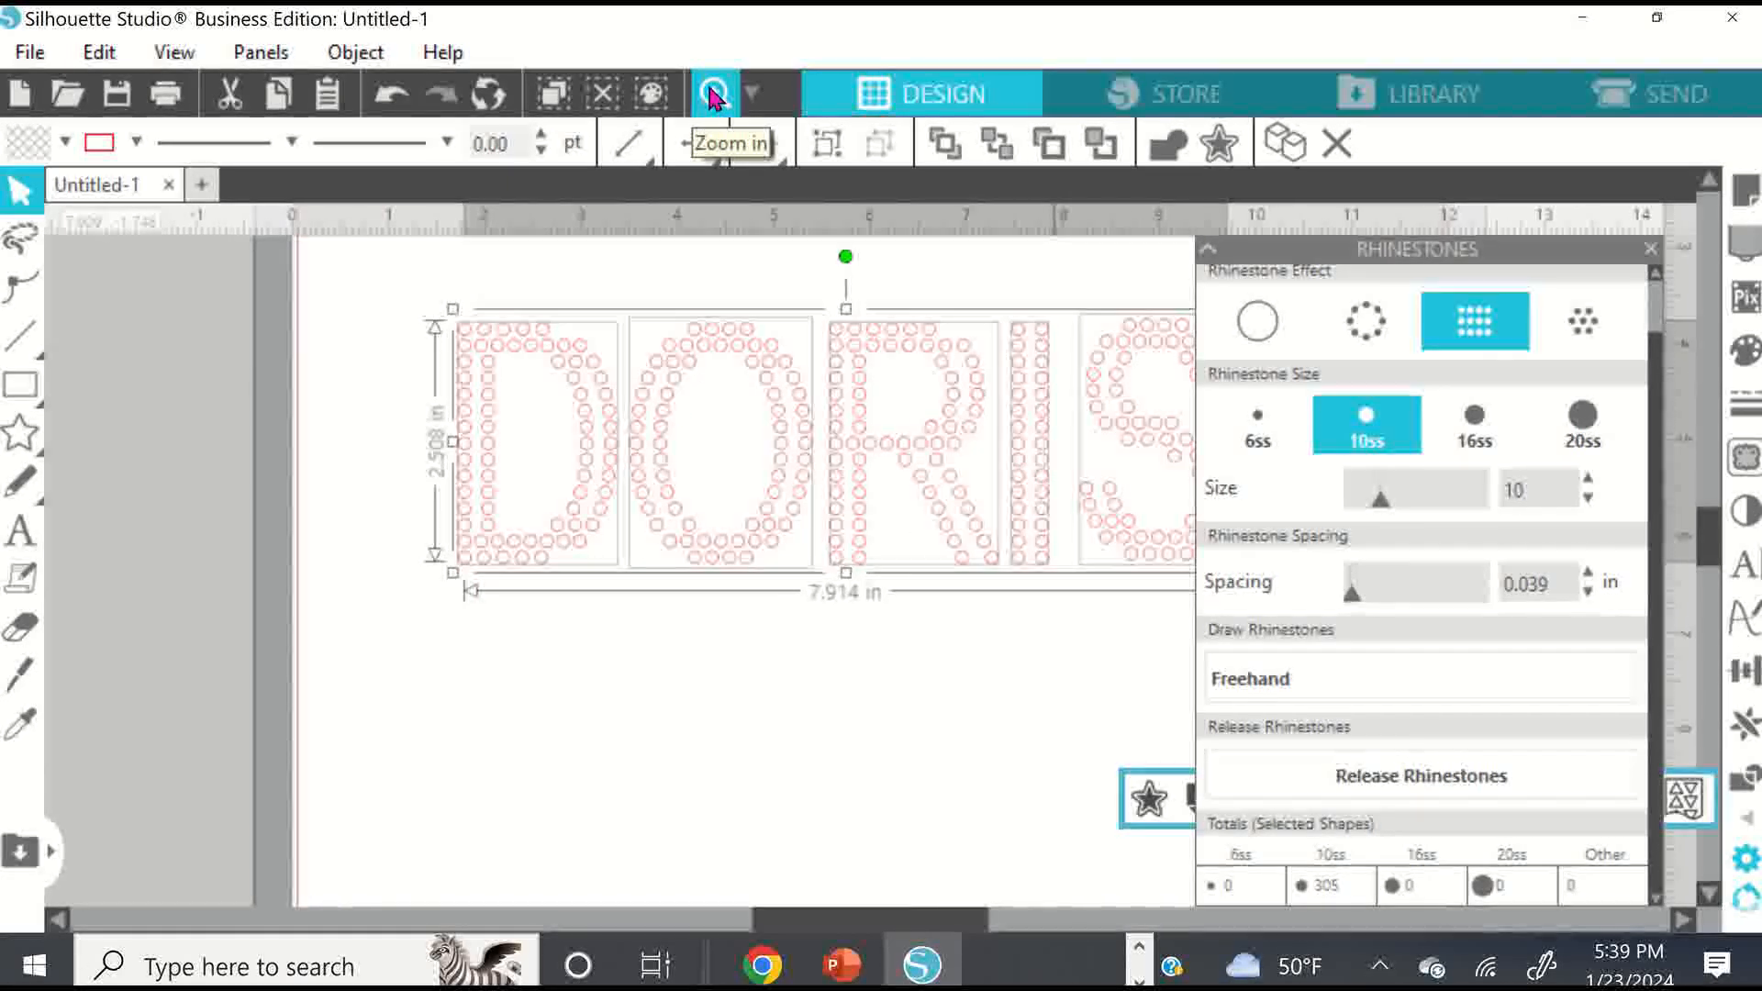
pyautogui.click(960, 695)
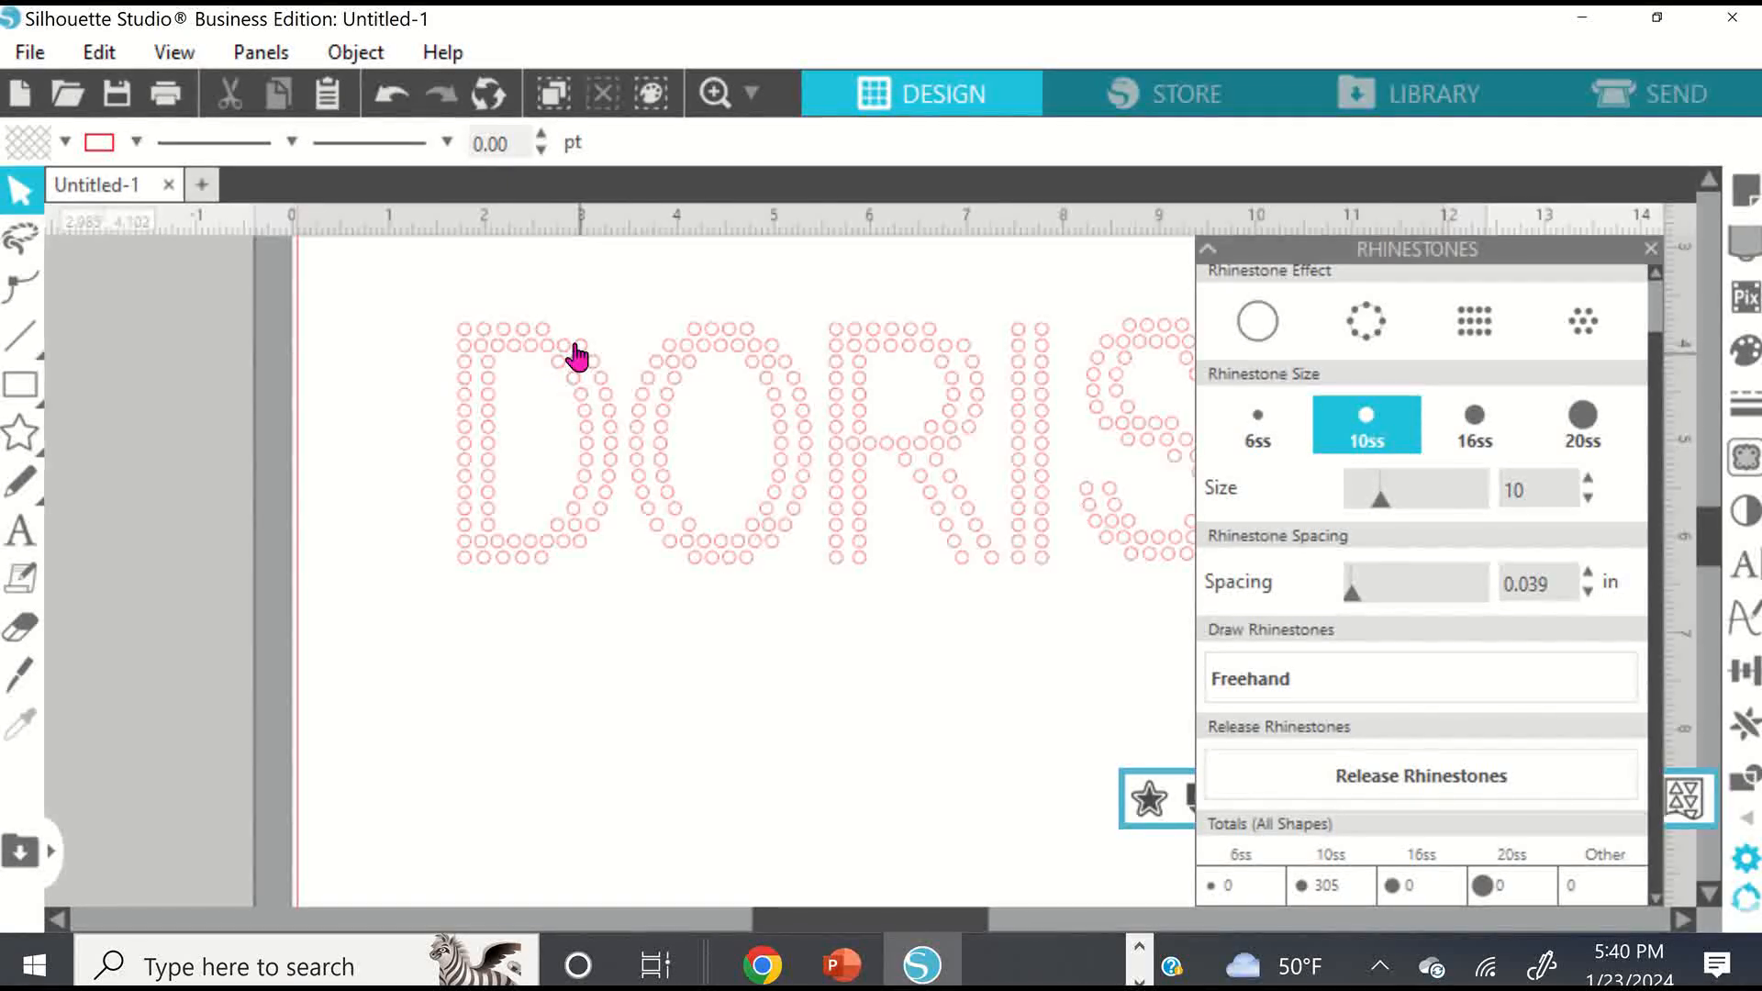
# Undo back to the selected letters and apply the Edge rhinestone effect in size 10ss to all of them.
pyautogui.click(1374, 326)
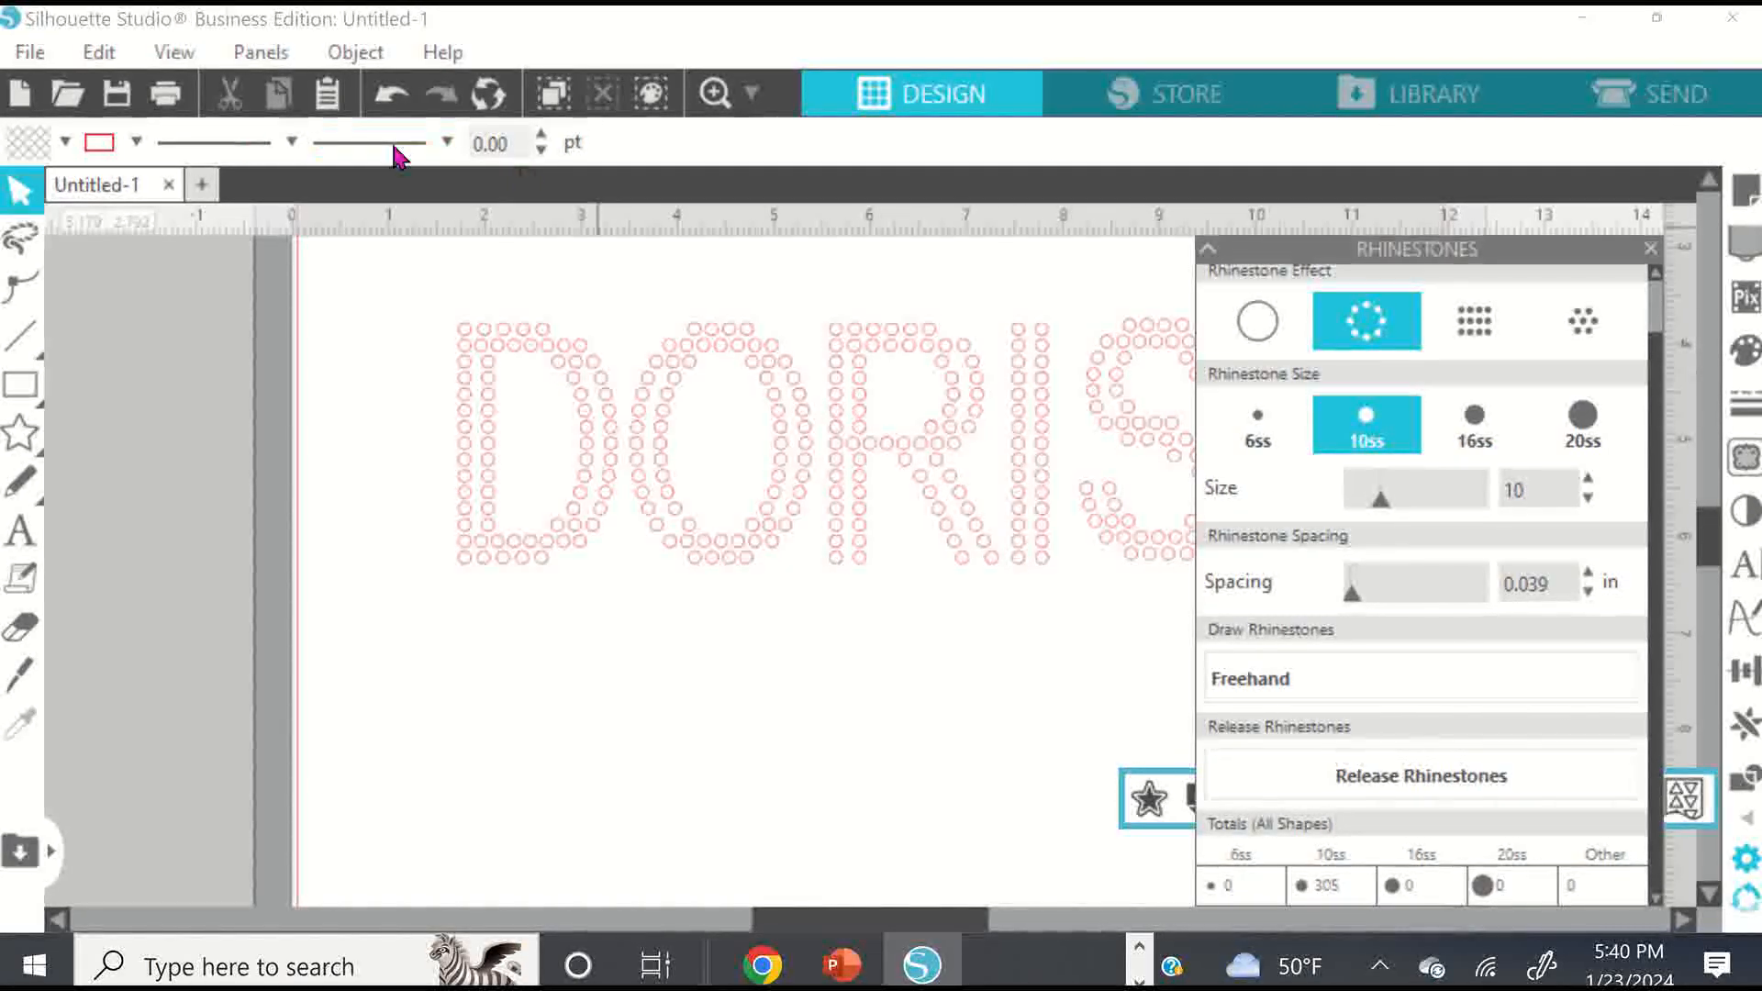
pyautogui.click(393, 96)
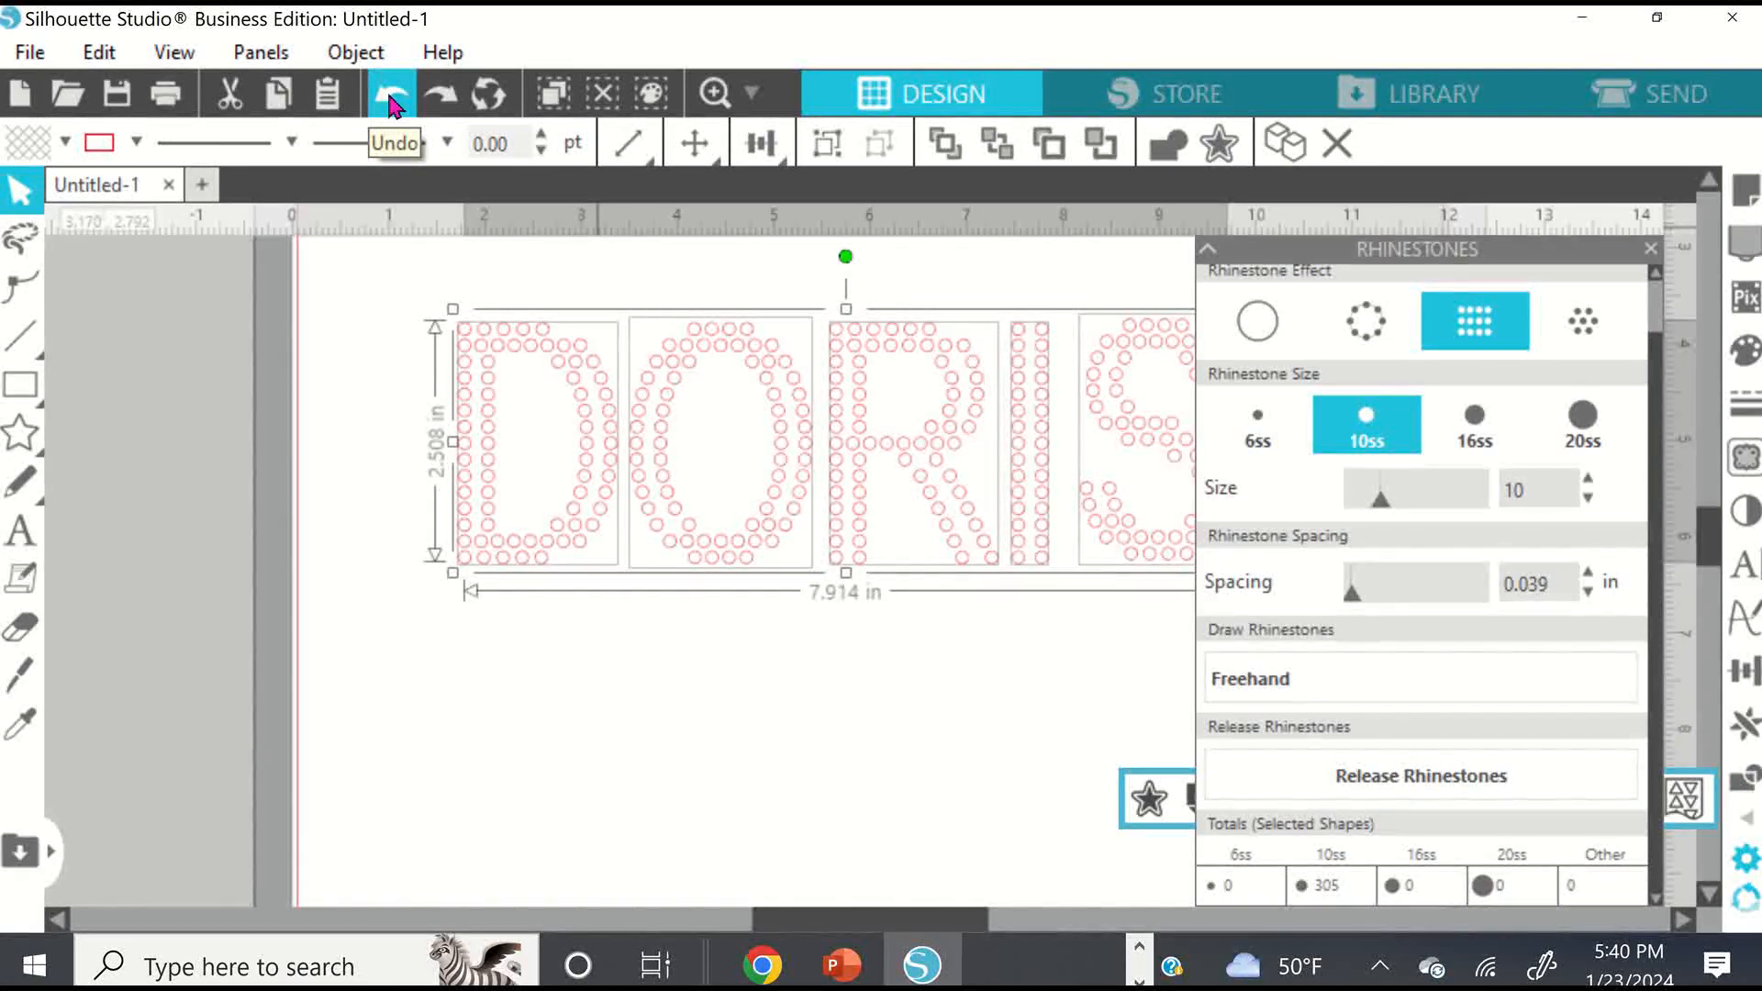
pyautogui.scroll(-2, 390, 97)
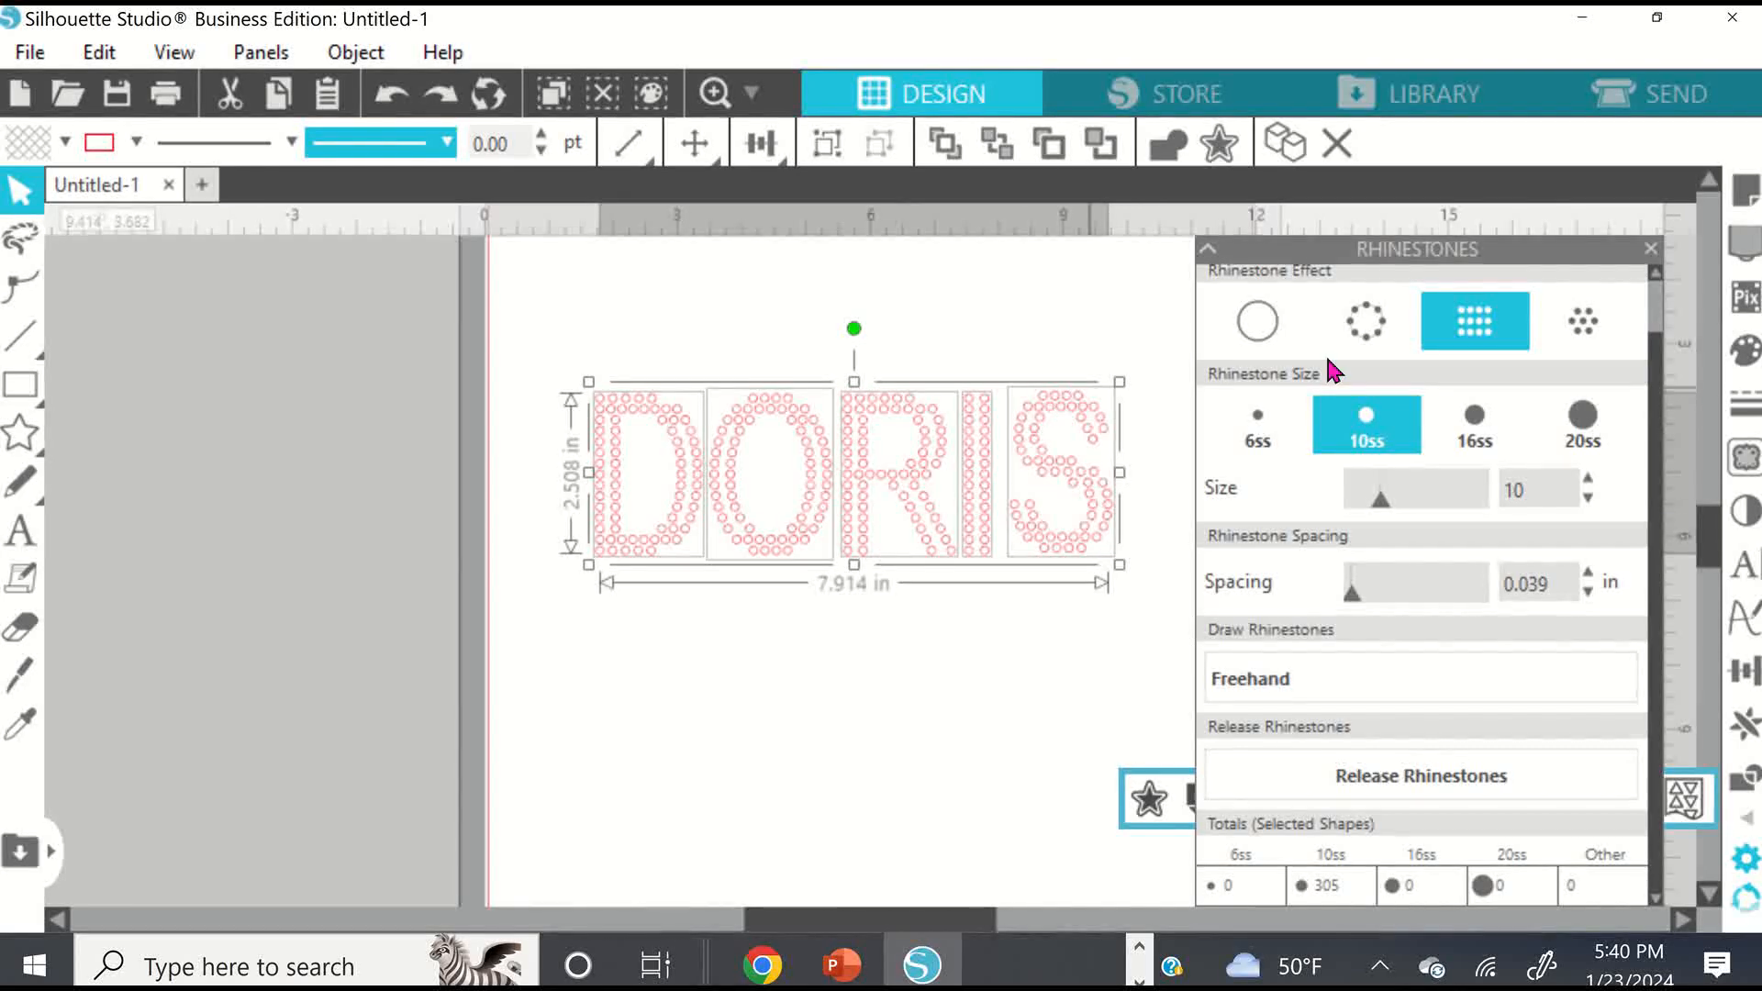
pyautogui.click(1366, 322)
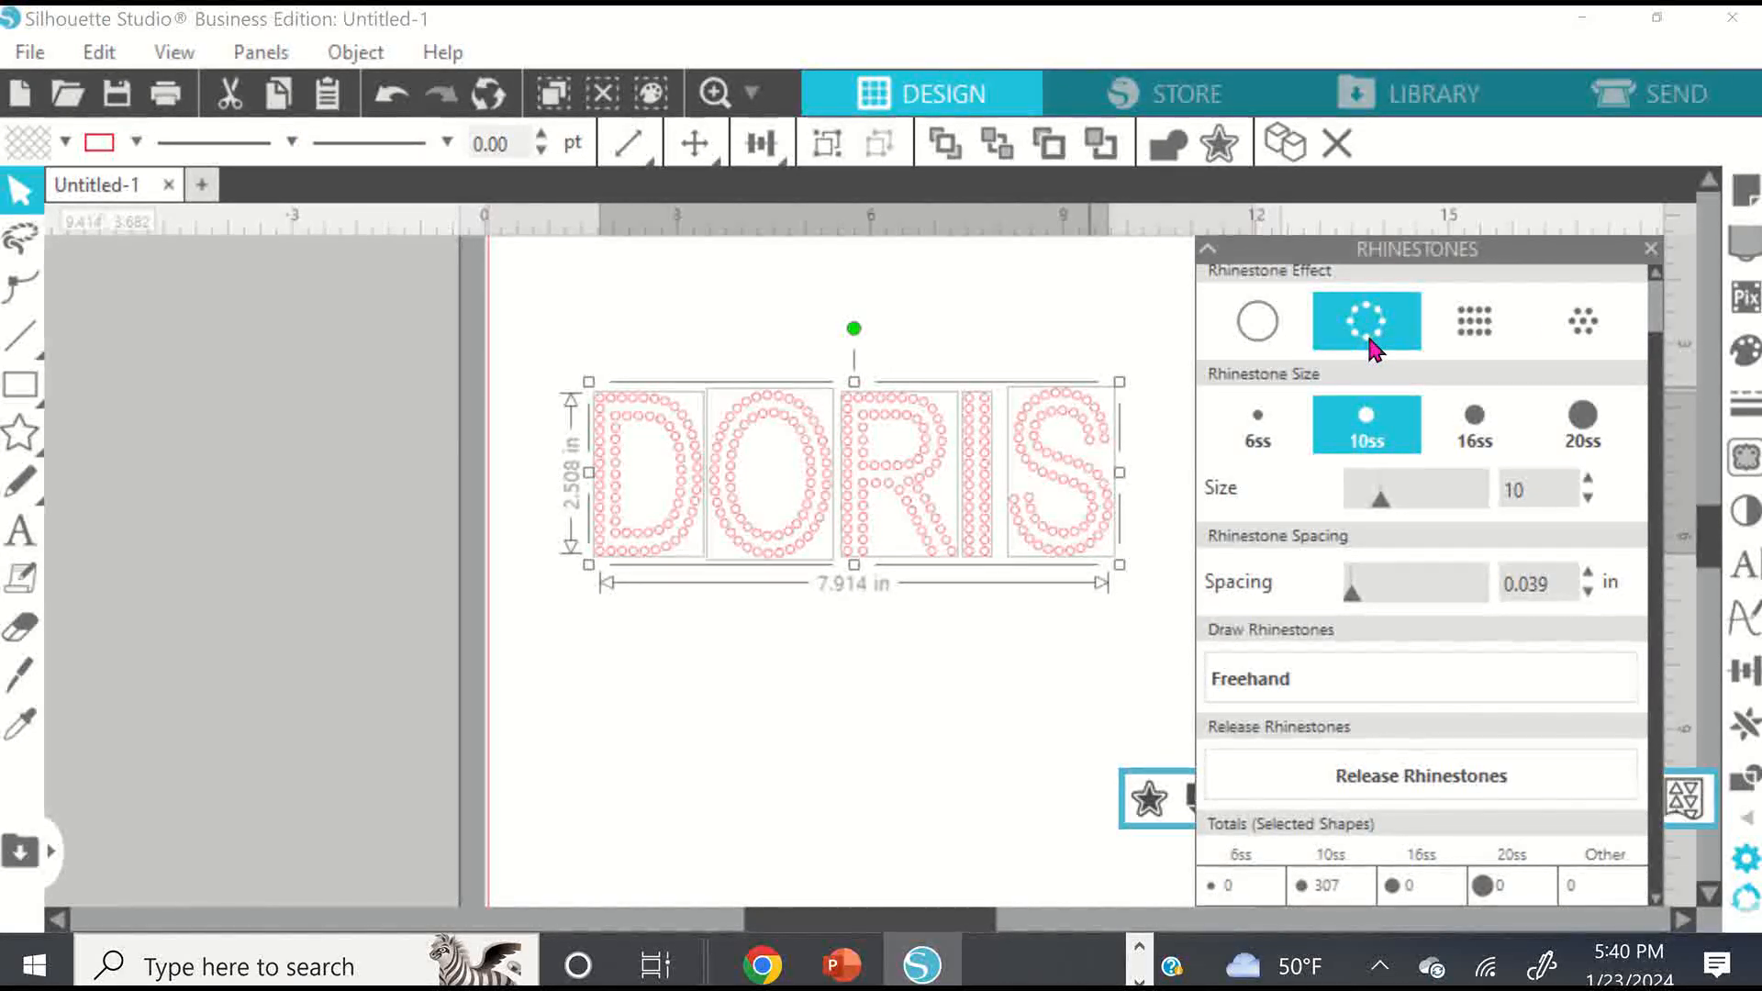
pyautogui.moveTo(788, 13)
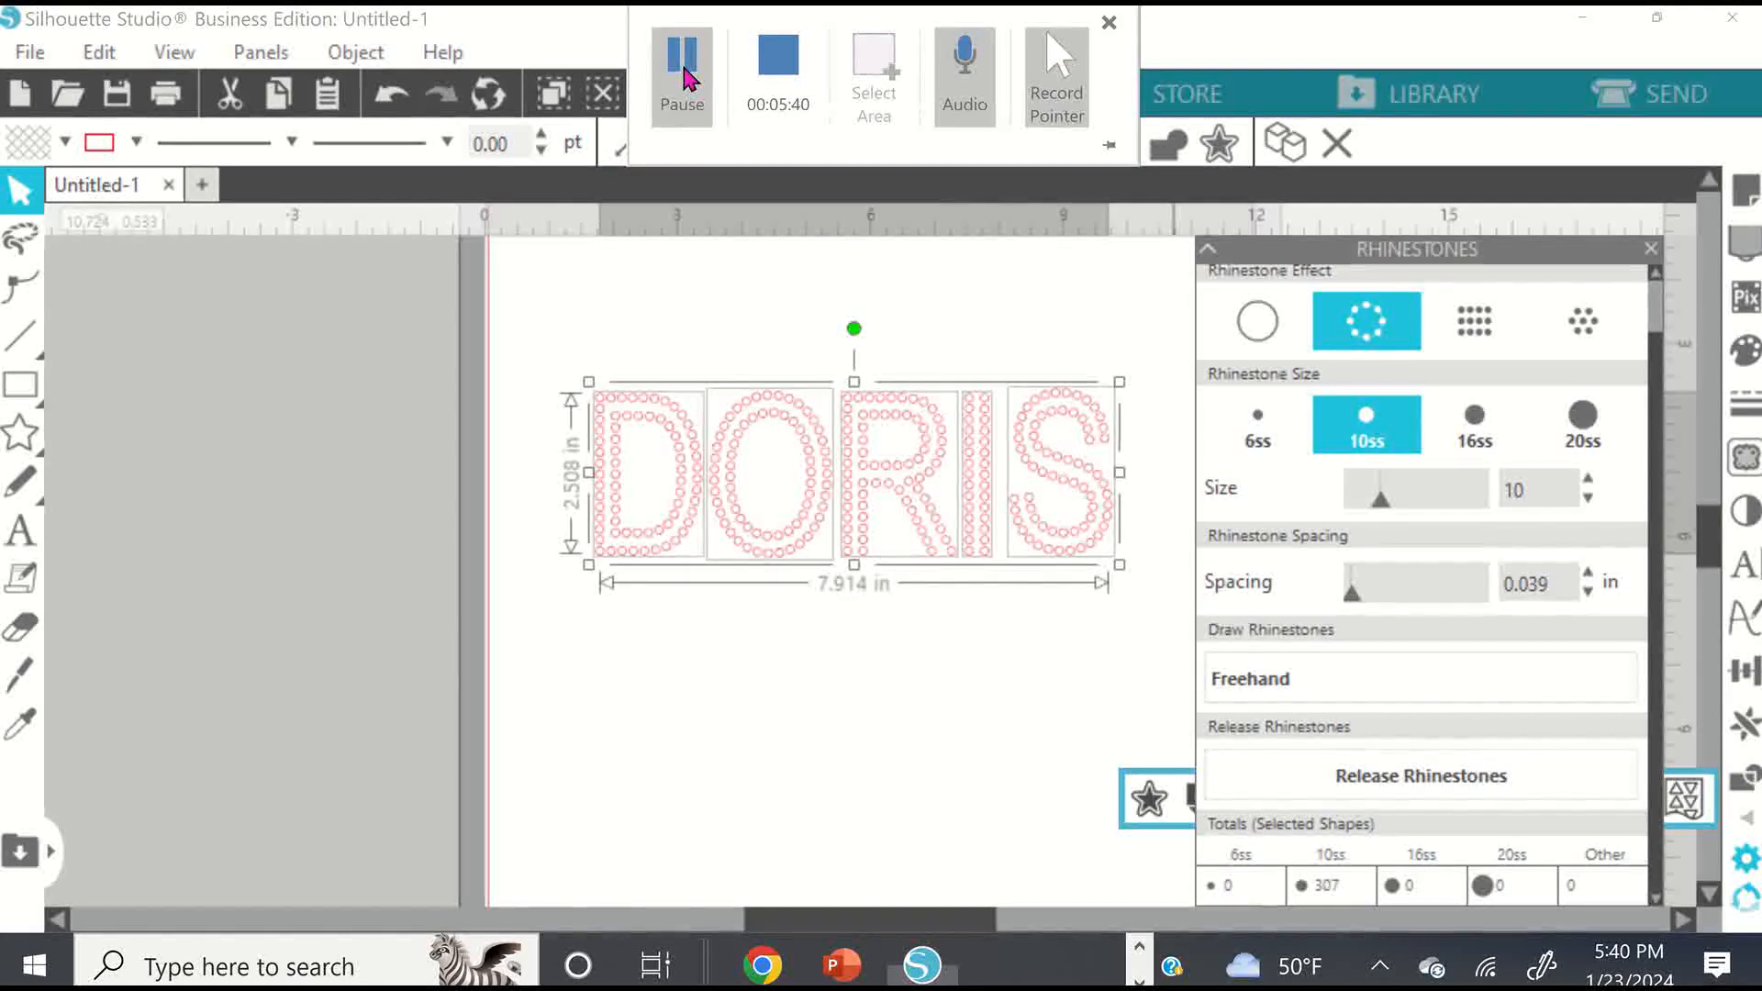
# Try the grid-pattern fill and Radial Fill effects on all the letters, and return them to the Edge effect.
pyautogui.click(1479, 331)
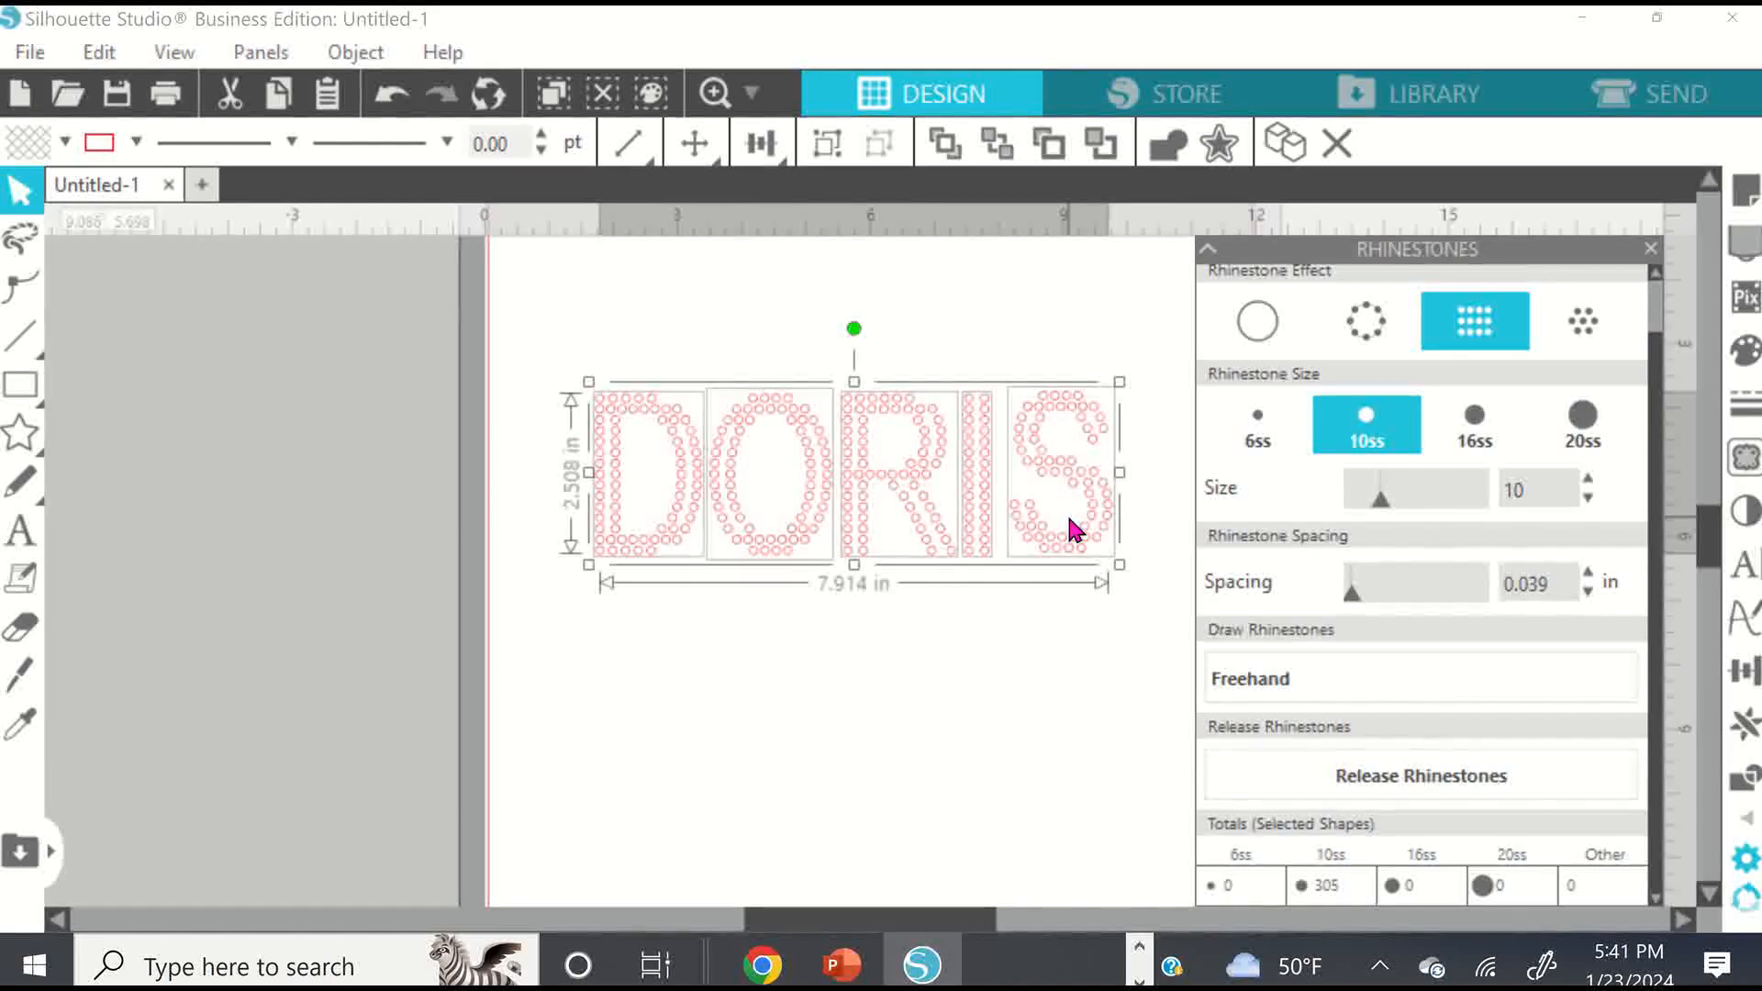
pyautogui.click(1562, 352)
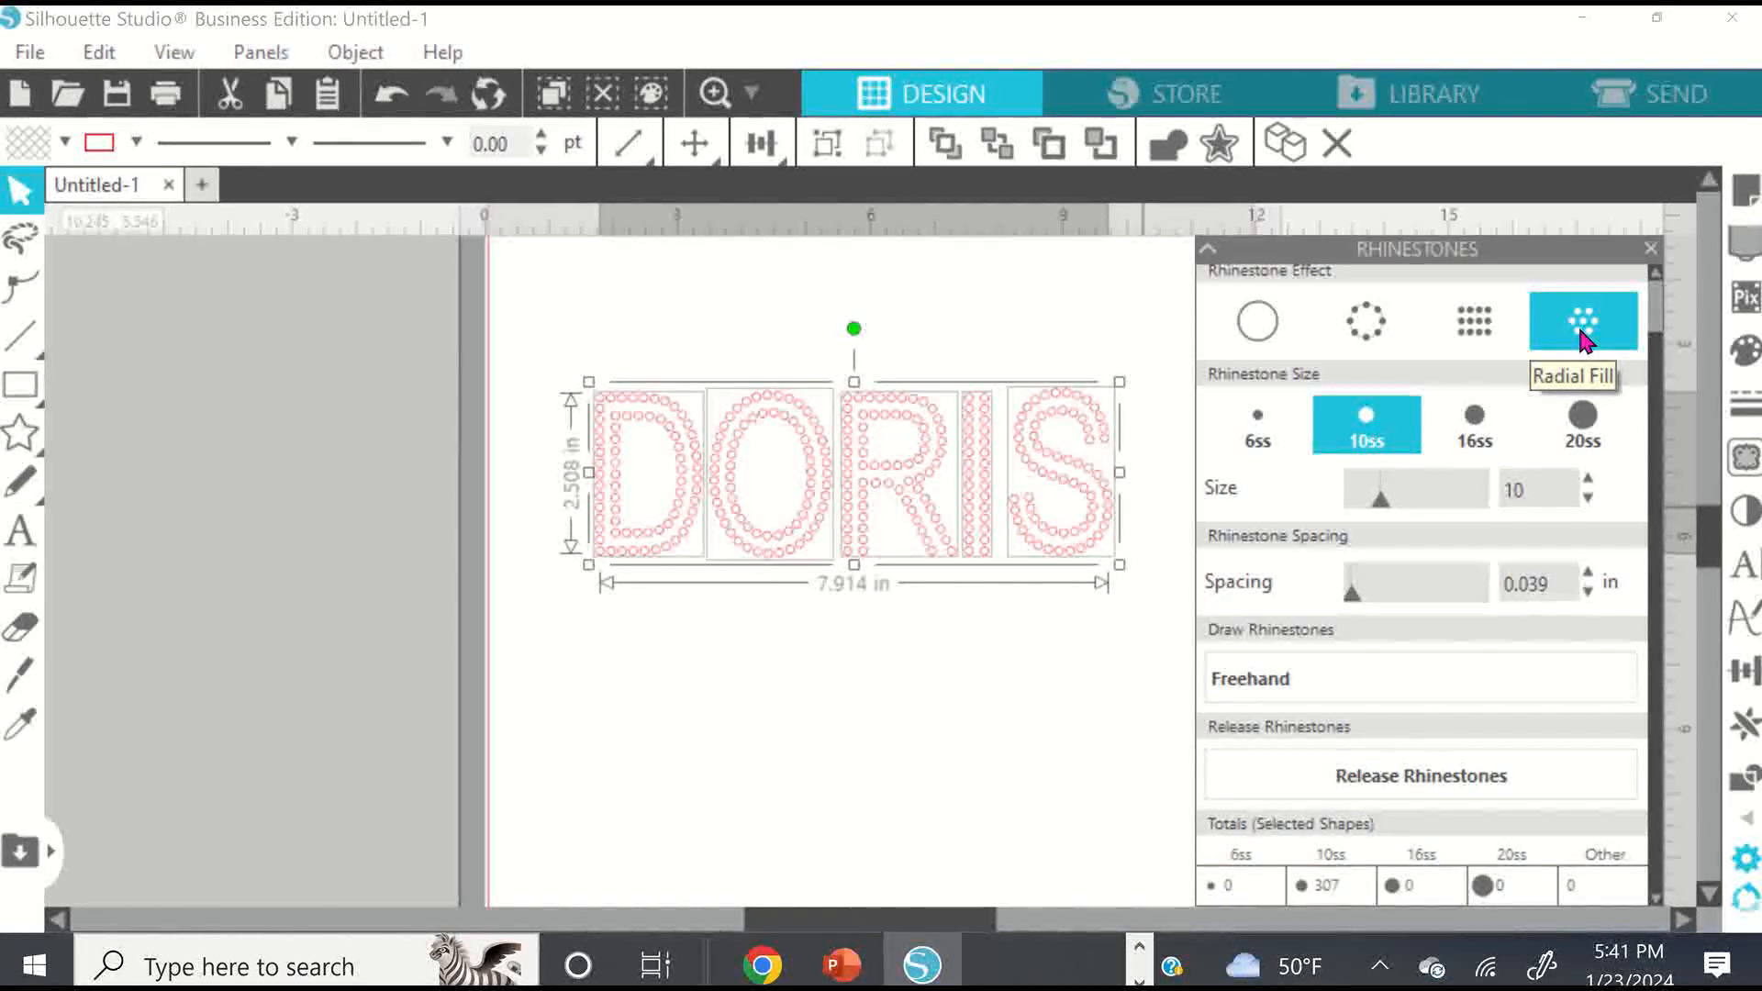
pyautogui.click(1382, 340)
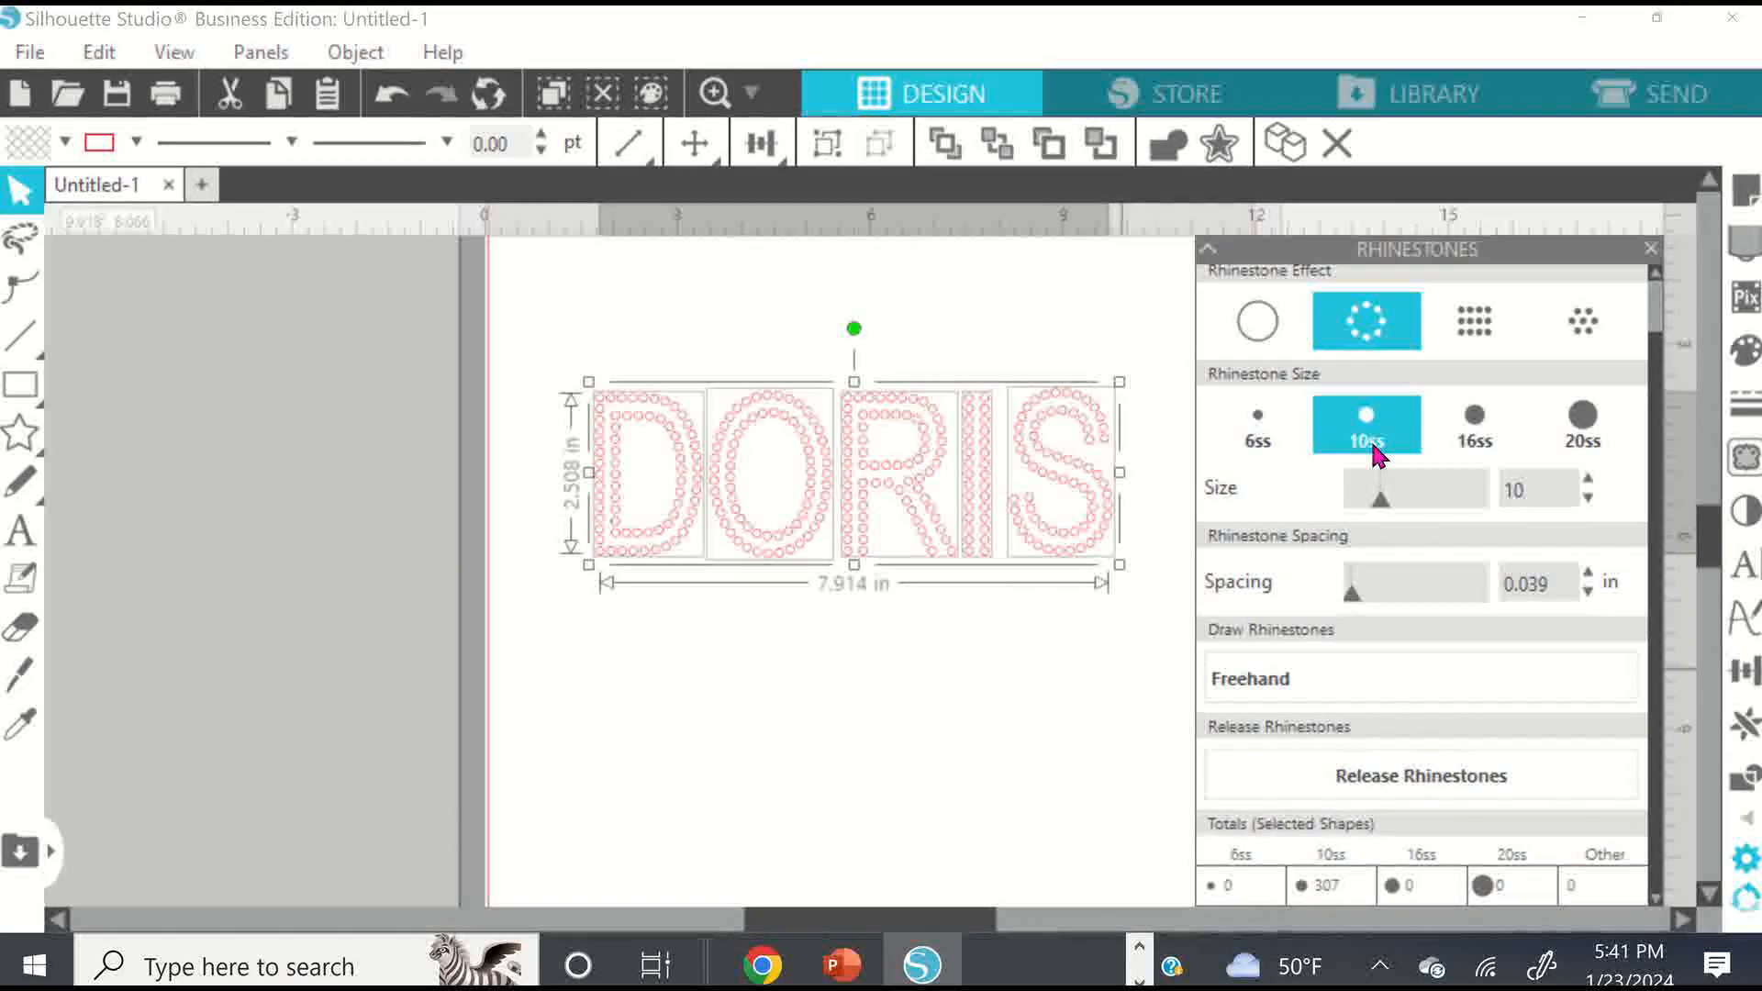
pyautogui.click(1431, 701)
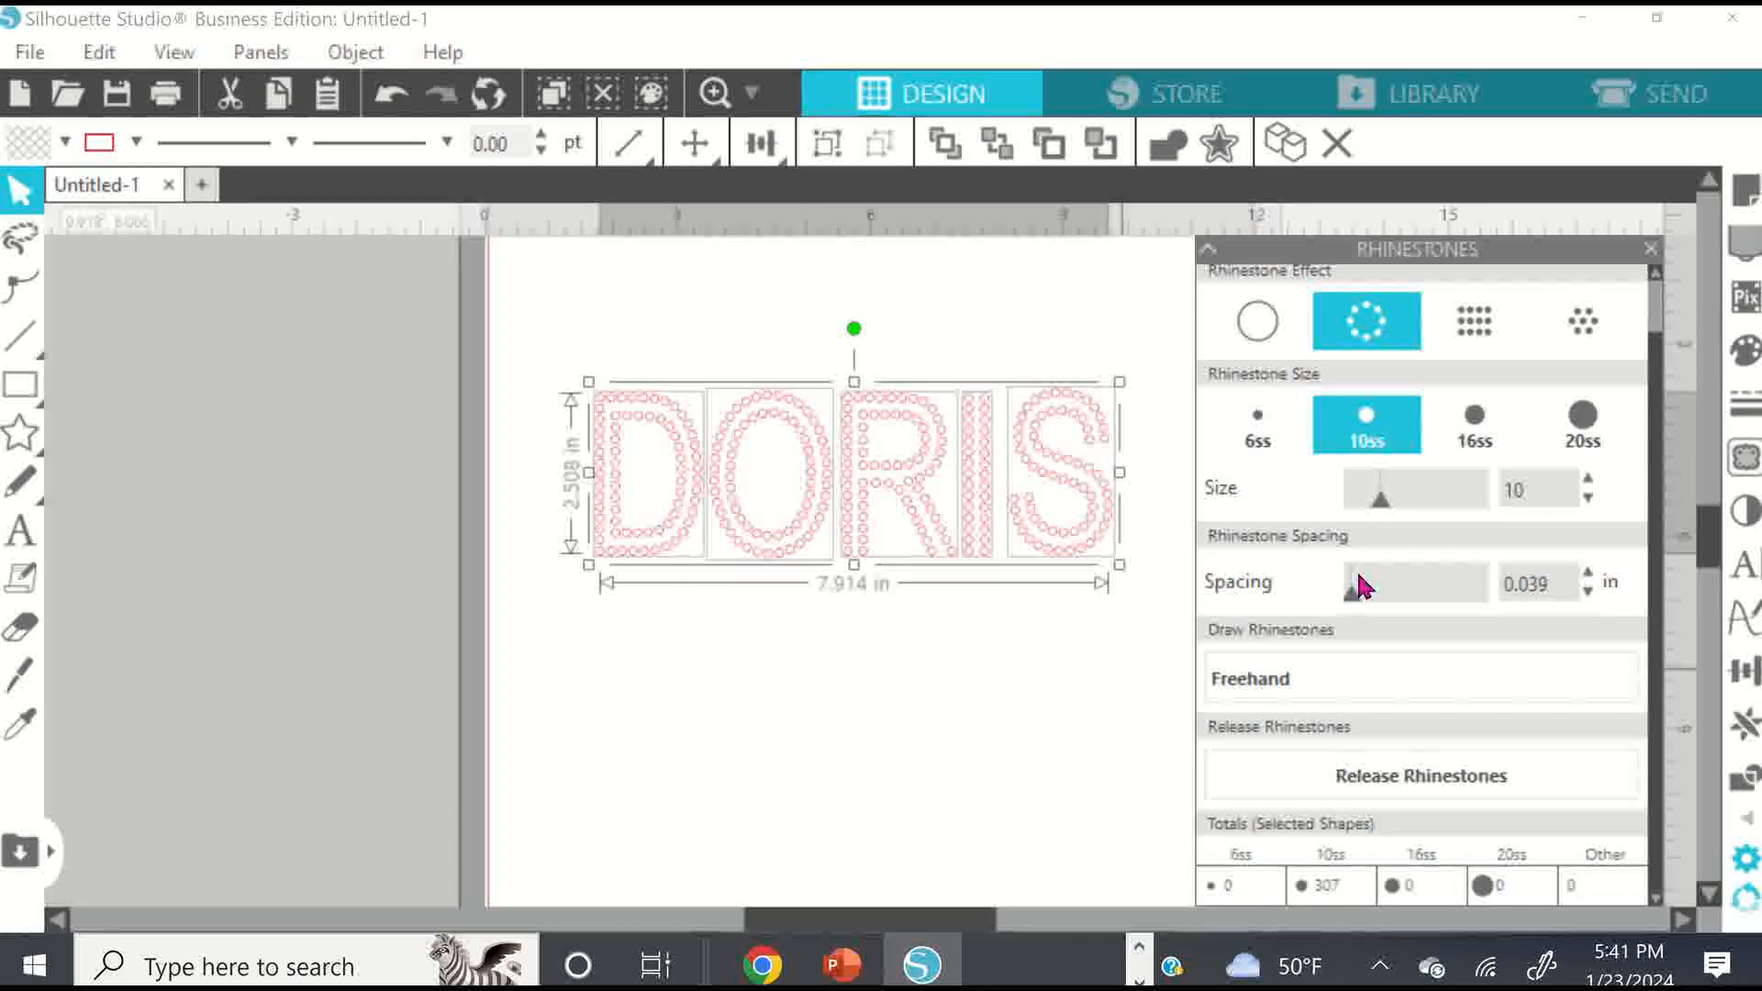
pyautogui.click(1070, 306)
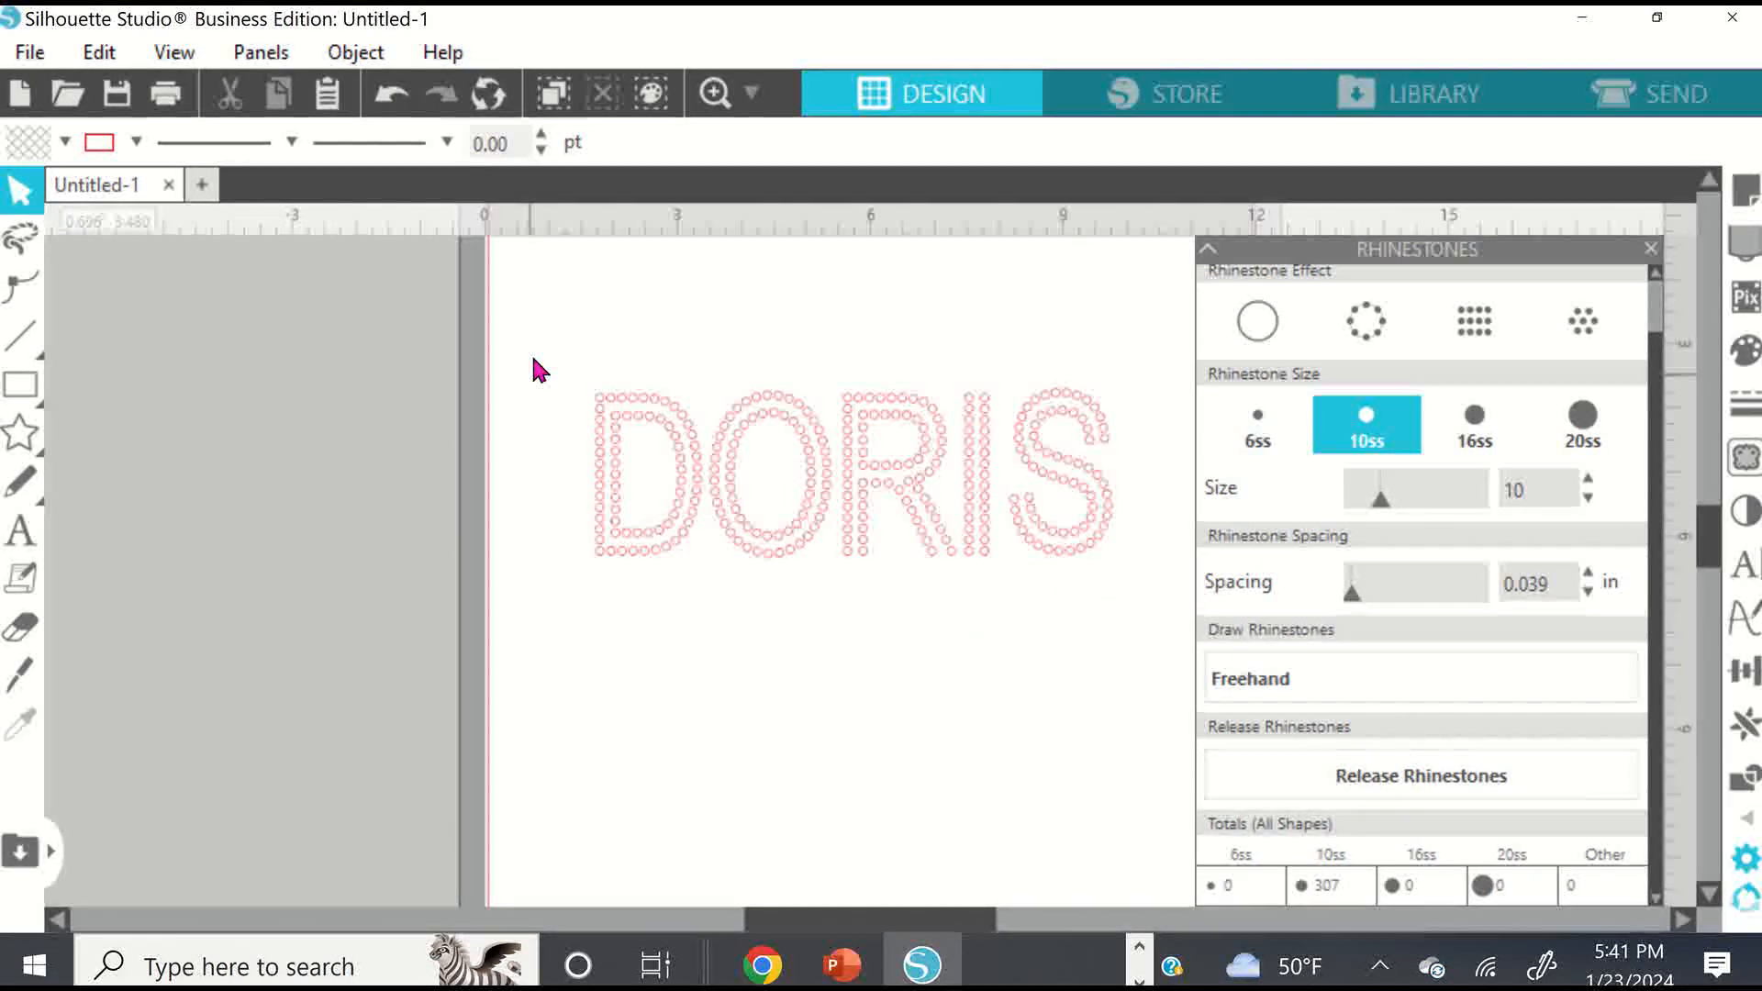
# Separate the letters into individual rhinestones and move them all together about 1 inch down the page.
pyautogui.moveTo(1009, 365); pyautogui.dragTo(1228, 613)
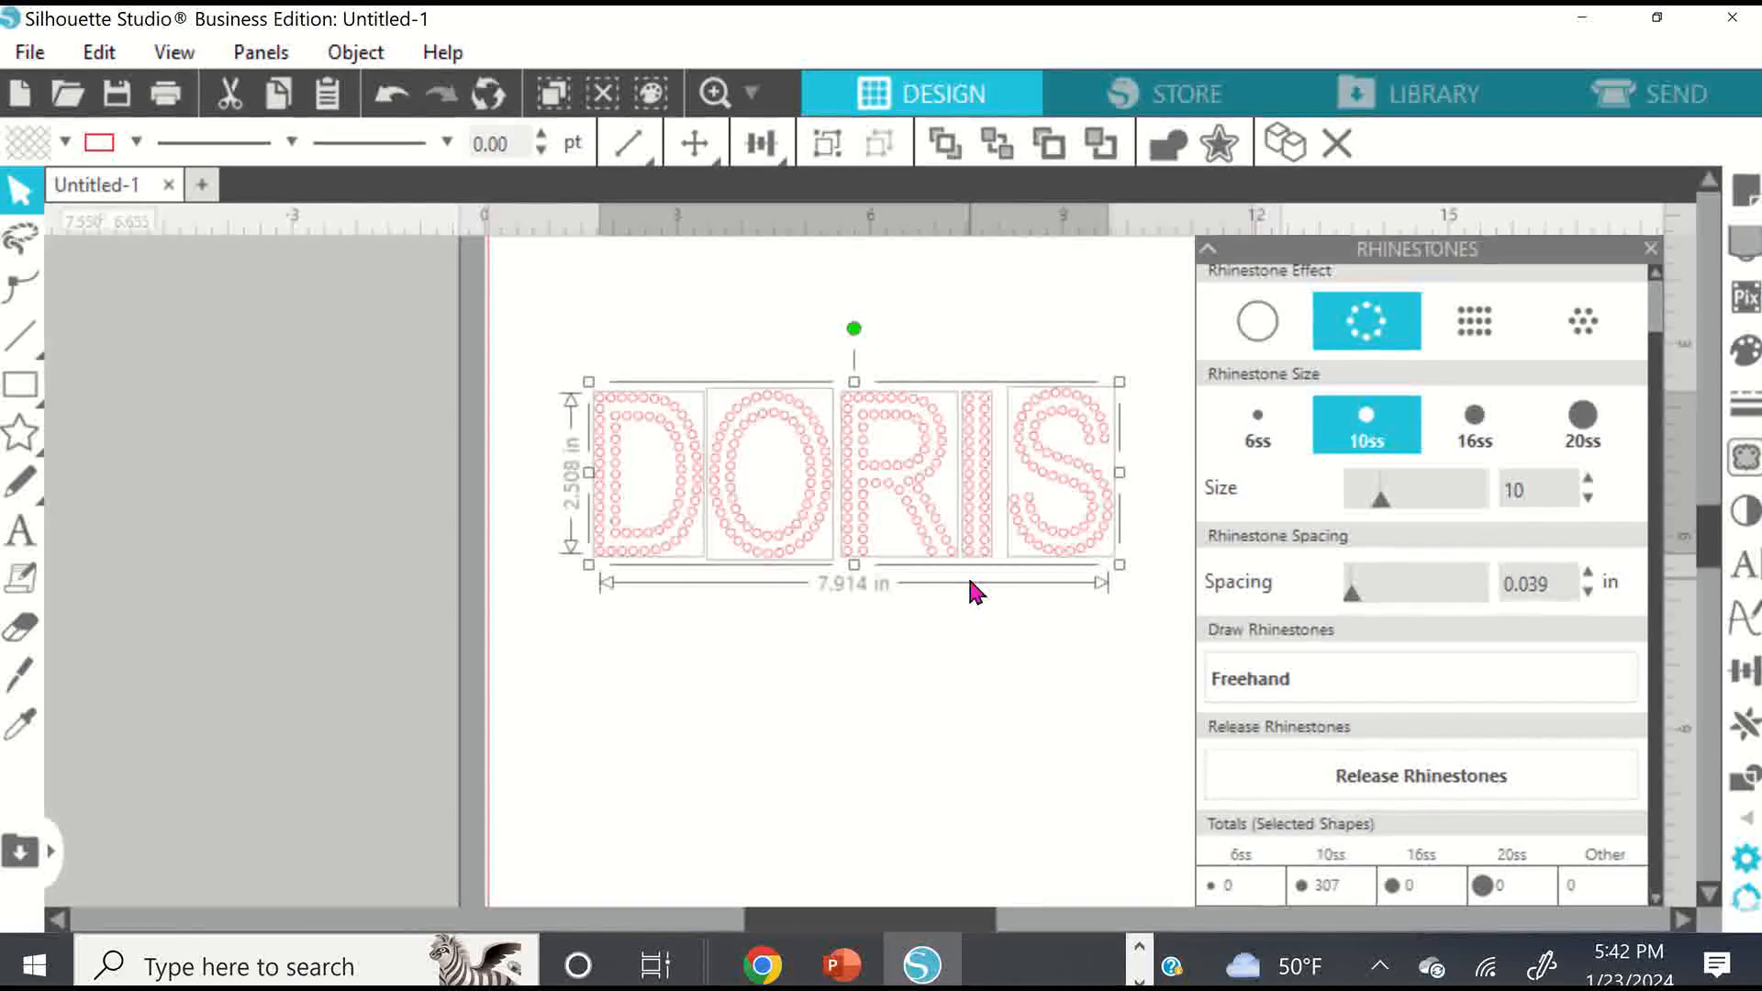
pyautogui.click(920, 701)
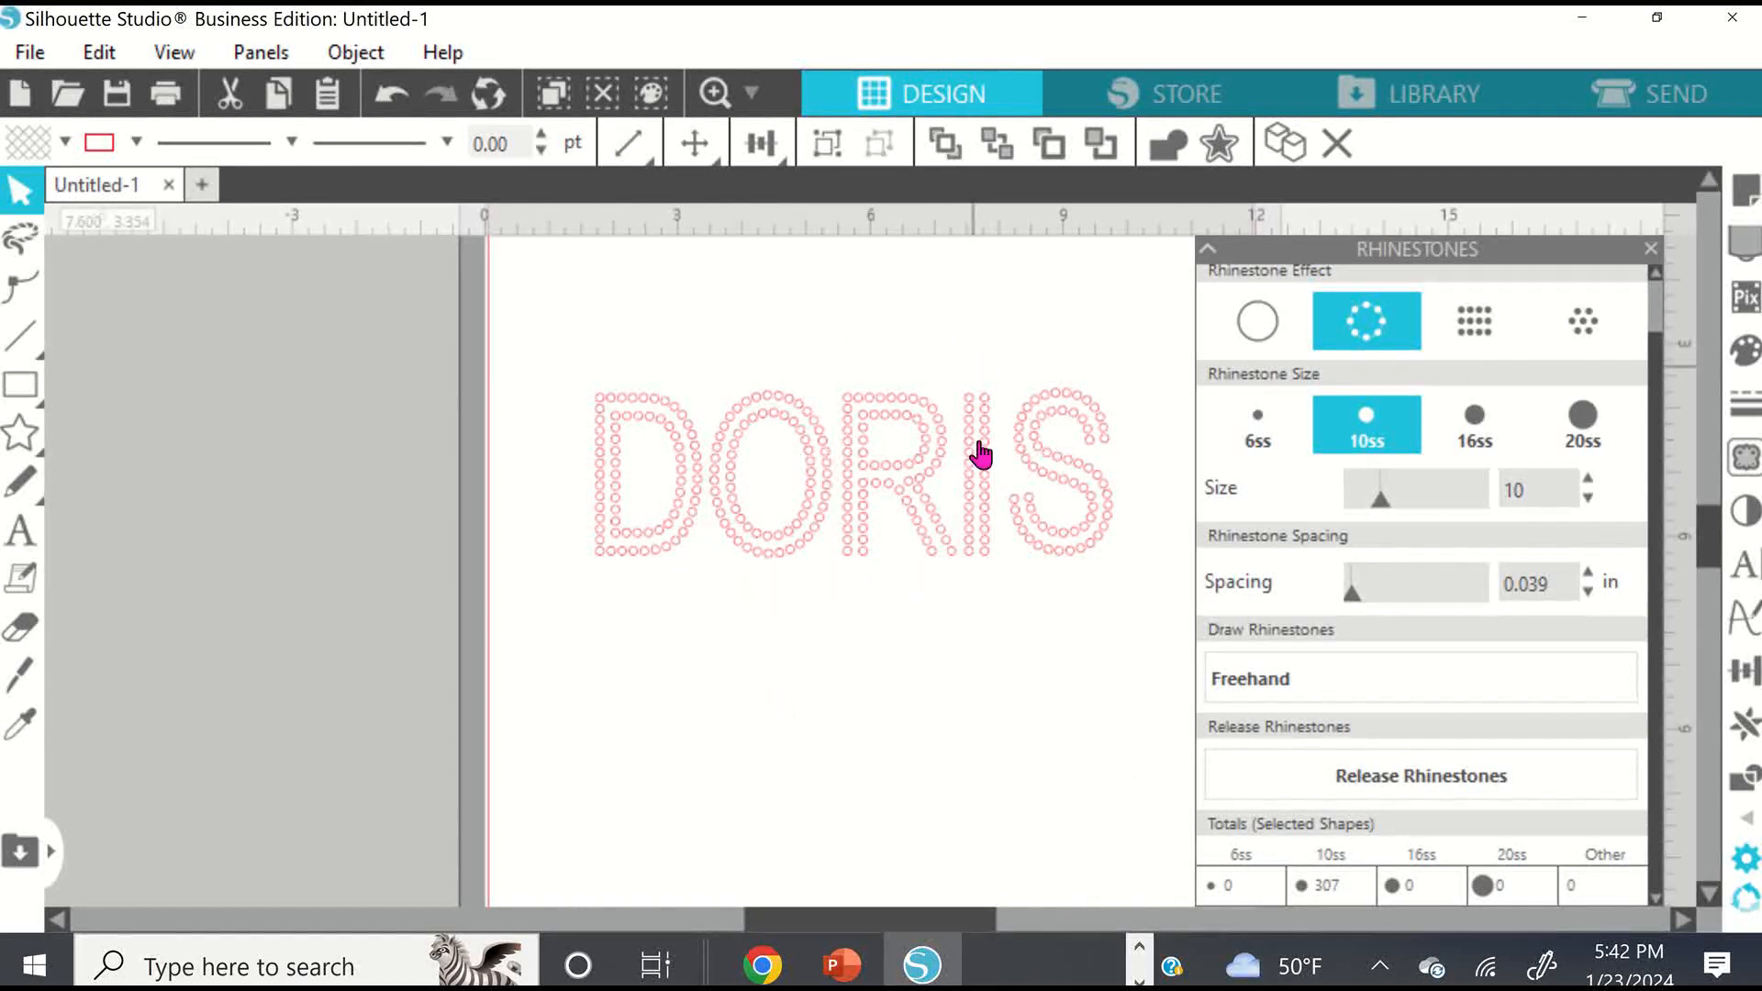
pyautogui.click(776, 457)
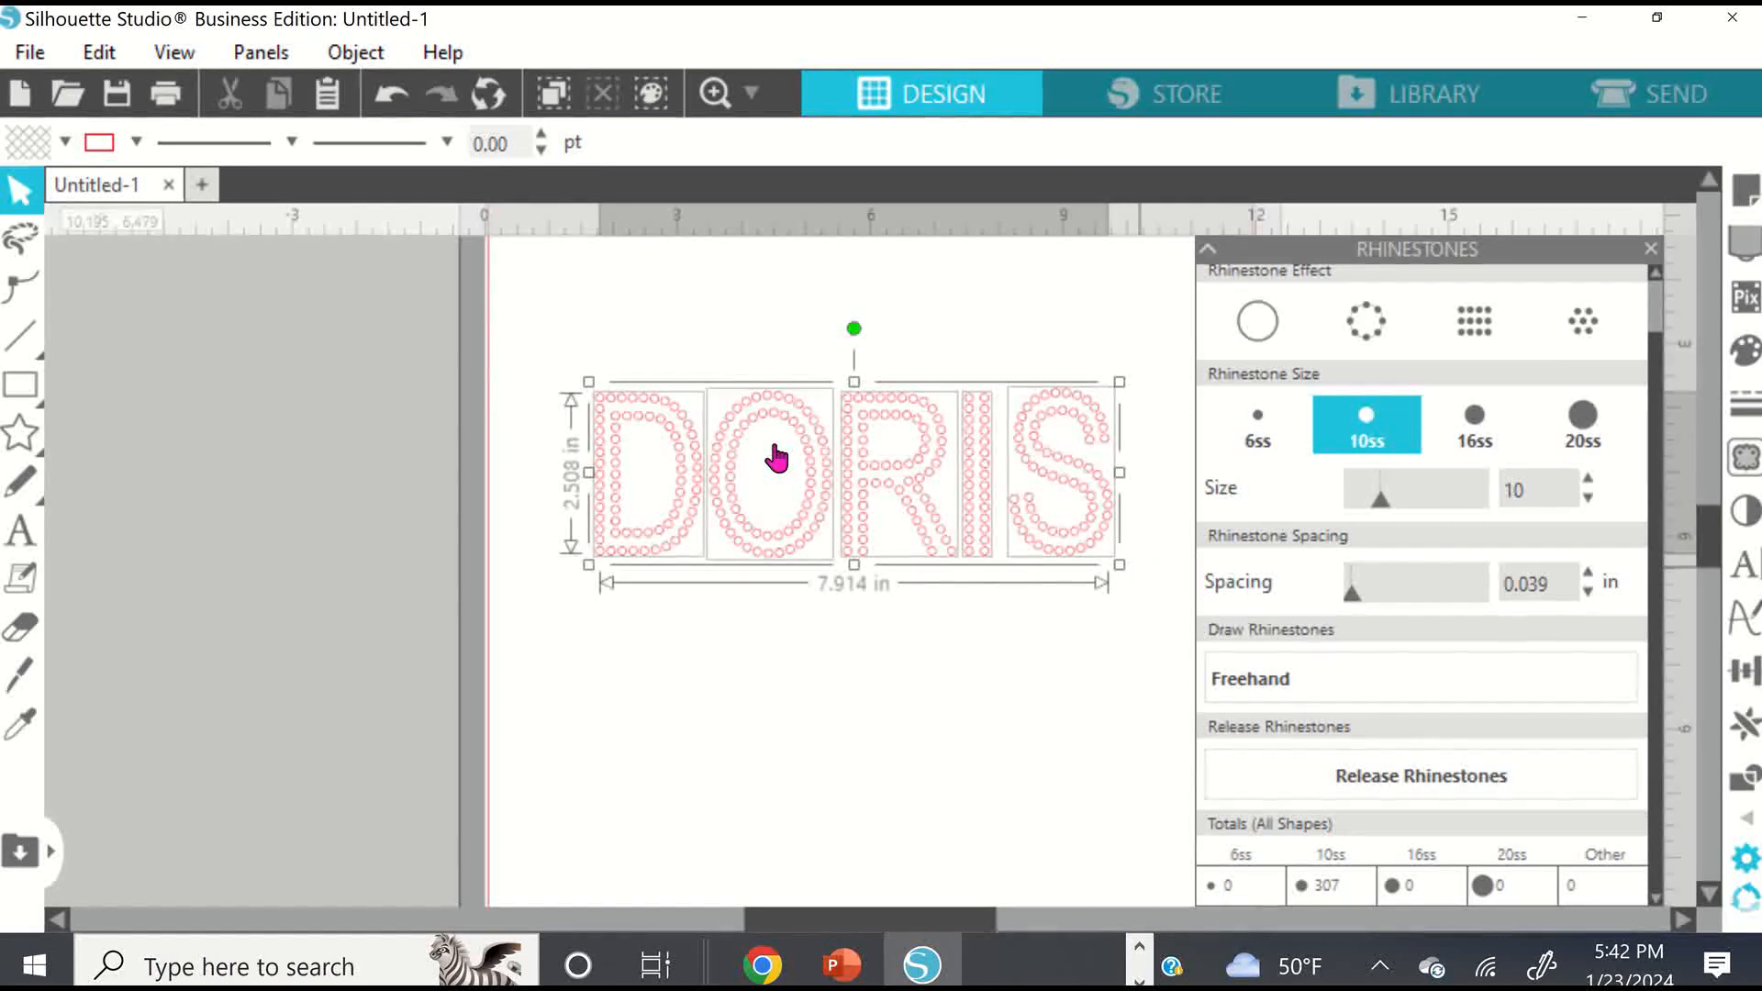
pyautogui.moveTo(844, 476); pyautogui.dragTo(854, 545)
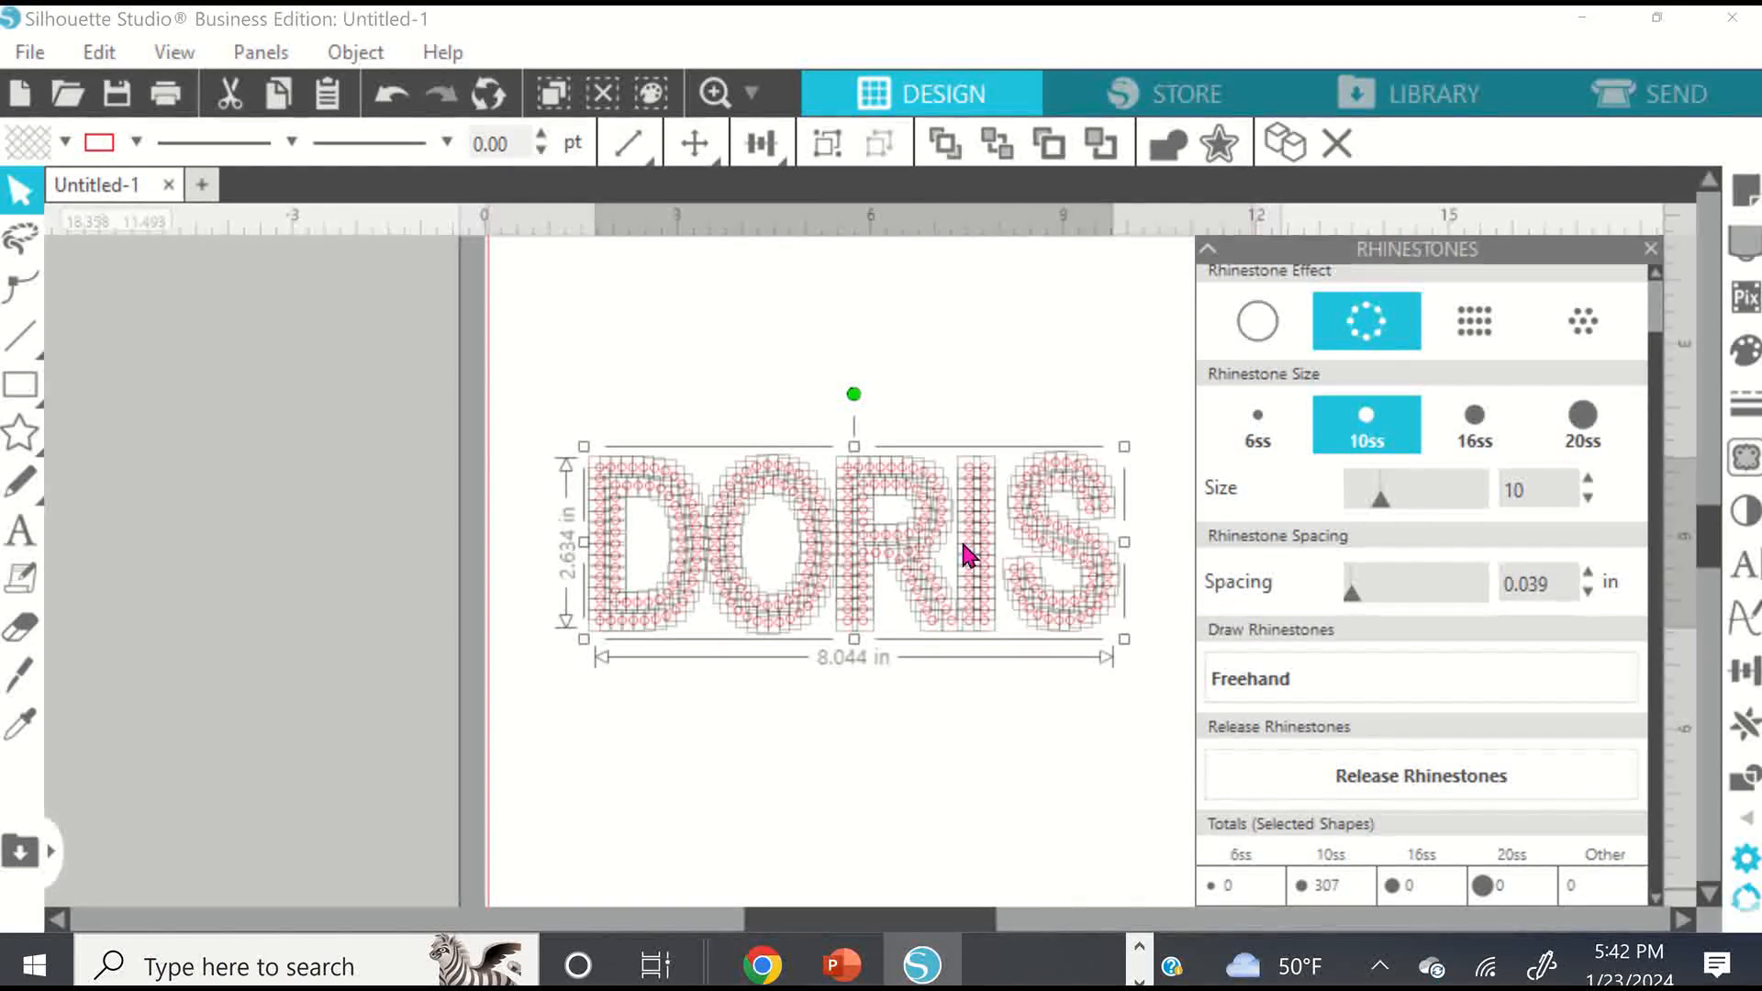
pyautogui.click(990, 366)
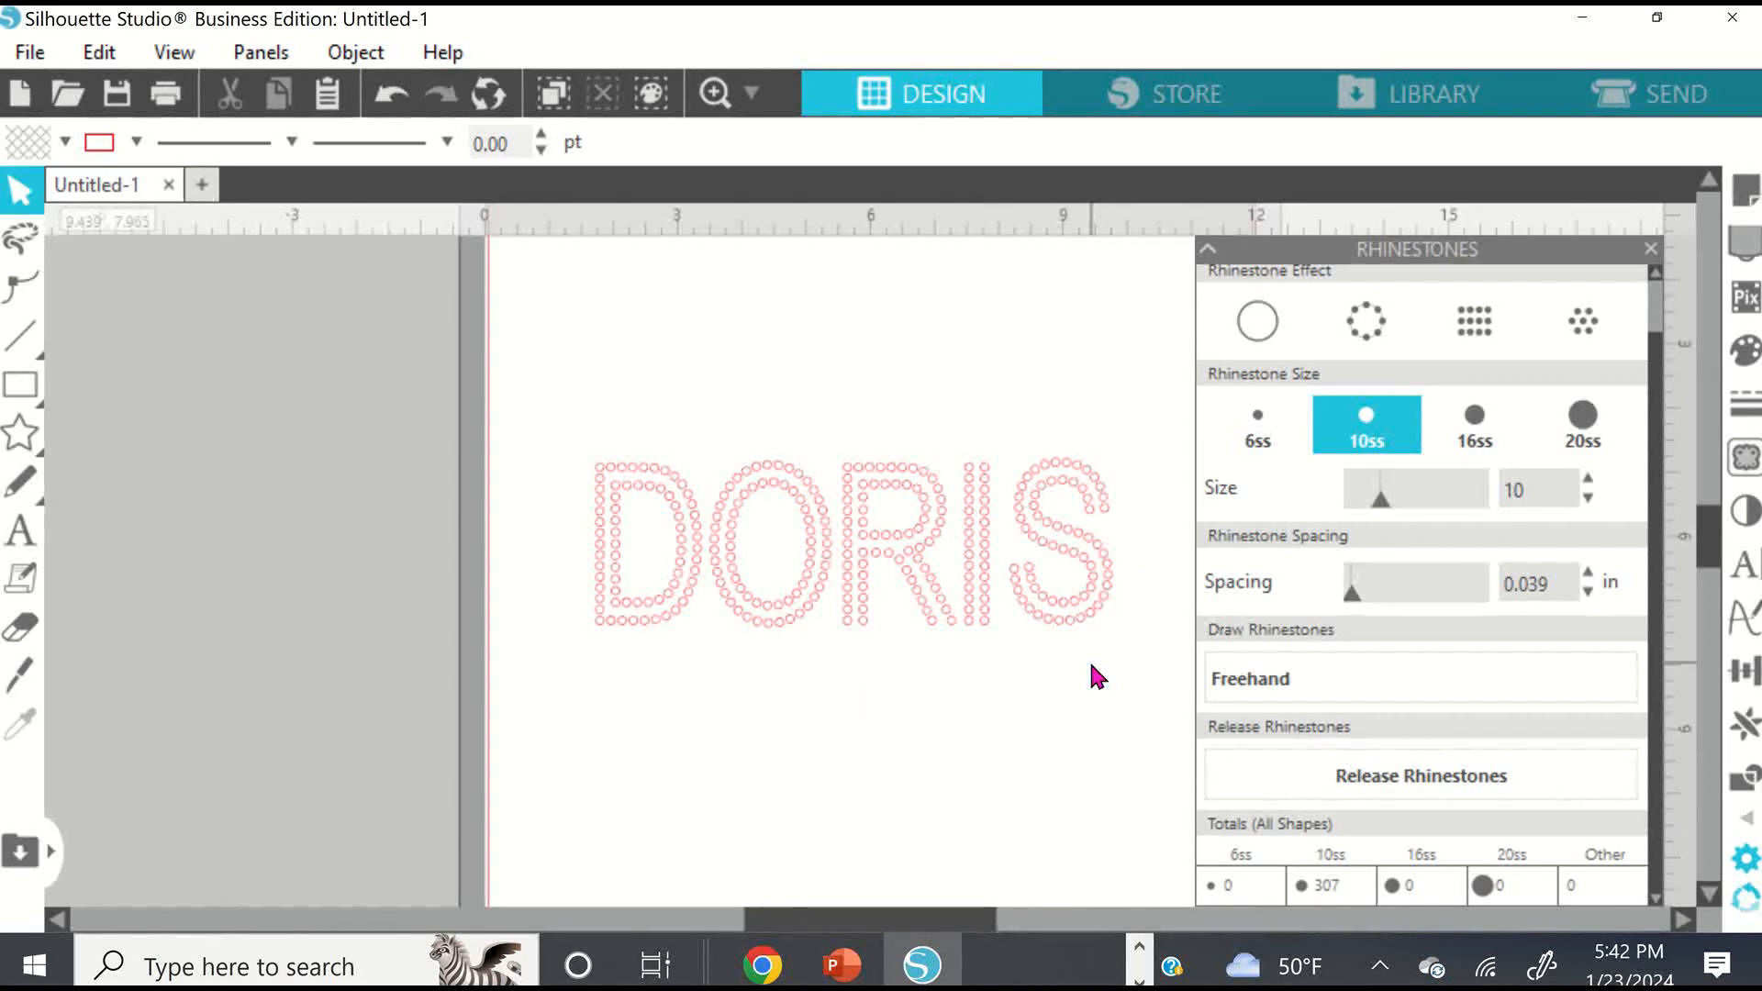
# Adjust a single rhinestone at the upper tip of the last letter and deselect it.
pyautogui.click(1103, 505)
pyautogui.moveTo(1118, 535)
pyautogui.mouseDown()
pyautogui.moveTo(1153, 404)
pyautogui.moveTo(983, 402)
pyautogui.moveTo(1082, 449)
pyautogui.moveTo(962, 459)
pyautogui.moveTo(1139, 494)
pyautogui.moveTo(1110, 507)
pyautogui.mouseUp()
pyautogui.click(1127, 419)
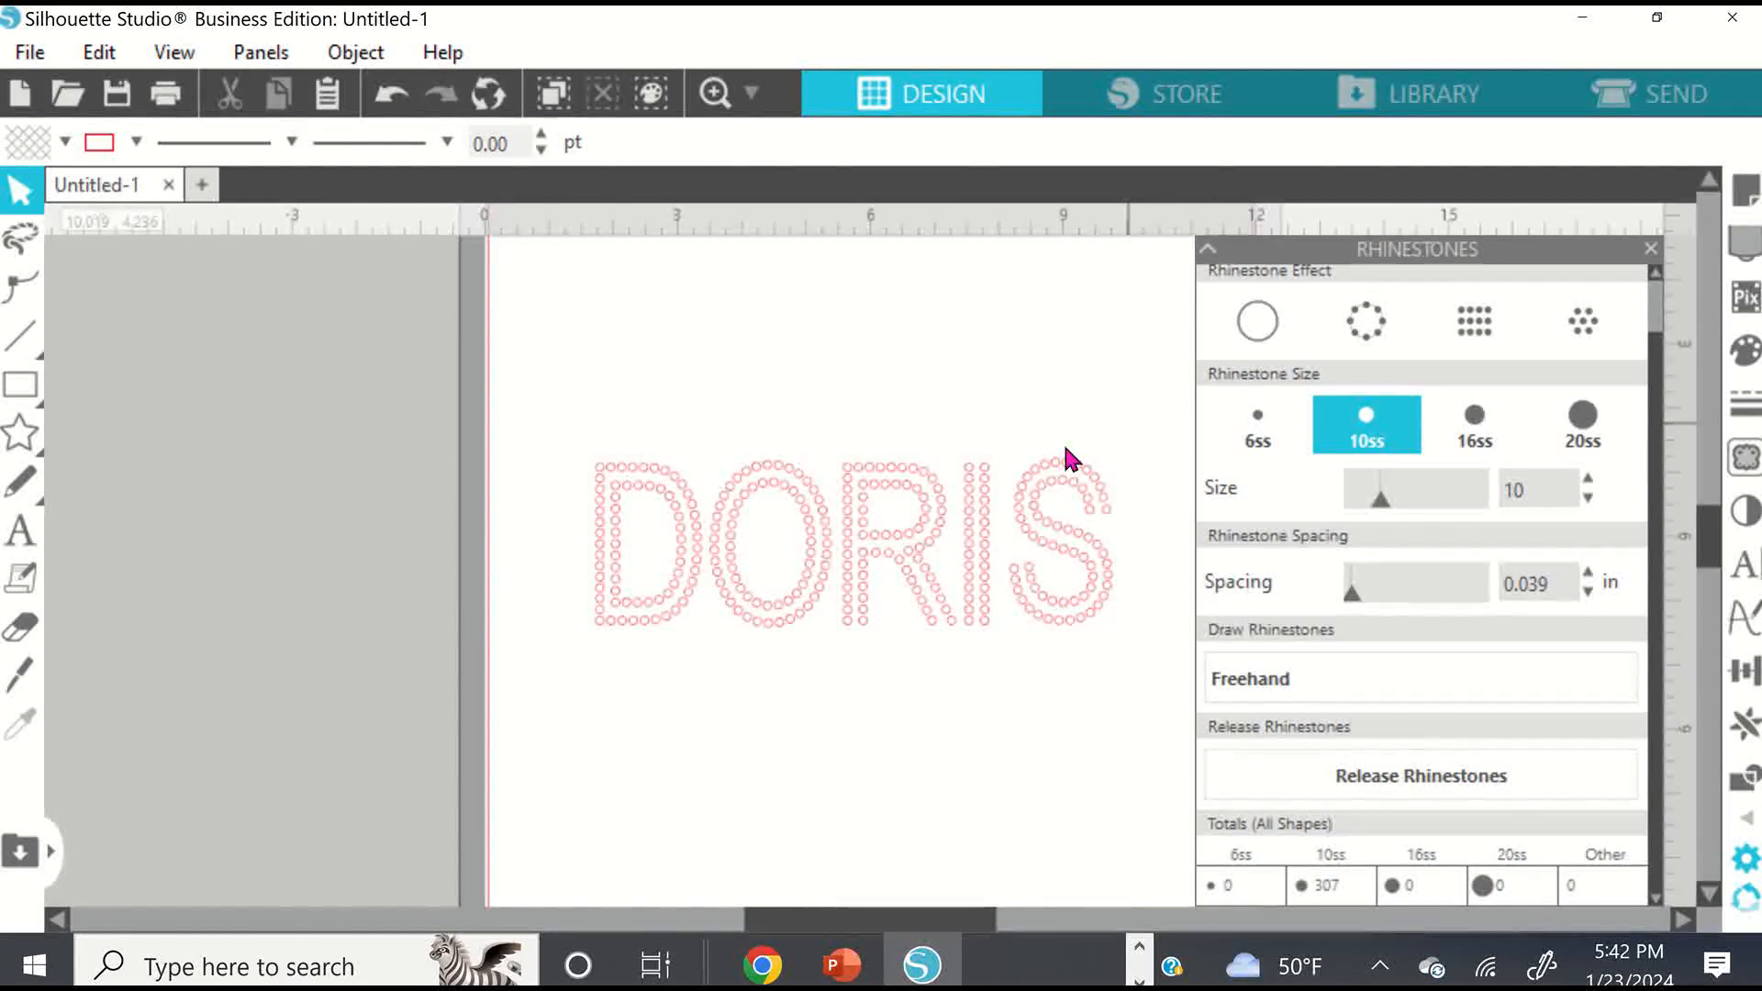
pyautogui.click(1093, 512)
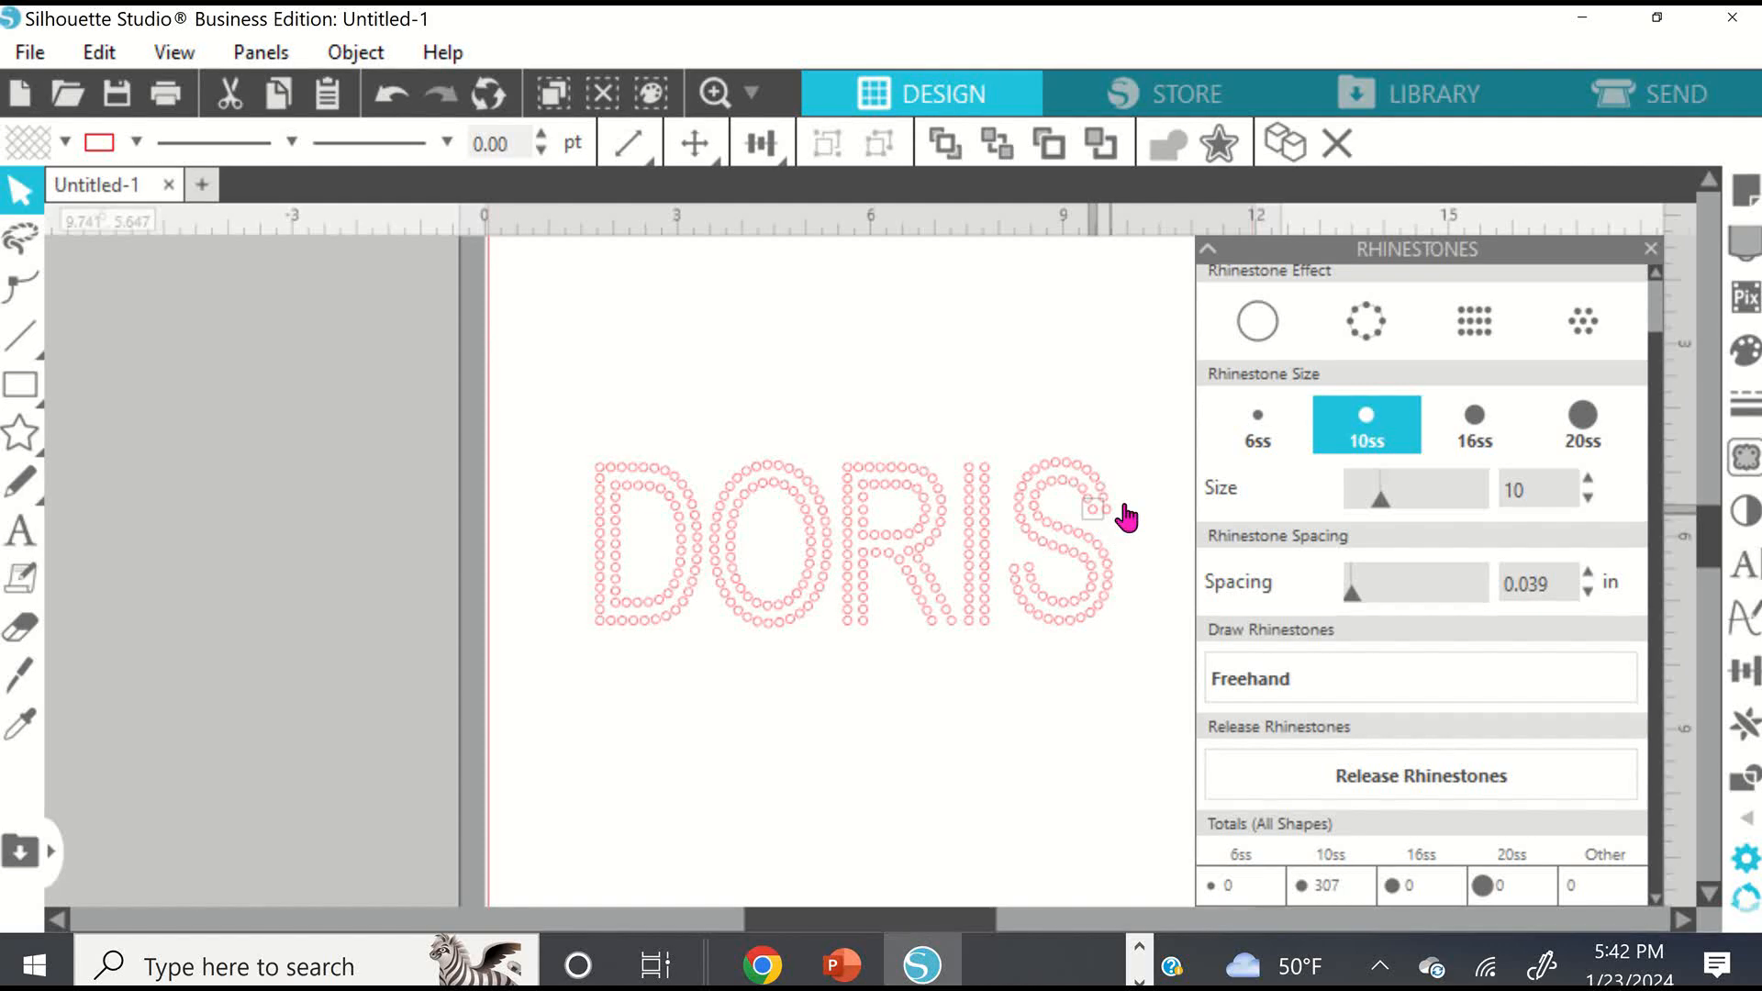
pyautogui.click(1121, 424)
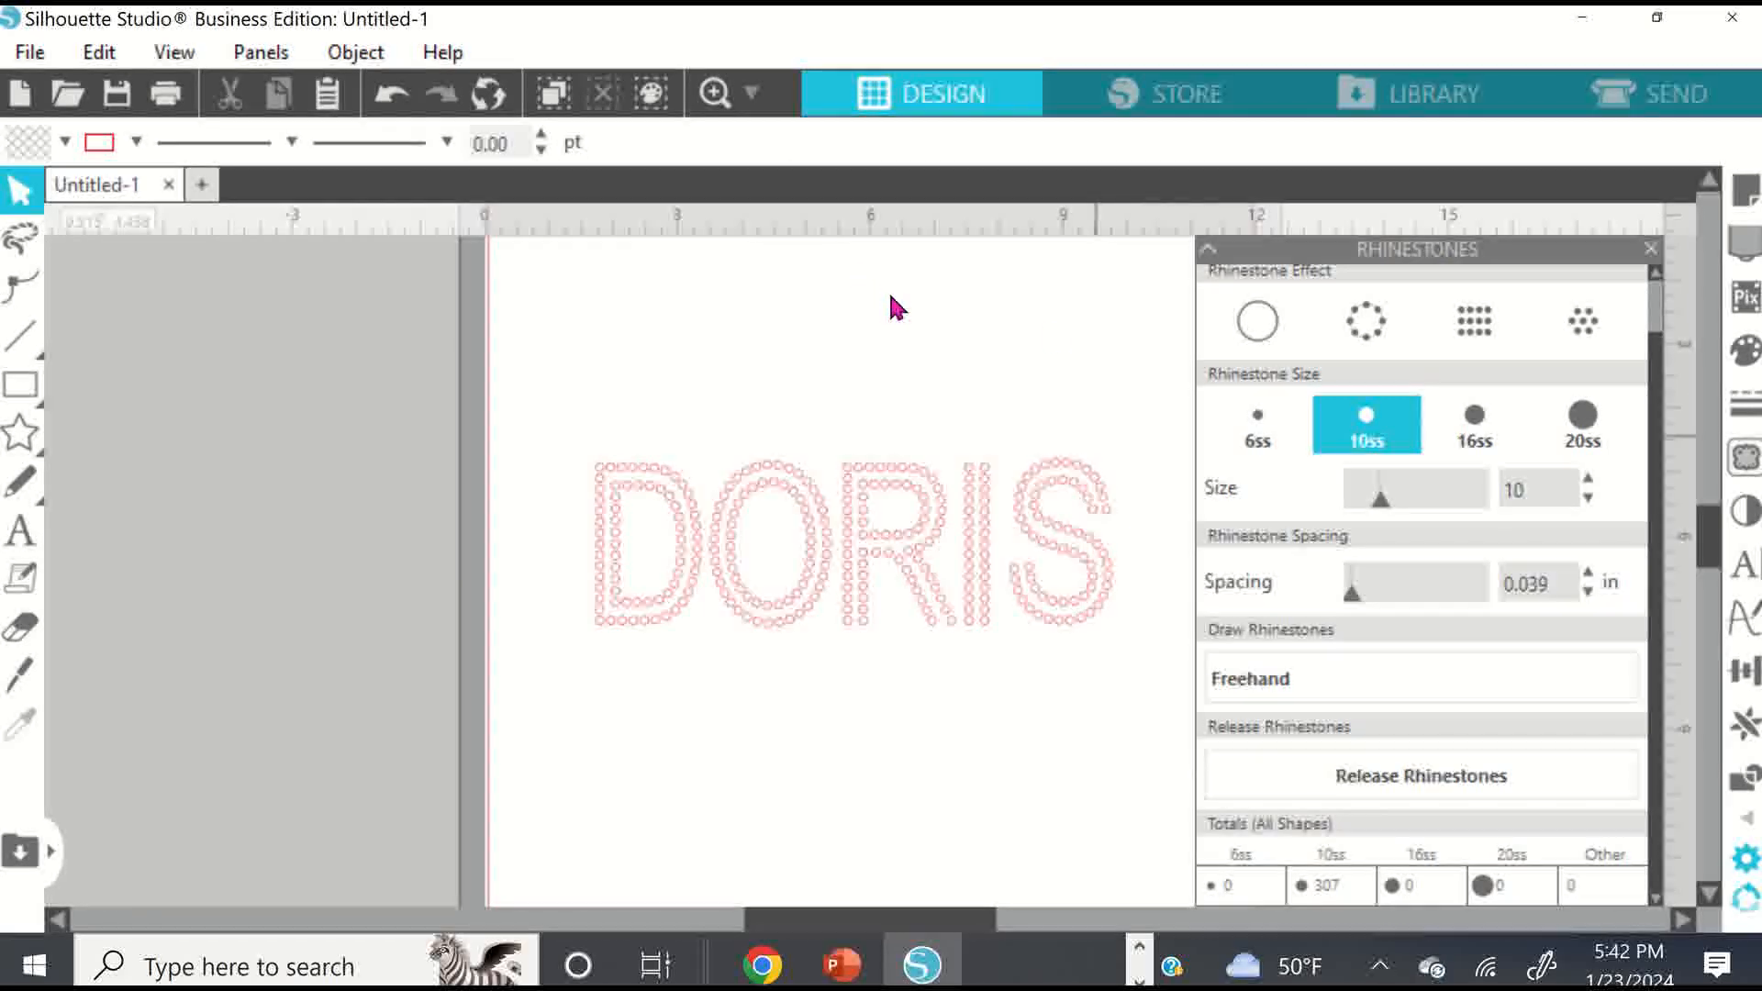
# Draw a rectangle about 10.28 in wide and 6.5 in high around the whole rhinestone name.
pyautogui.moveTo(827, 13)
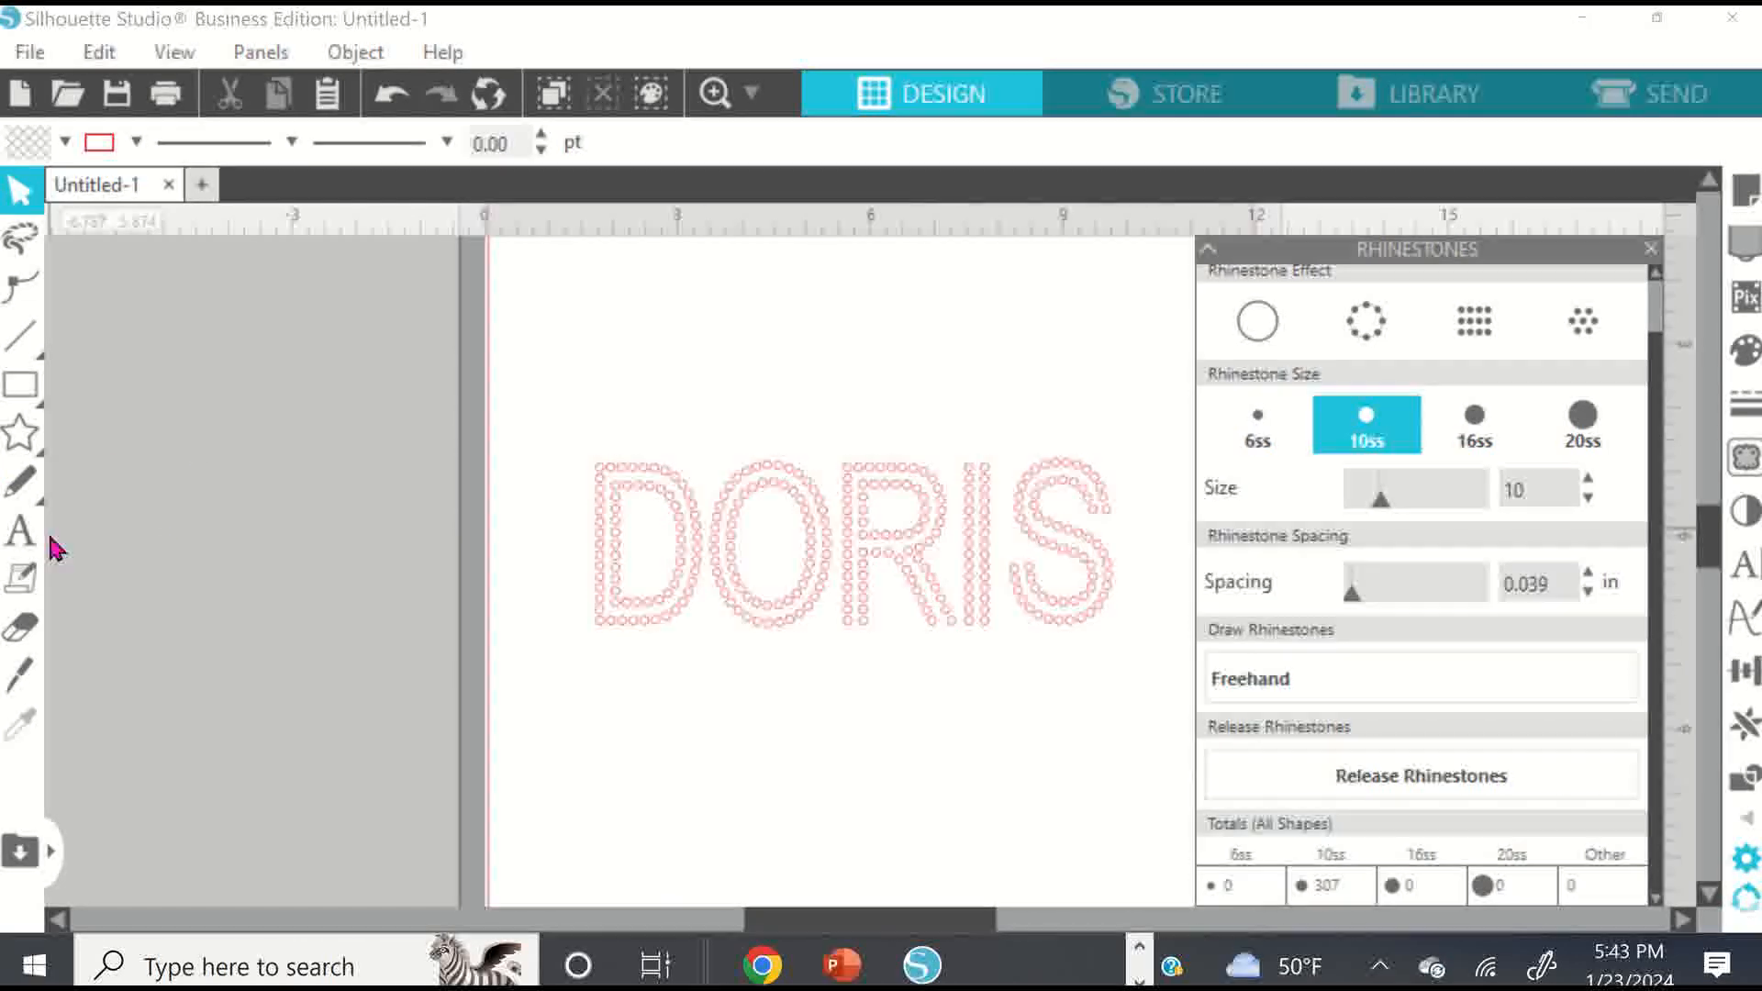
pyautogui.moveTo(23, 398)
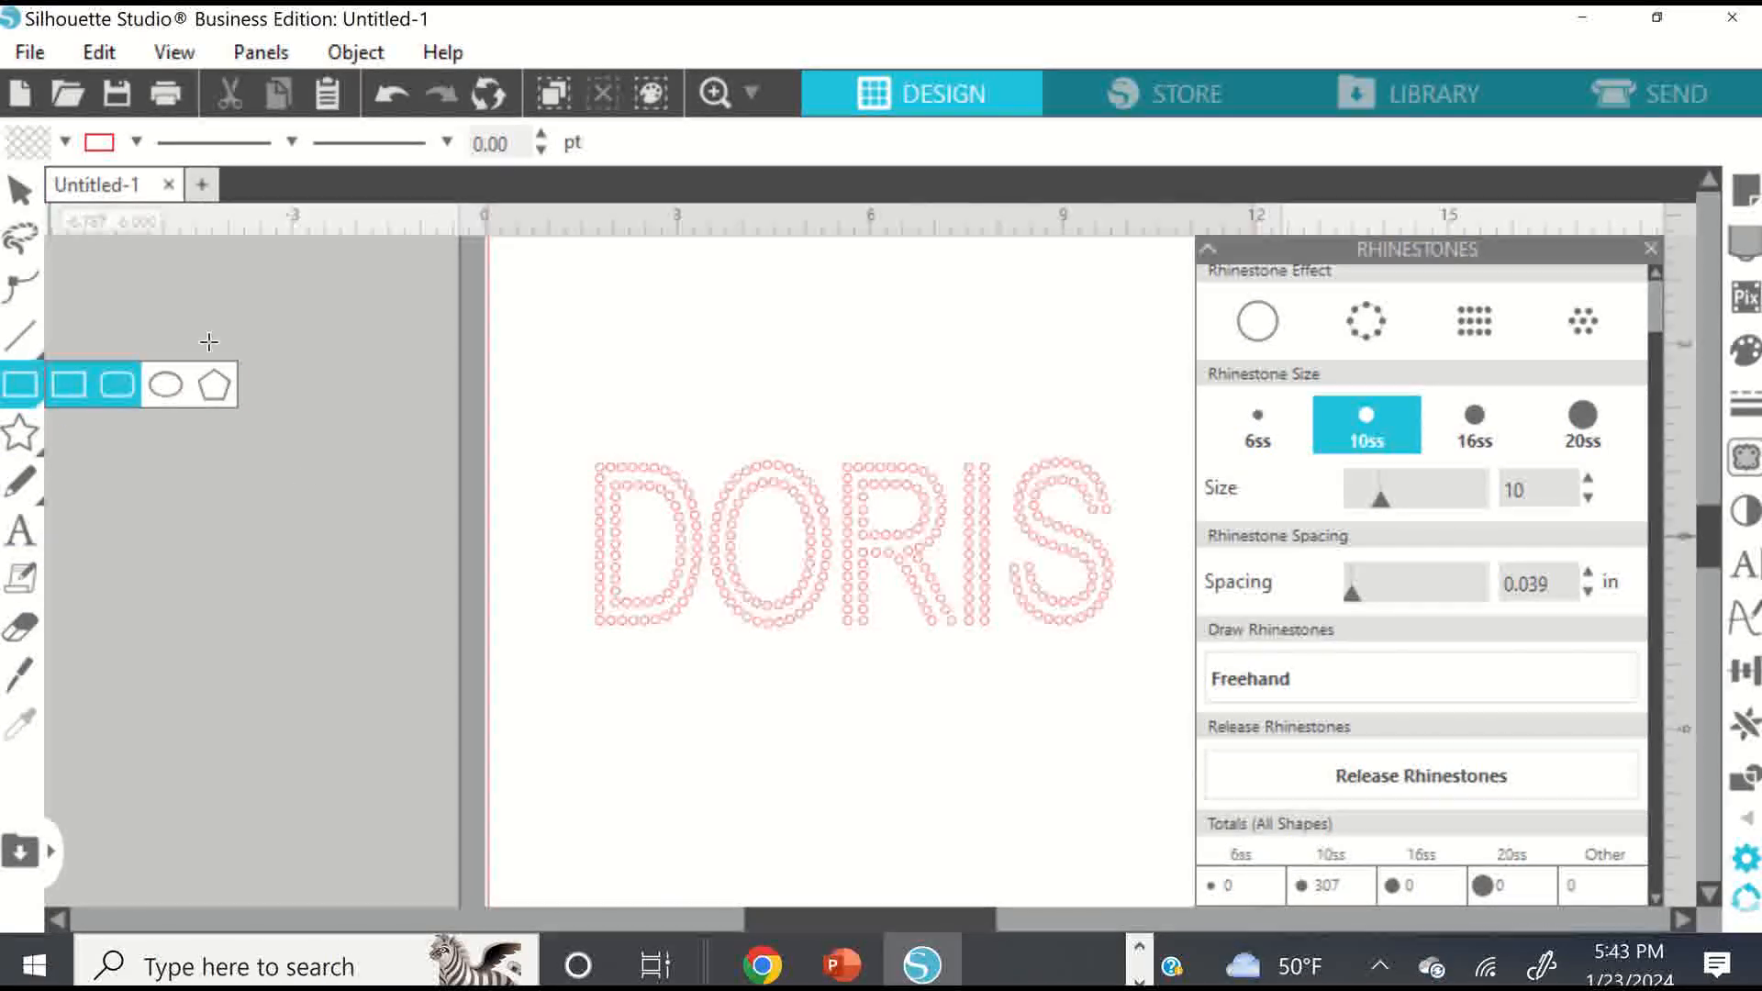
pyautogui.moveTo(519, 304)
pyautogui.mouseDown()
pyautogui.moveTo(571, 470)
pyautogui.moveTo(669, 661)
pyautogui.moveTo(974, 664)
pyautogui.moveTo(1148, 689)
pyautogui.moveTo(1178, 723)
pyautogui.mouseUp()
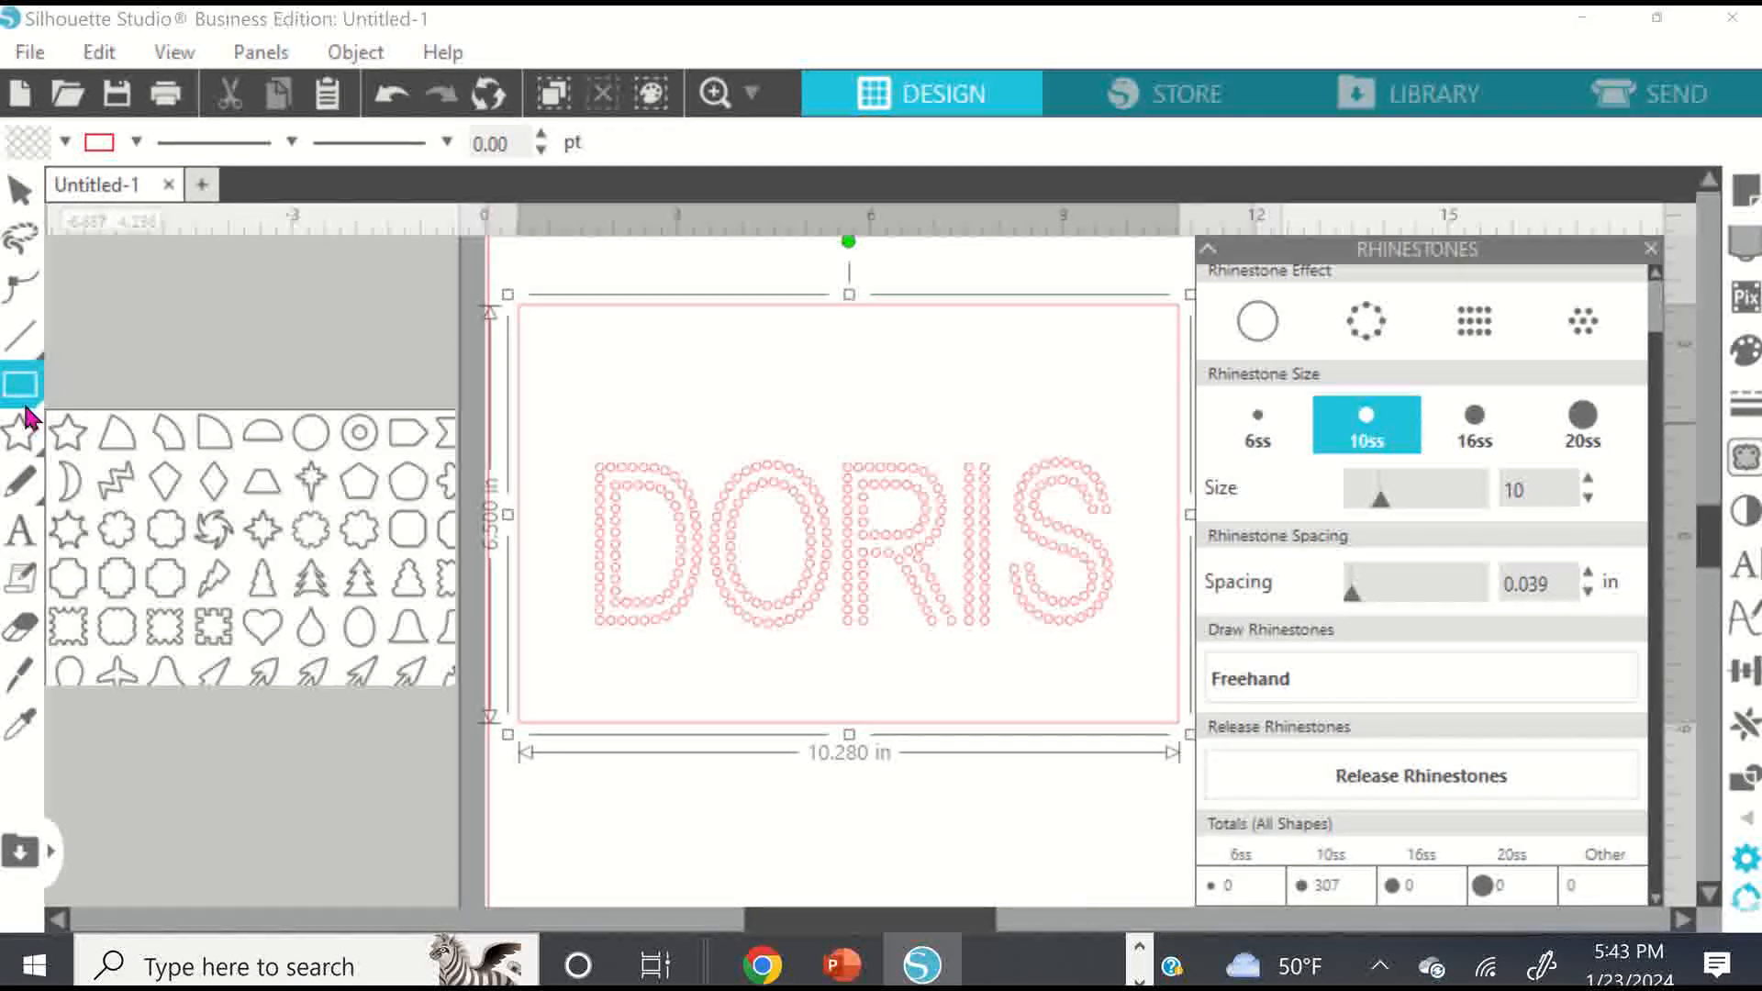
pyautogui.click(24, 393)
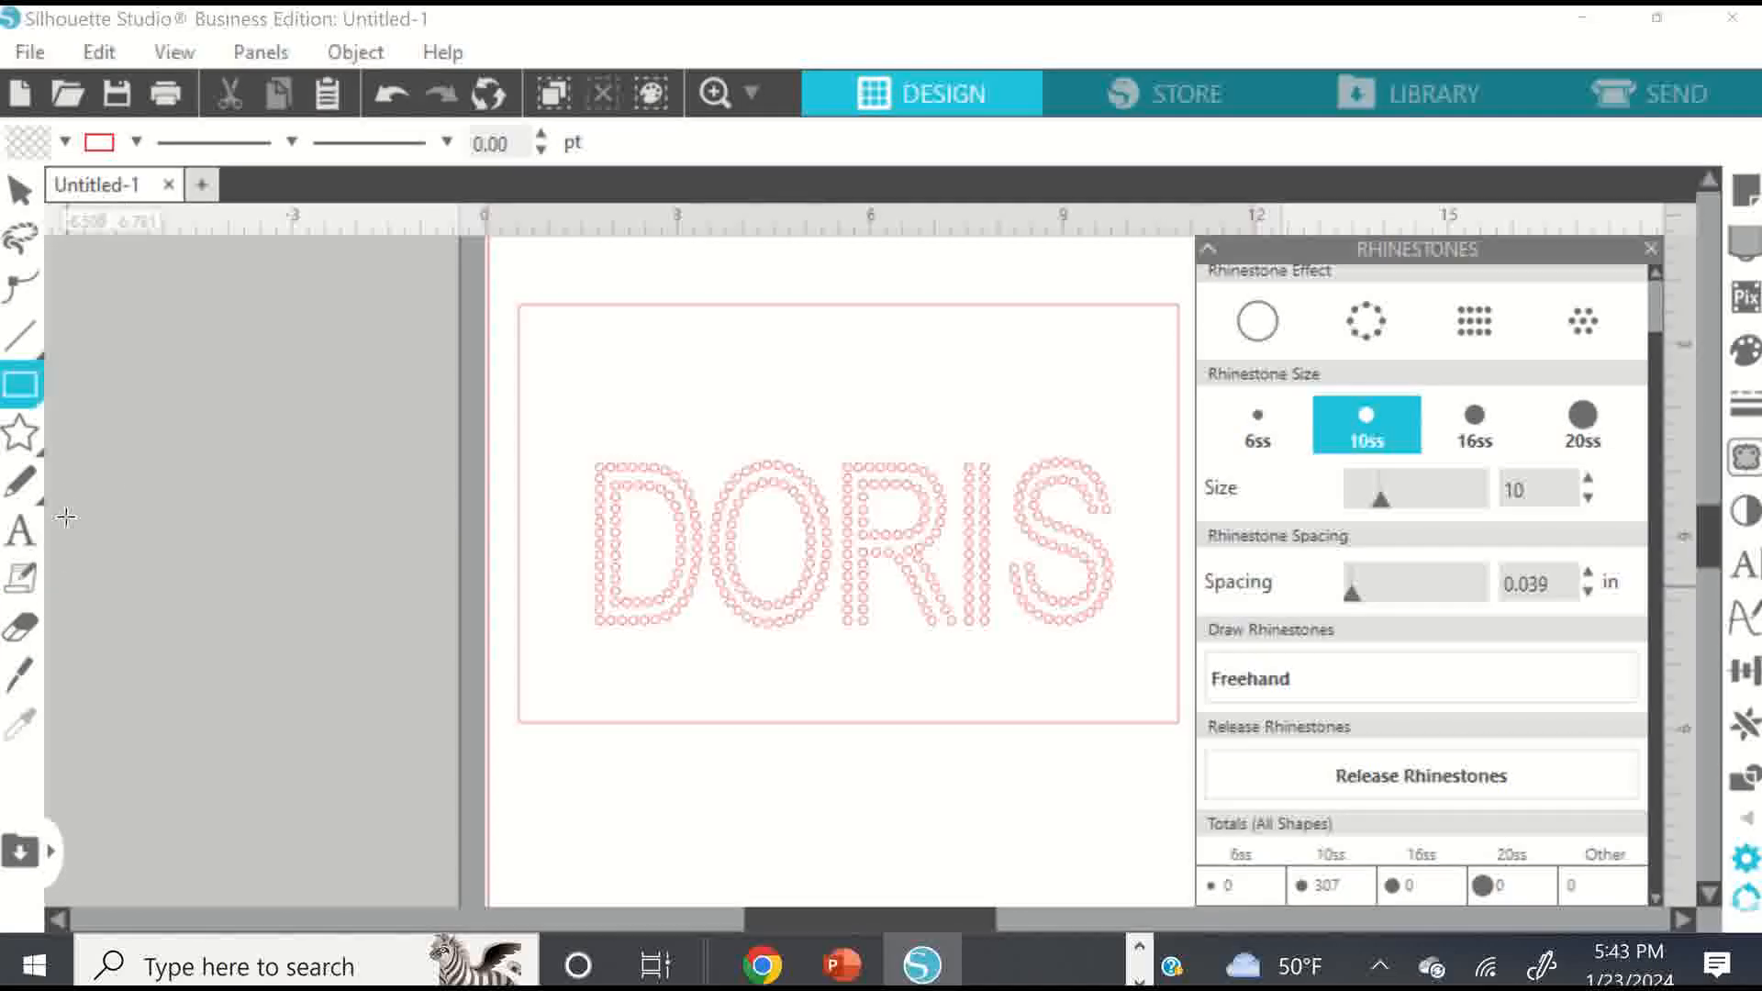
# Move the rectangle slightly down so that it frames the name more evenly.
pyautogui.click(20, 527)
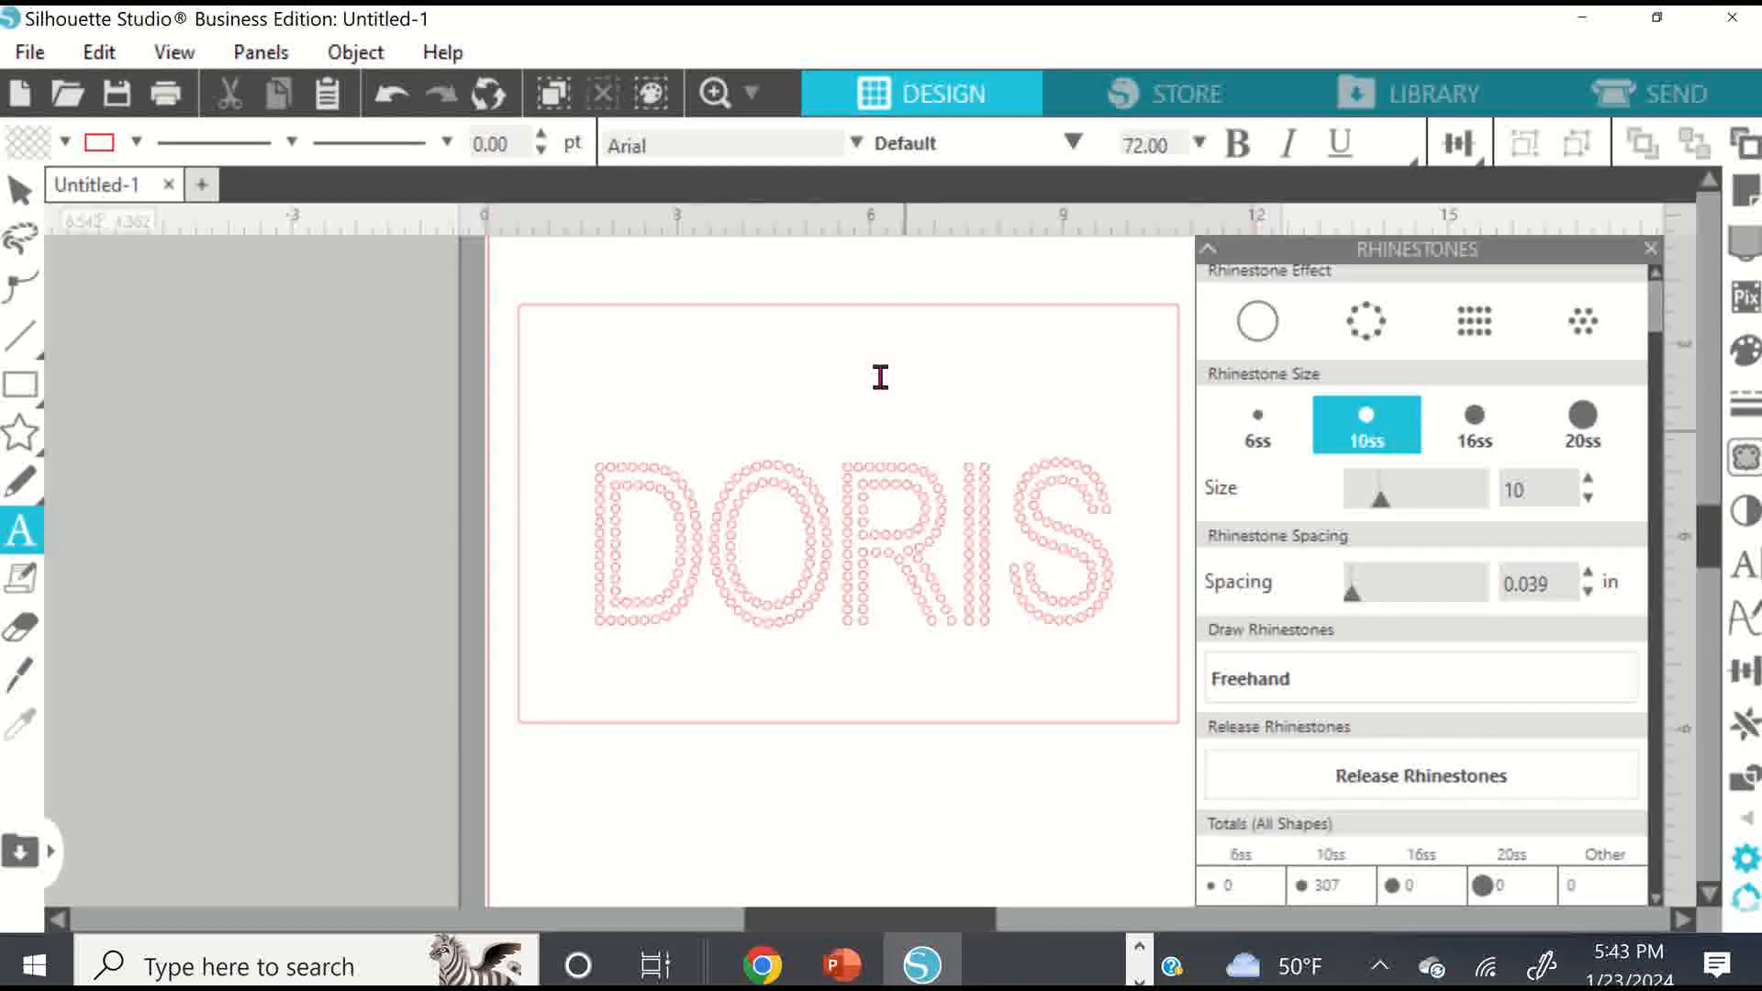
pyautogui.click(993, 317)
pyautogui.moveTo(937, 315); pyautogui.dragTo(934, 332)
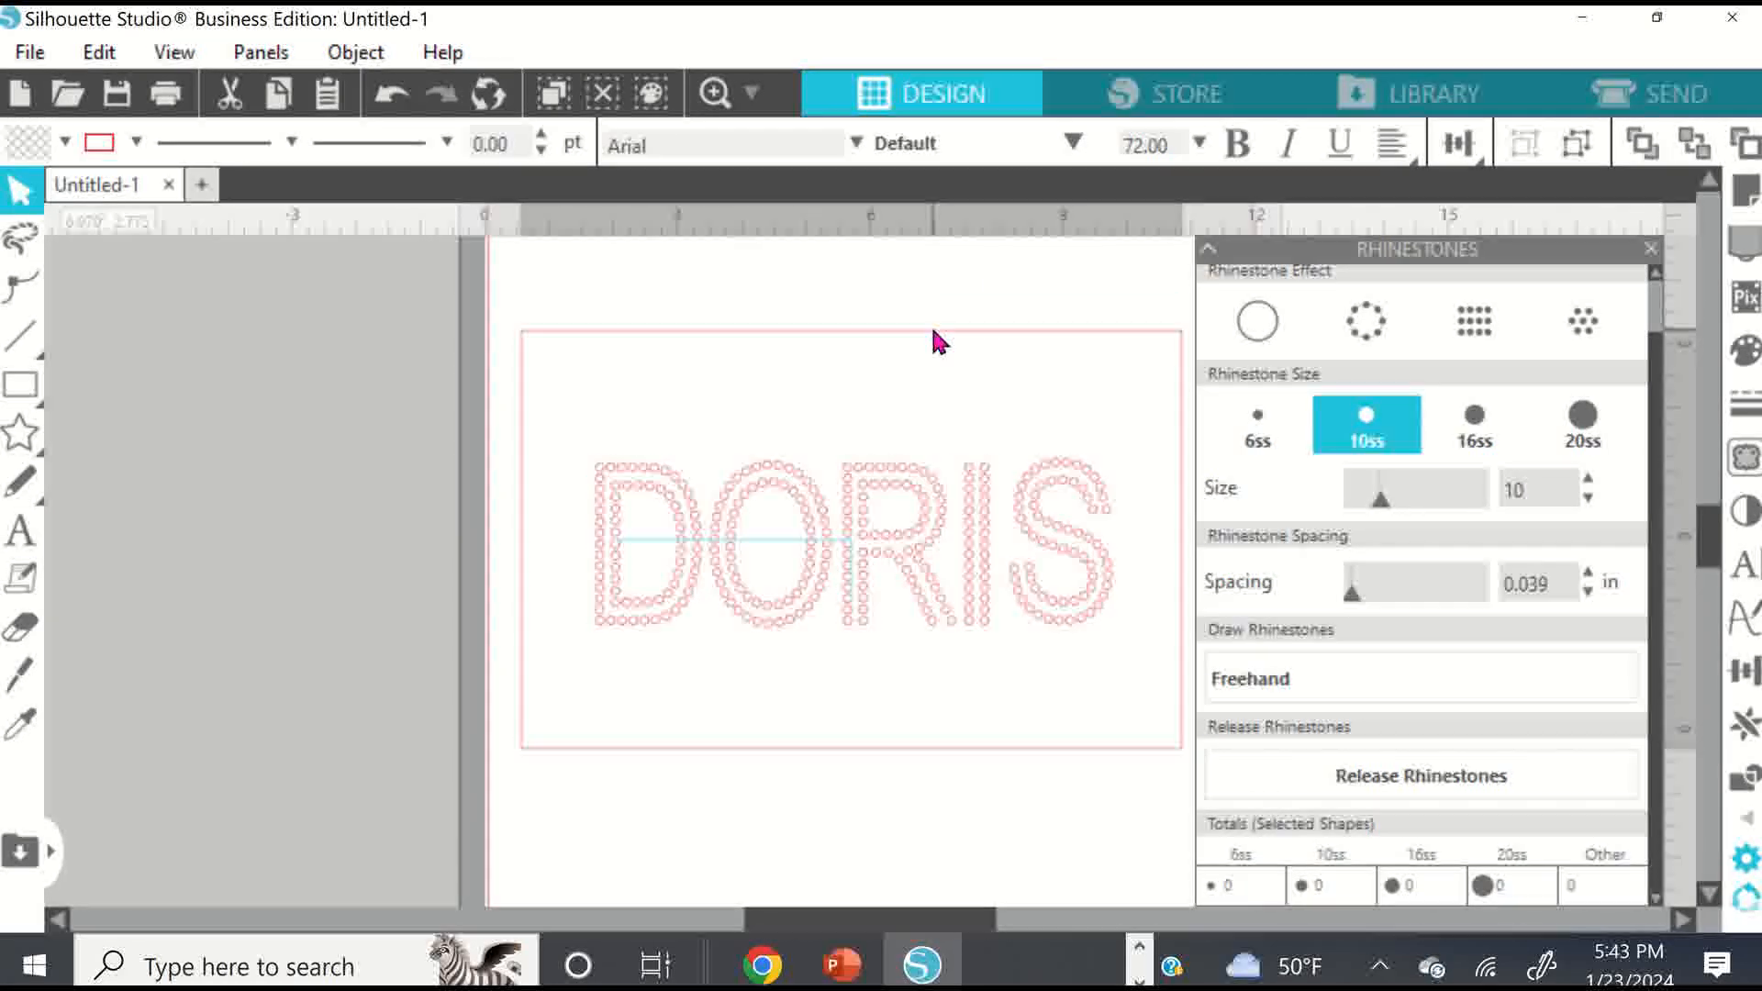
pyautogui.click(937, 358)
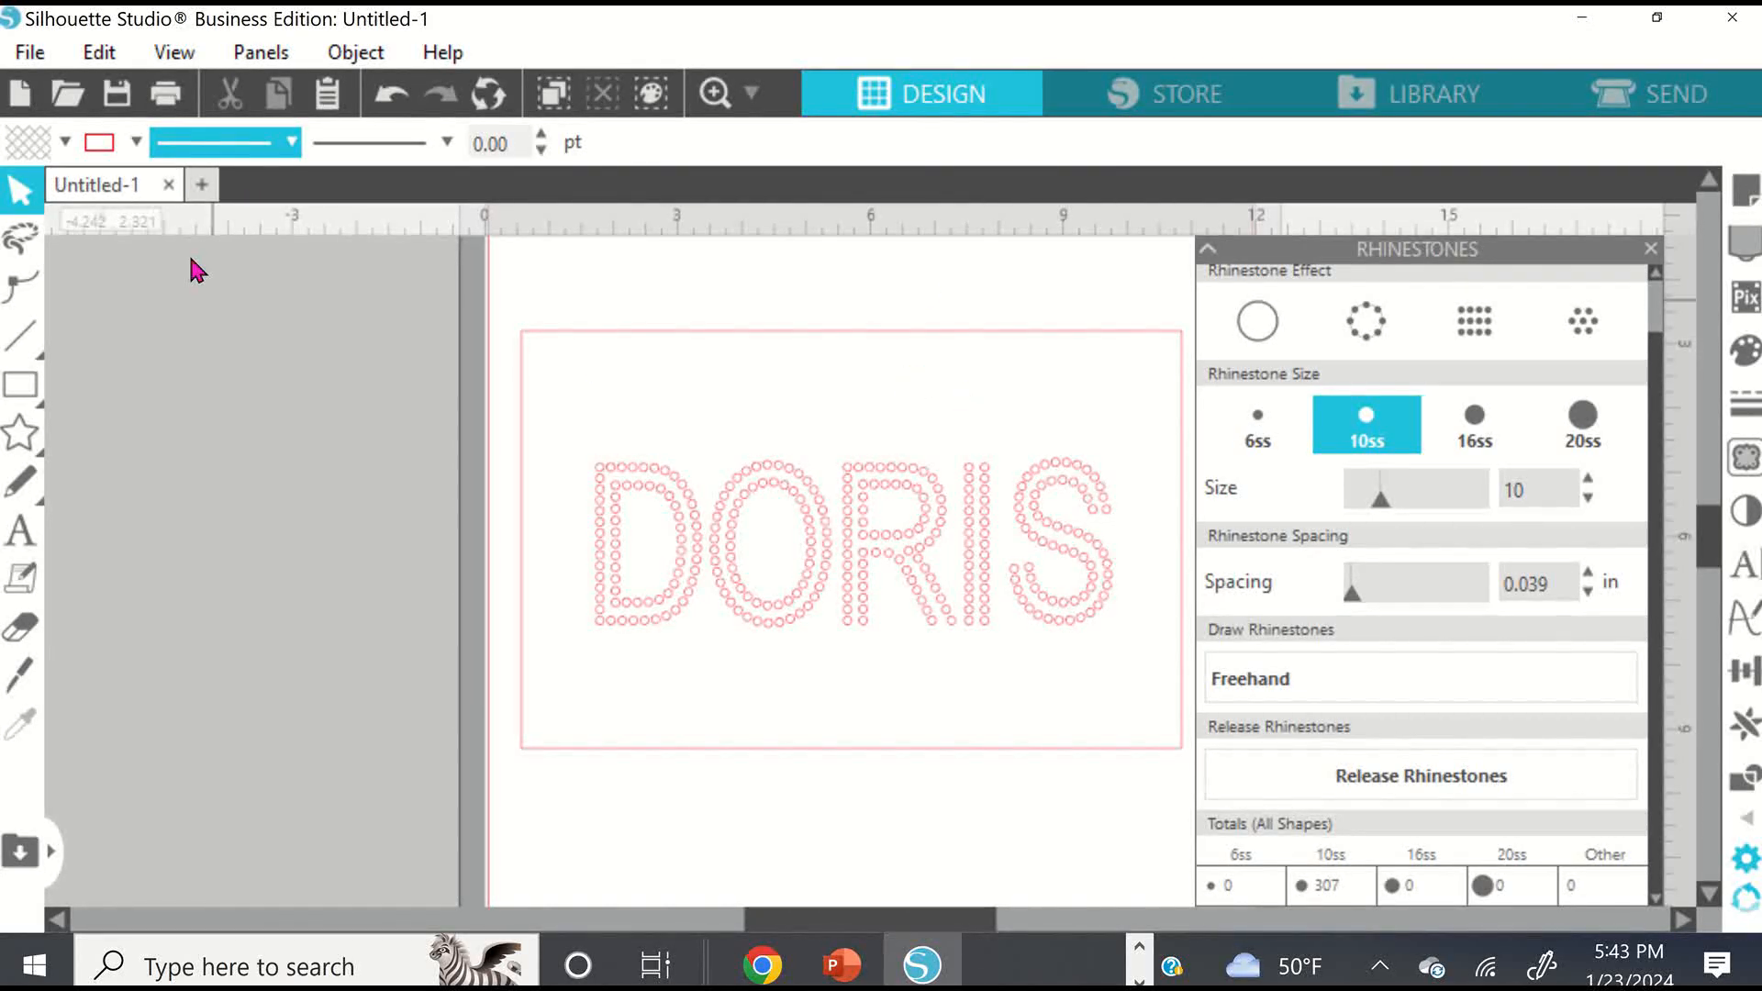
# Close the Rhinestones settings and set the rectangle's line color to light purple.
pyautogui.click(136, 142)
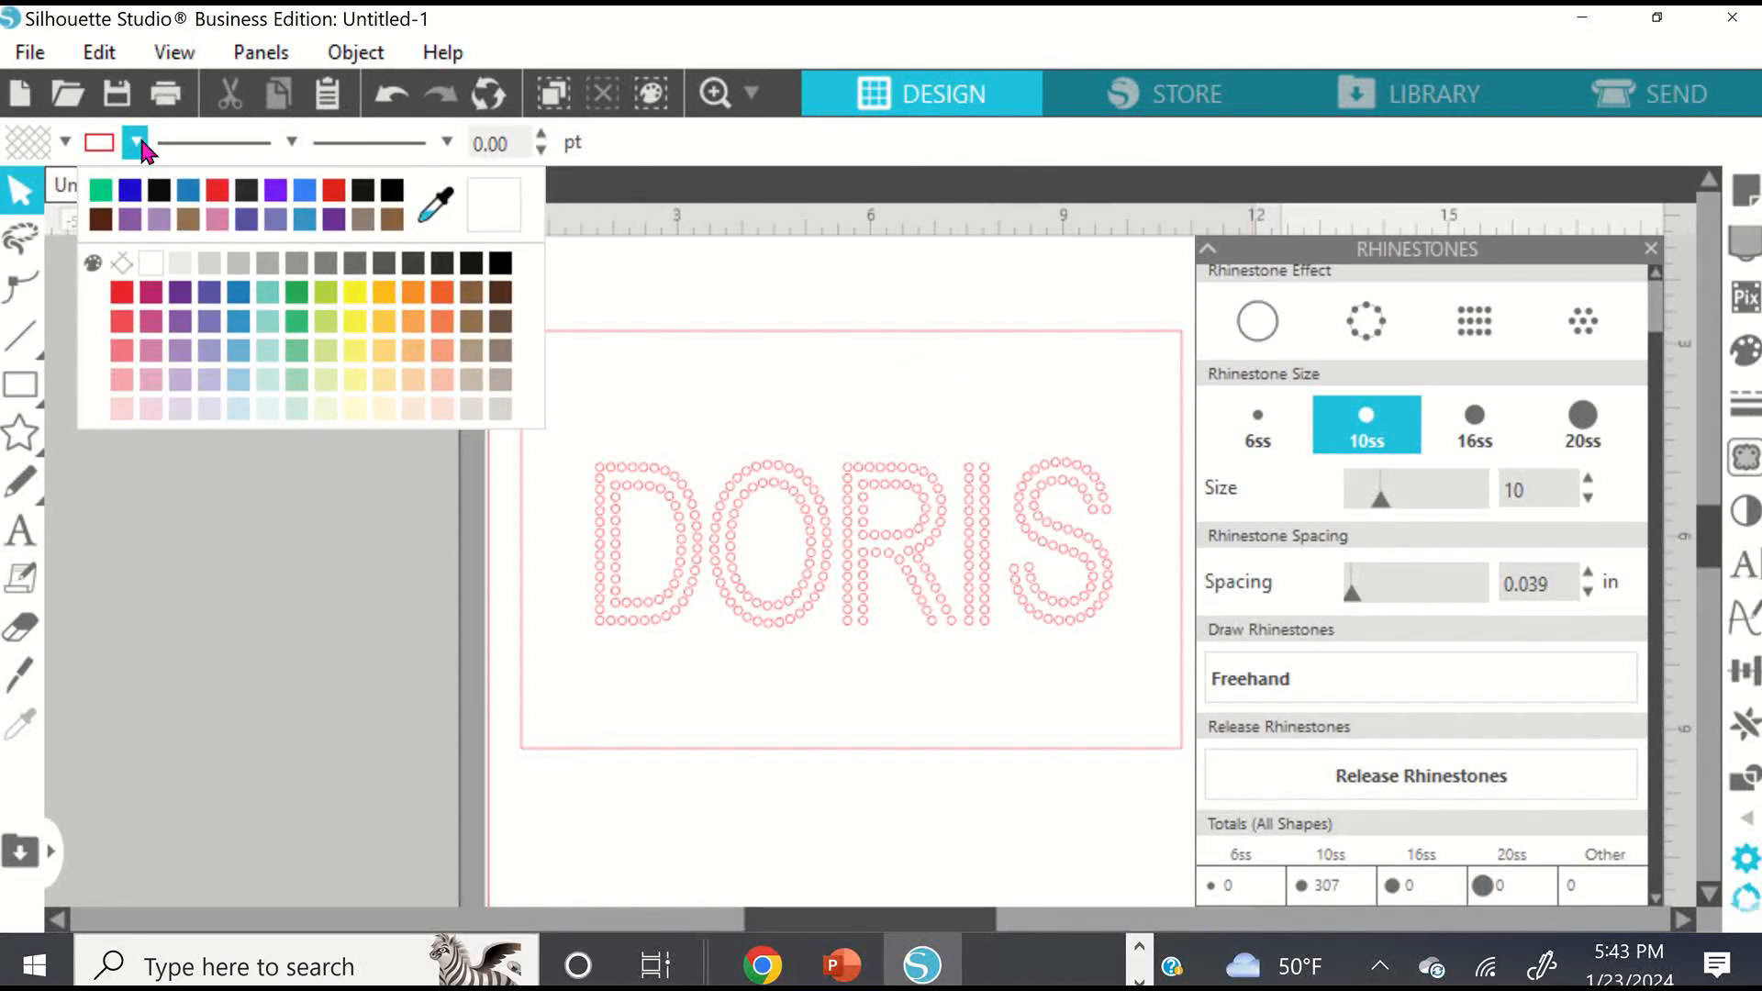
pyautogui.click(129, 188)
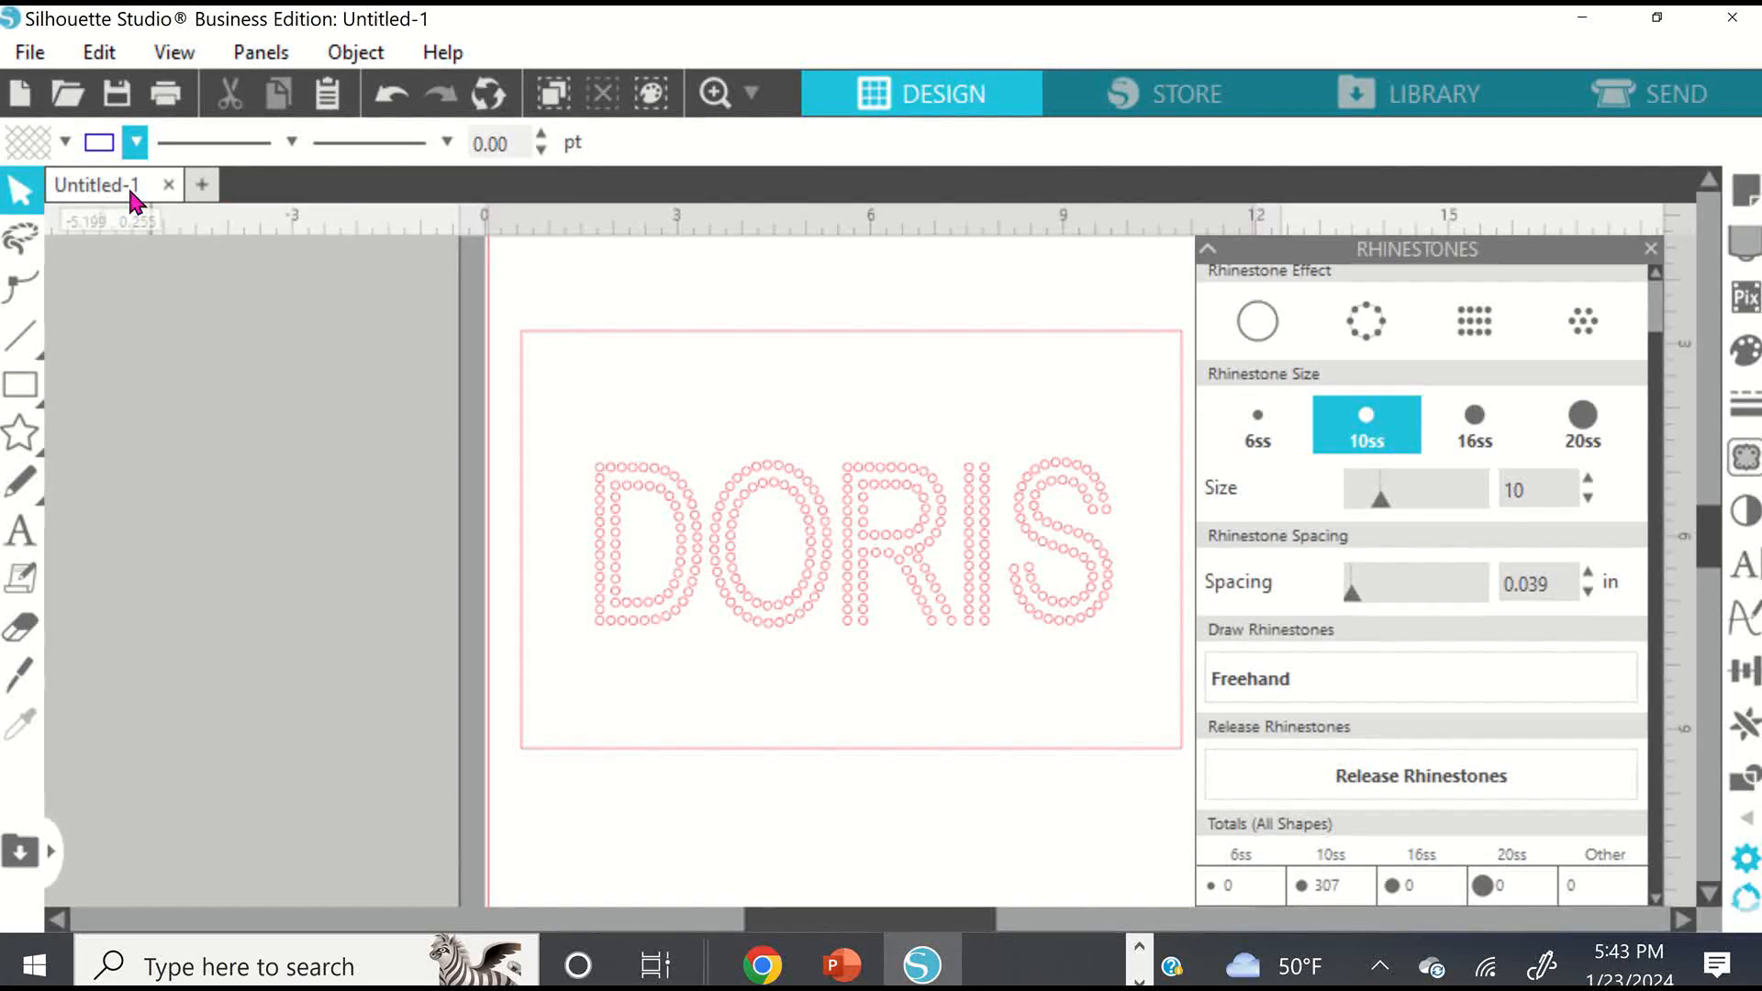
pyautogui.click(1182, 350)
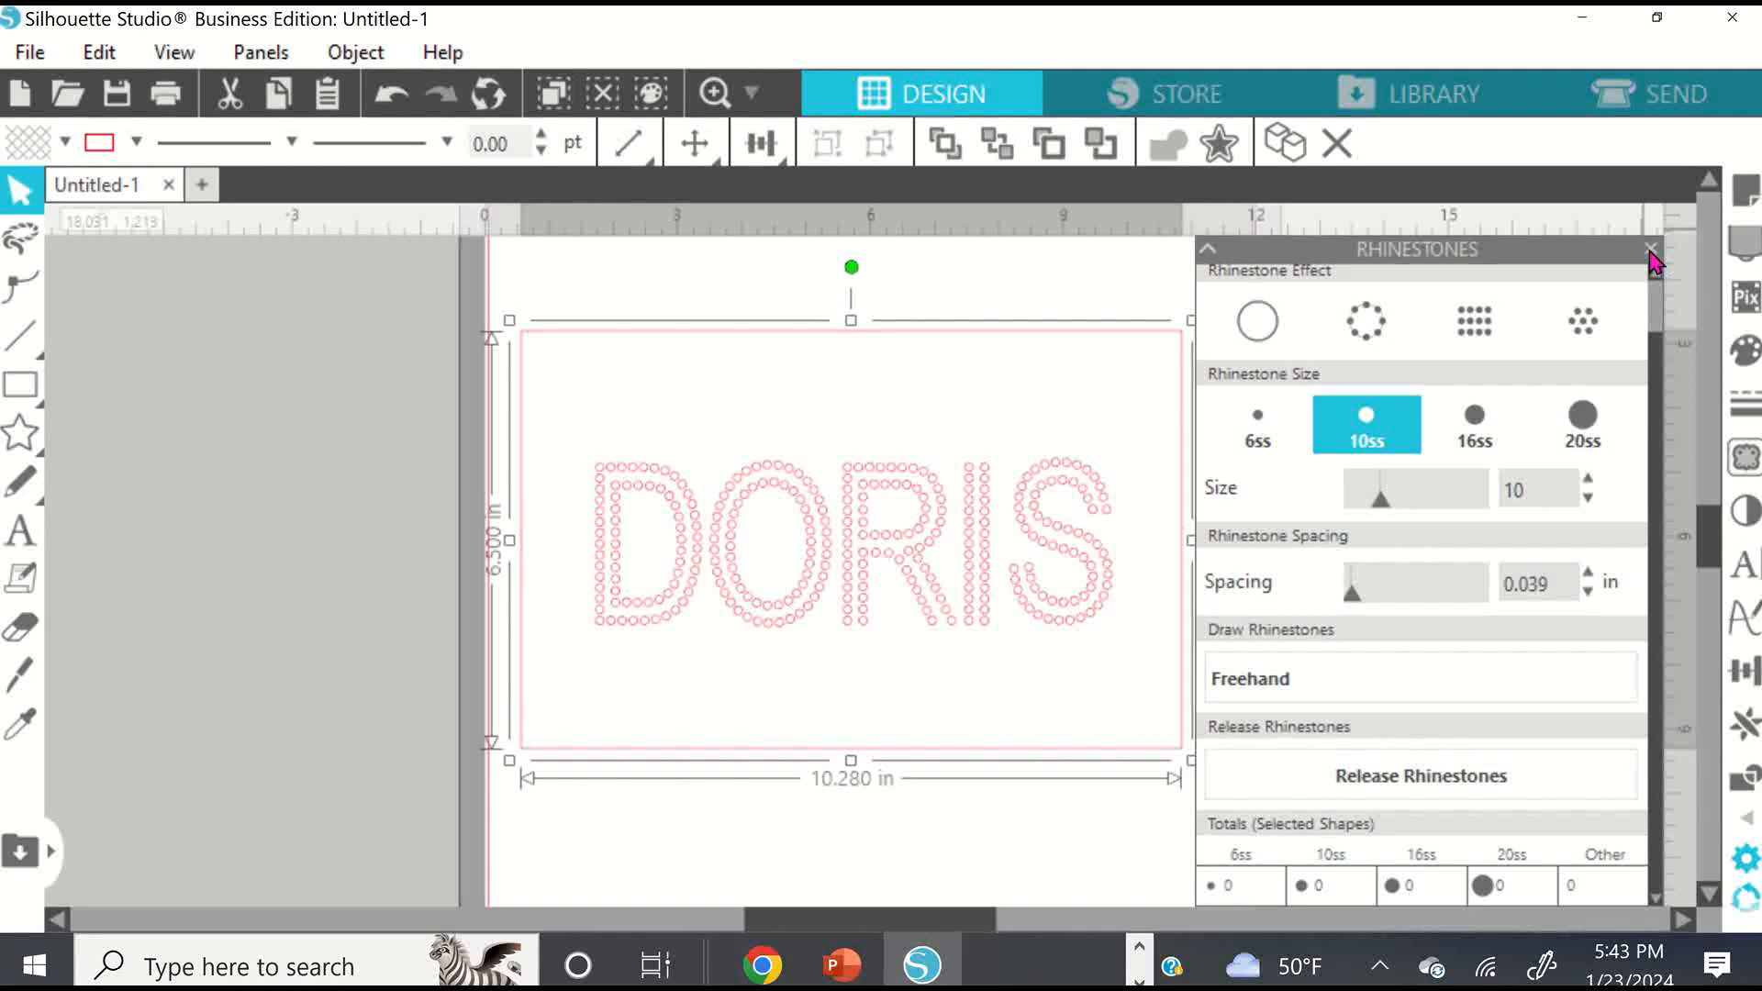
pyautogui.click(1651, 249)
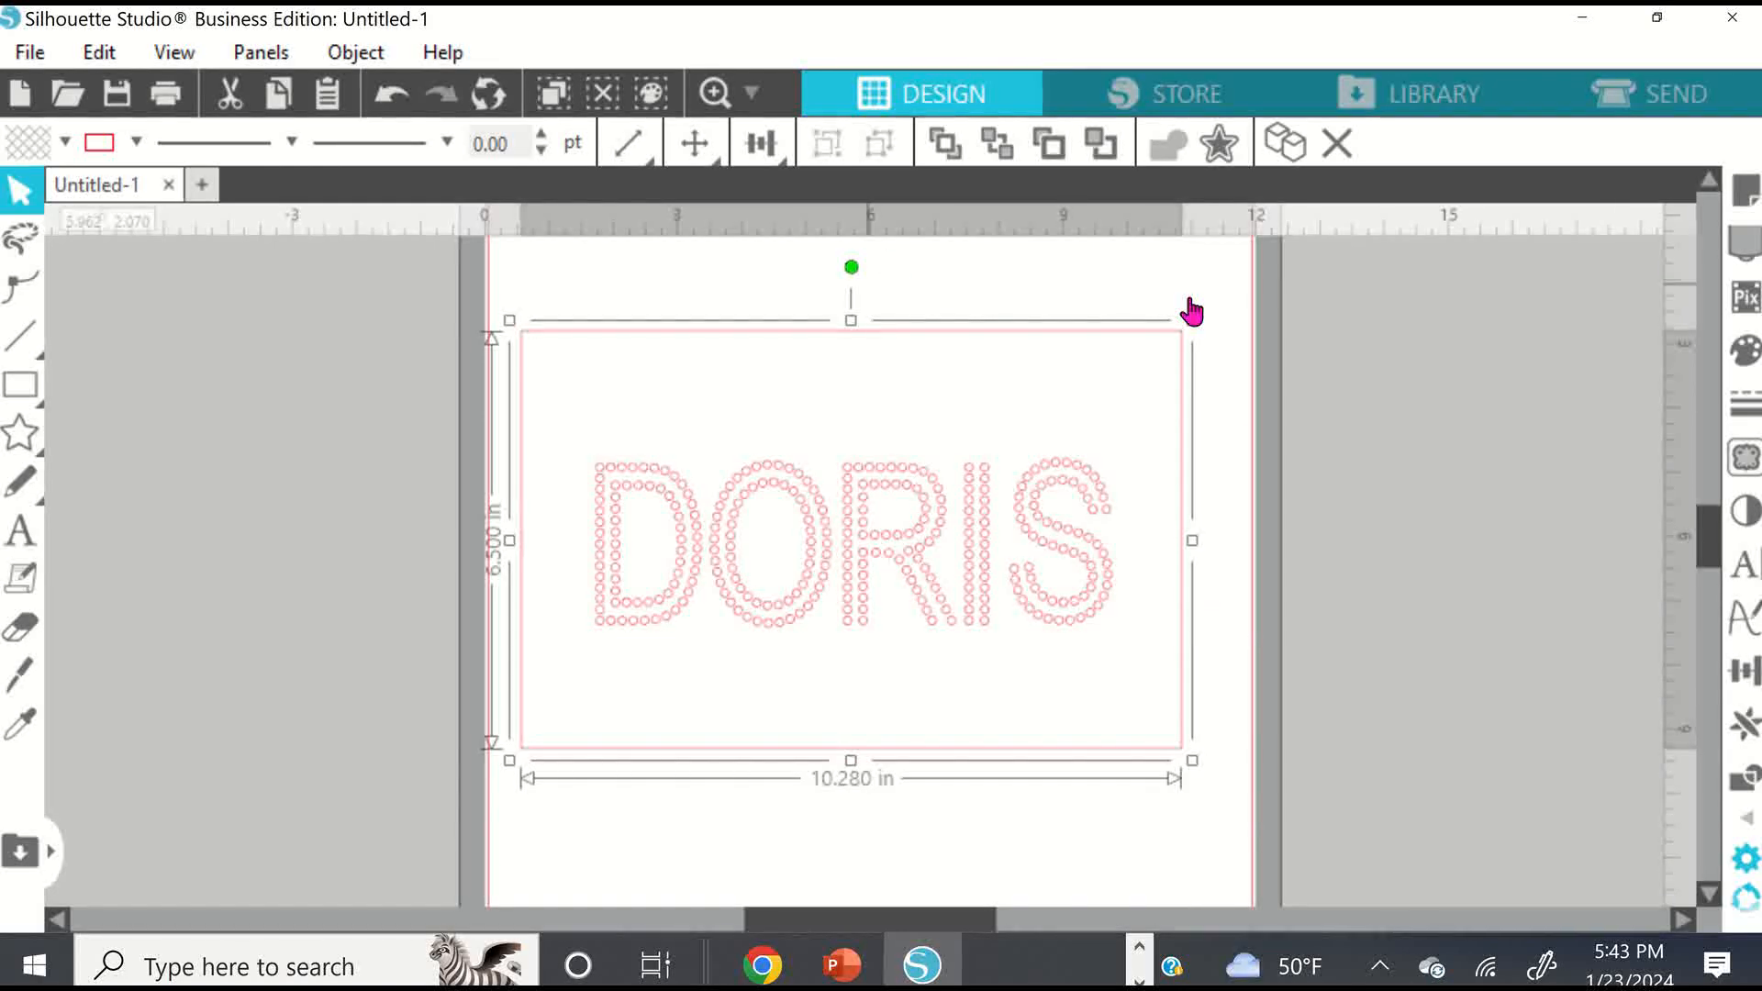
pyautogui.rightClick(995, 321)
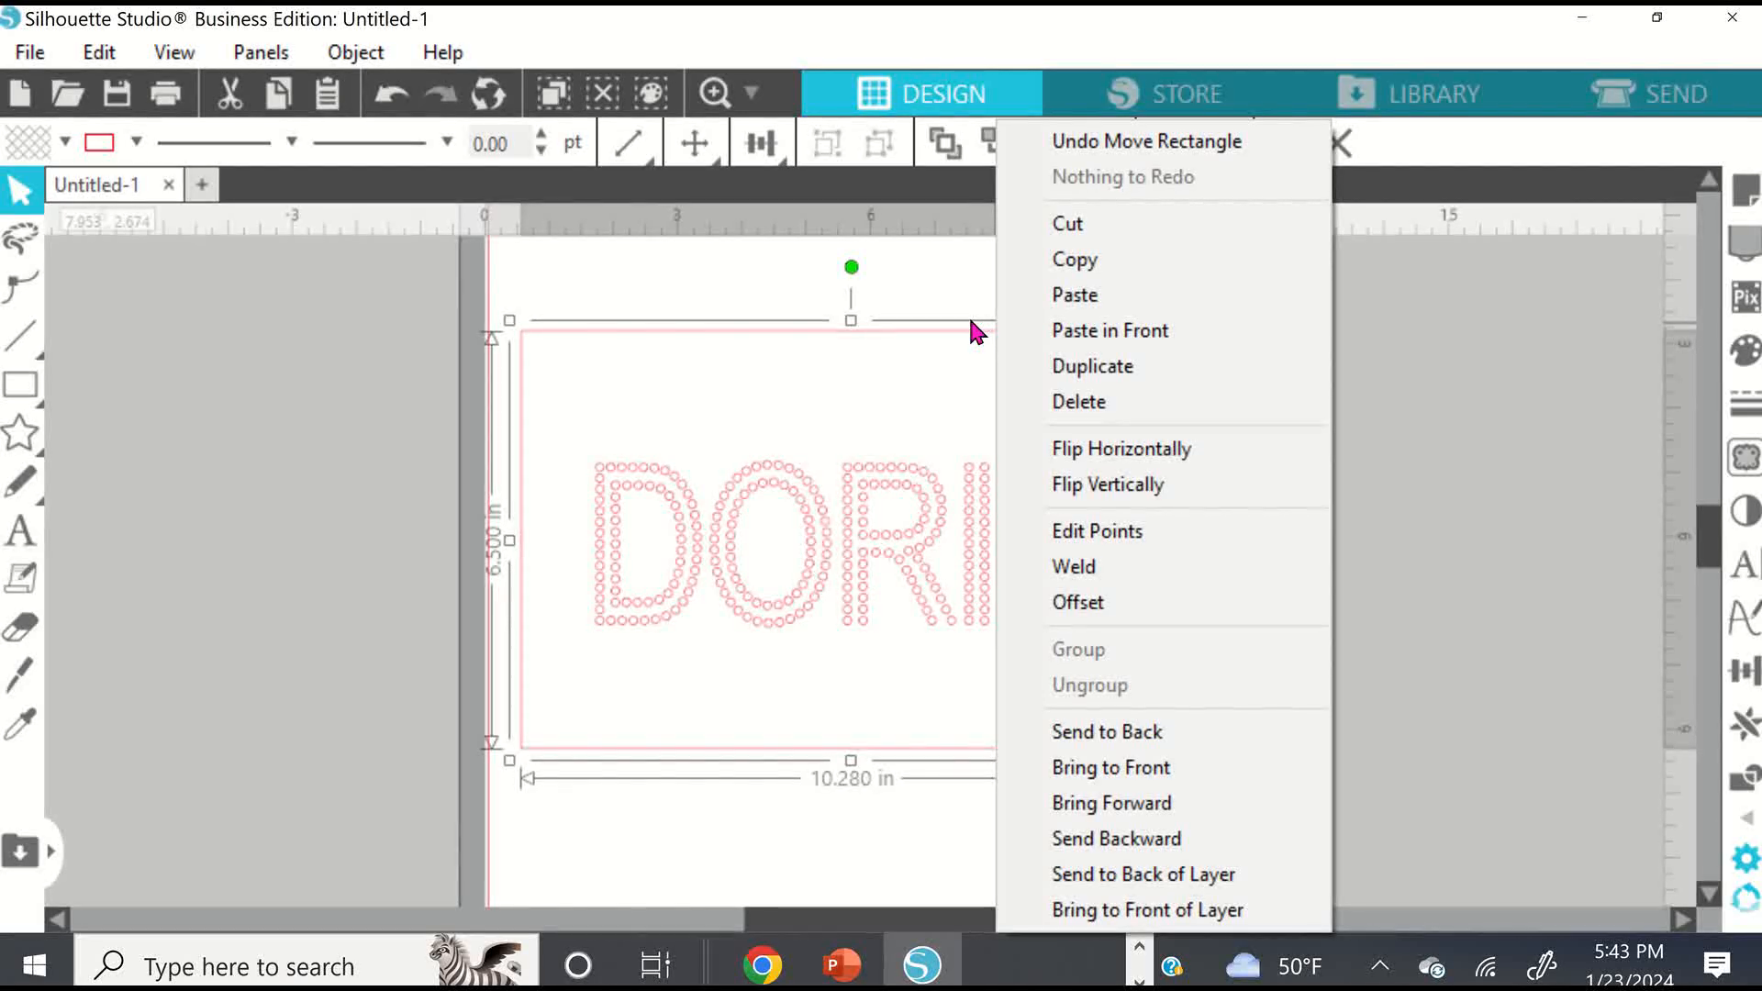
pyautogui.click(987, 340)
pyautogui.click(943, 337)
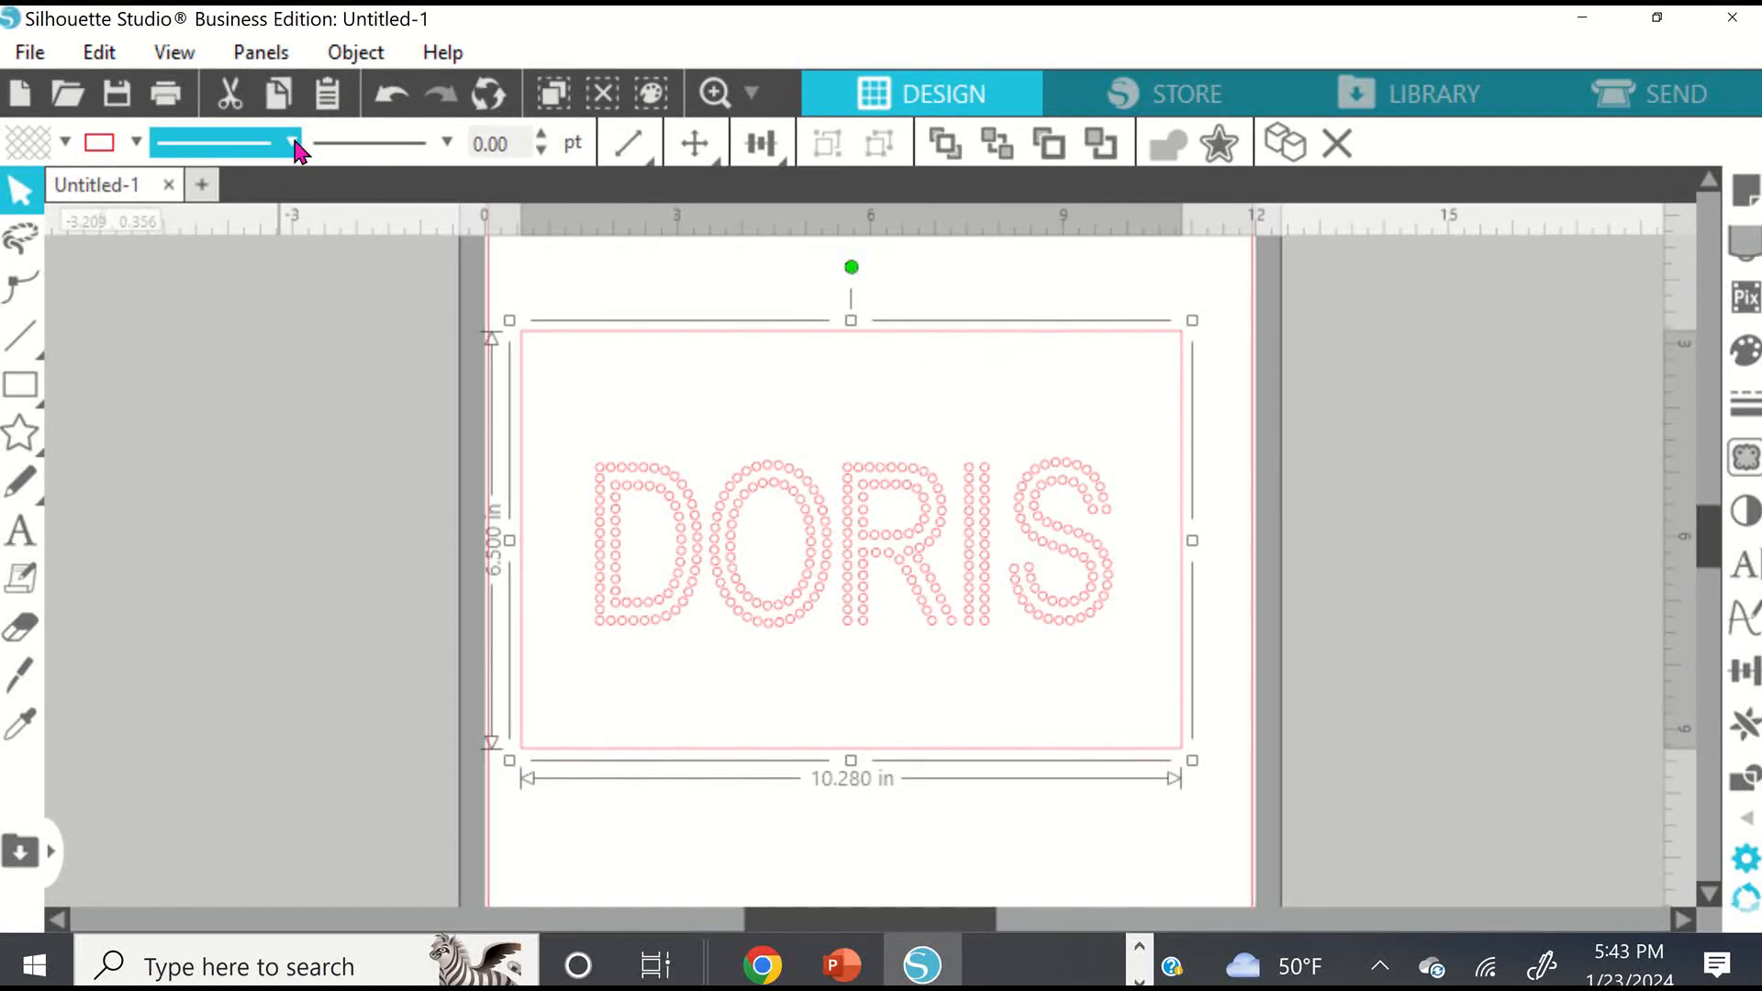
pyautogui.click(136, 144)
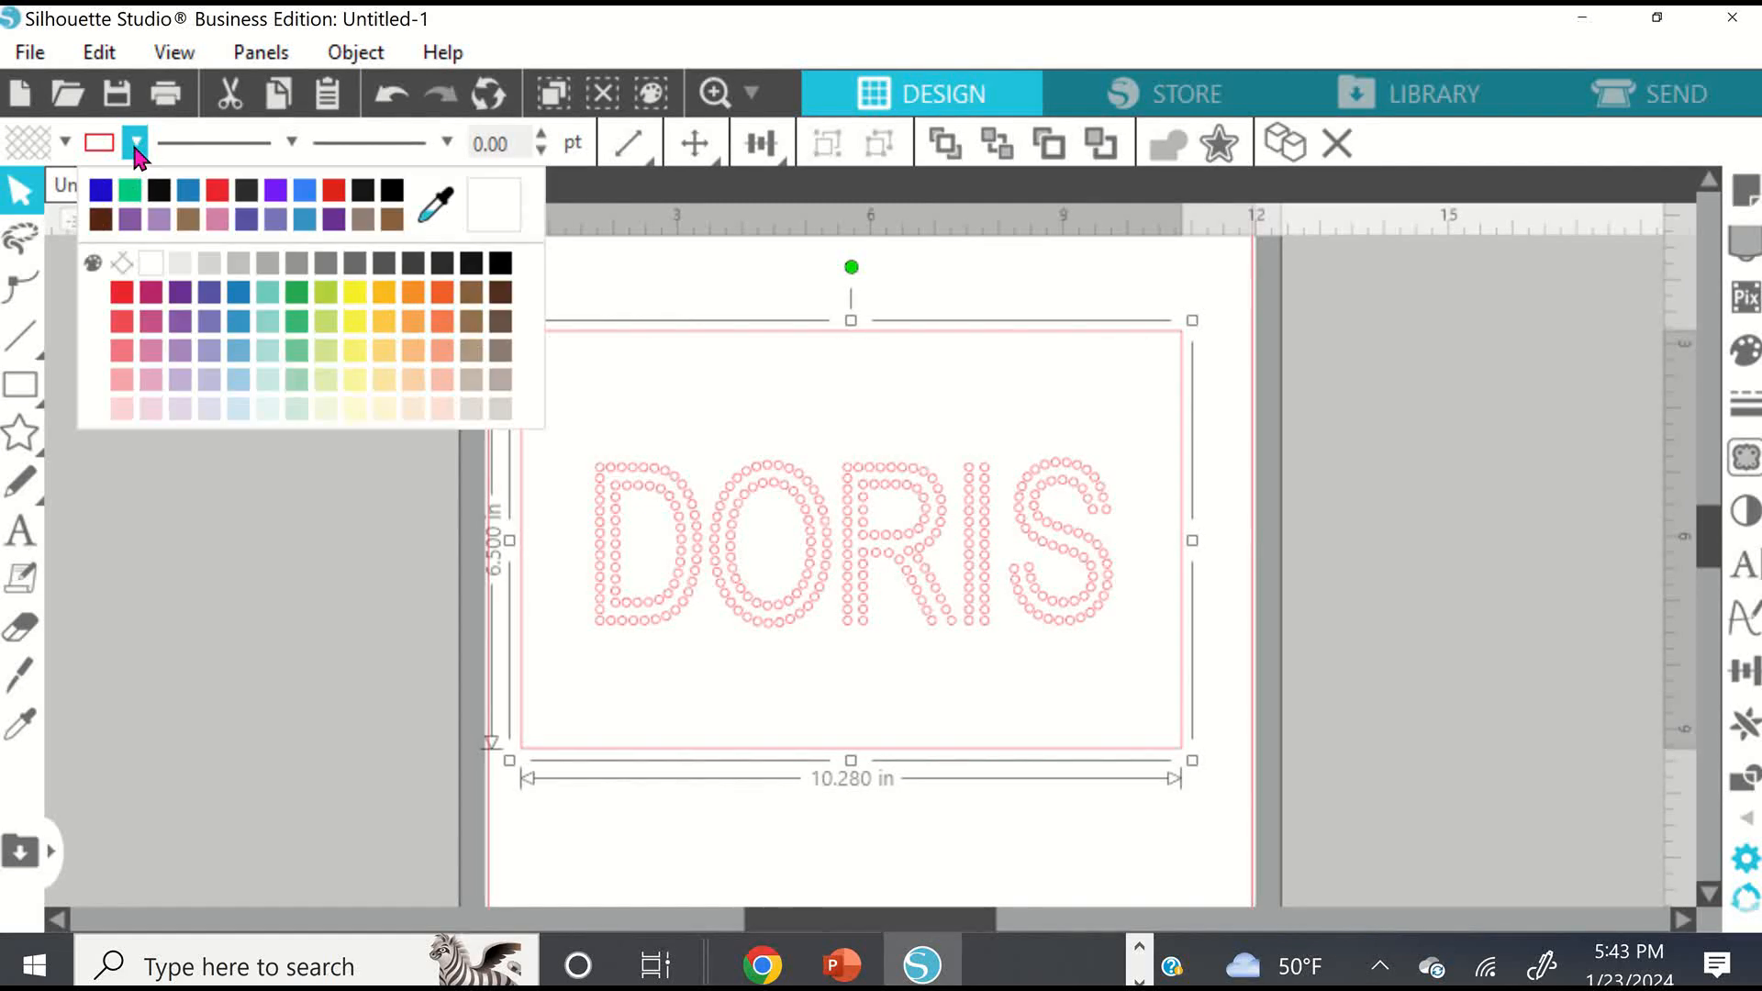
pyautogui.click(162, 224)
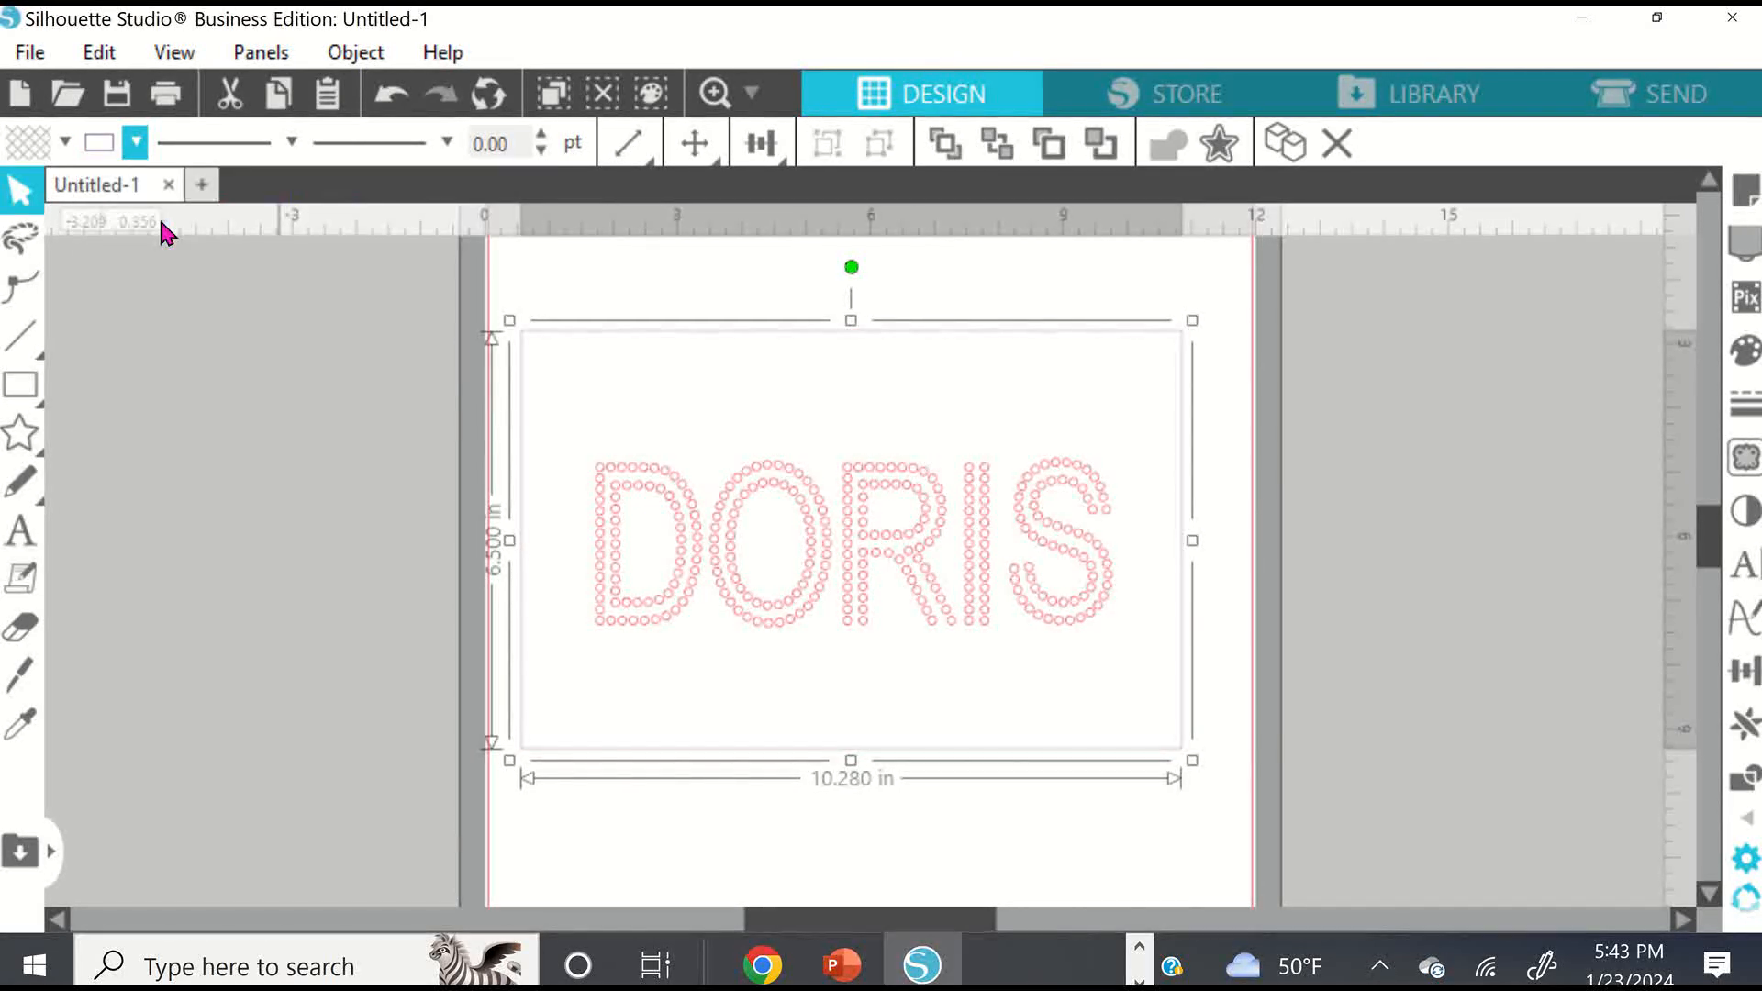
# Shift the rectangle slightly down and to the left around the rhinestone name.
pyautogui.click(861, 341)
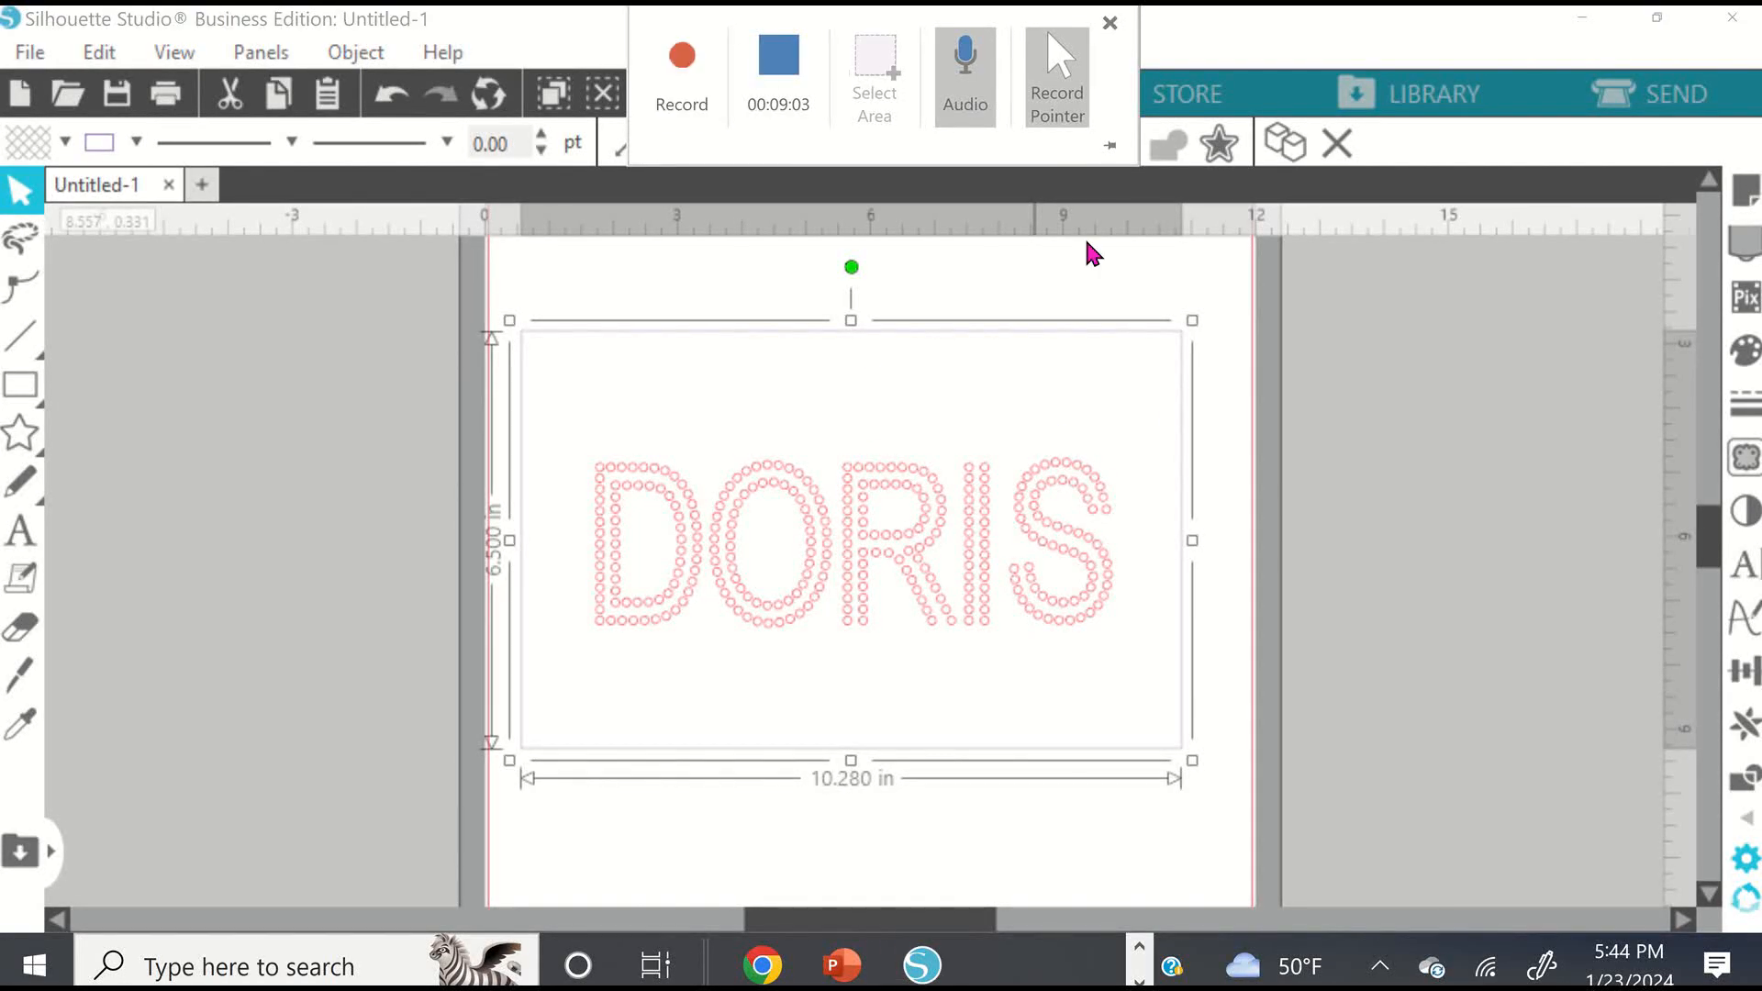
pyautogui.click(761, 370)
pyautogui.click(780, 358)
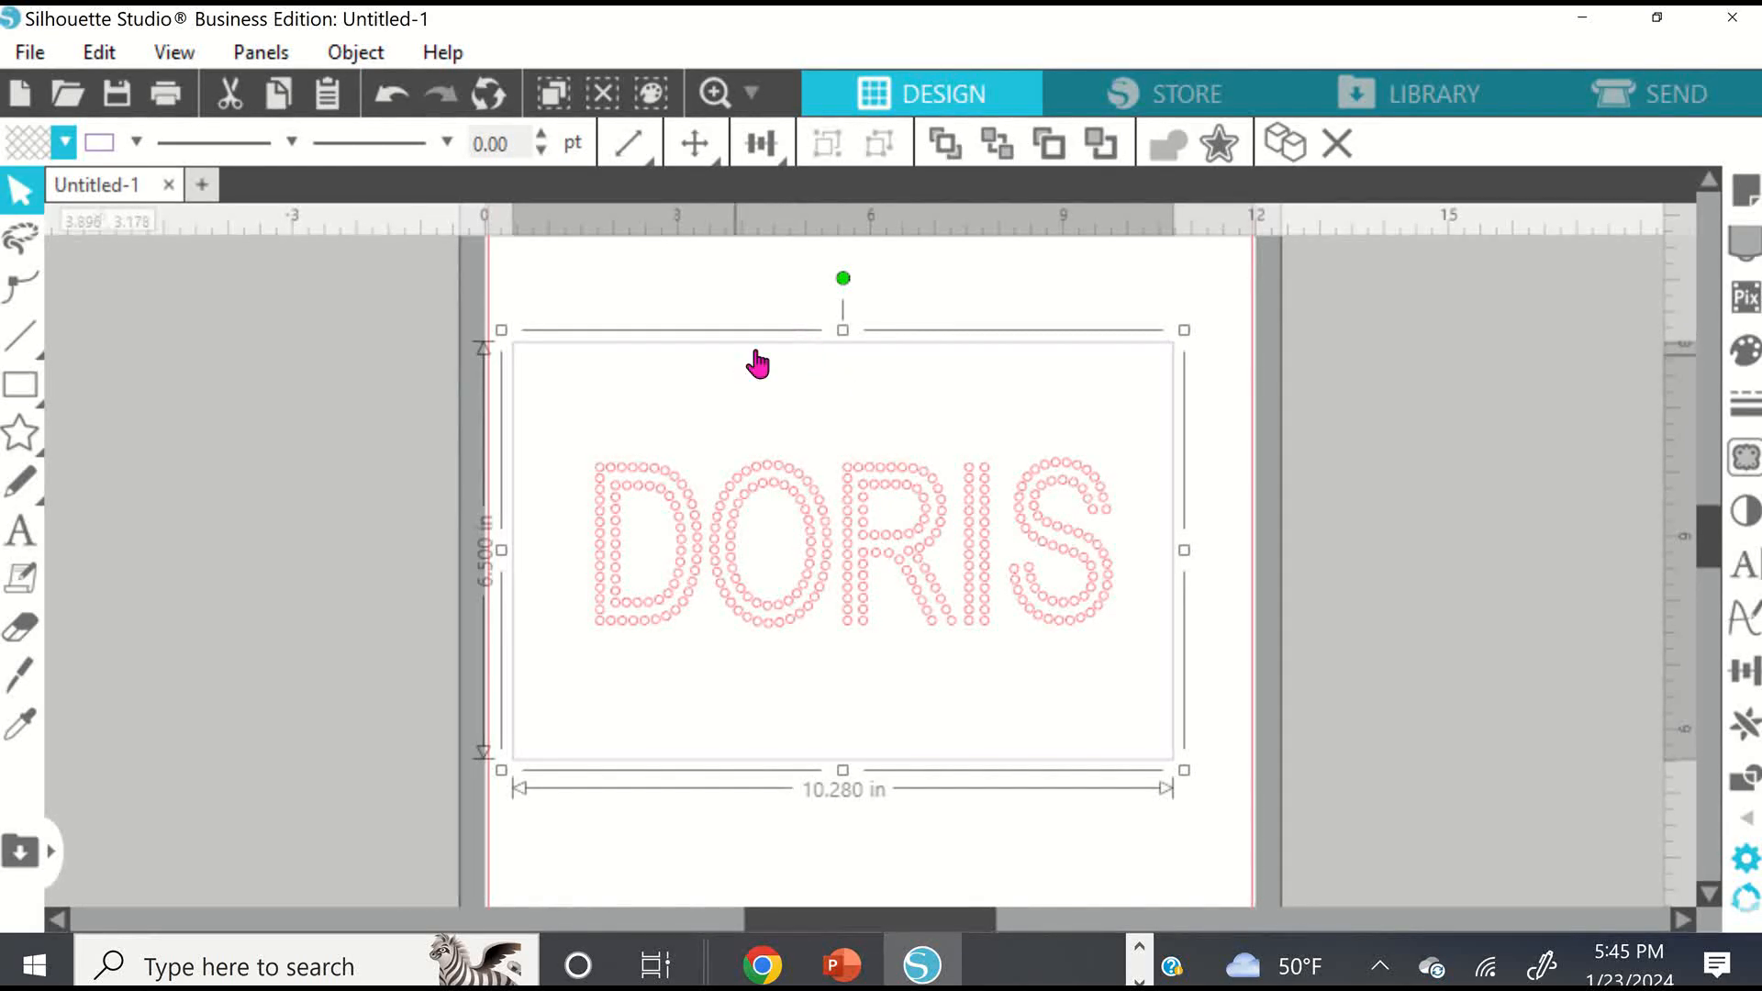
# Fill the rectangle with light yellow and send it behind the rhinestone name.
pyautogui.click(64, 144)
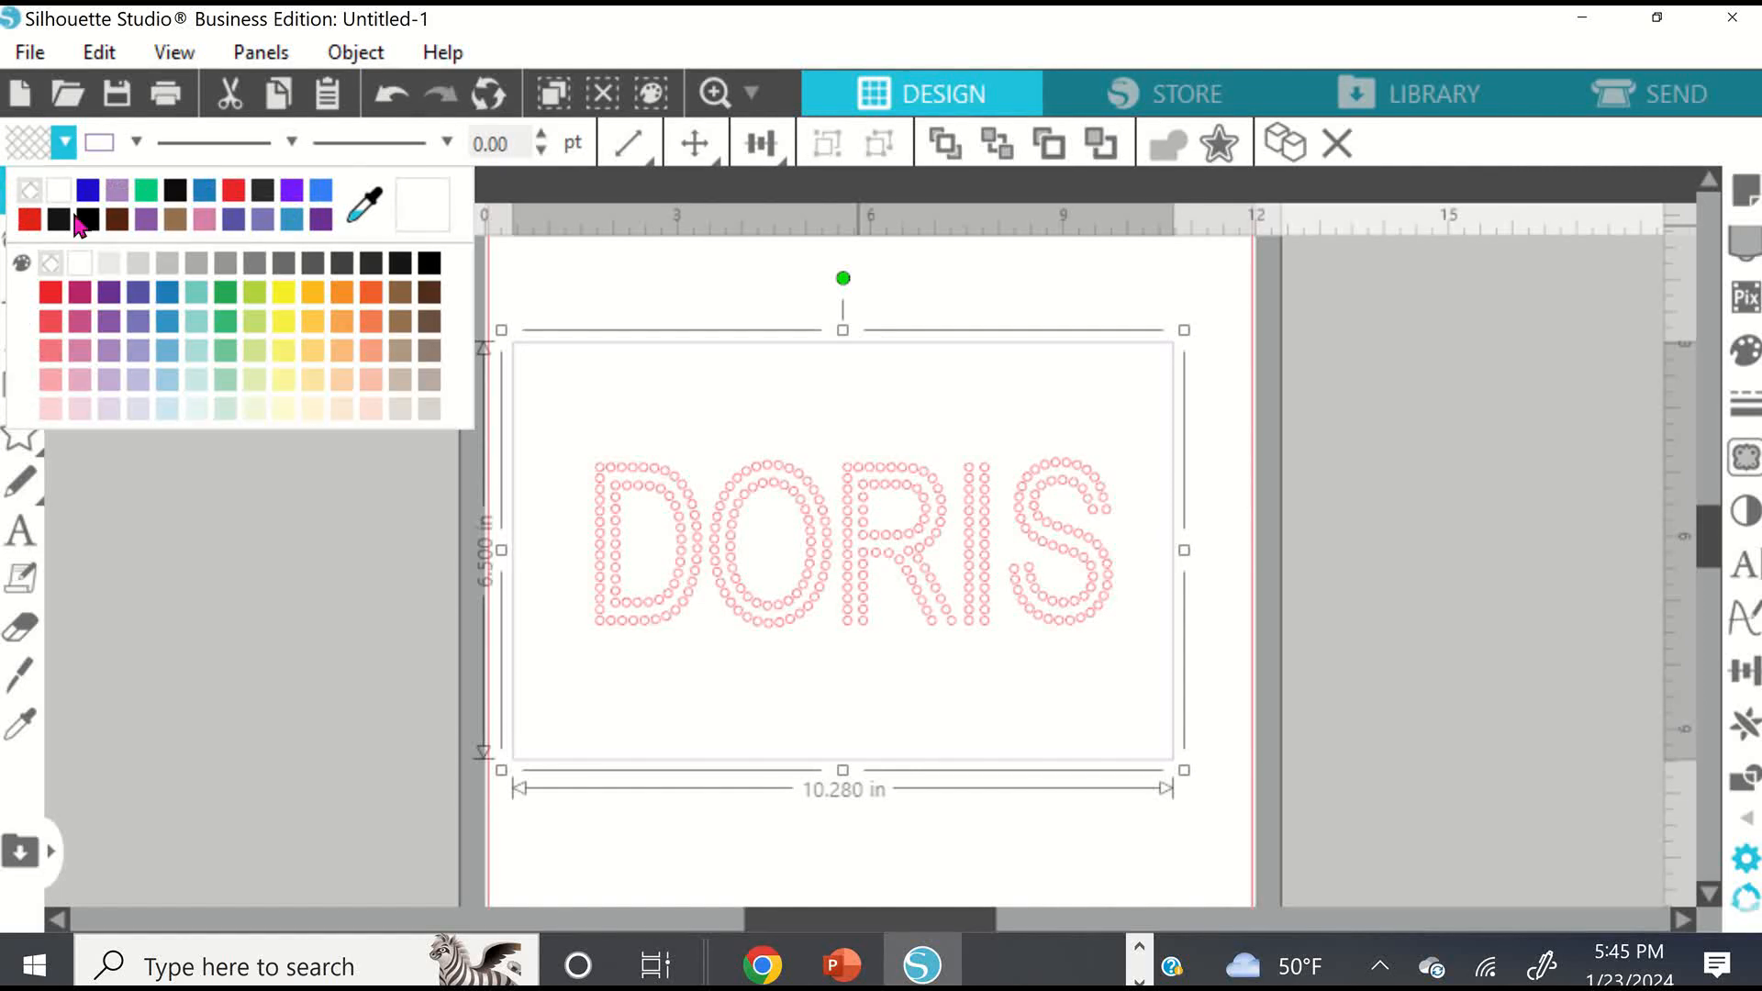
pyautogui.click(285, 384)
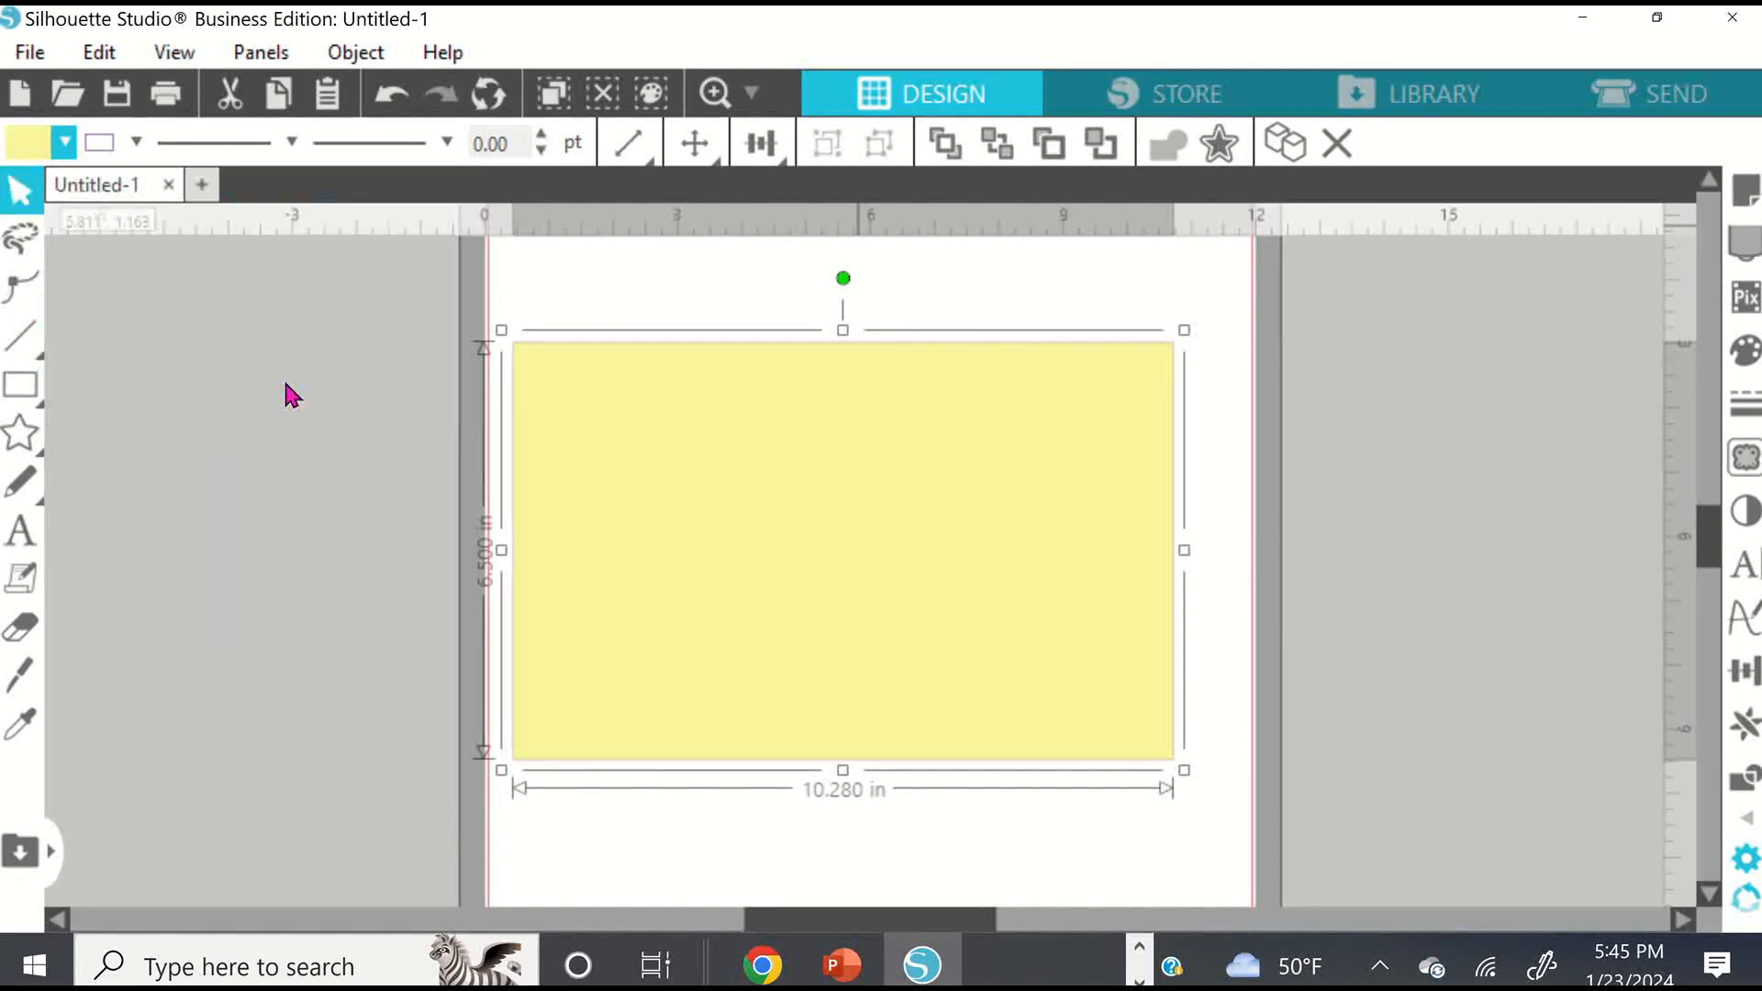
pyautogui.rightClick(773, 402)
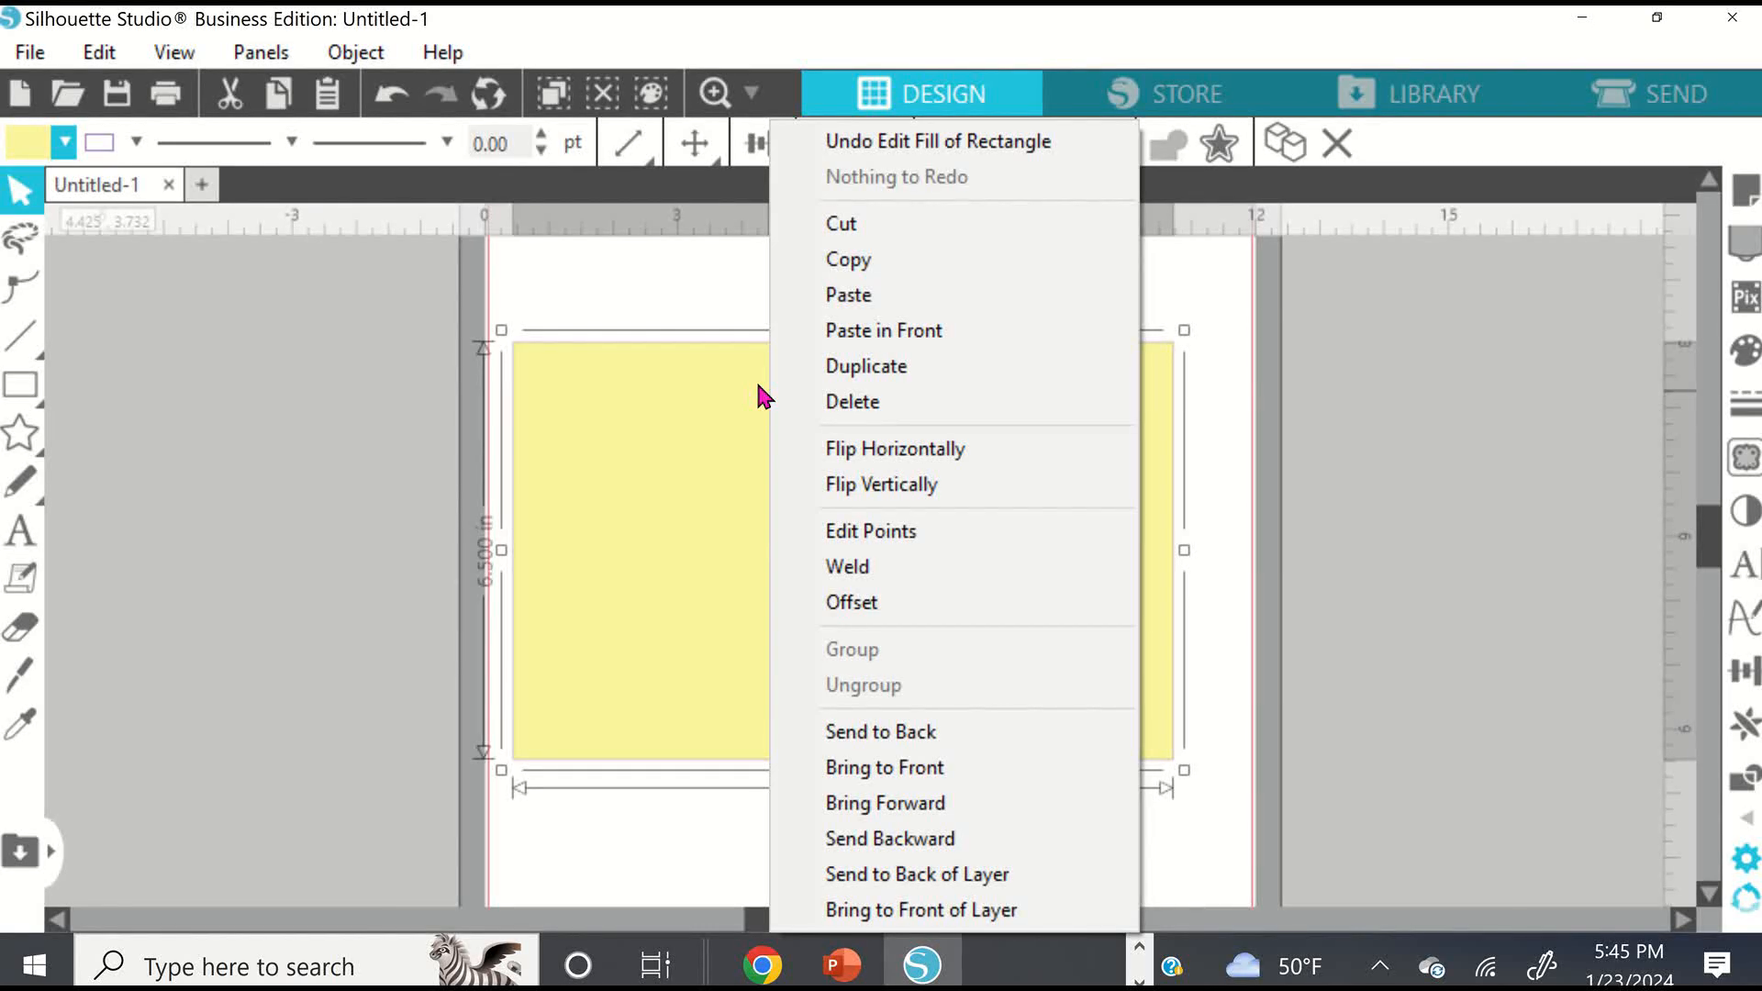
pyautogui.click(946, 734)
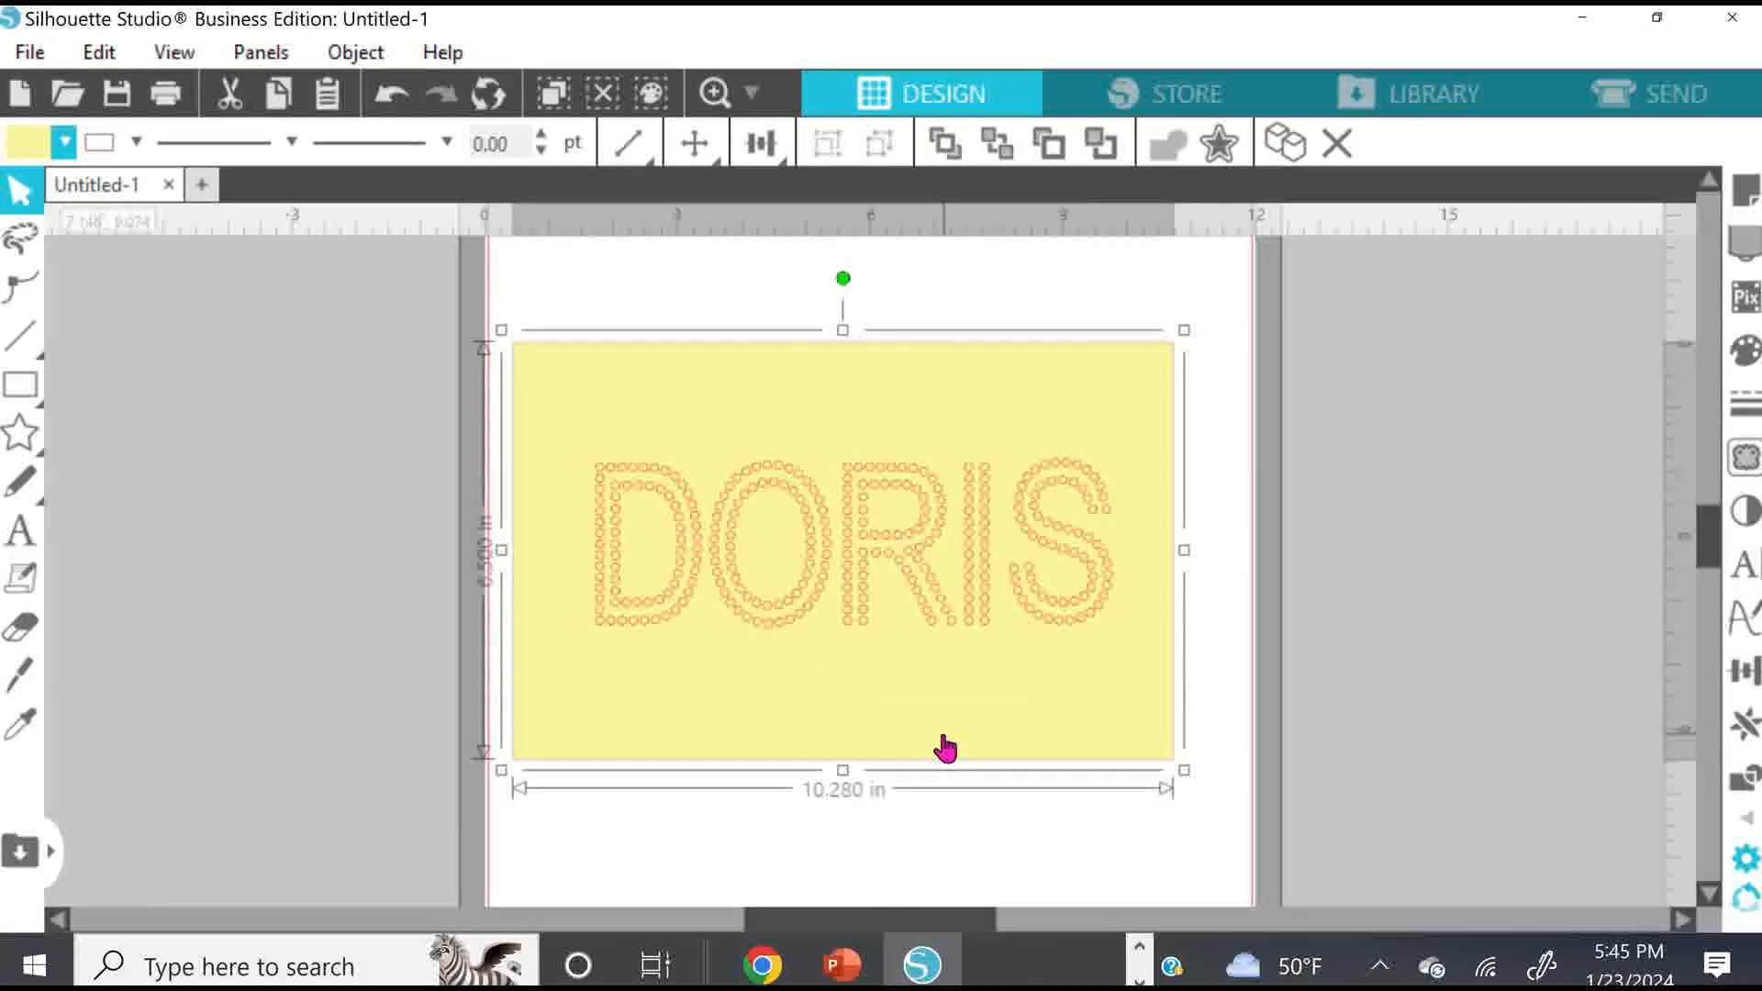
# Shift the yellow rectangle slightly down and to the right behind the rhinestone name, and deselect it.
pyautogui.click(1166, 299)
pyautogui.moveTo(963, 373)
pyautogui.mouseDown()
pyautogui.moveTo(1004, 378)
pyautogui.moveTo(964, 386)
pyautogui.moveTo(980, 391)
pyautogui.mouseUp()
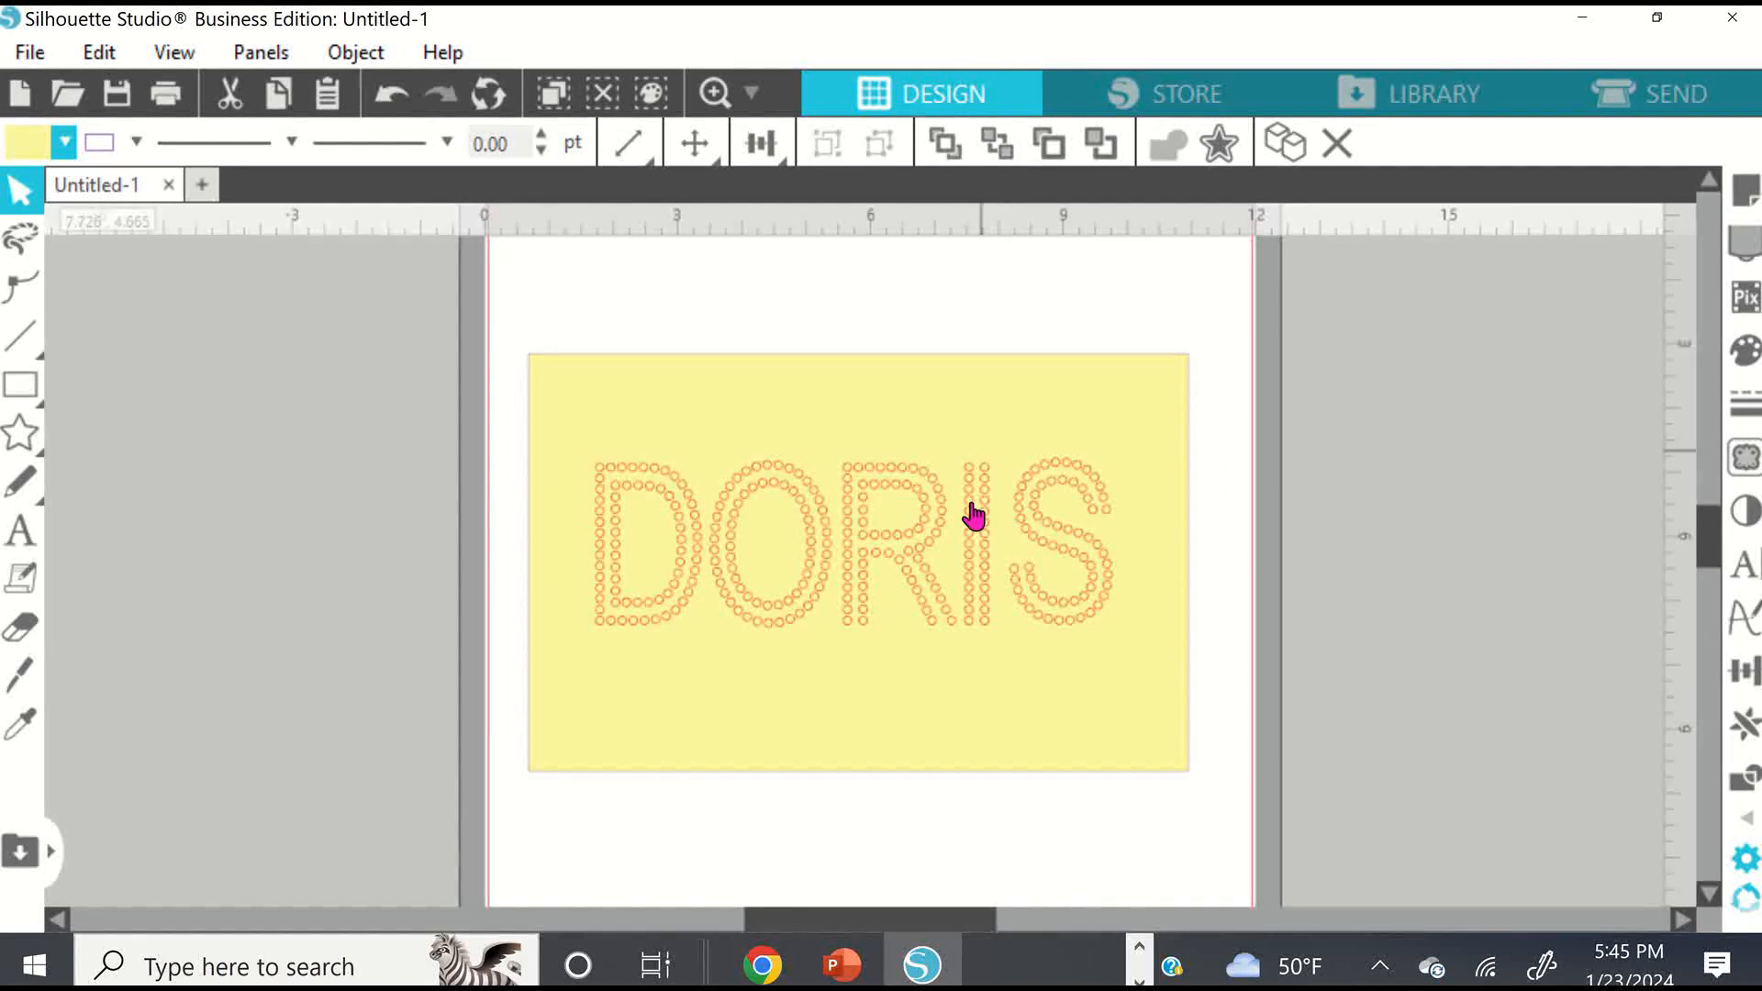
pyautogui.click(1013, 318)
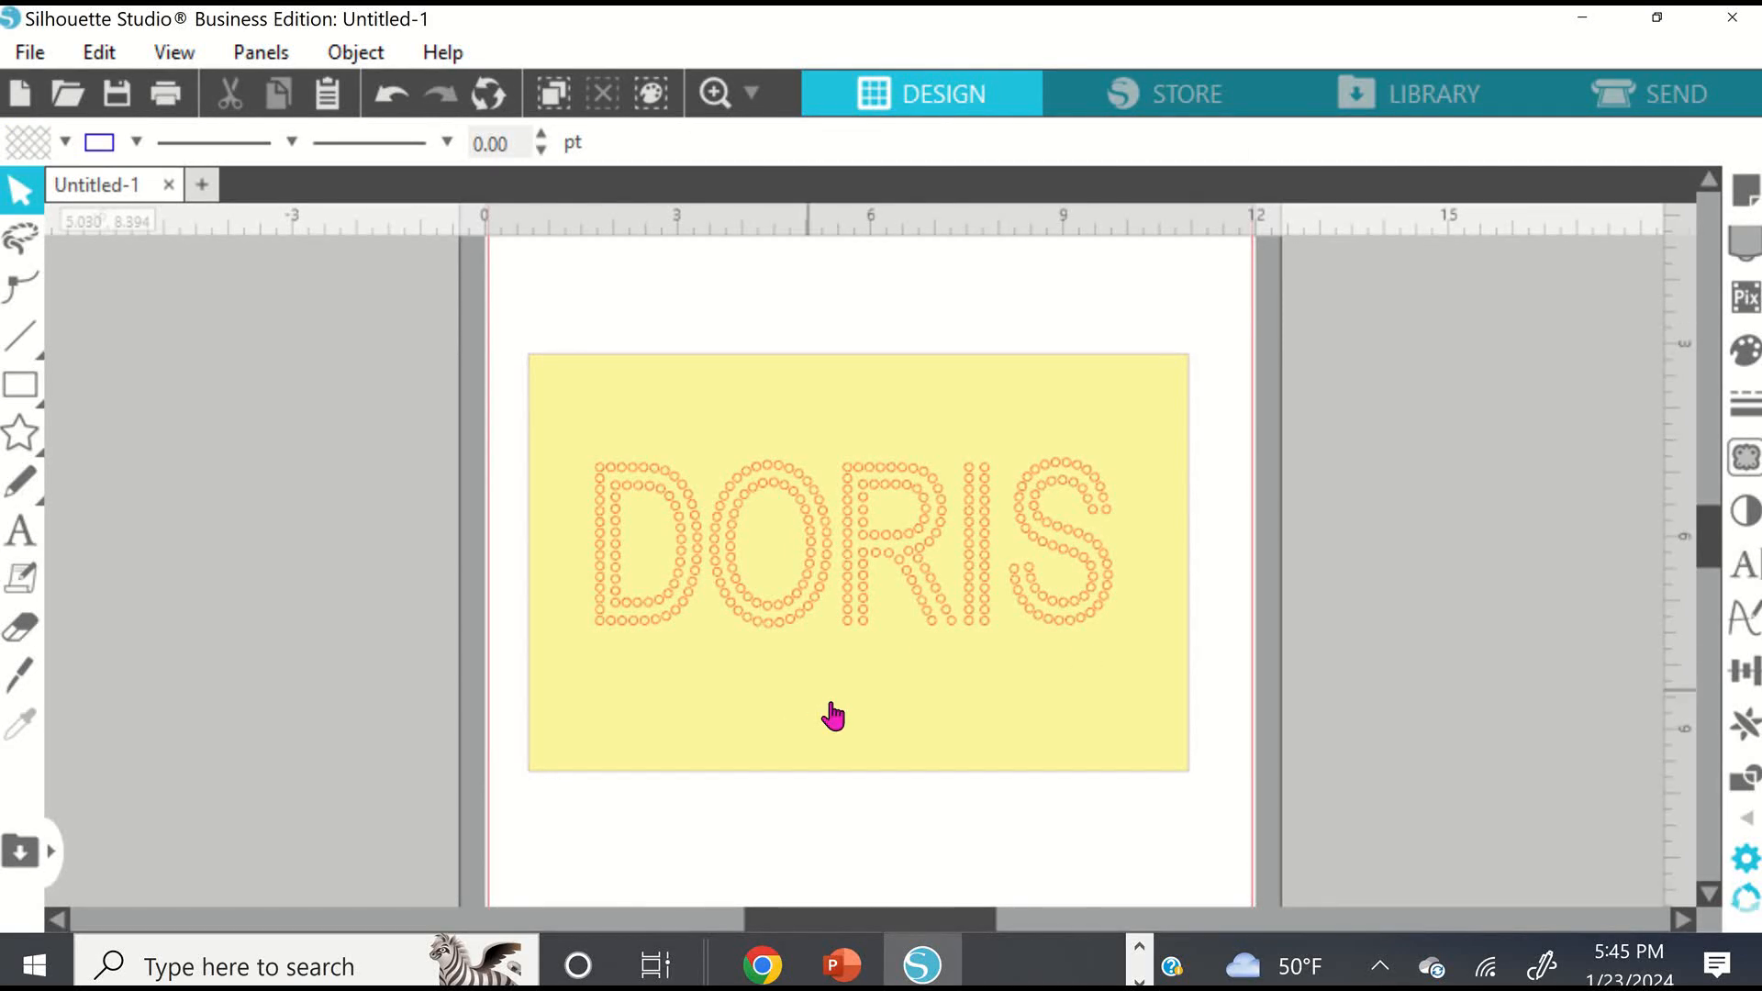
# Save the design in Downloads as an SVG file, naming it with the template's name followed by 59.
pyautogui.click(34, 53)
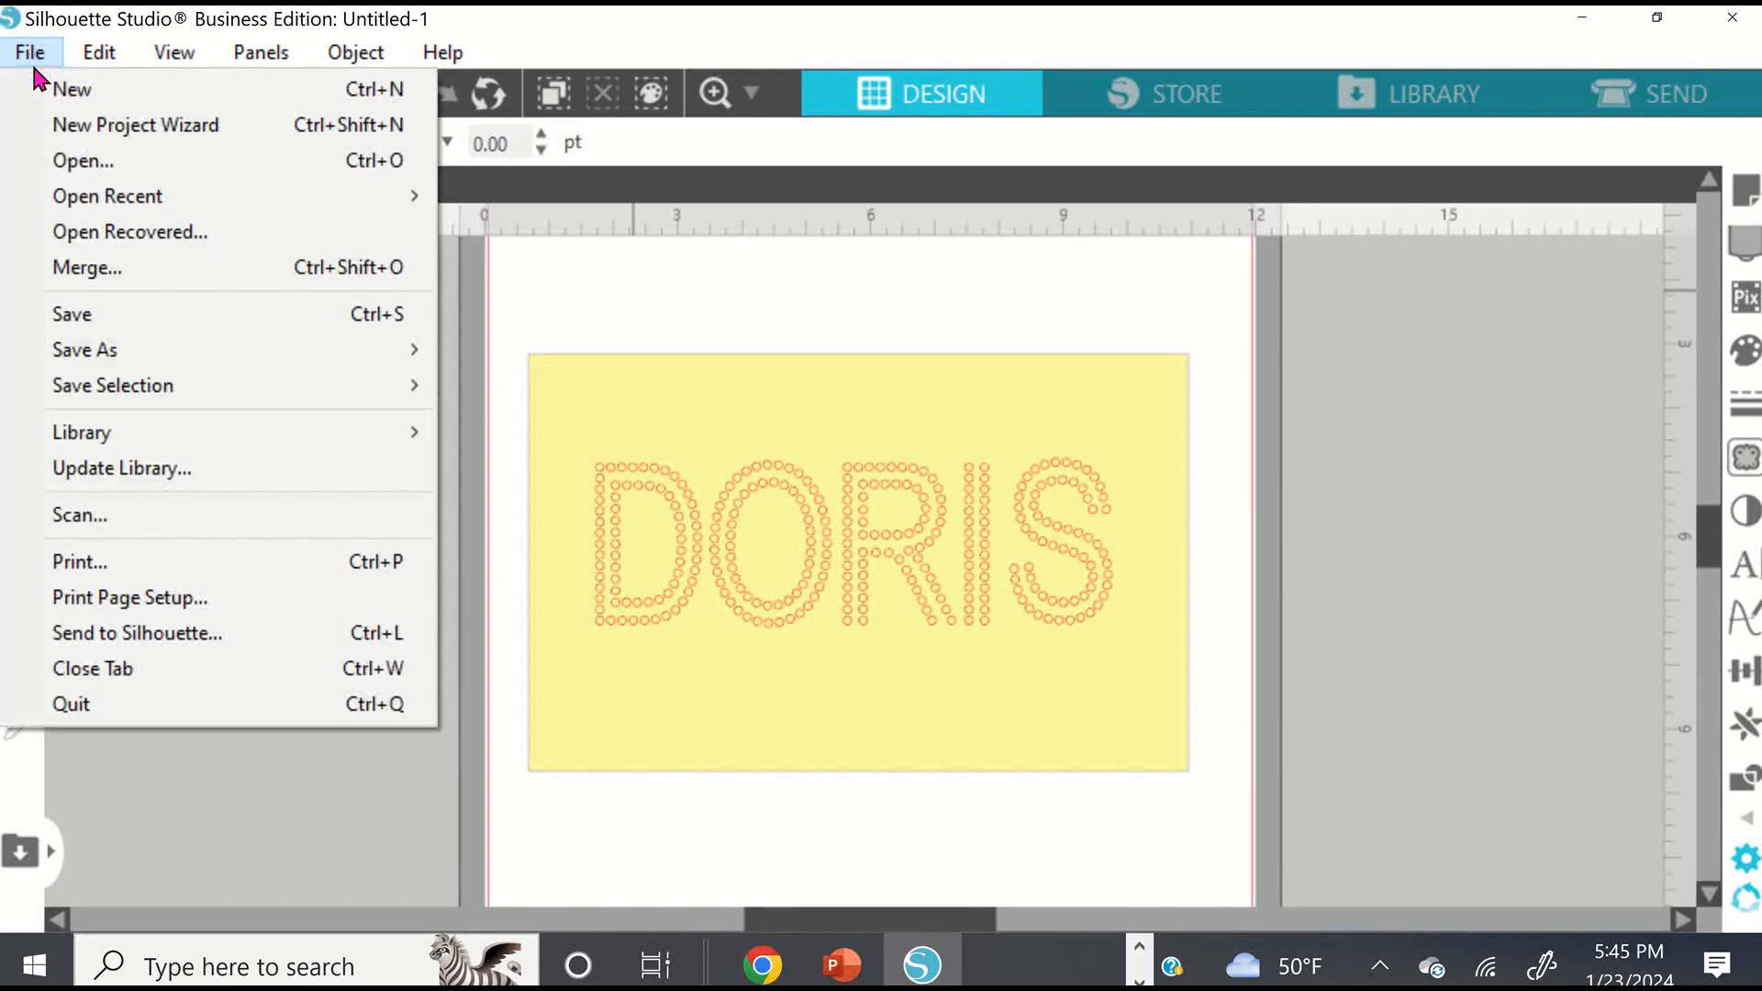
pyautogui.click(138, 311)
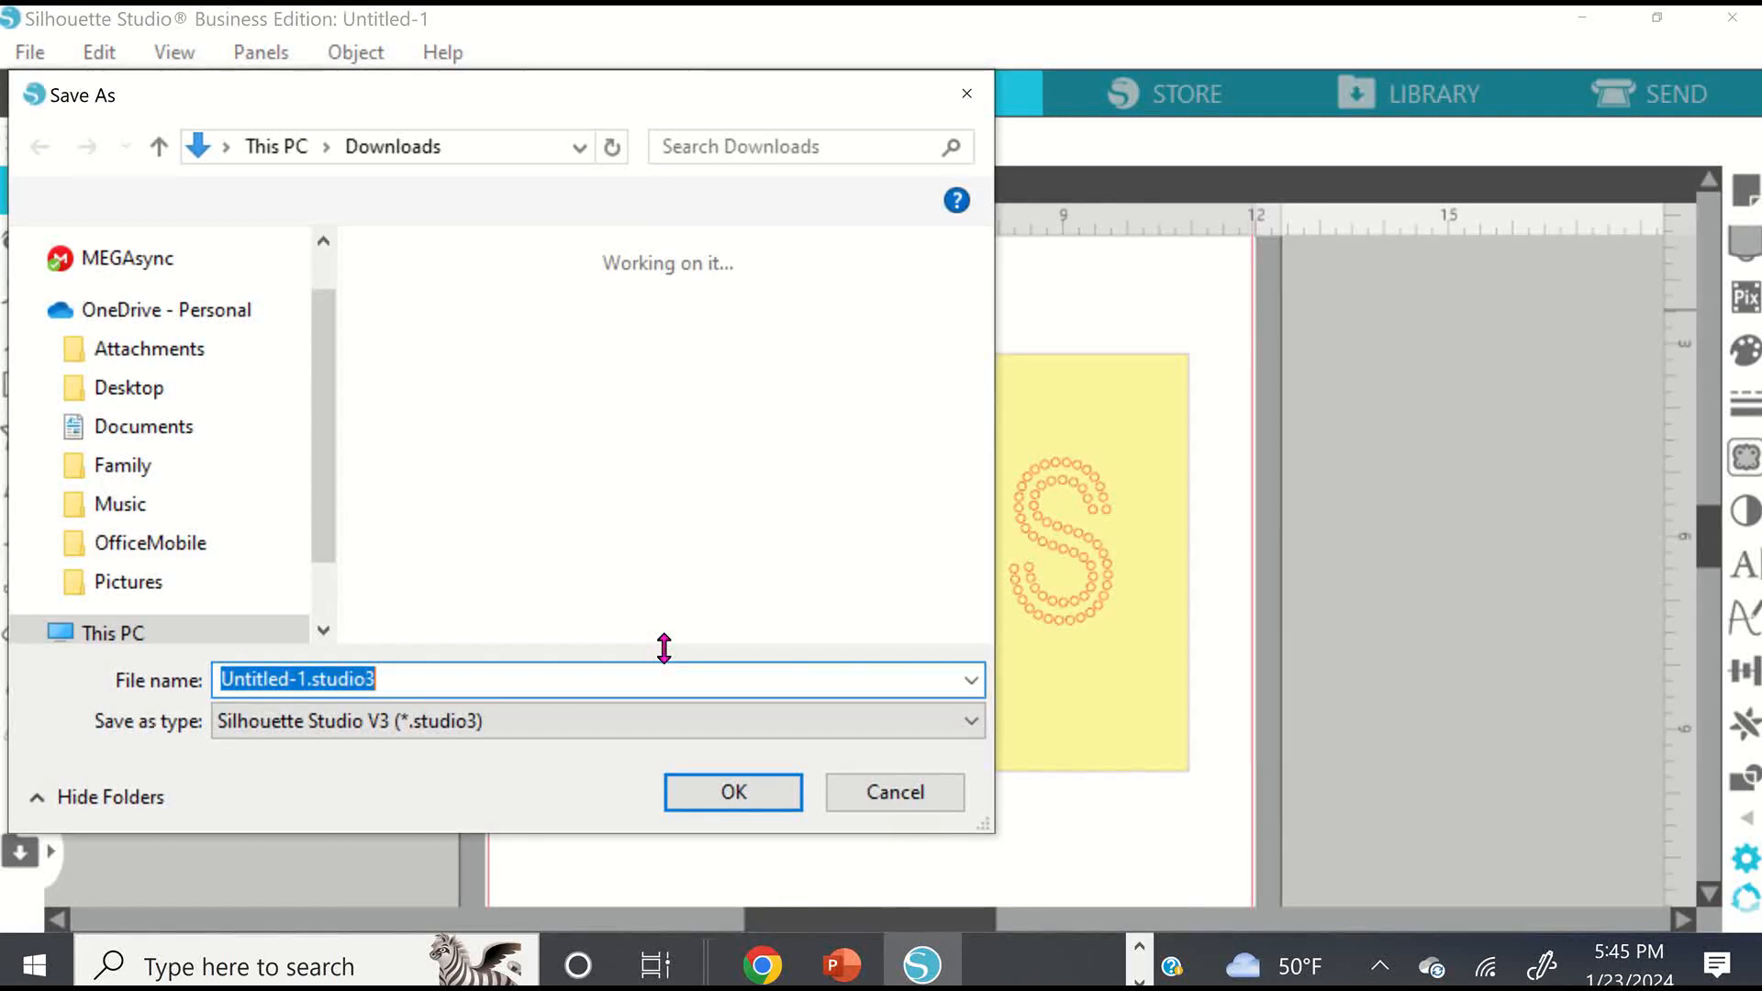
pyautogui.click(417, 678)
pyautogui.moveTo(417, 677); pyautogui.dragTo(165, 682)
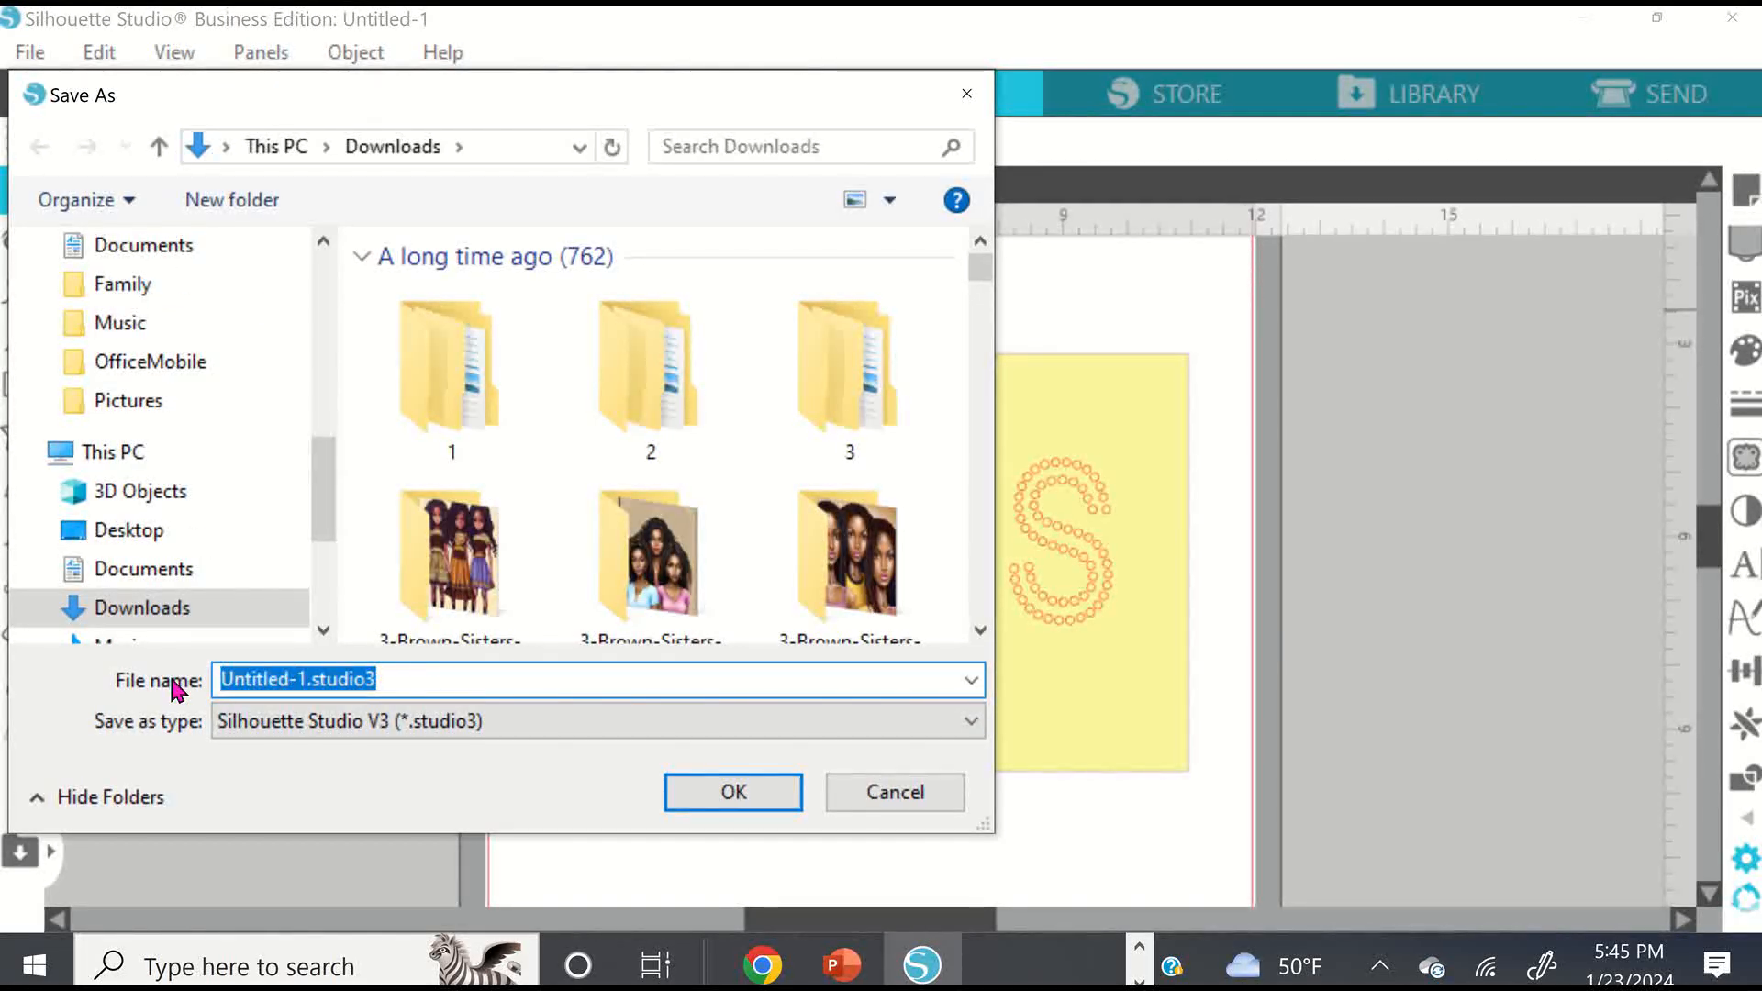
pyautogui.write('DORIS')
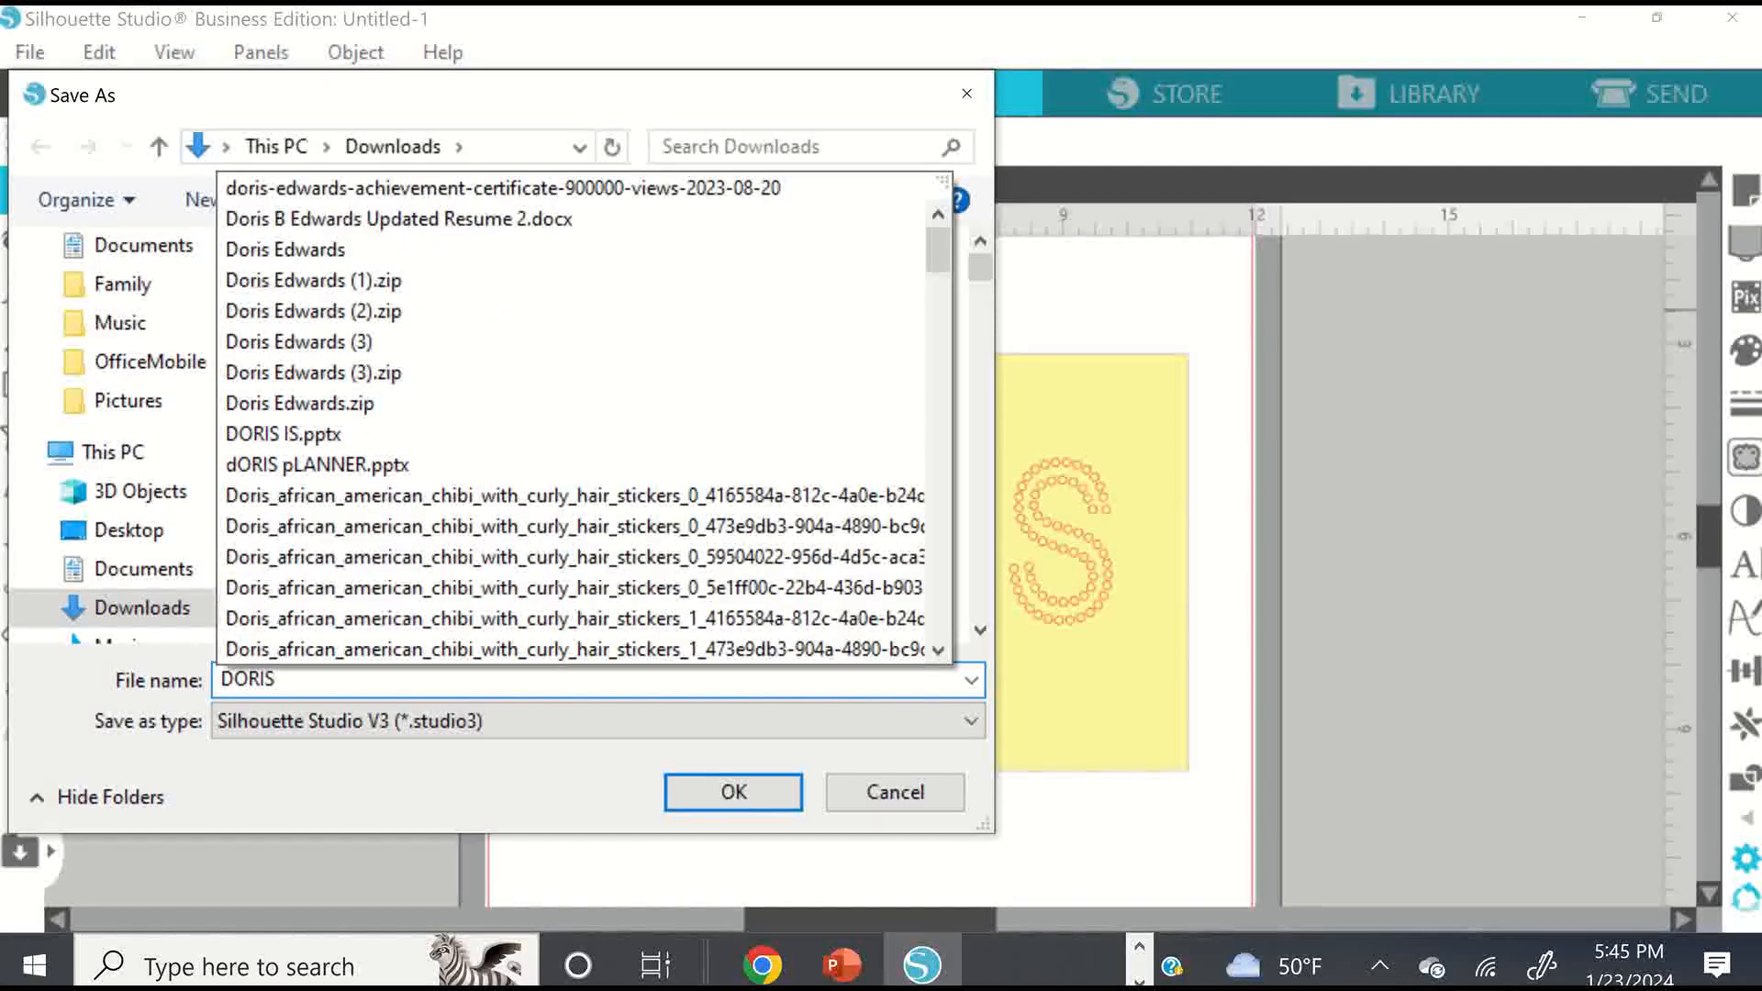
pyautogui.write('59')
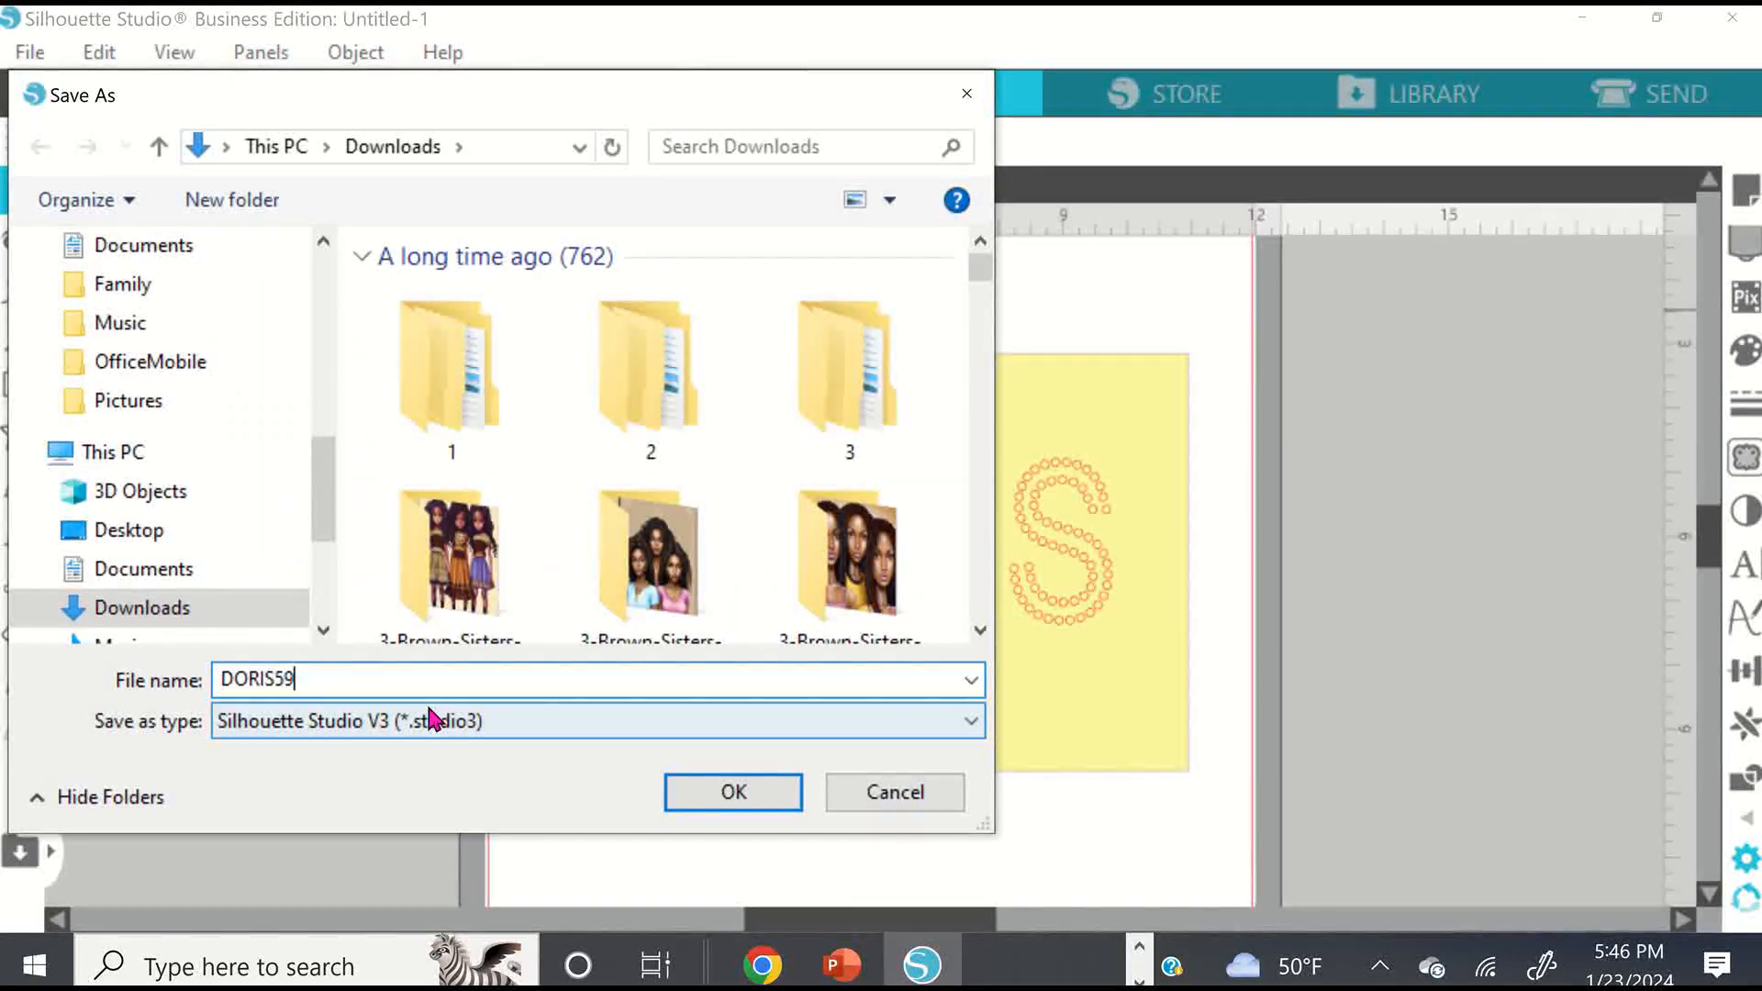
pyautogui.click(366, 725)
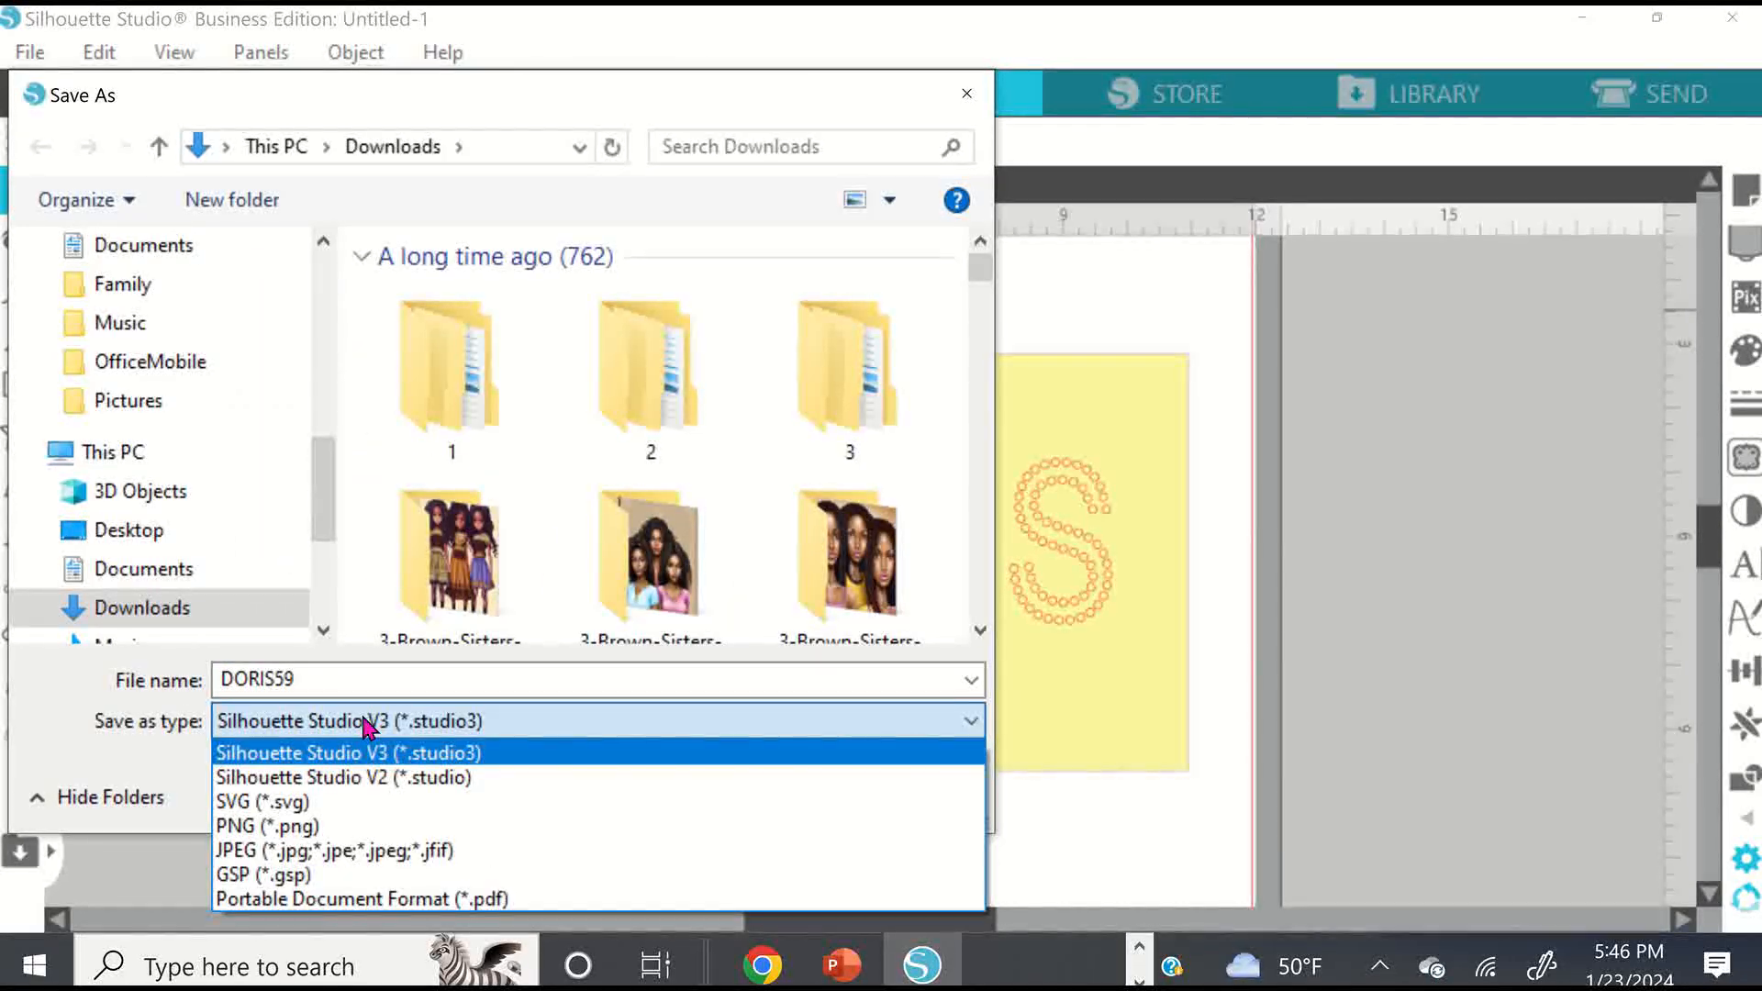
pyautogui.click(244, 802)
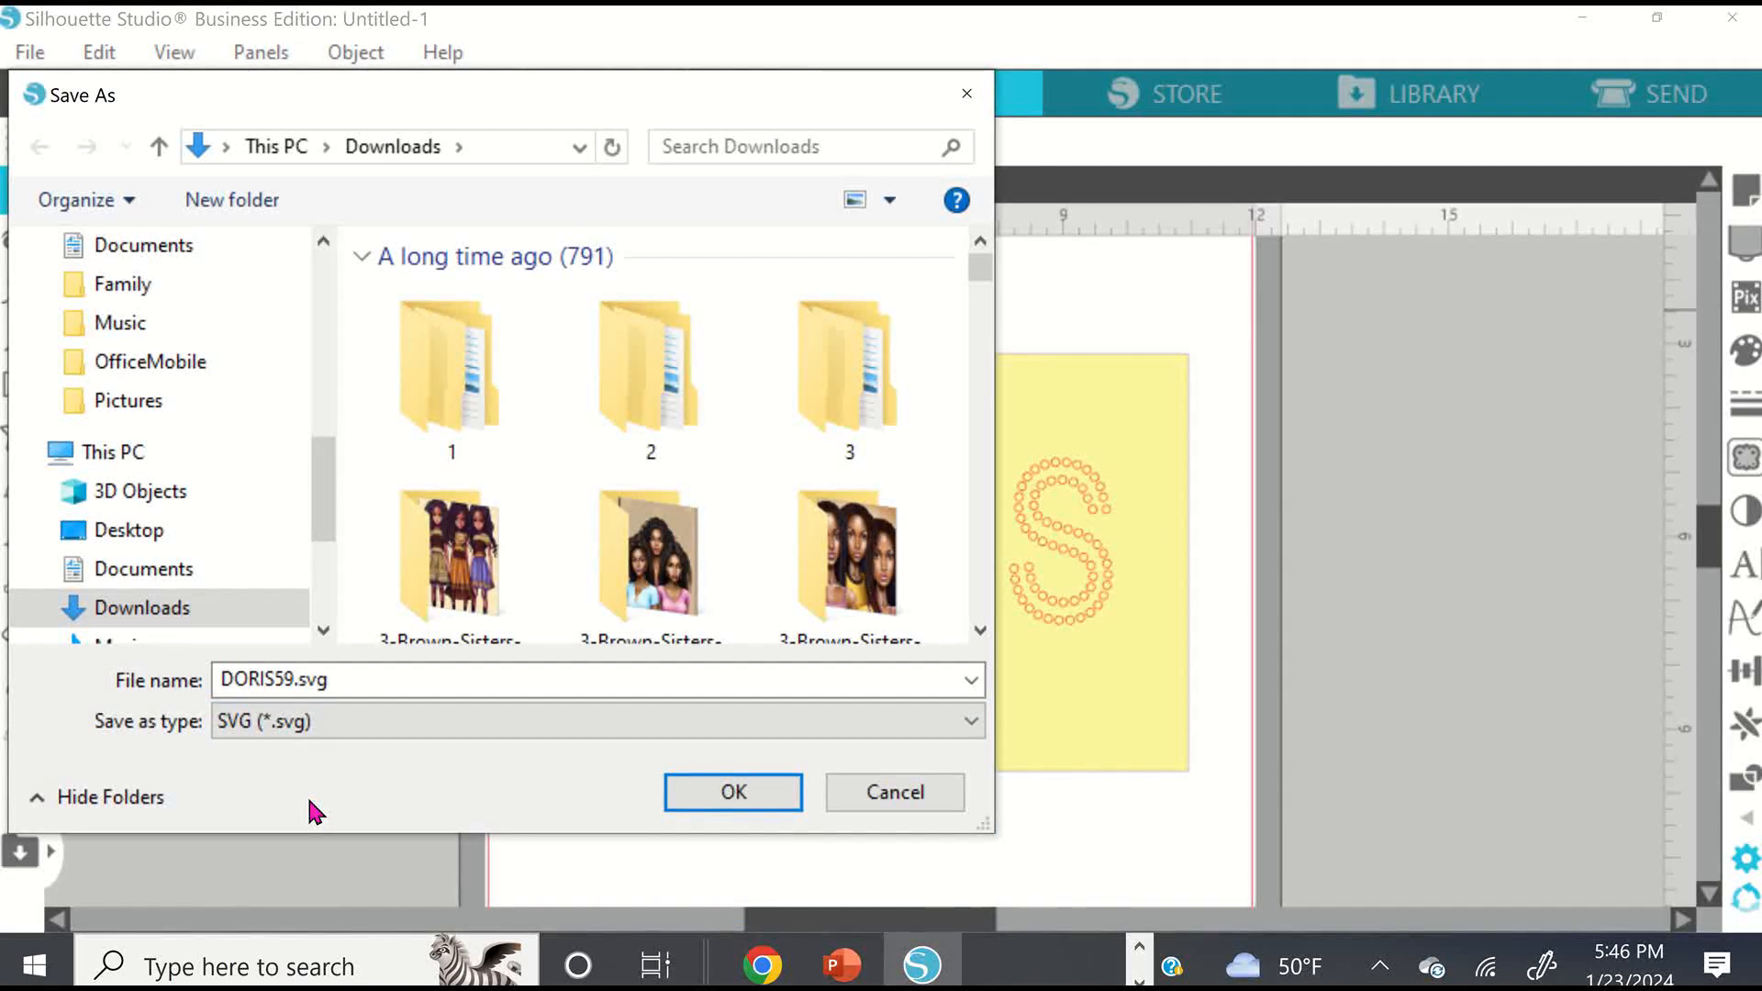
pyautogui.click(751, 793)
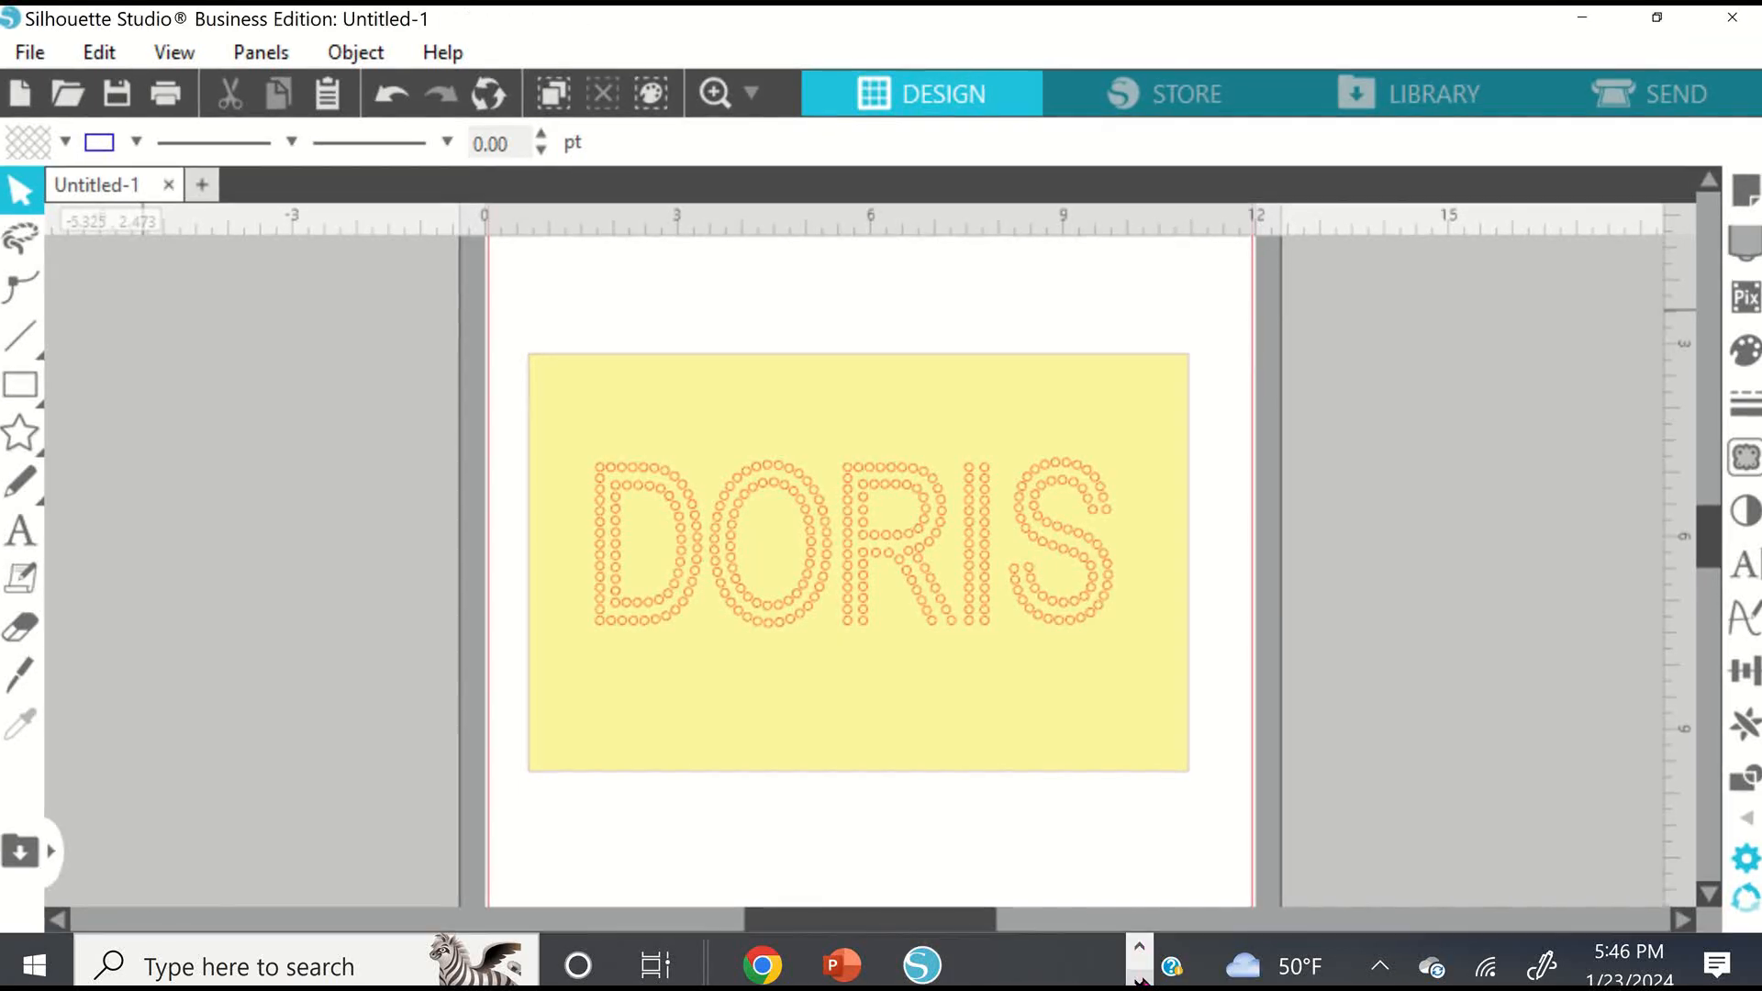
# Switch to Cricut Design Space and start an image upload, browsing the computer for the file.
pyautogui.click(1141, 953)
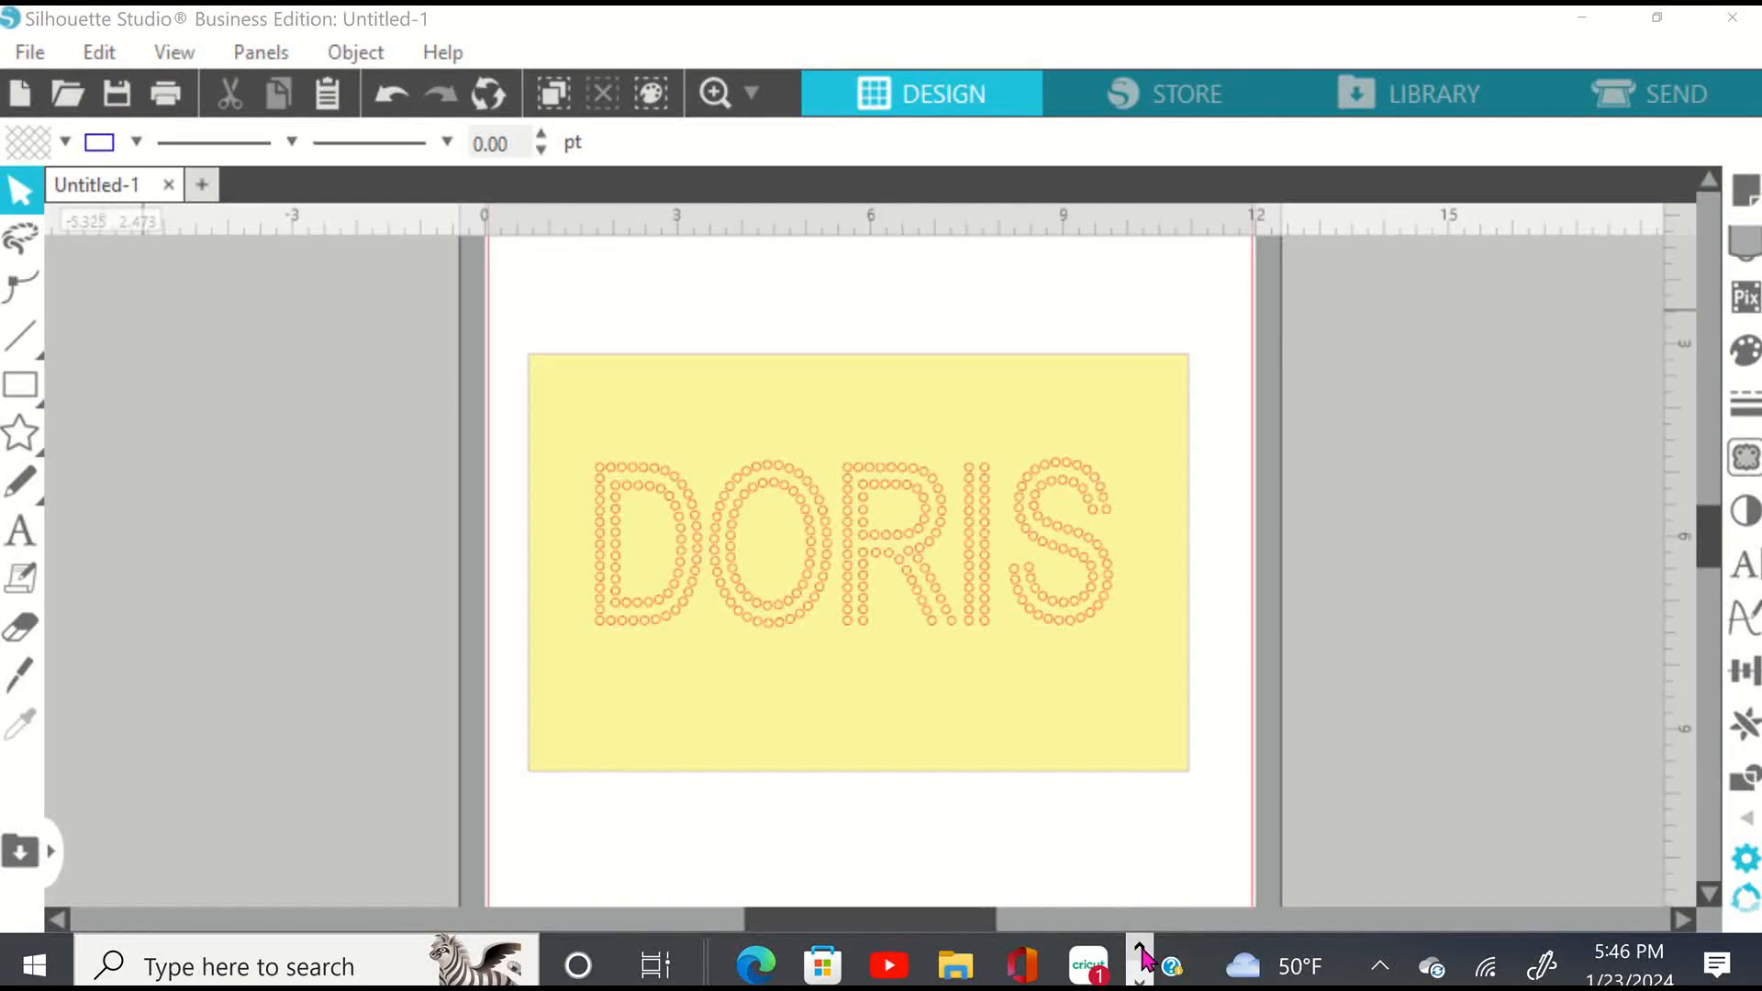
pyautogui.click(1092, 966)
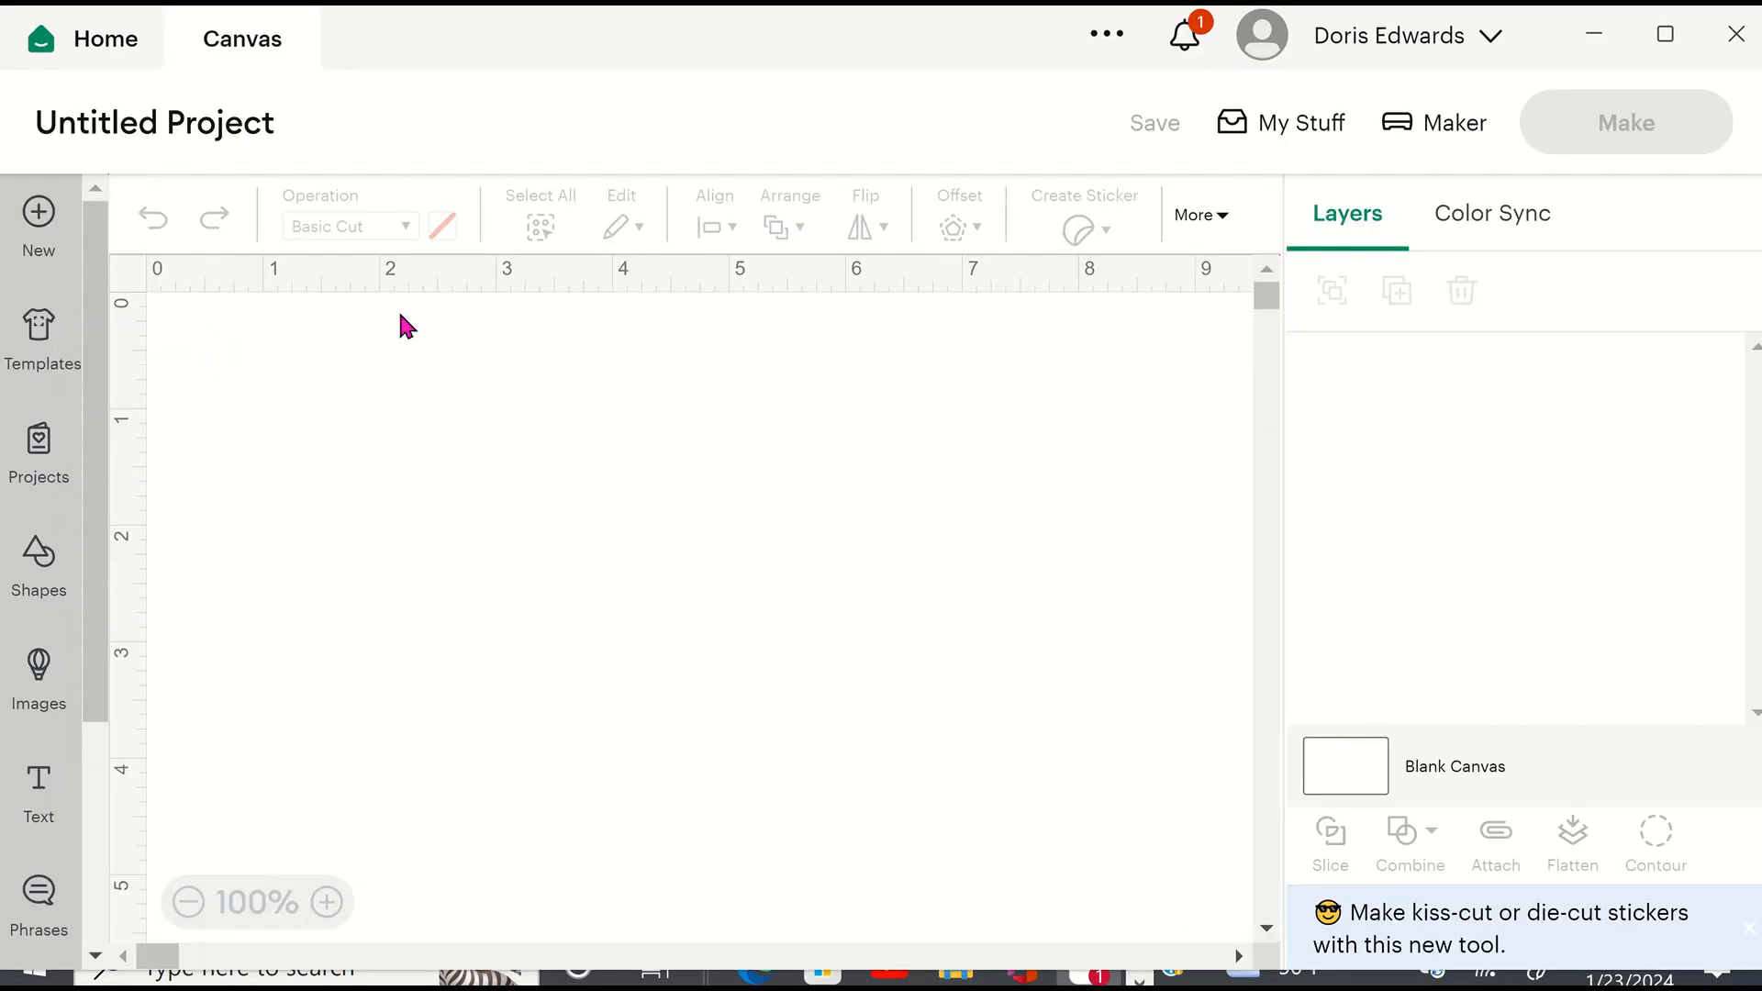
pyautogui.scroll(-3, 37, 790)
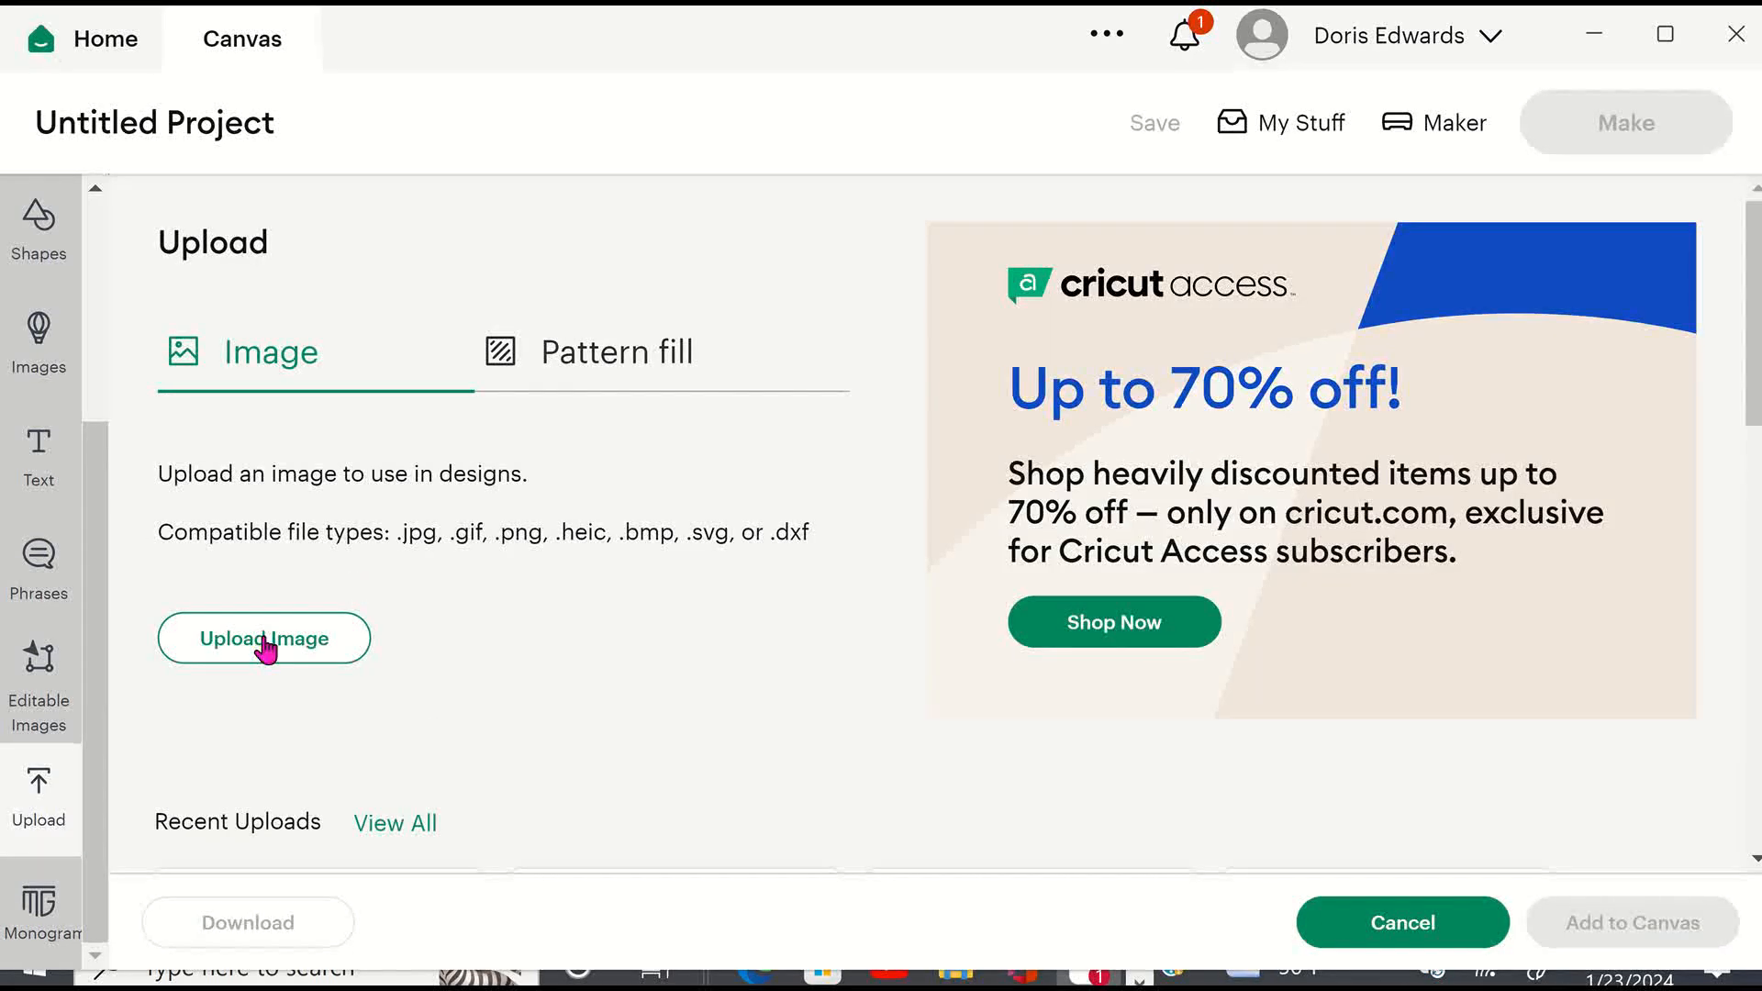
pyautogui.click(263, 643)
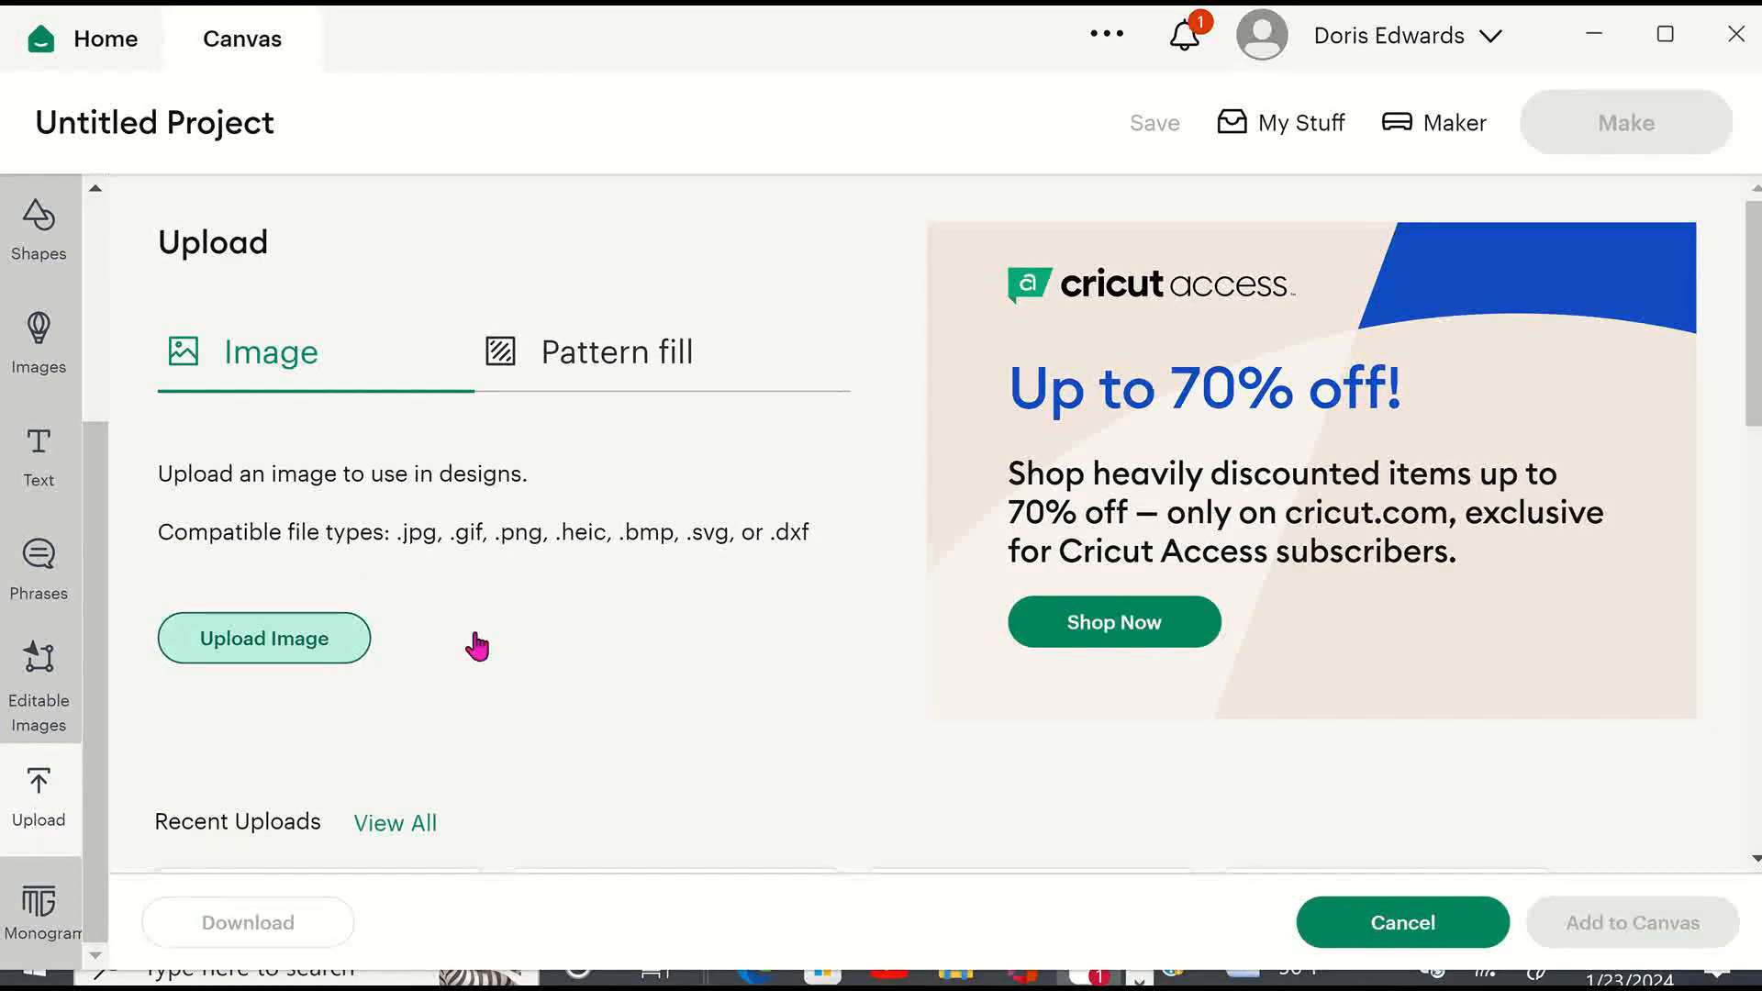
pyautogui.click(898, 487)
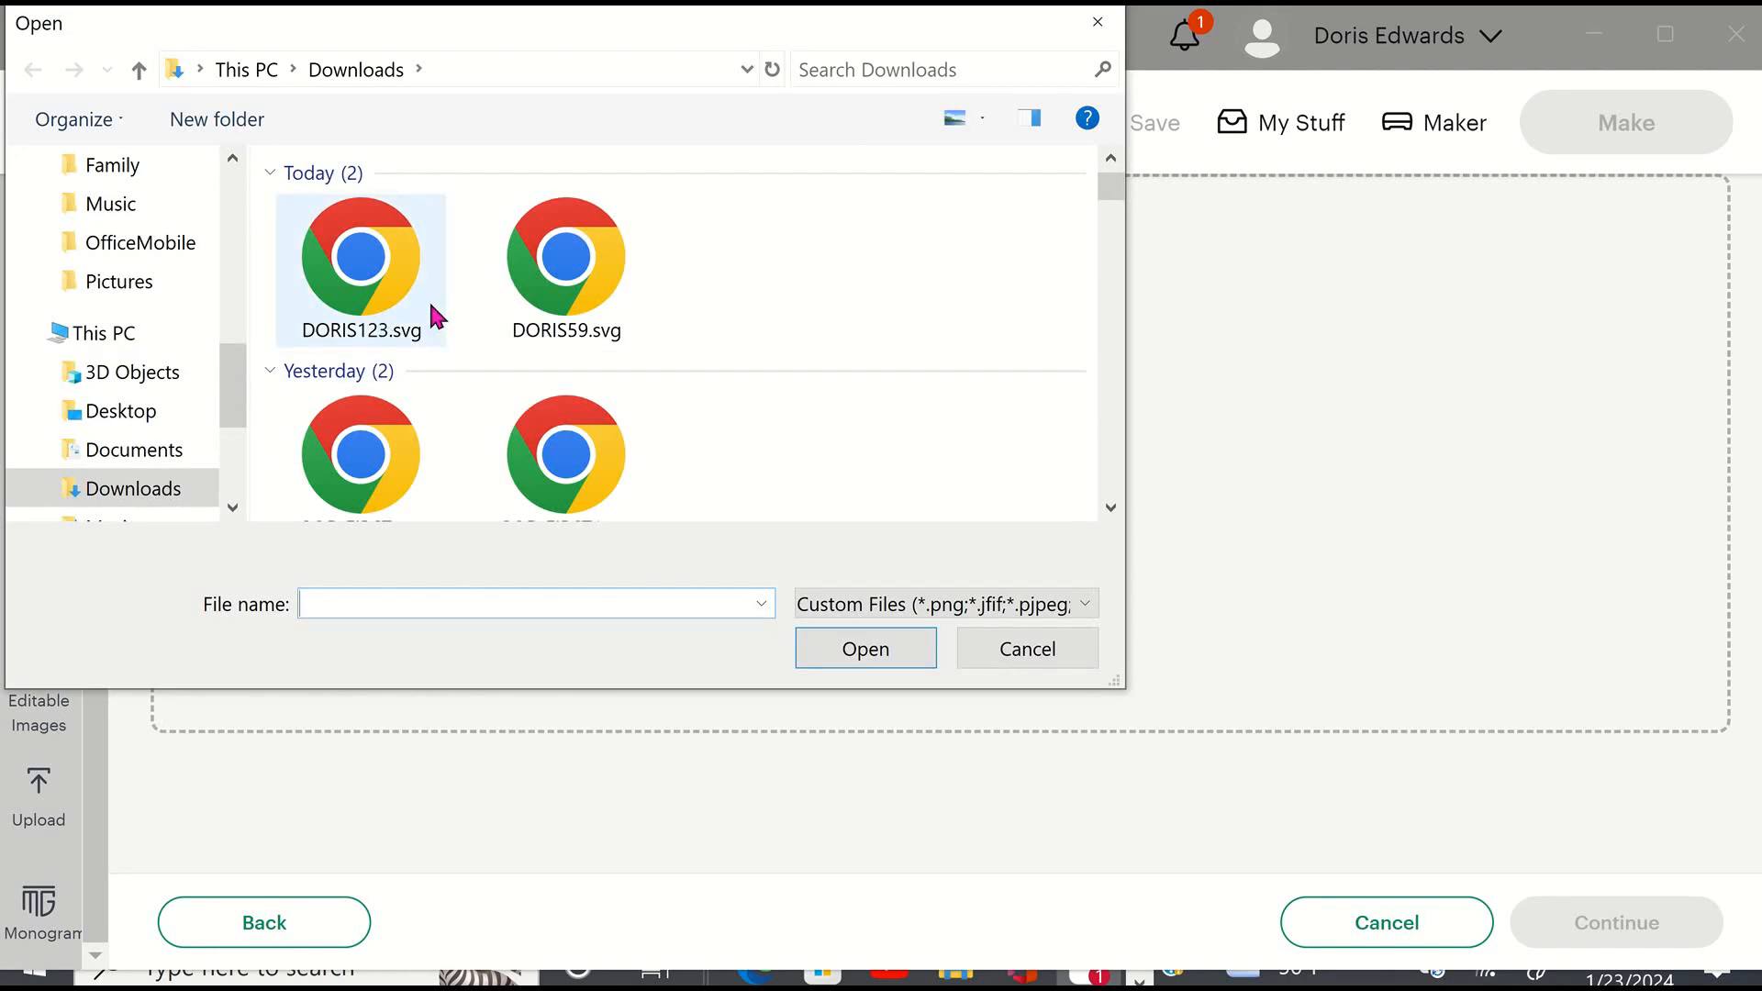
# Choose the saved SVG file ending in 59 from Downloads and upload it as a cut image.
pyautogui.click(369, 257)
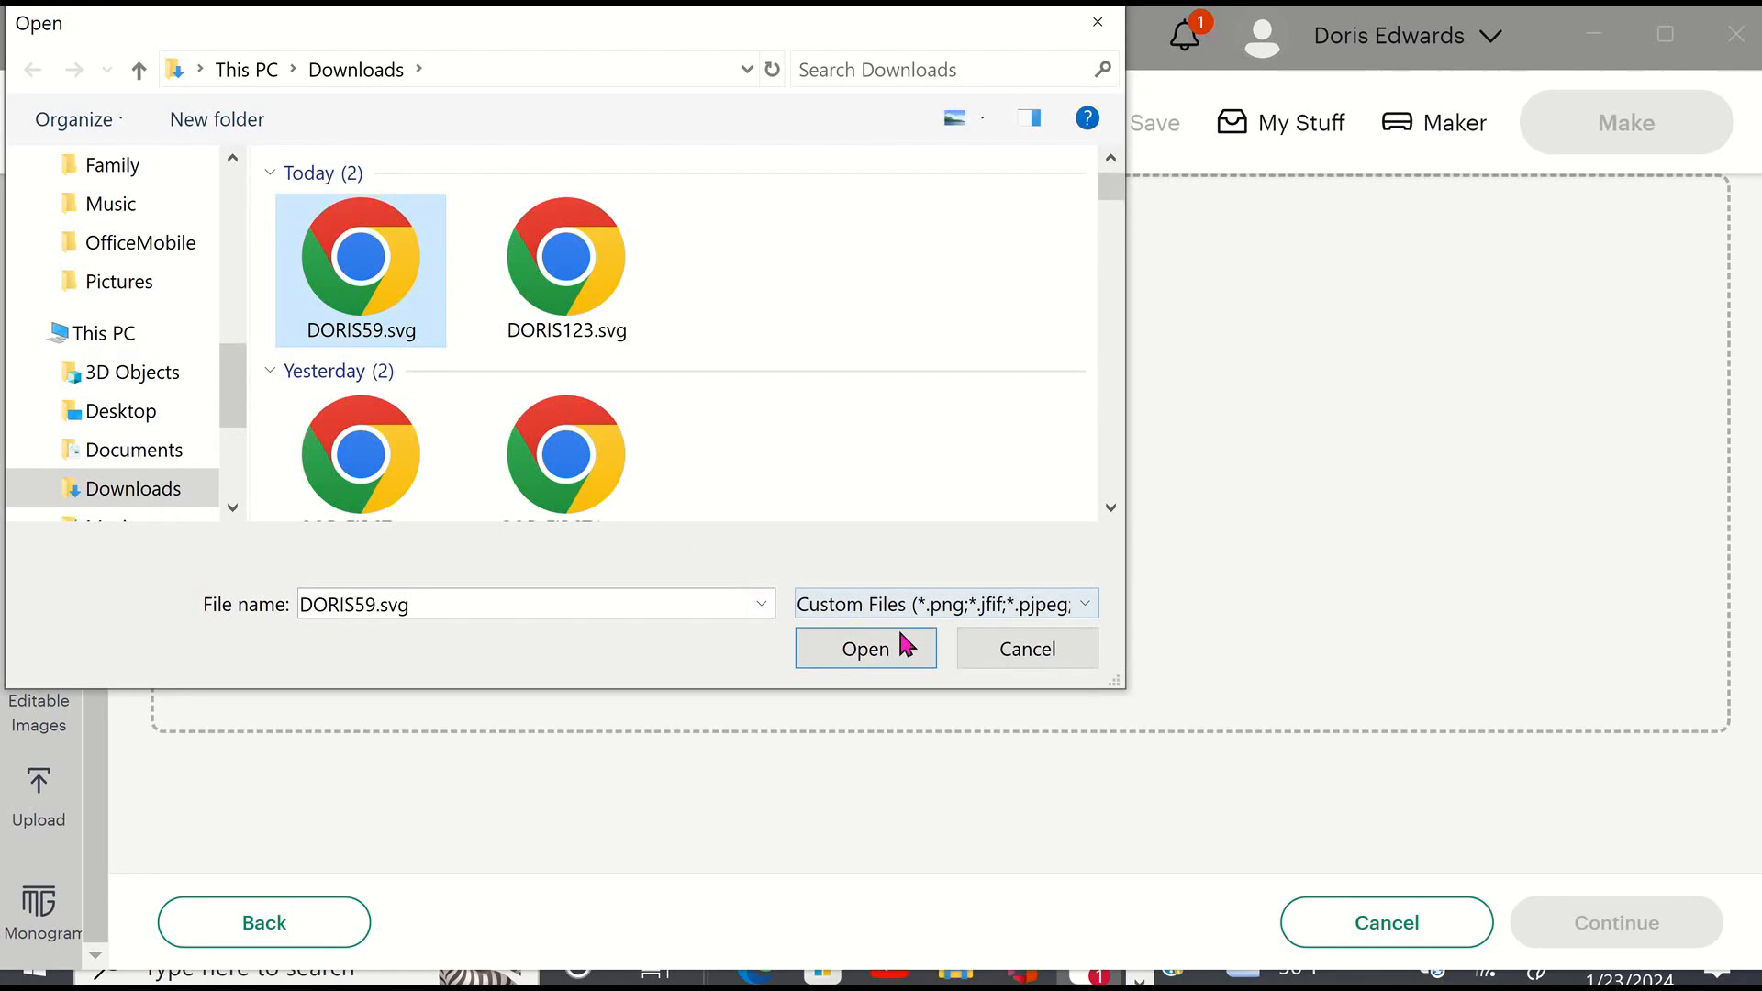
pyautogui.click(865, 649)
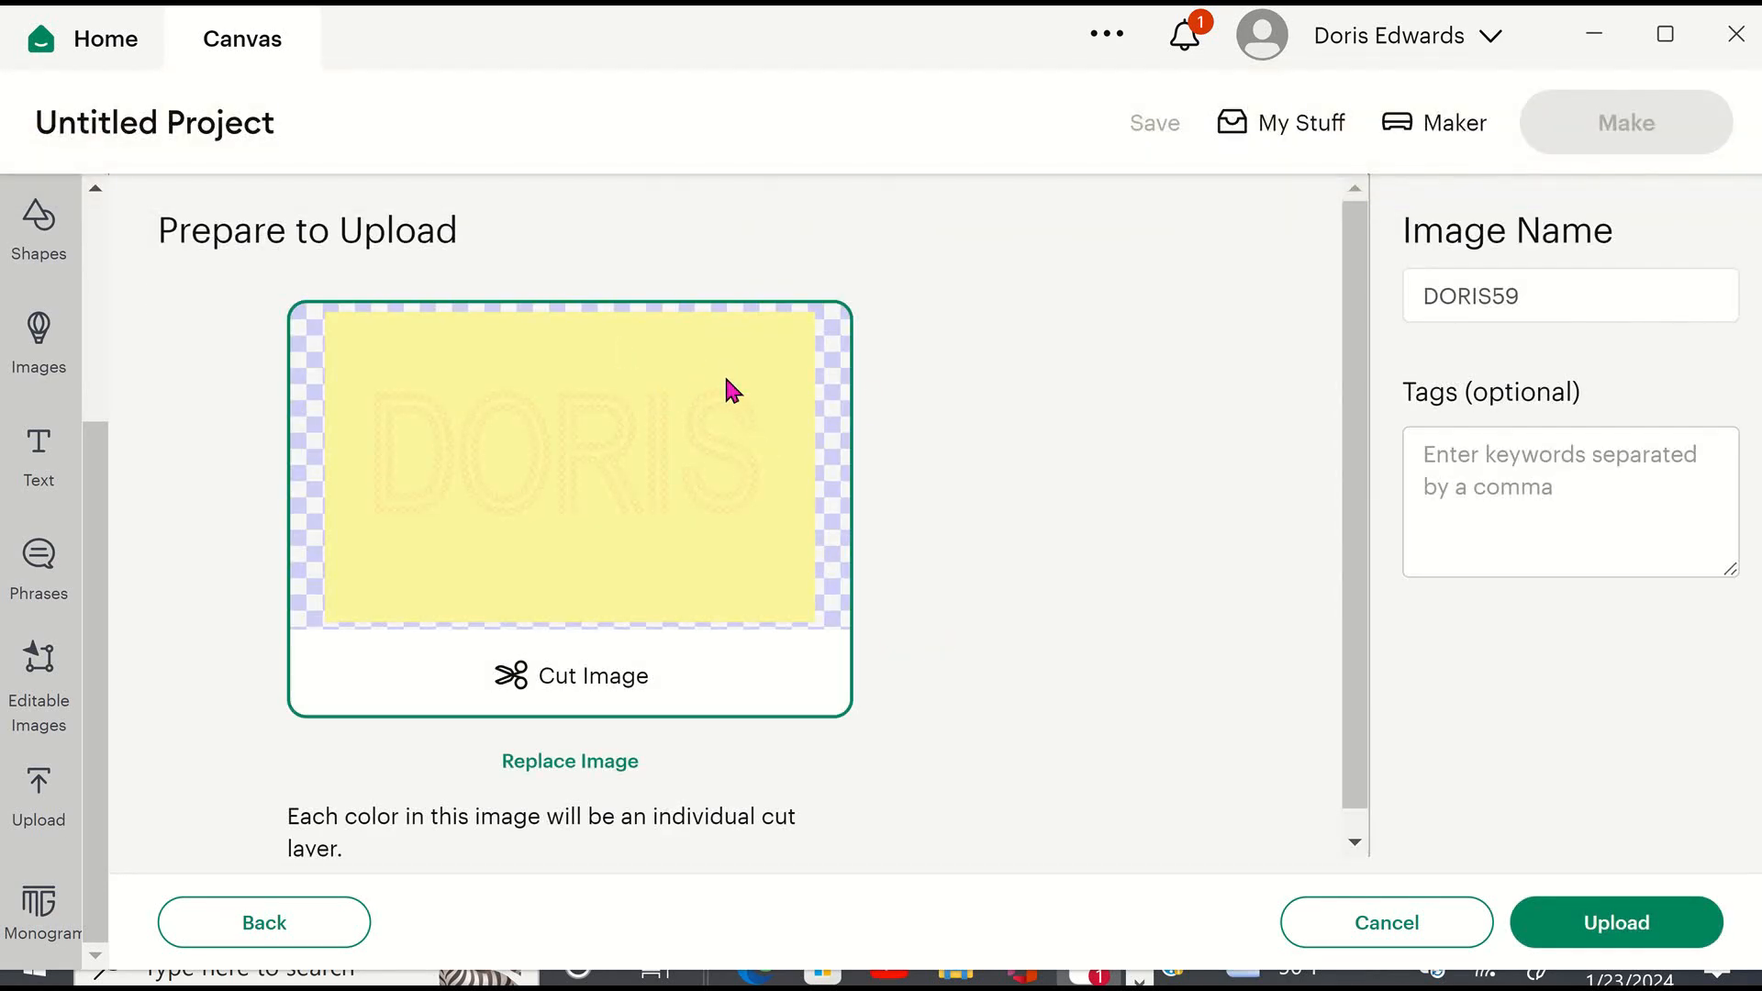
pyautogui.click(1612, 922)
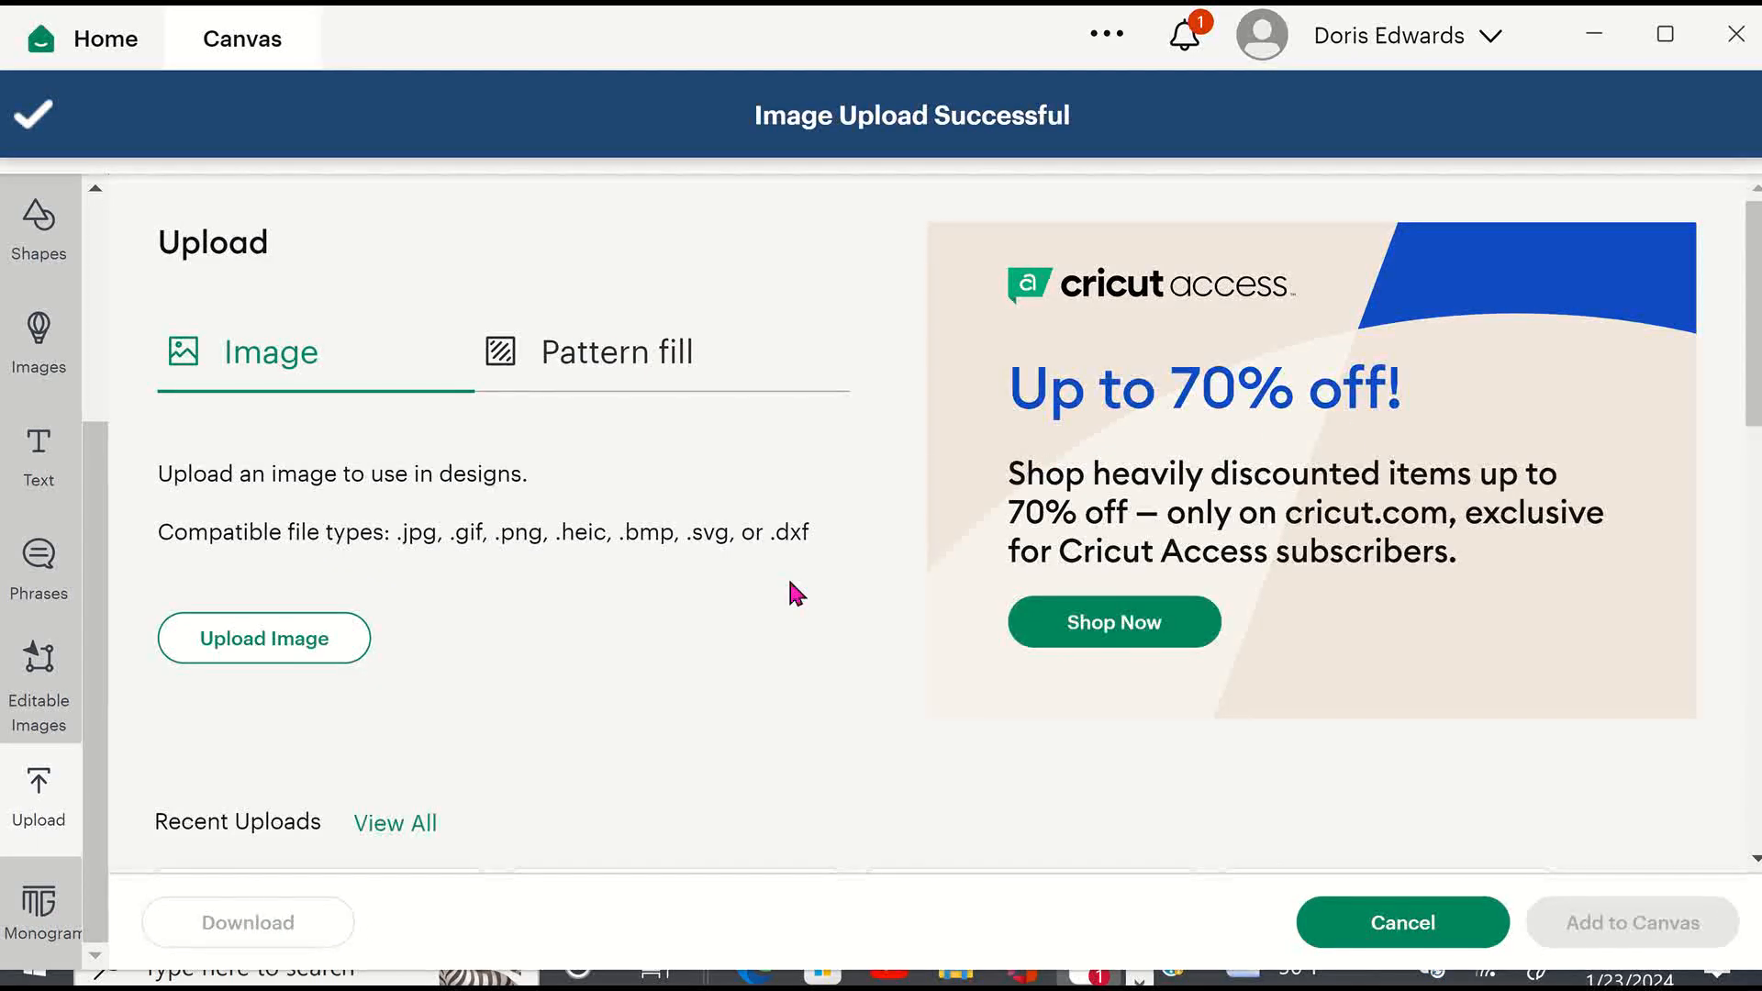
# Add the newly uploaded rhinestone design to the canvas and move it to the canvas's upper-left corner.
pyautogui.scroll(-5, 689, 631)
pyautogui.click(362, 555)
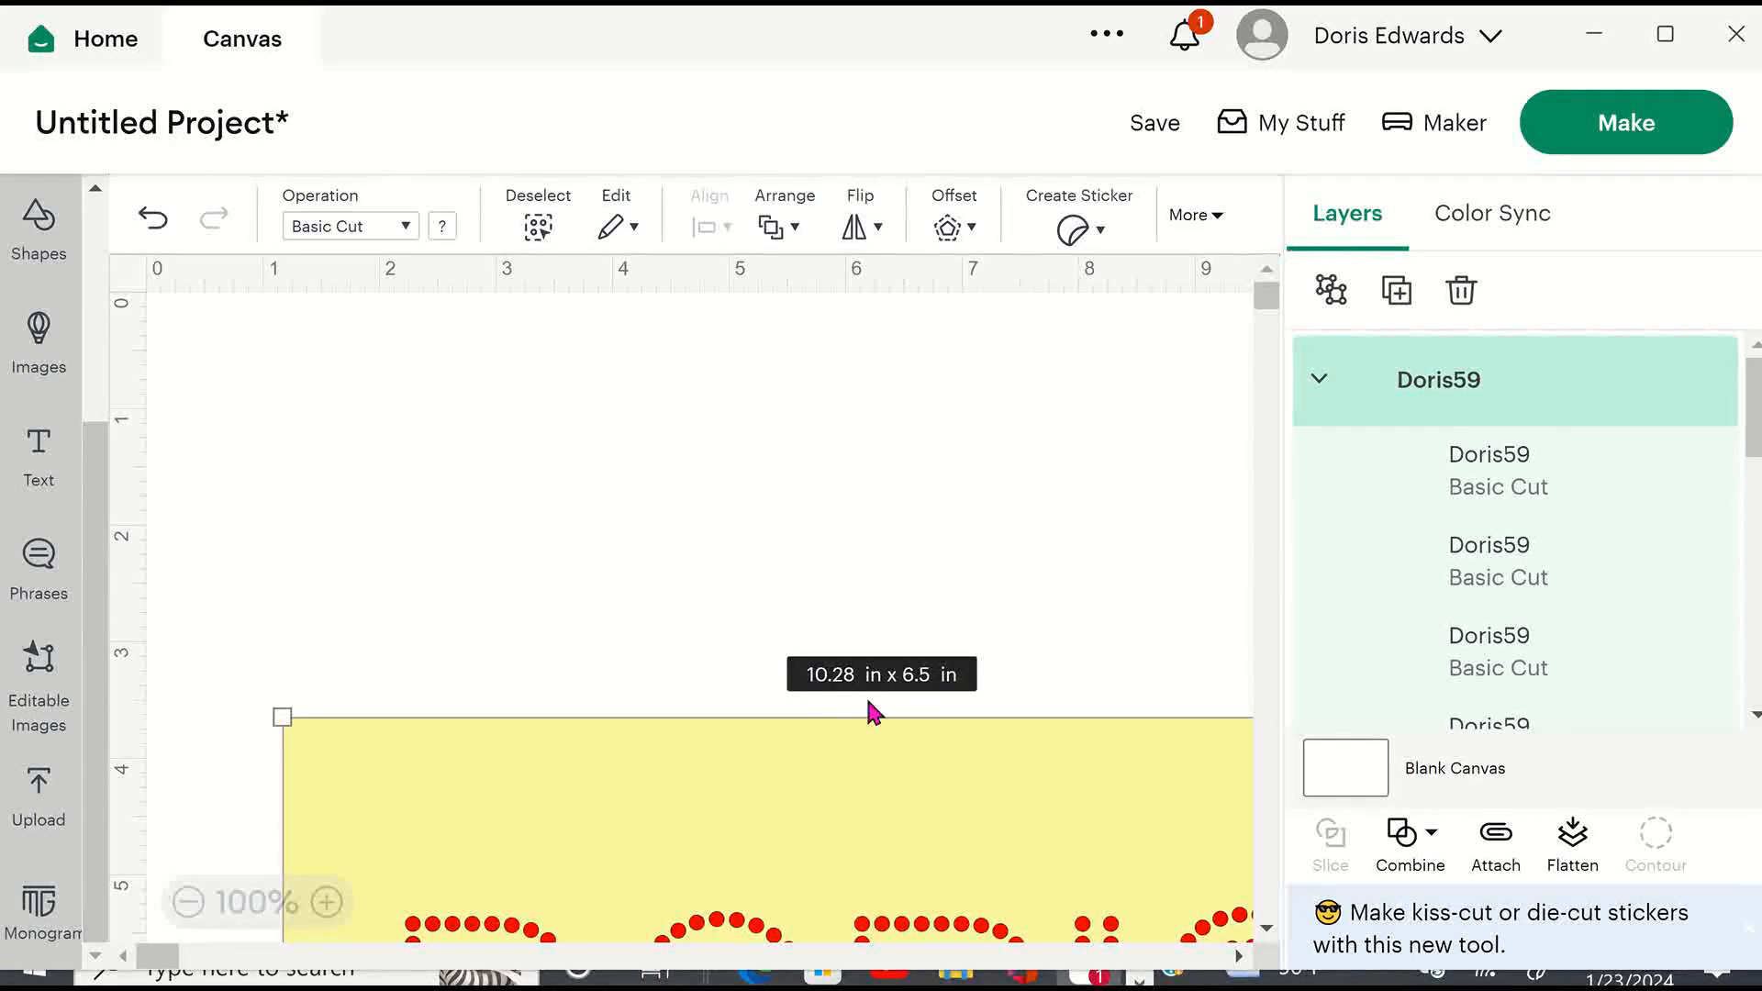
pyautogui.click(923, 702)
pyautogui.moveTo(775, 823); pyautogui.dragTo(649, 413)
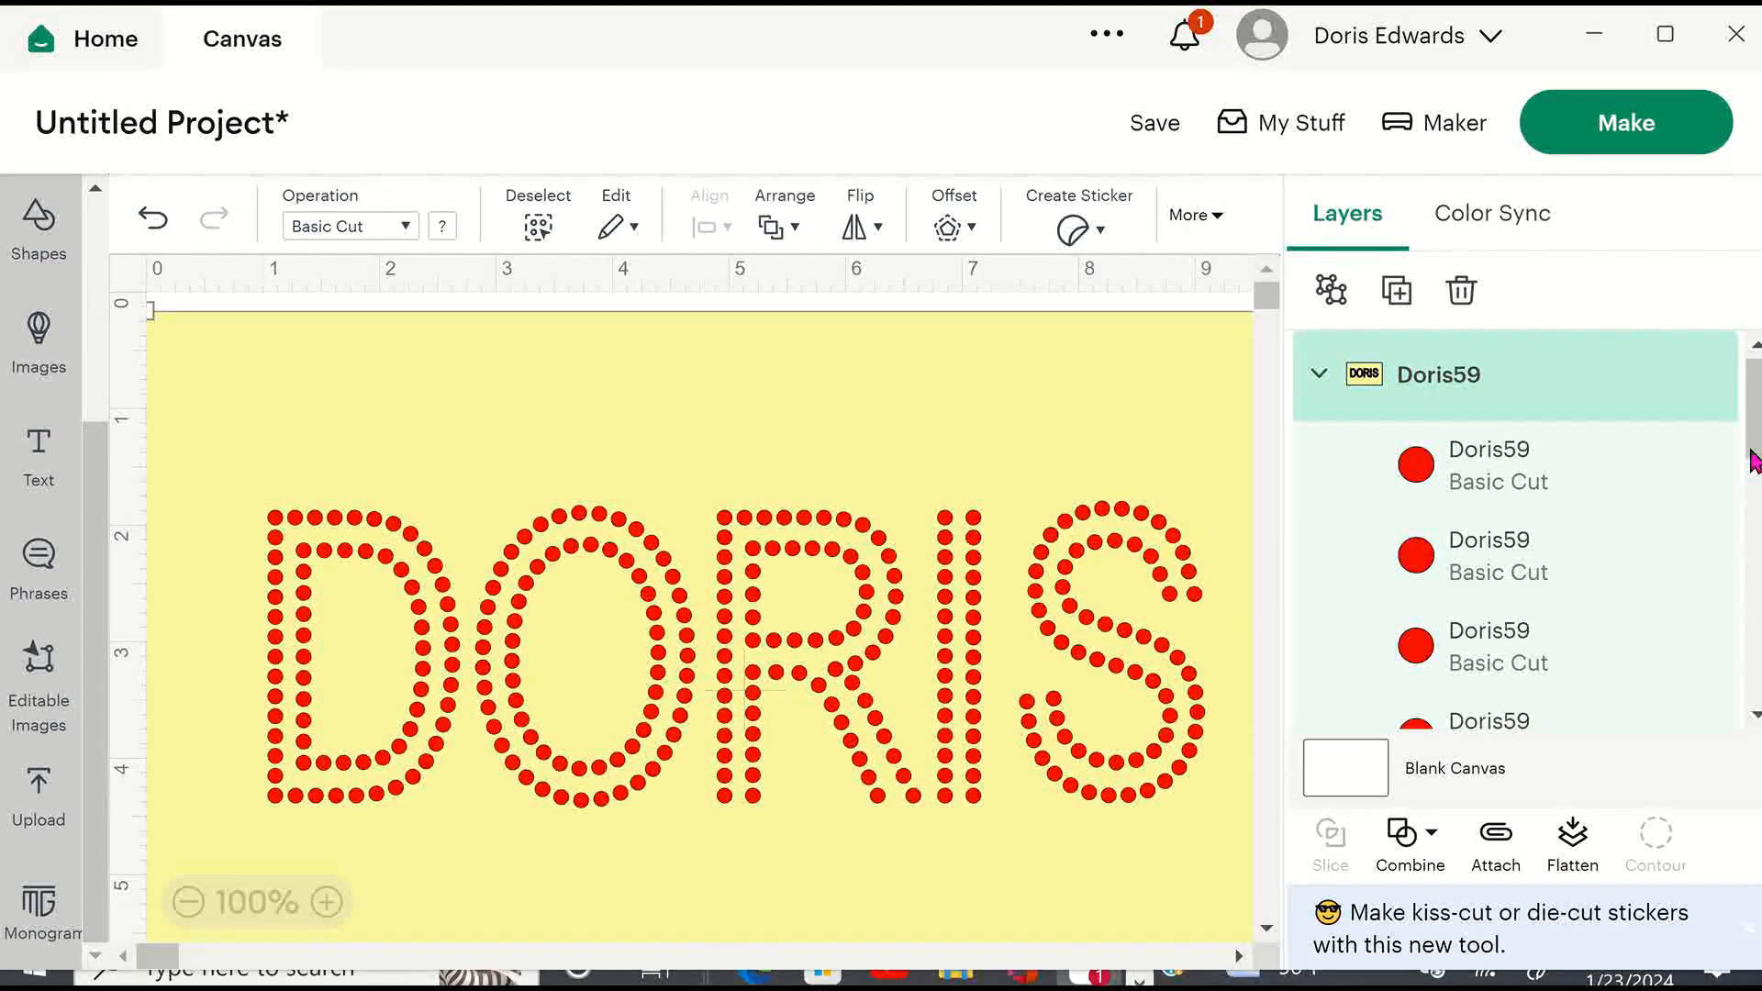
# Hide the yellow background rectangle, the last layer in the uploaded design's group, leaving only the red circles on the canvas.
pyautogui.moveTo(1753, 459); pyautogui.dragTo(1754, 679)
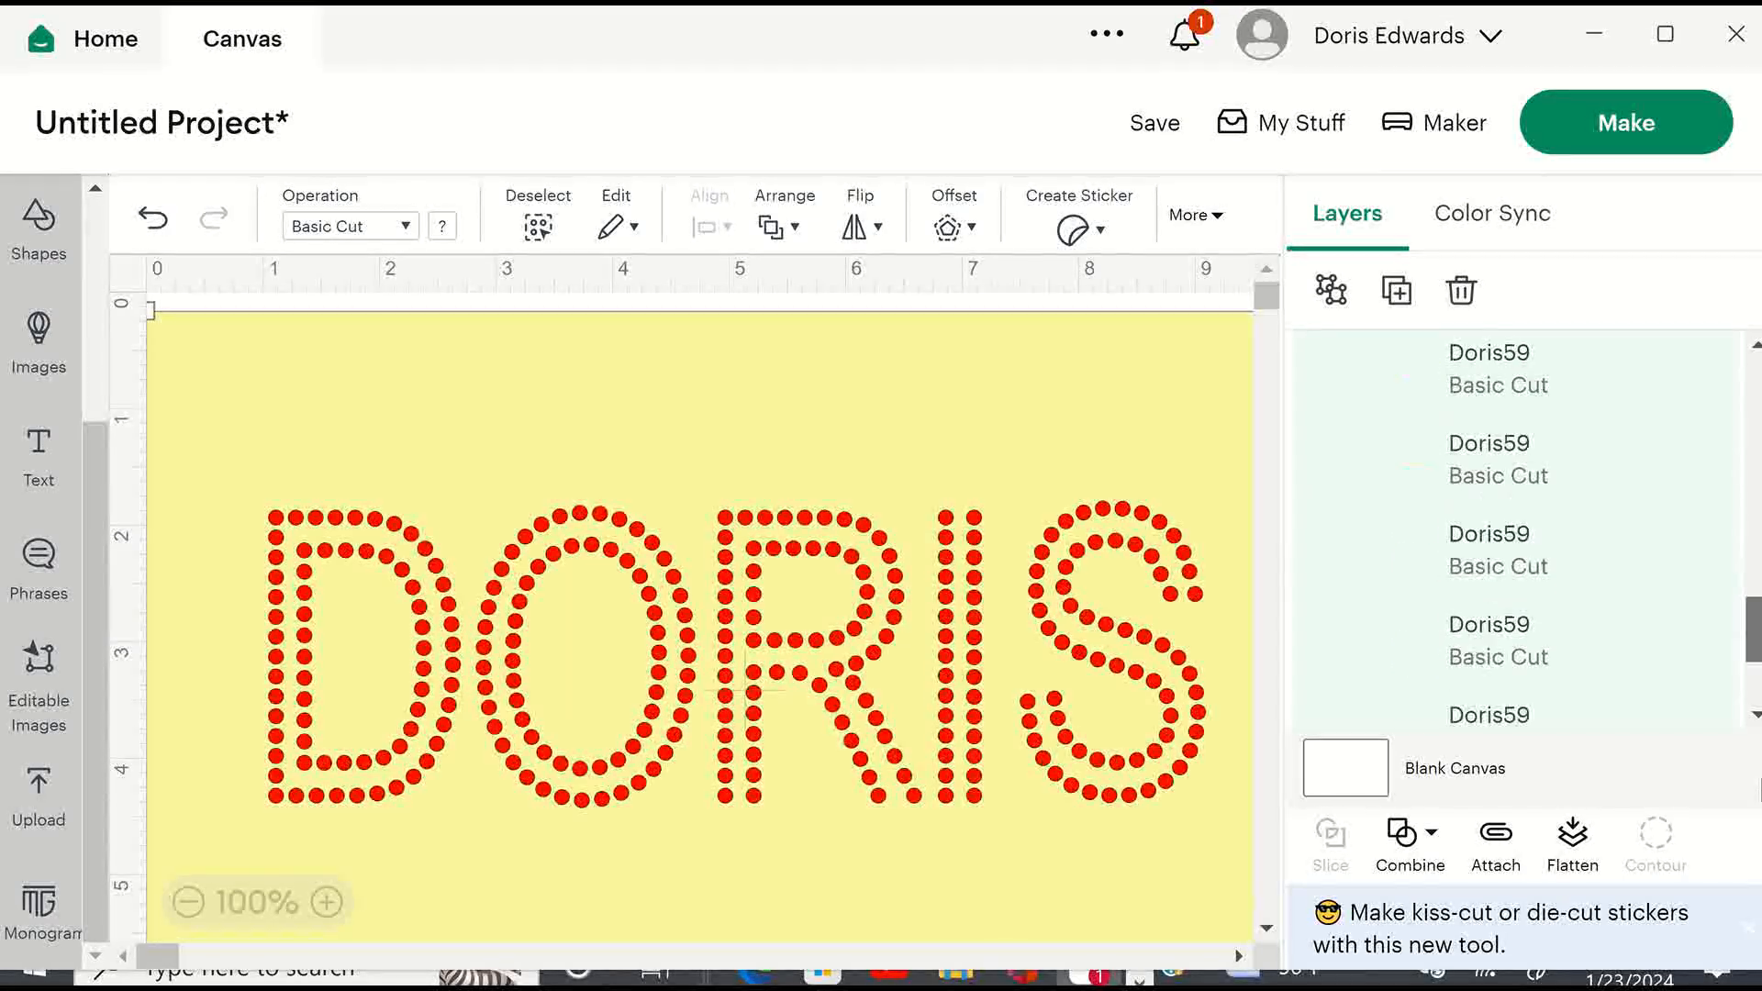
pyautogui.moveTo(1755, 583); pyautogui.dragTo(1758, 712)
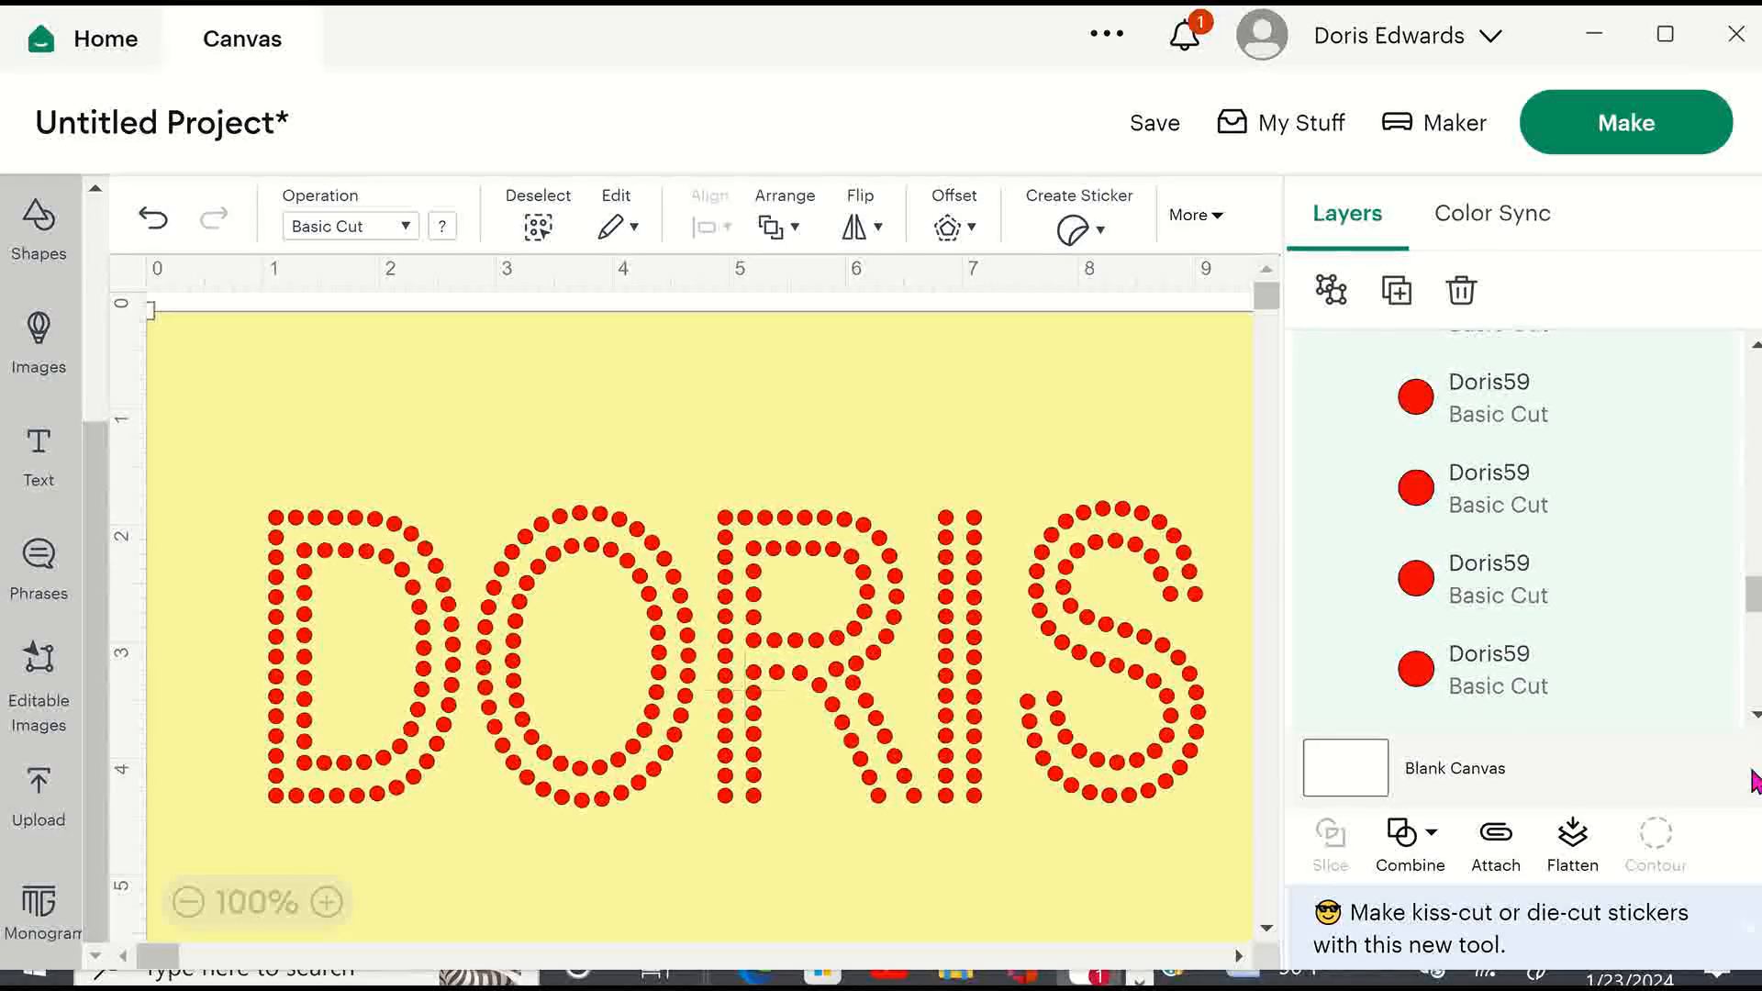
pyautogui.click(1757, 717)
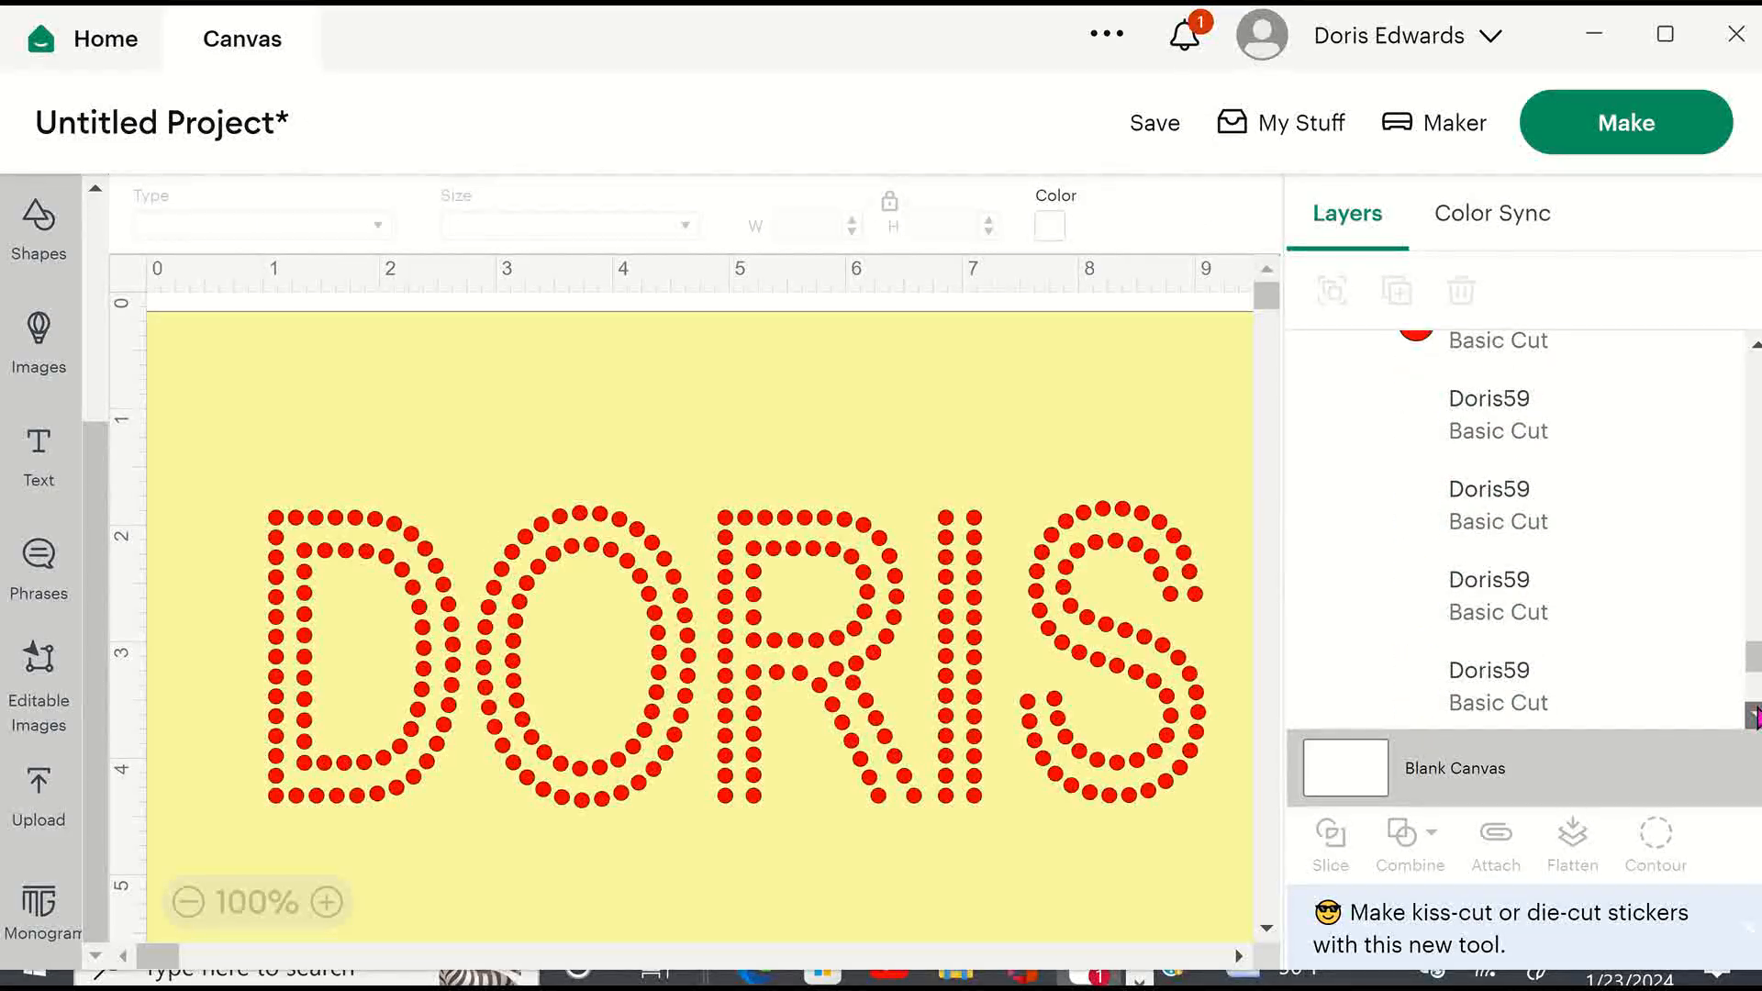
pyautogui.click(1757, 717)
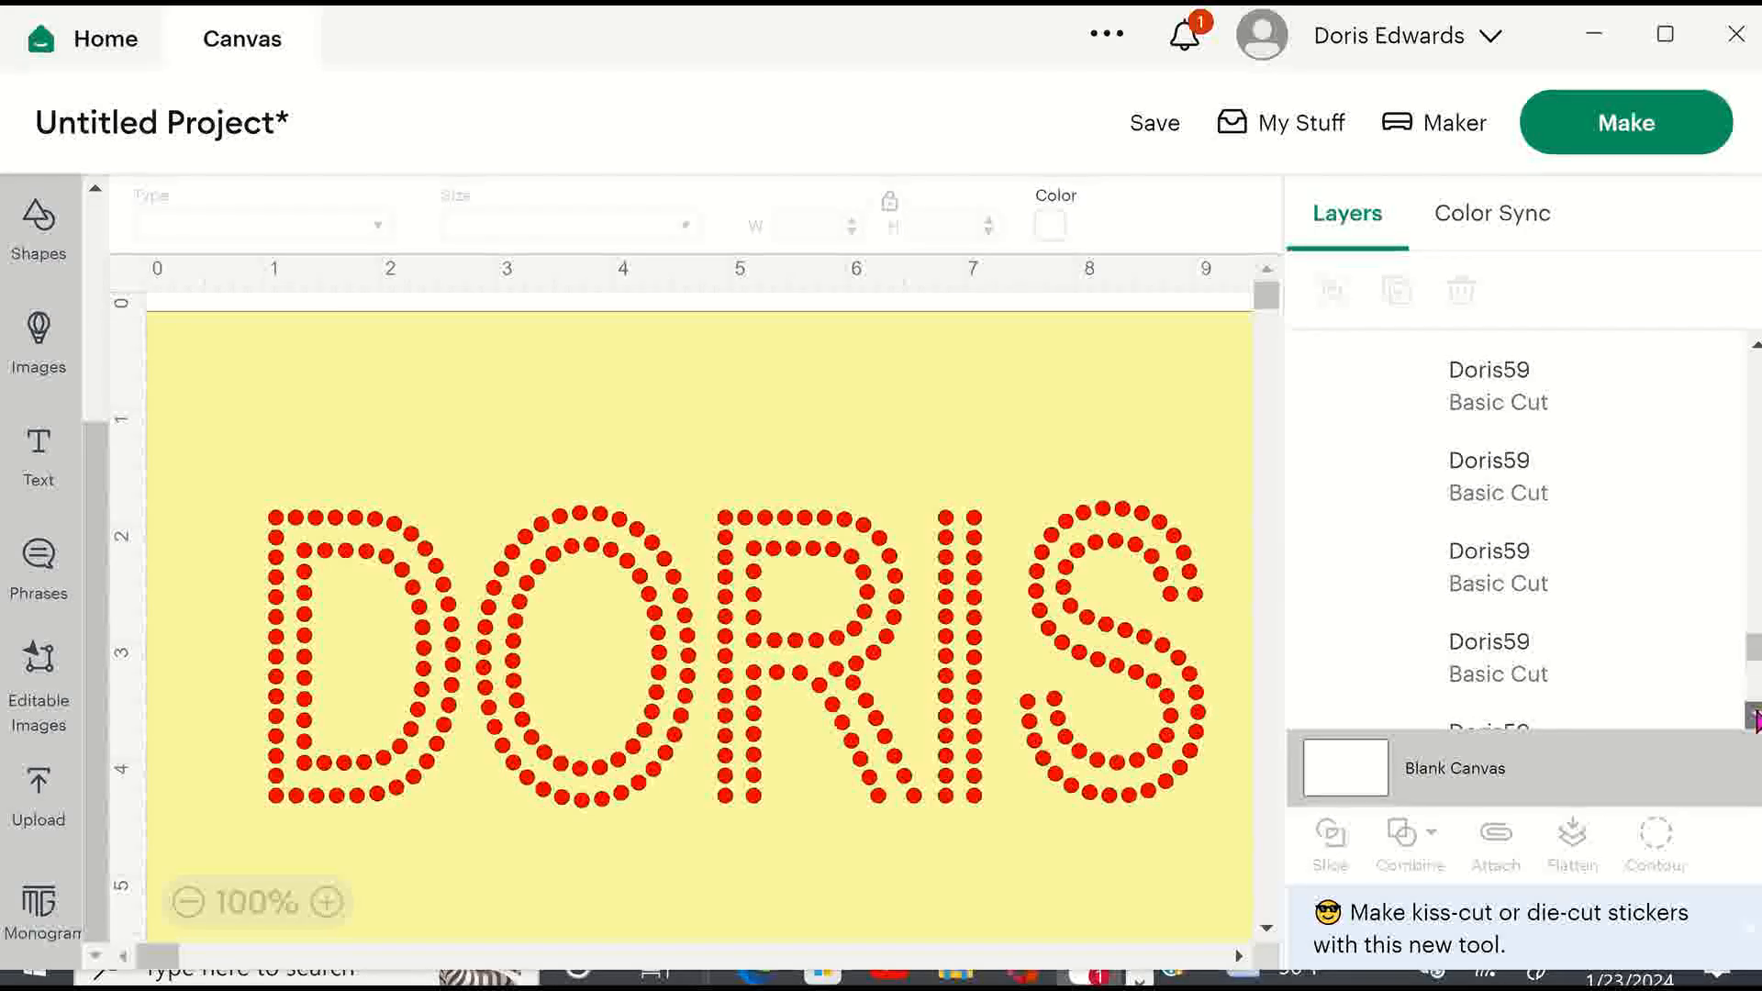
pyautogui.click(1756, 717)
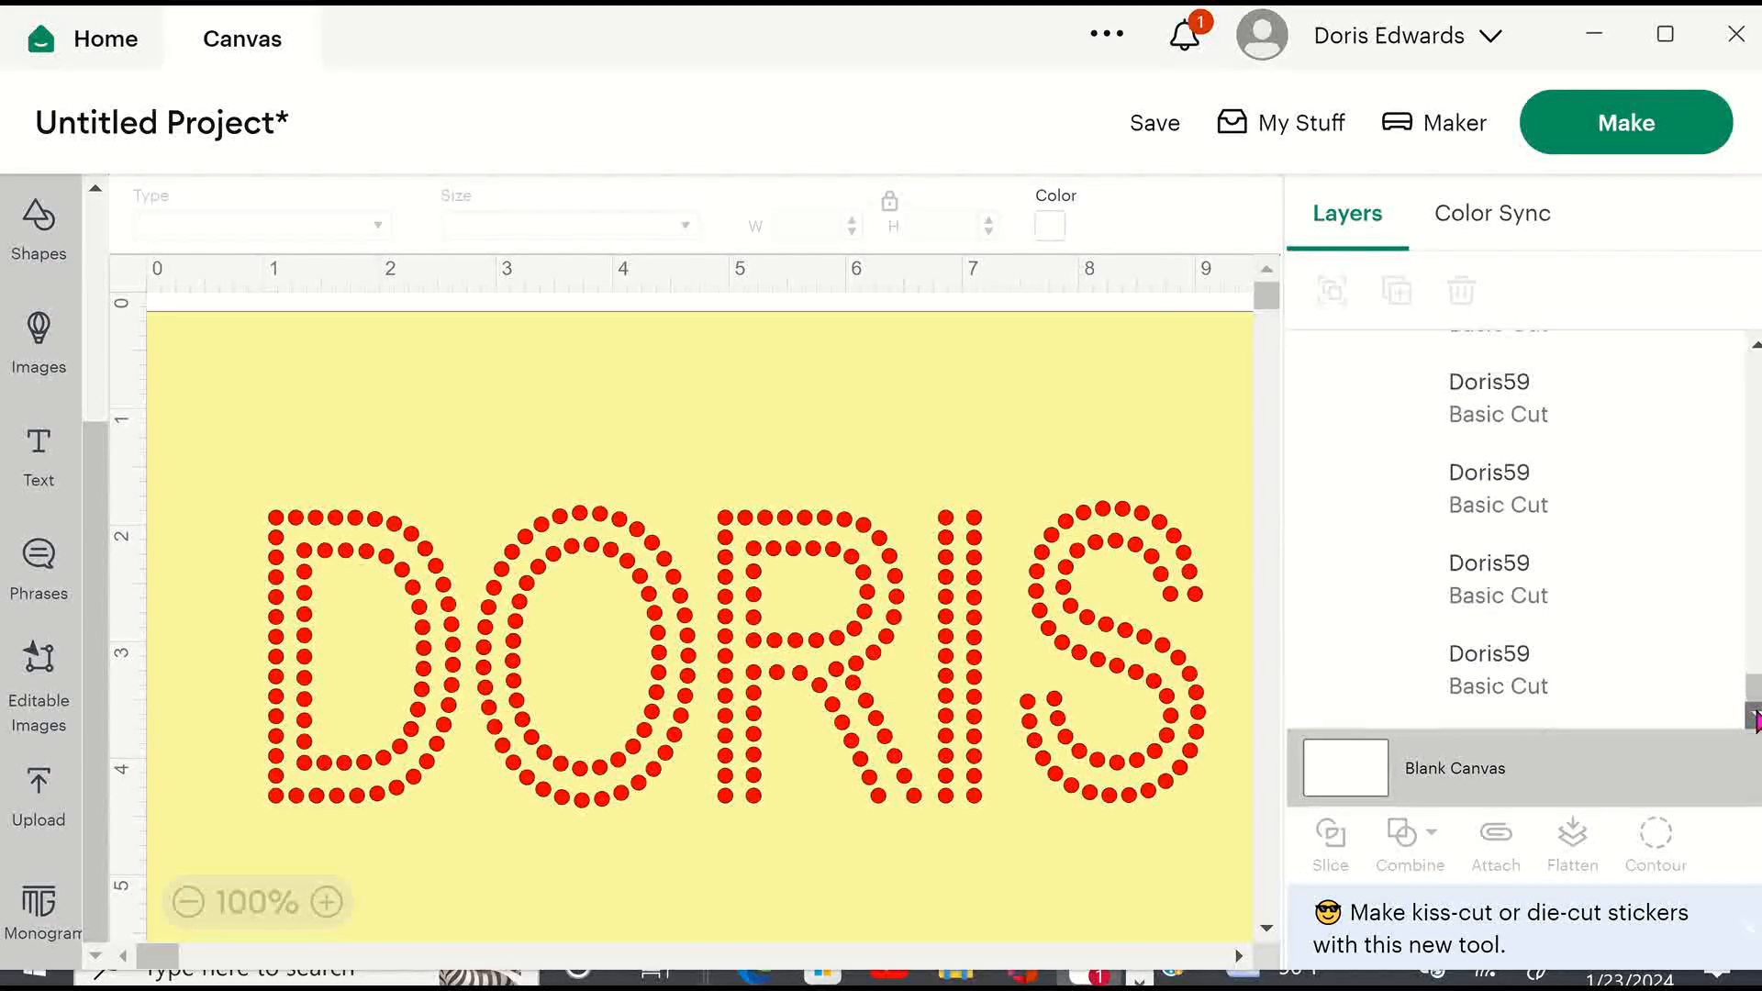
pyautogui.click(1757, 717)
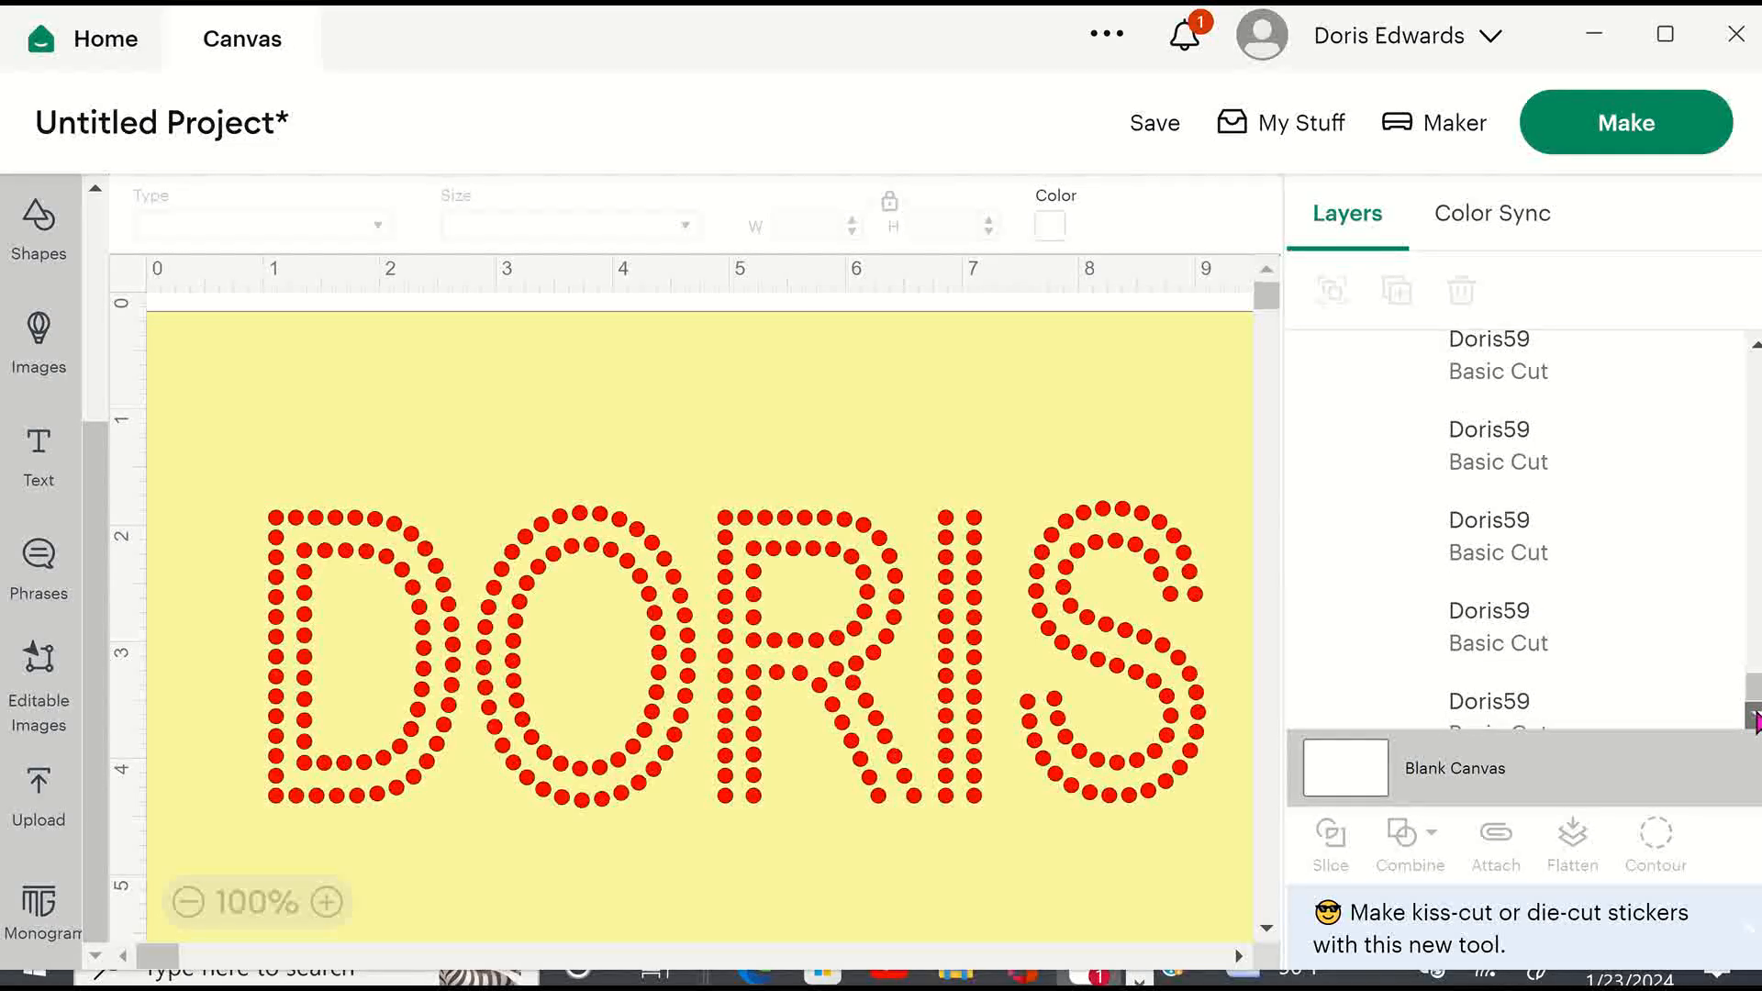
pyautogui.click(1755, 719)
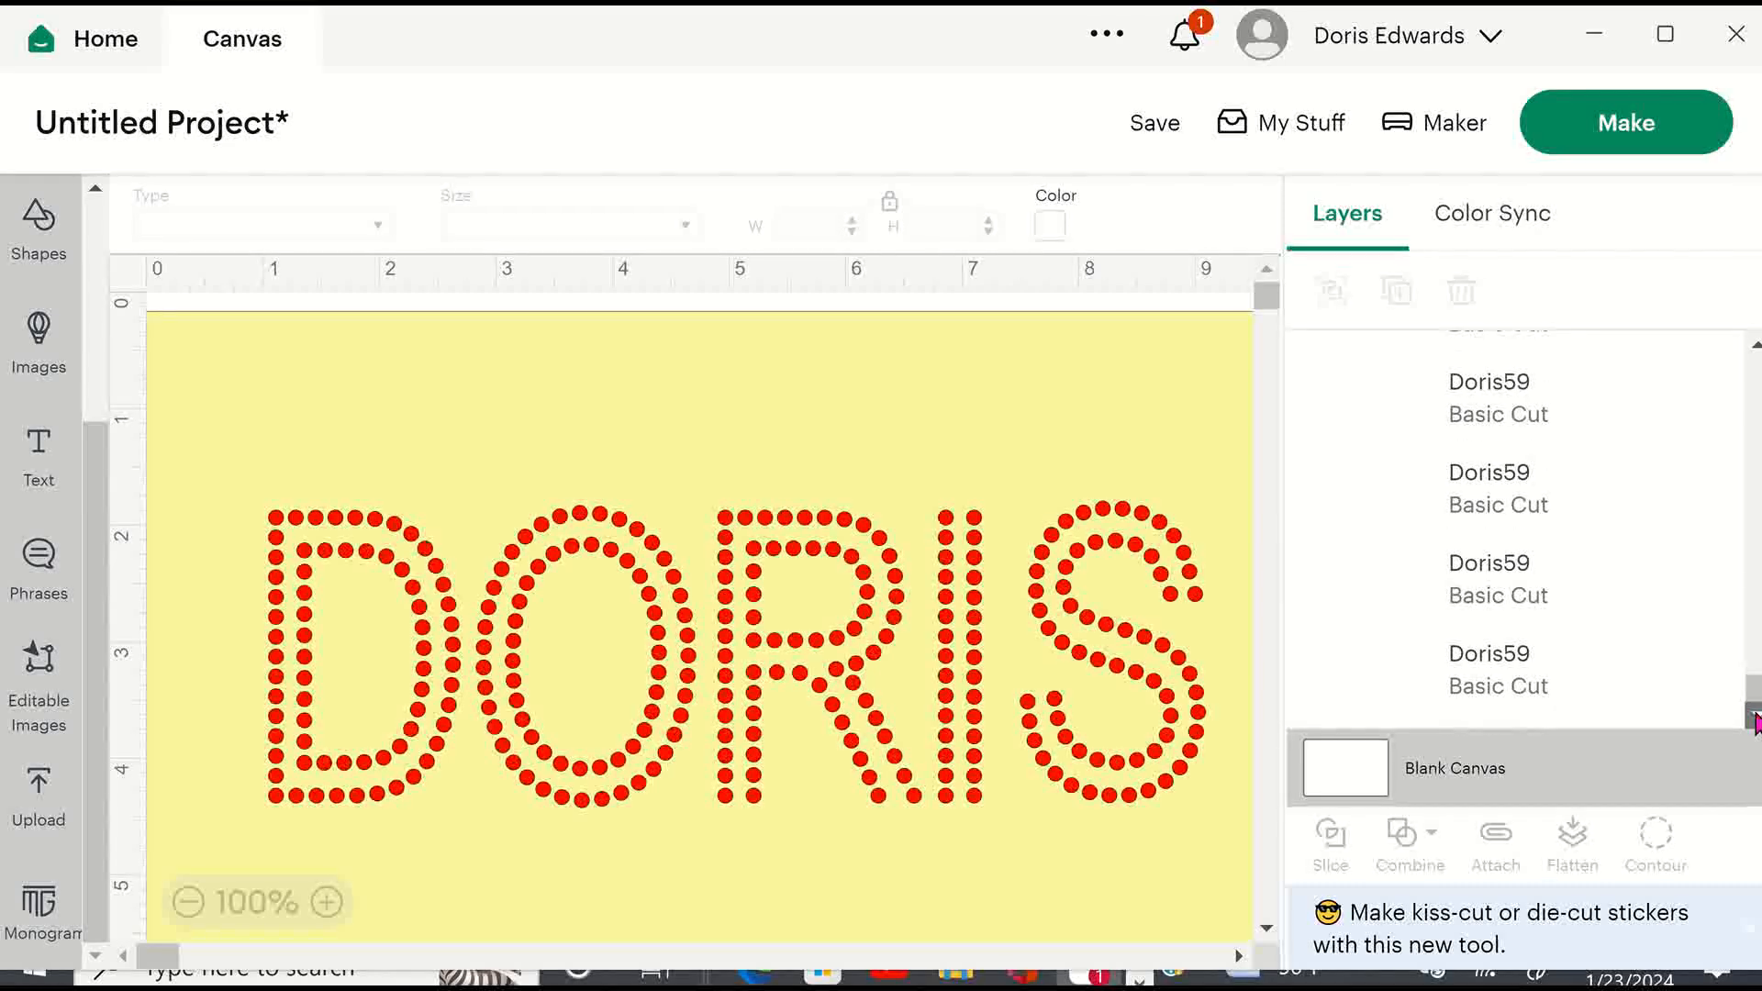
pyautogui.click(1755, 718)
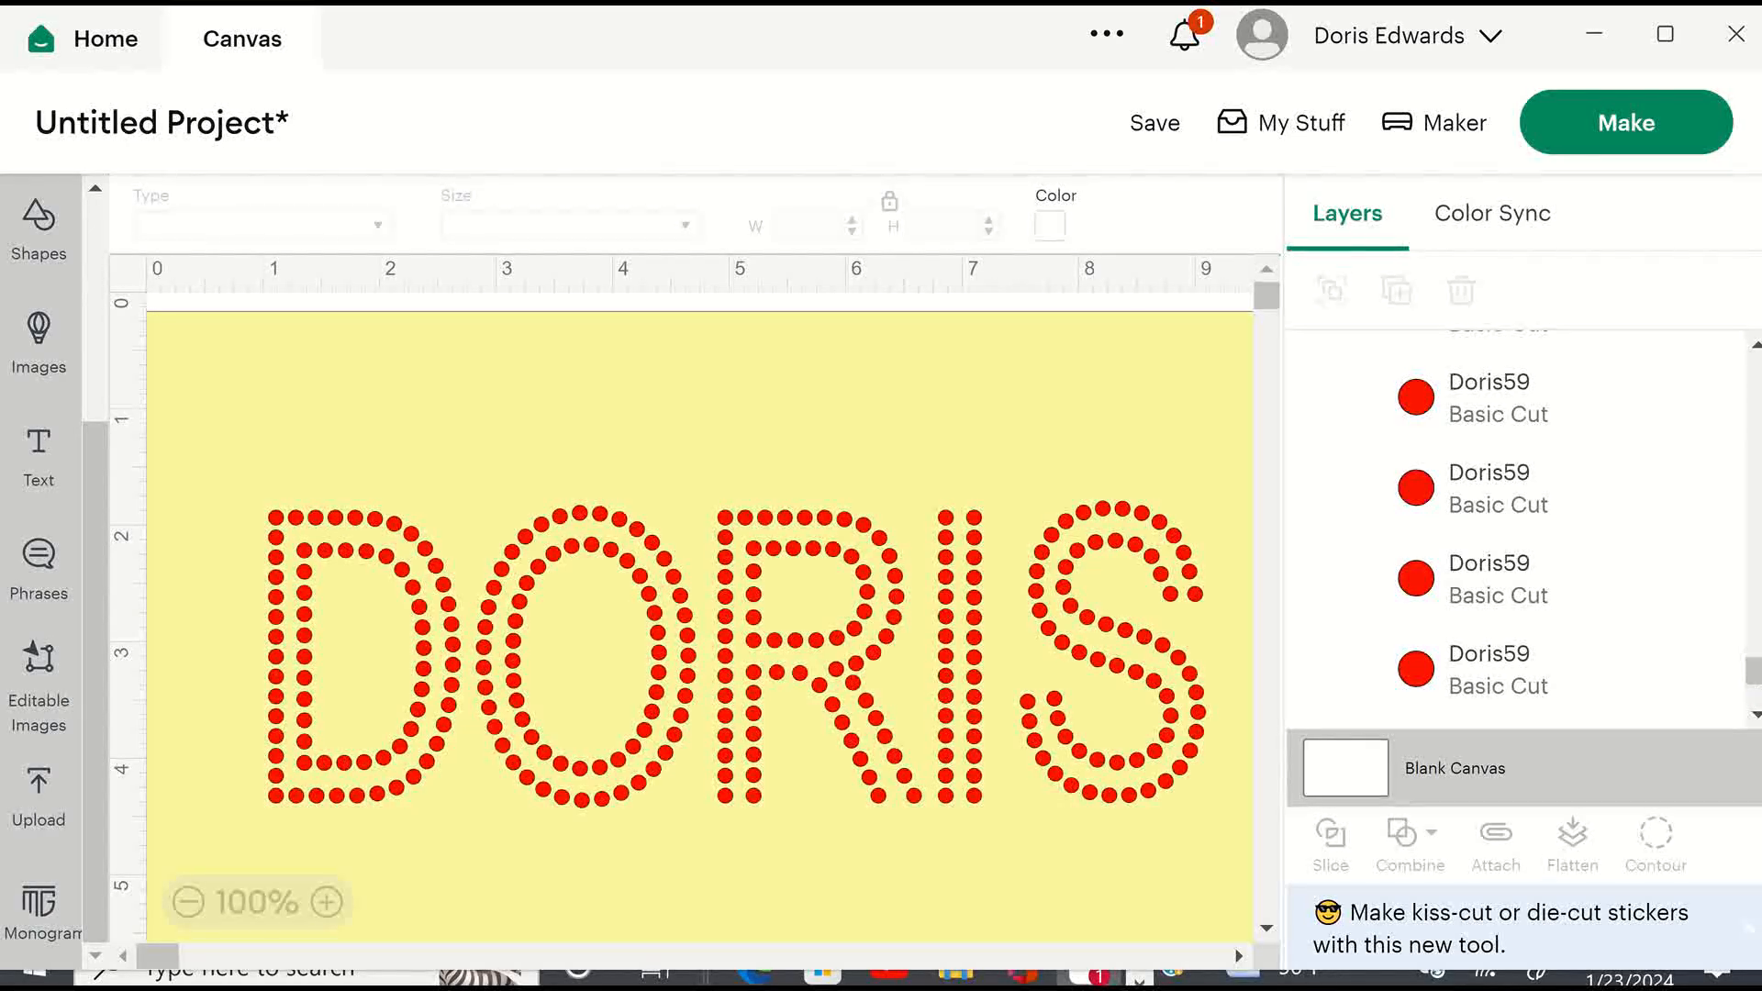
pyautogui.moveTo(1754, 701); pyautogui.dragTo(1754, 707)
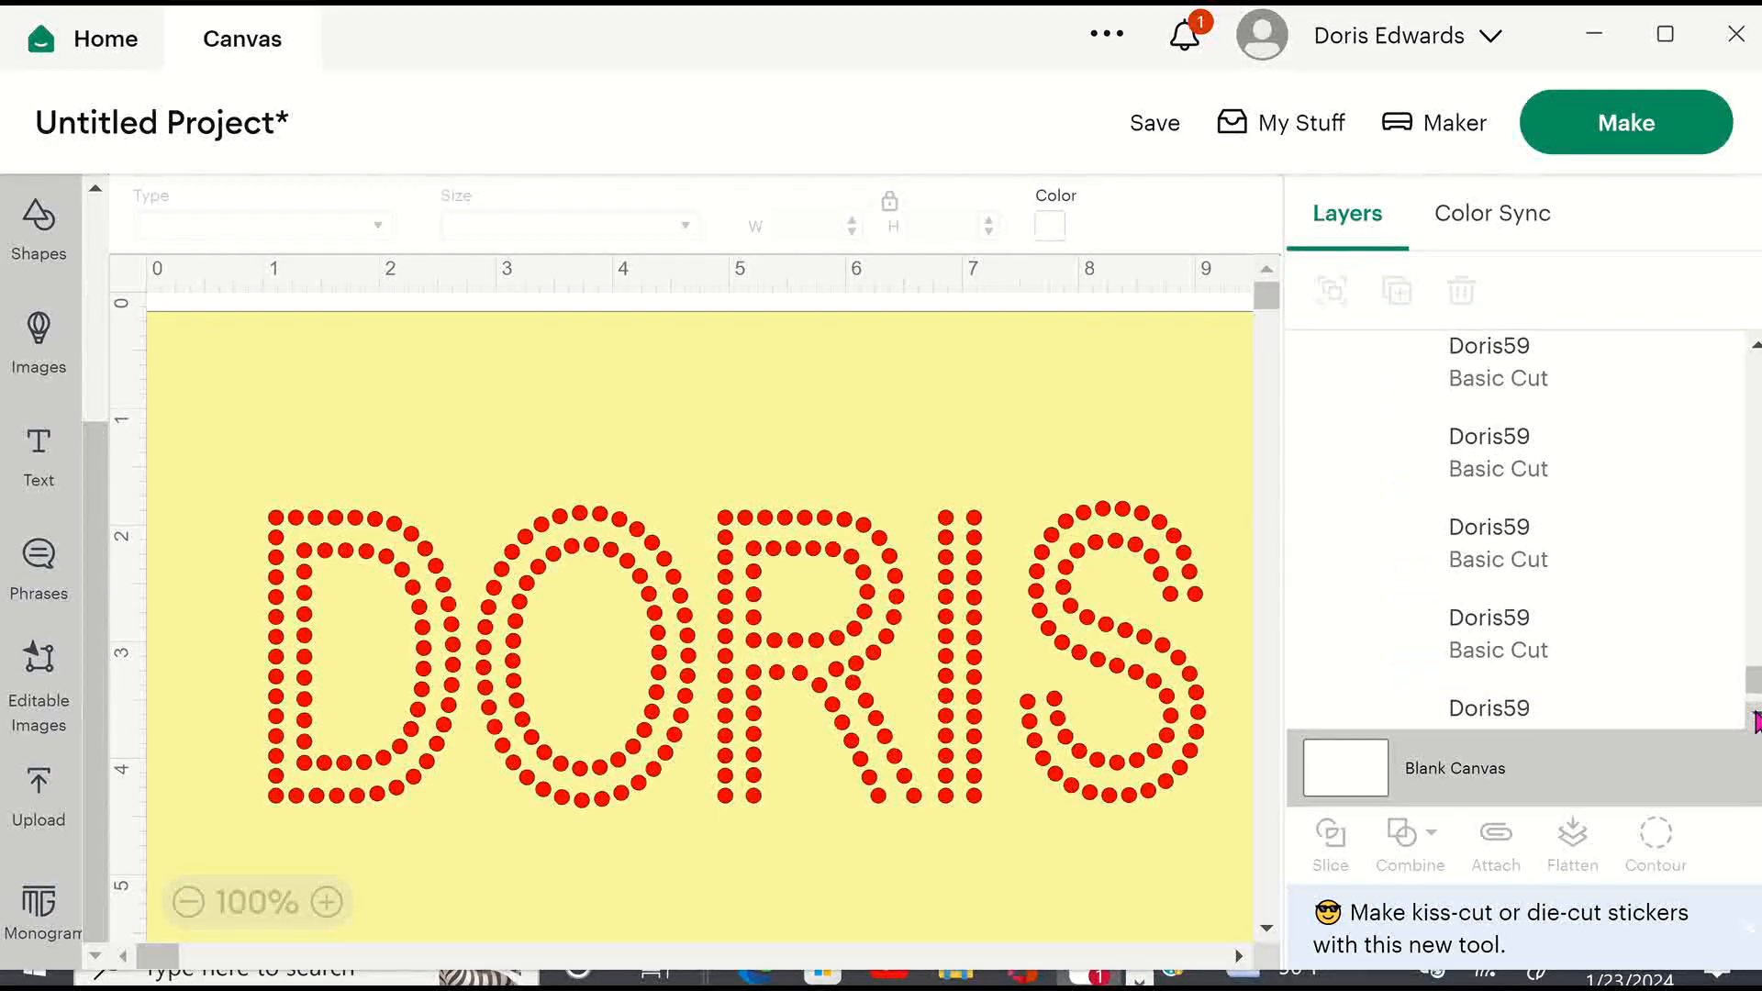
pyautogui.click(1754, 718)
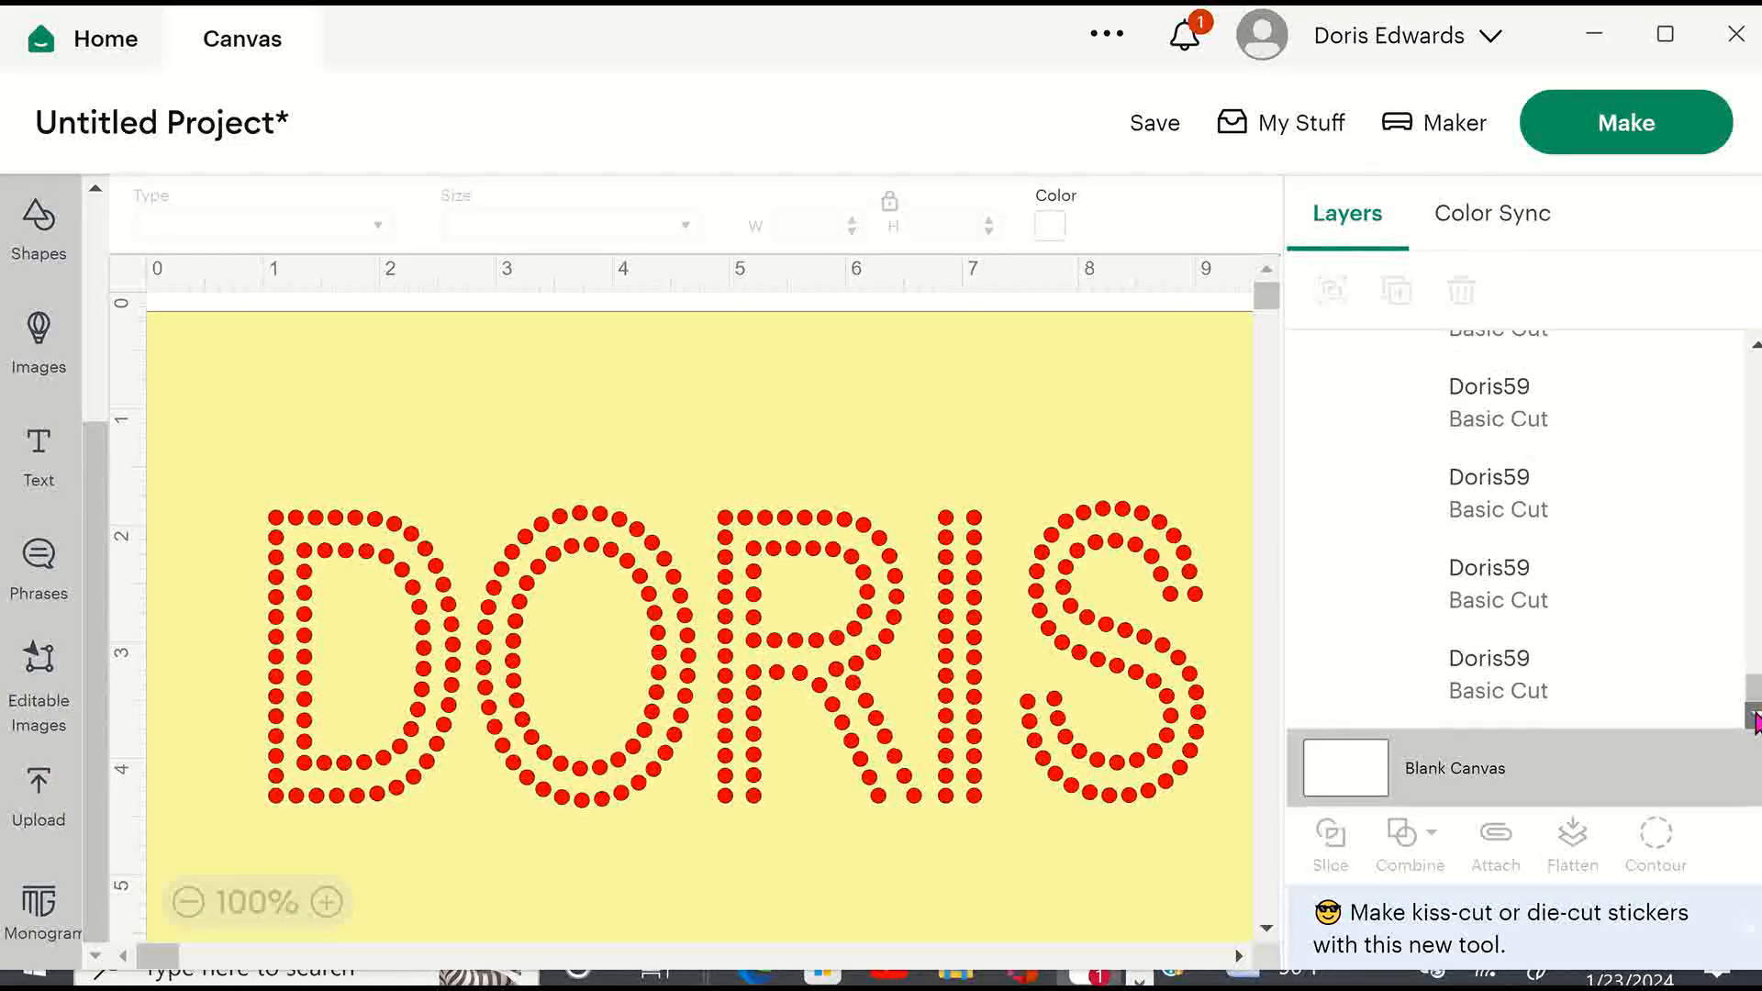
pyautogui.click(1754, 718)
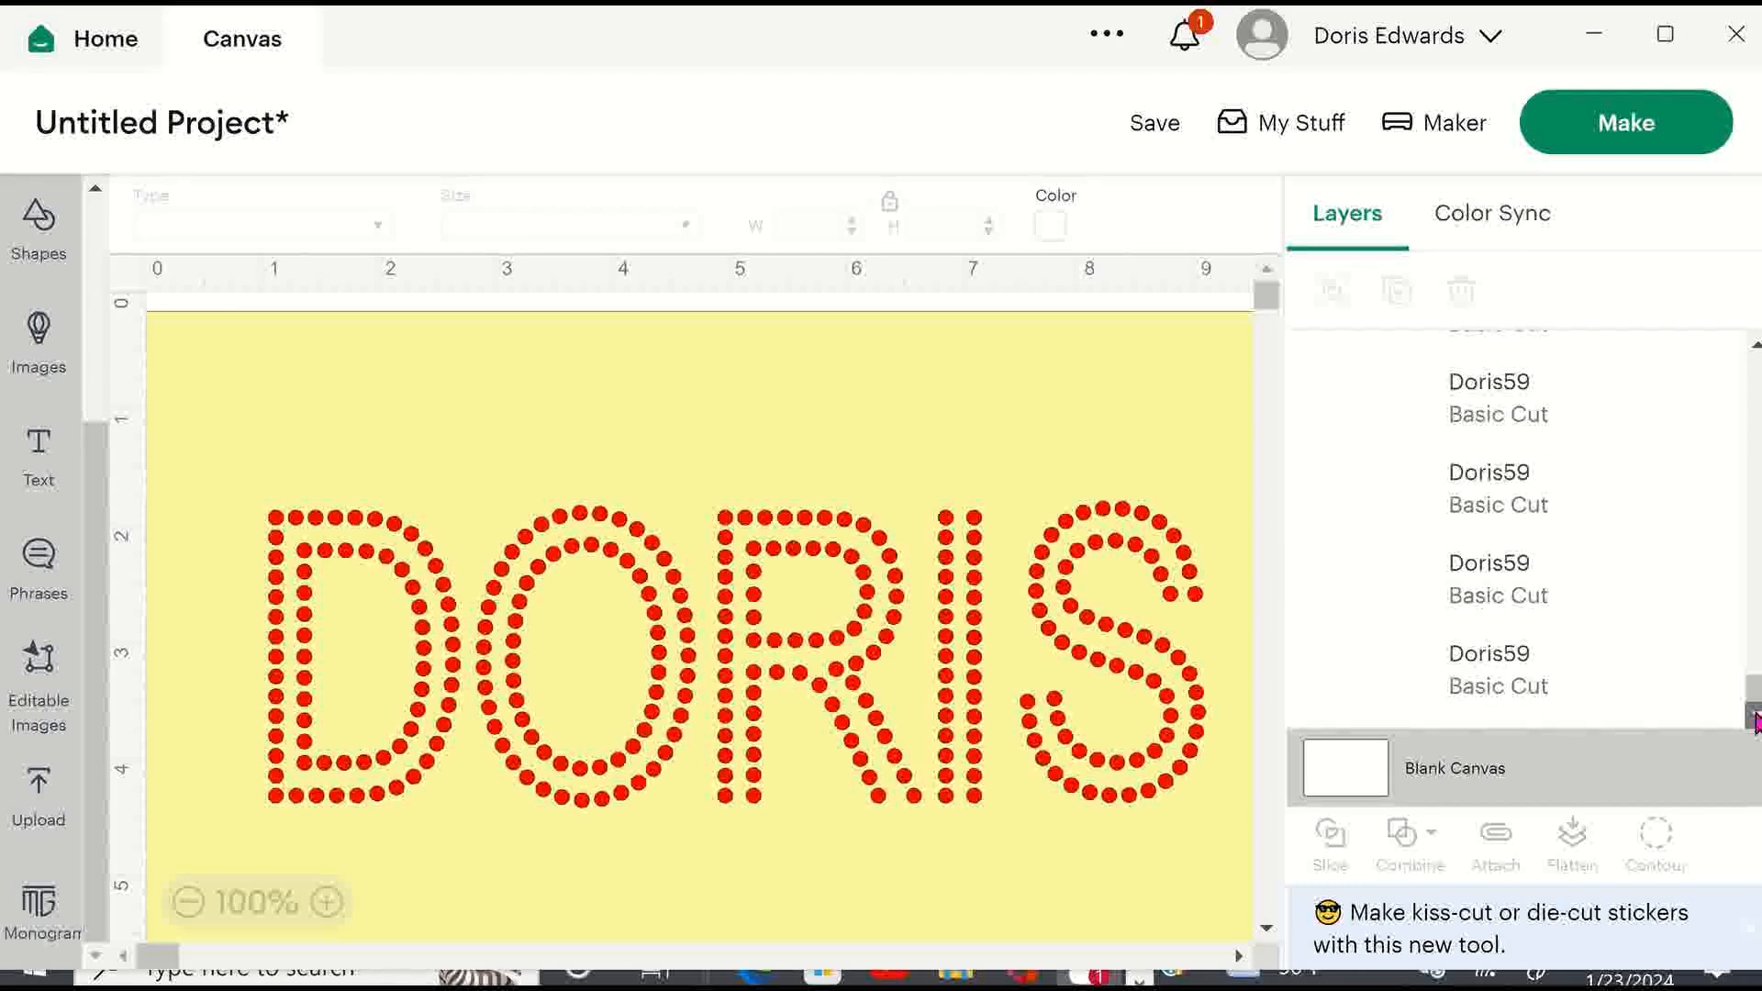
pyautogui.click(1754, 717)
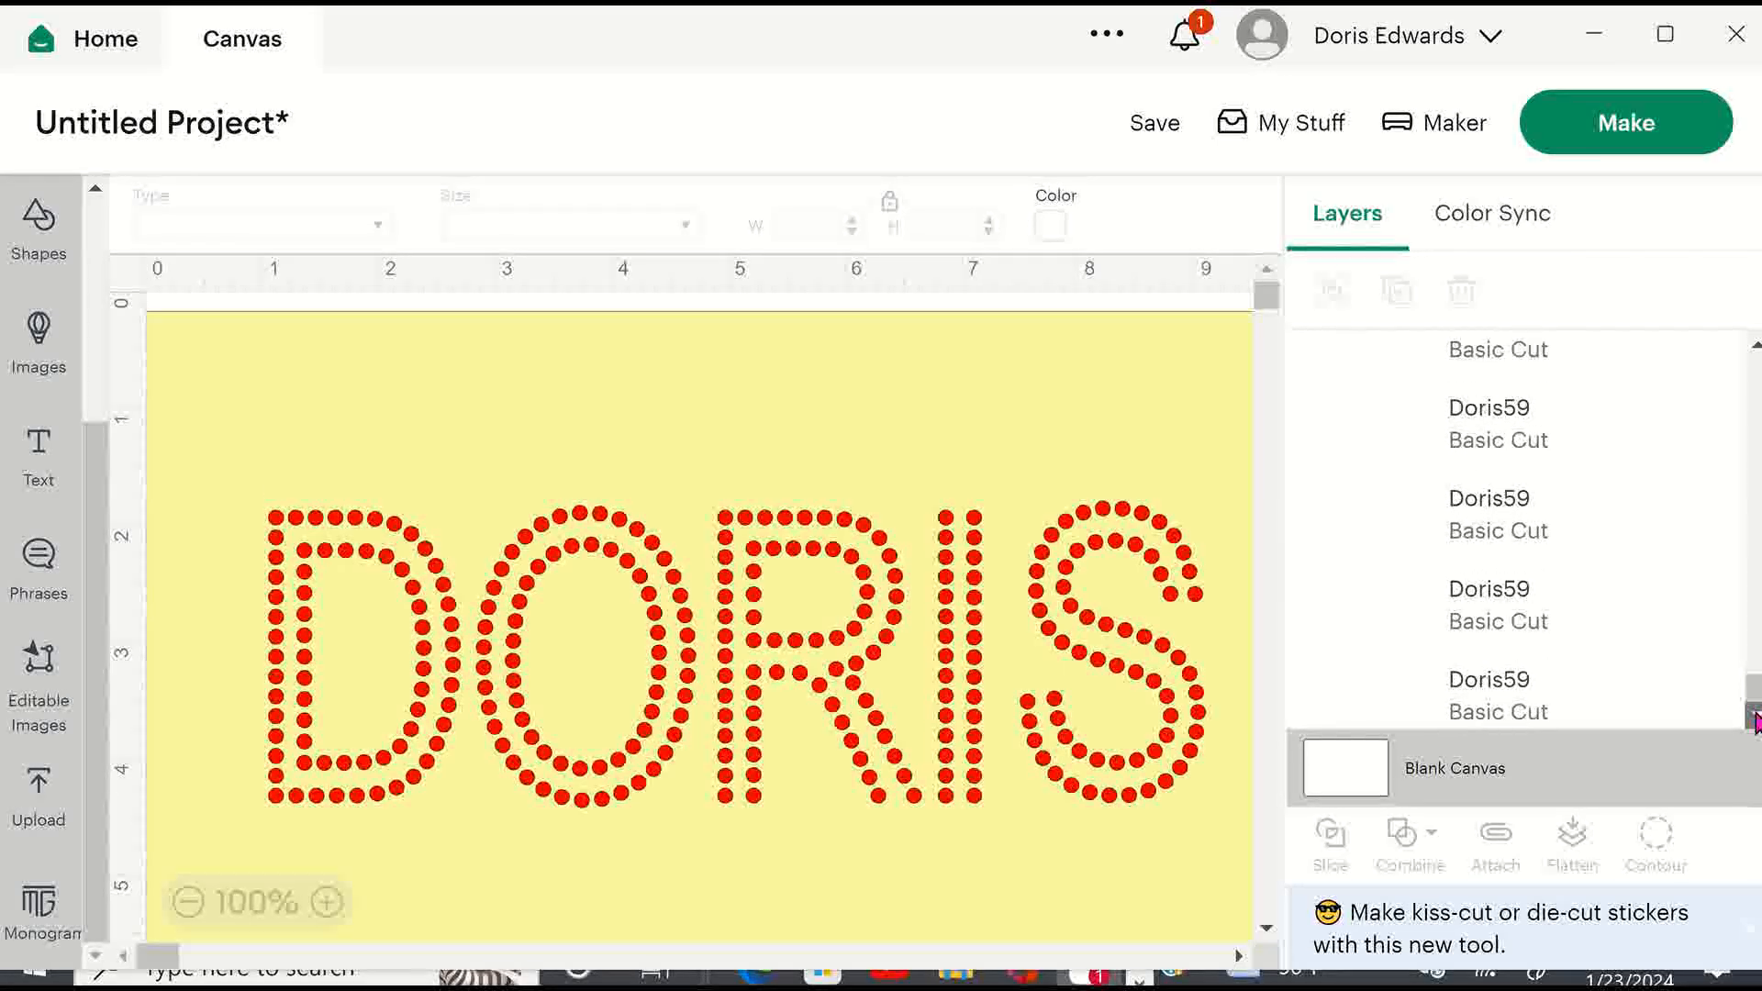
pyautogui.click(1754, 718)
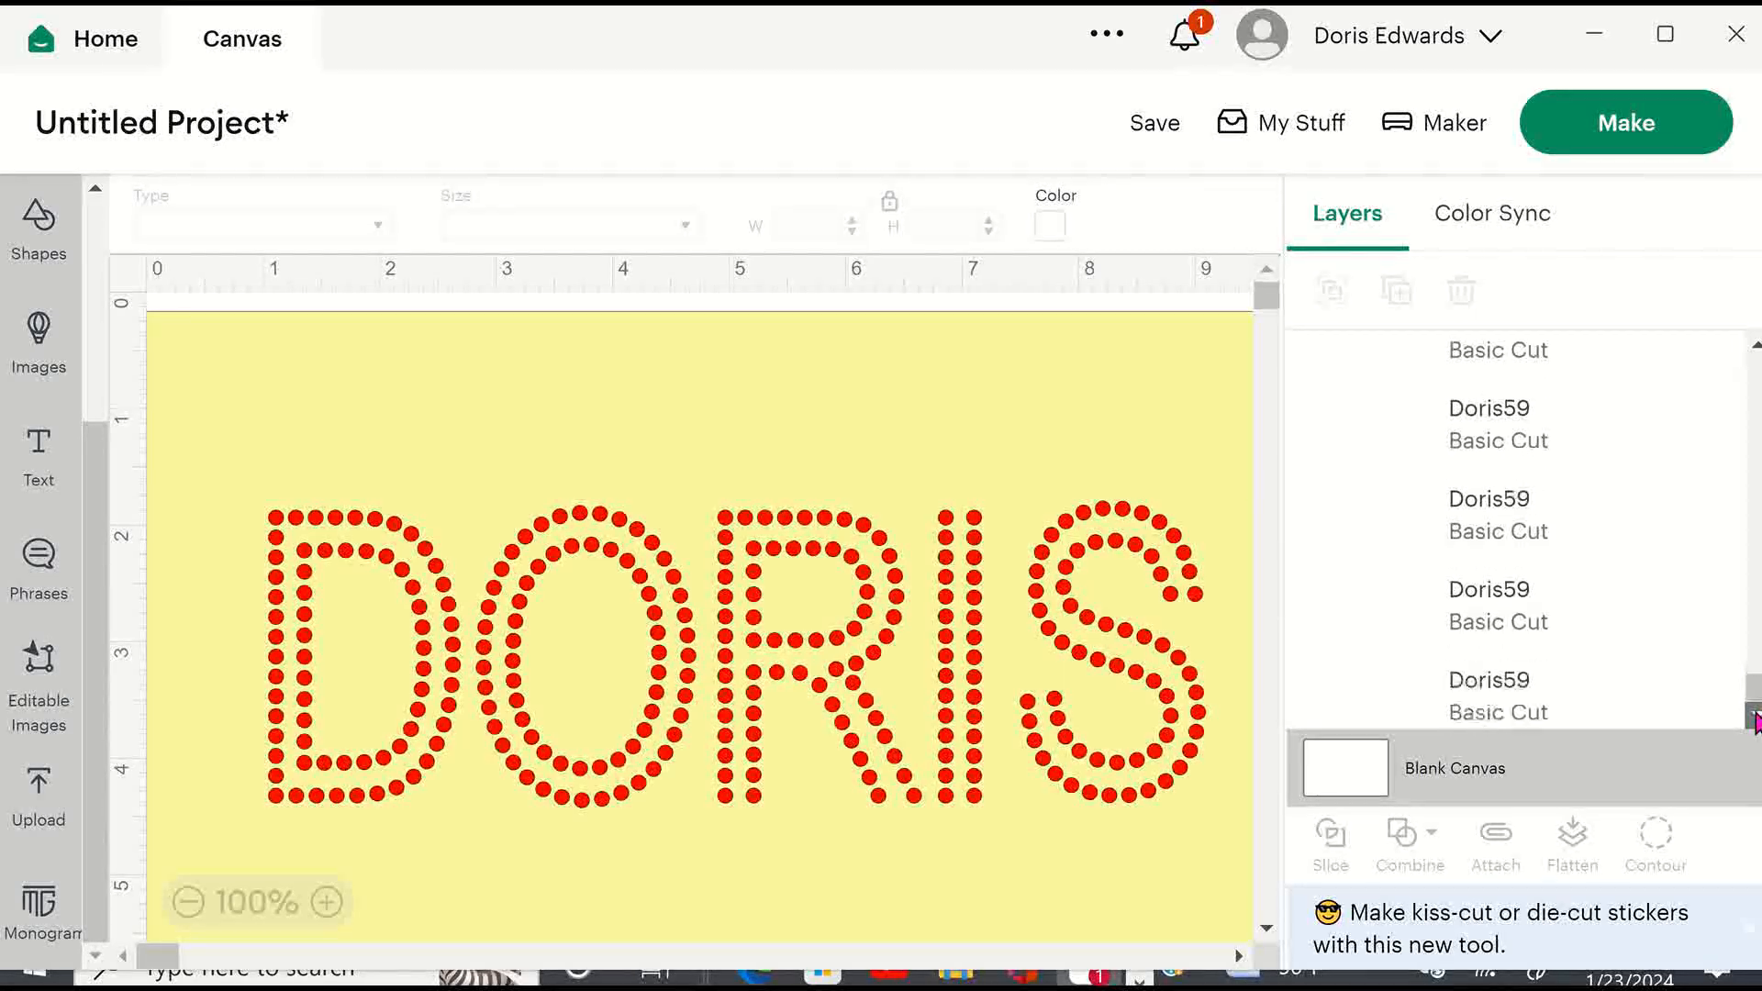
pyautogui.click(1754, 718)
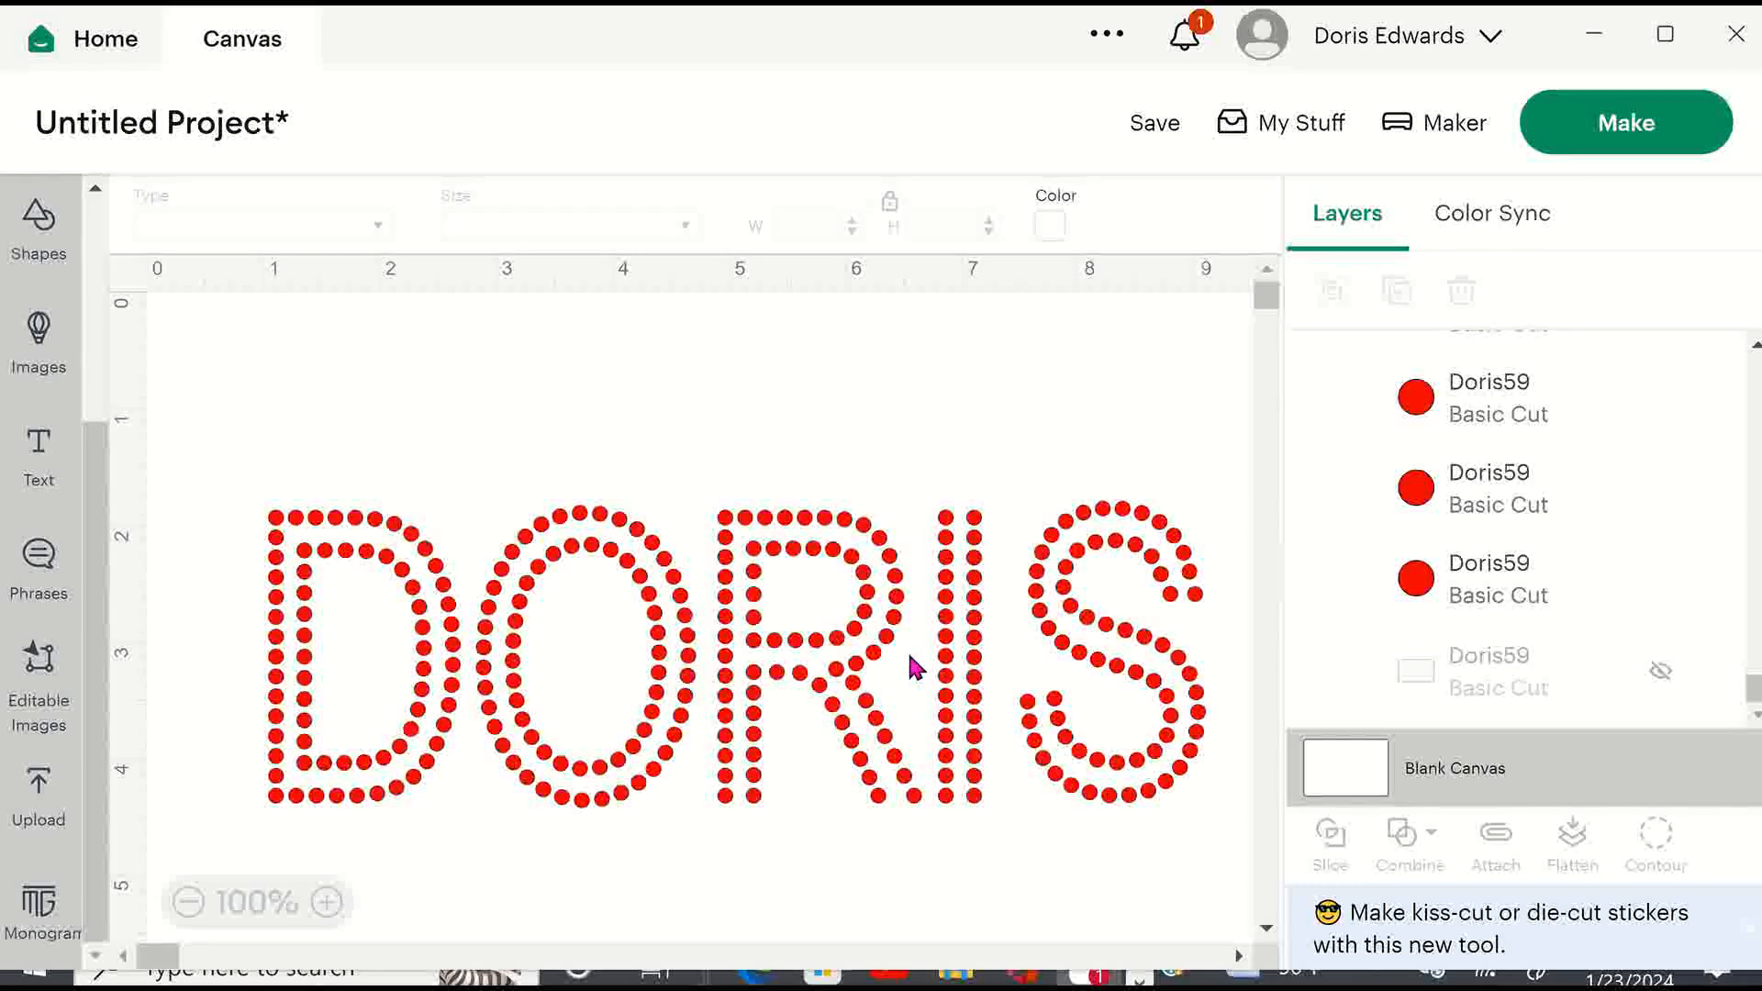
# Check the size of a single red rhinestone circle by selecting its layer in the group, and clear the selection.
pyautogui.click(851, 645)
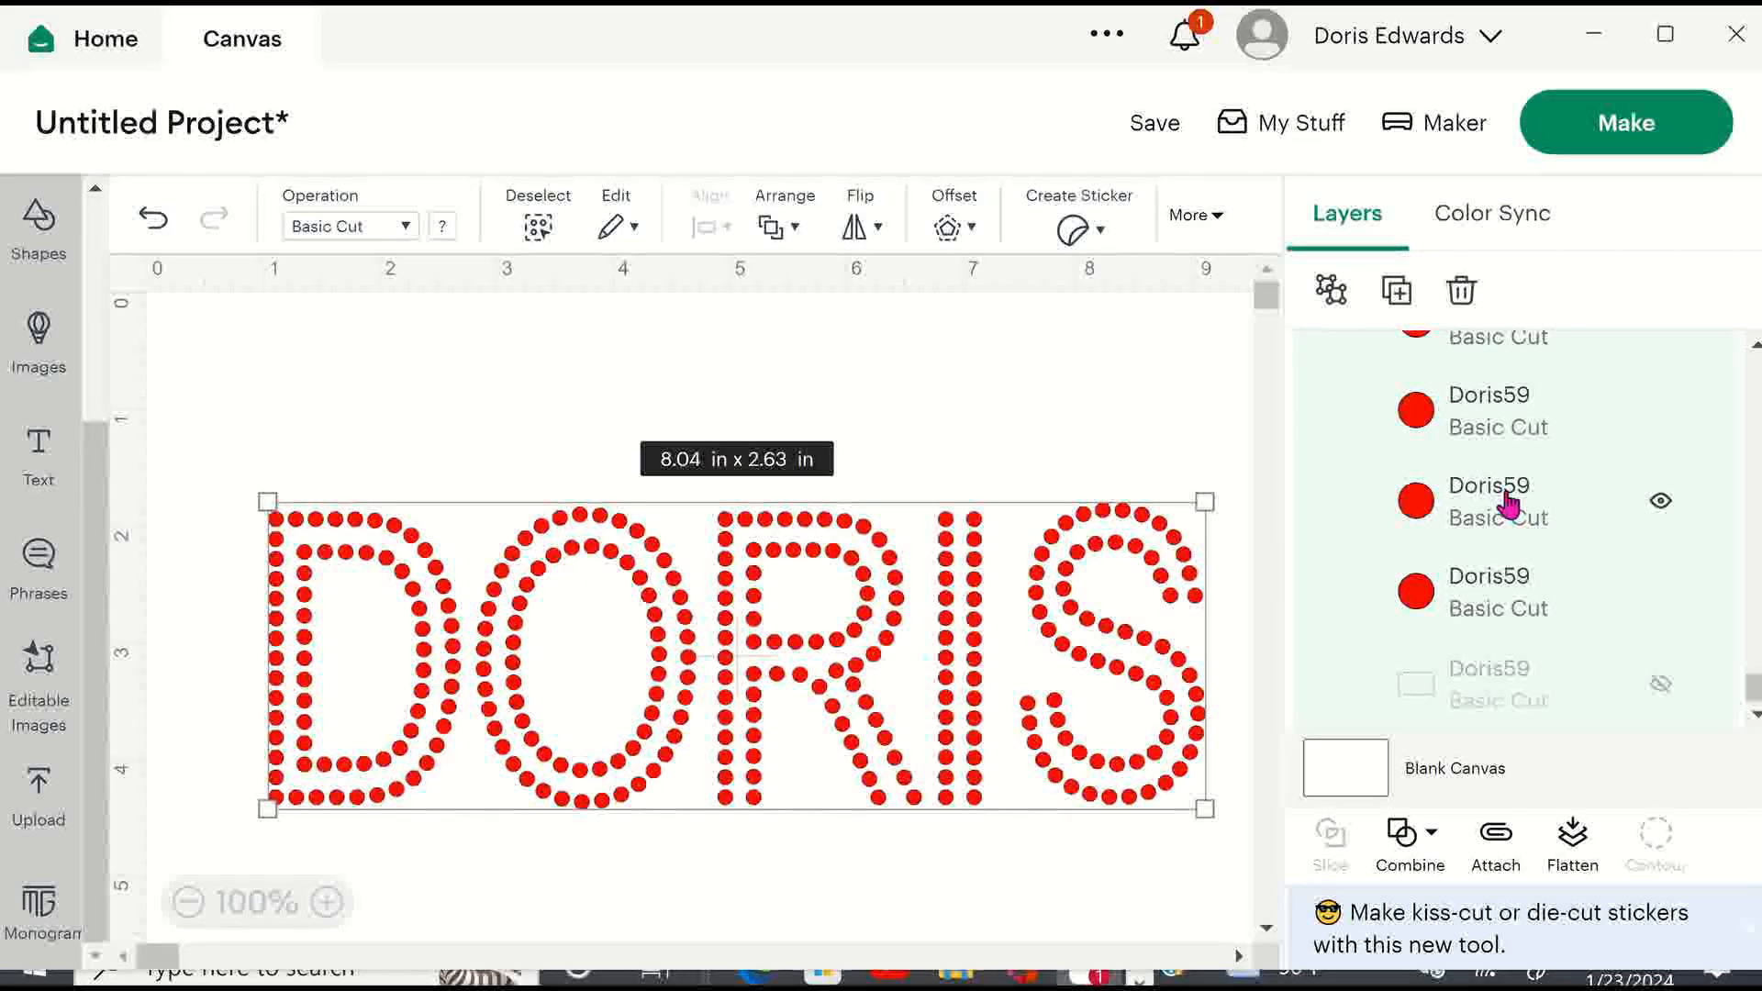
pyautogui.click(1484, 512)
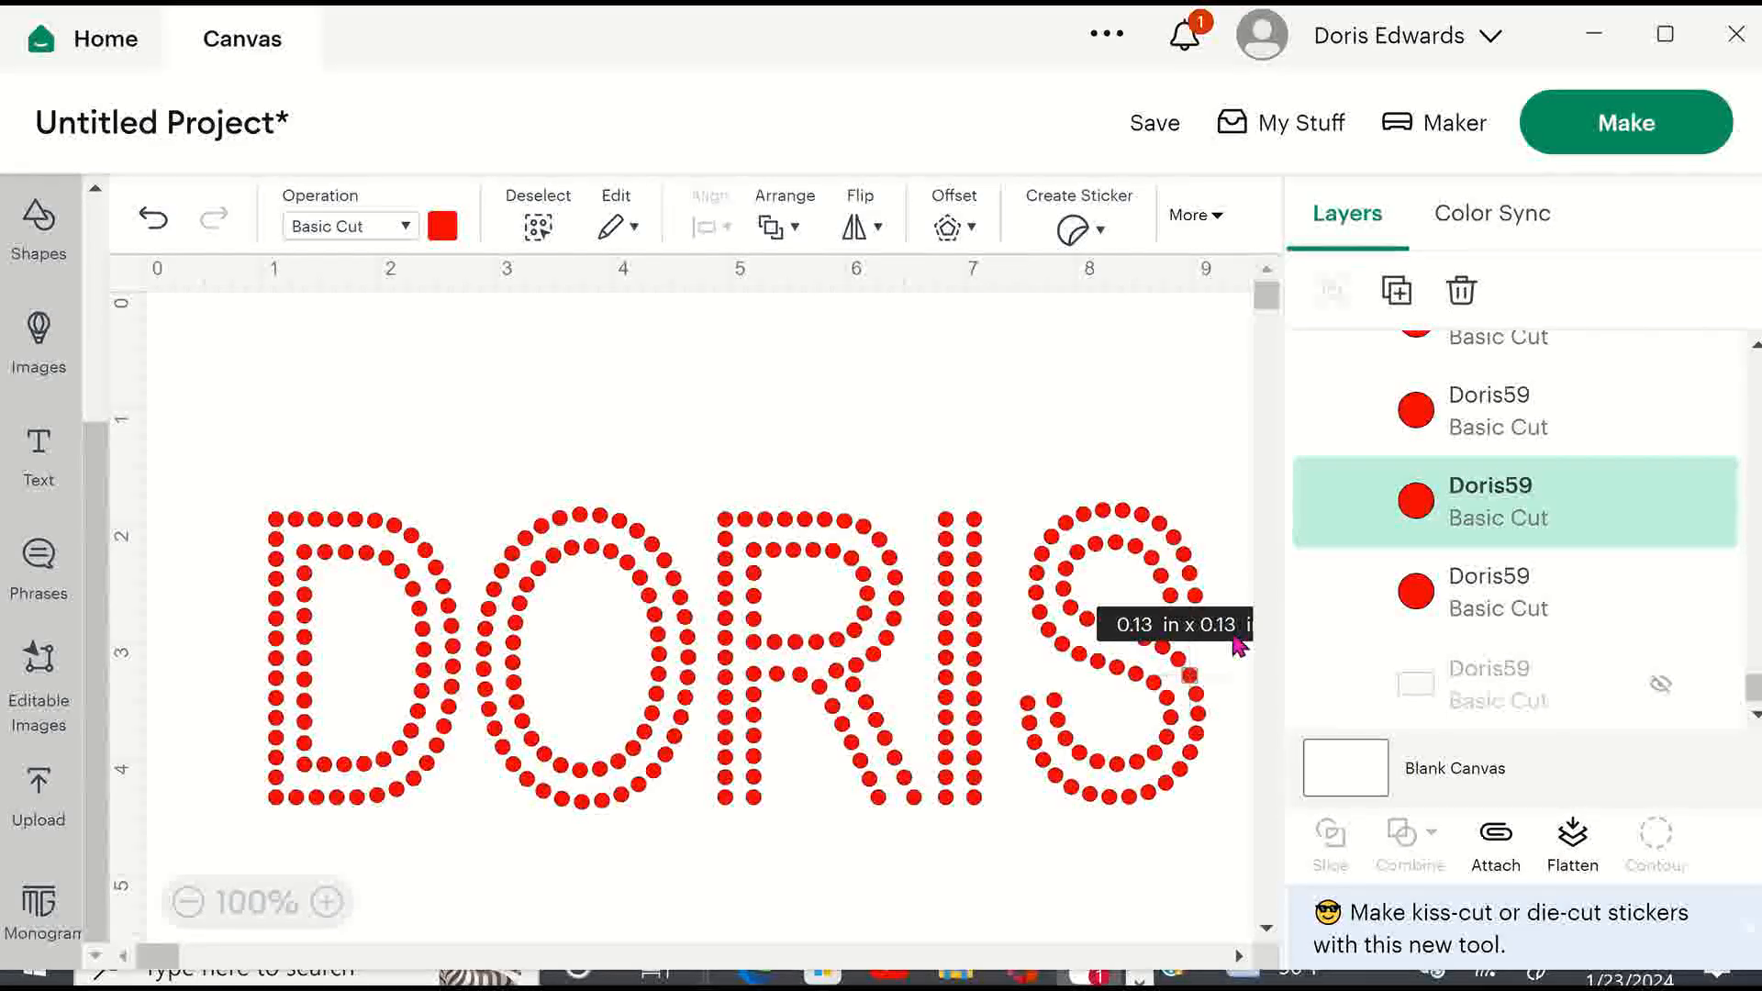
pyautogui.click(846, 372)
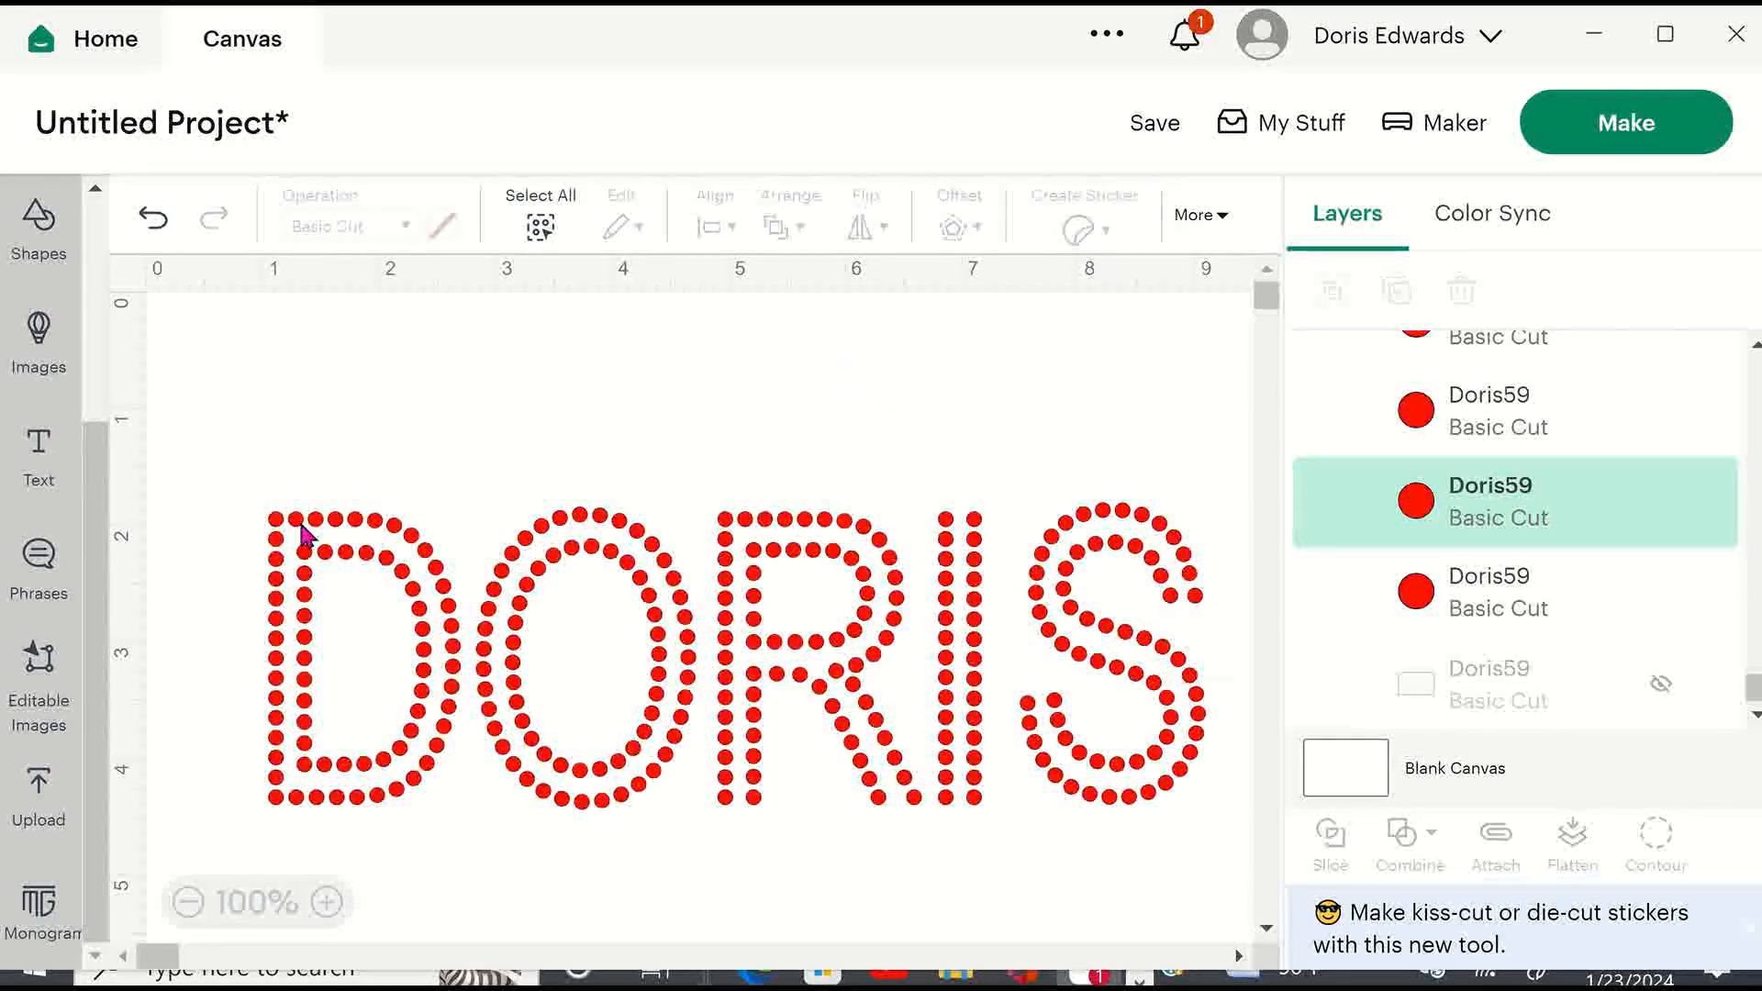
# Attach all the visible red circles together and move the attached name closer to the canvas's upper-left corner.
pyautogui.moveTo(532, 486); pyautogui.dragTo(1265, 862)
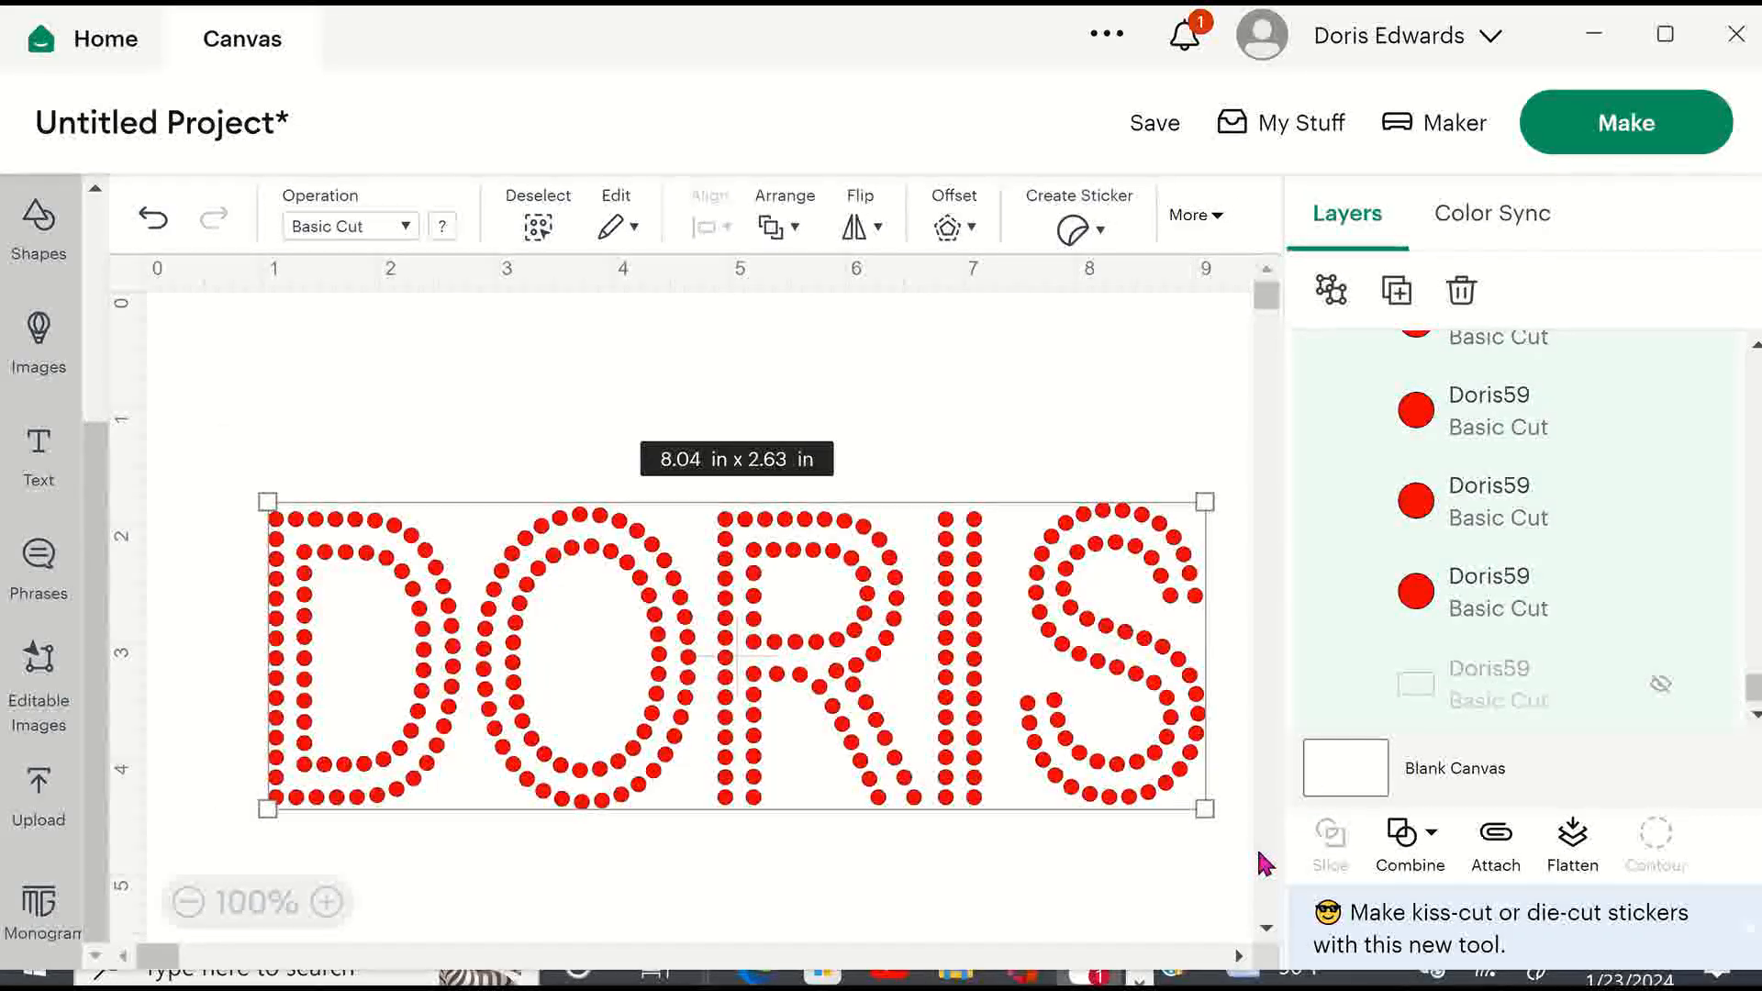
pyautogui.click(1498, 868)
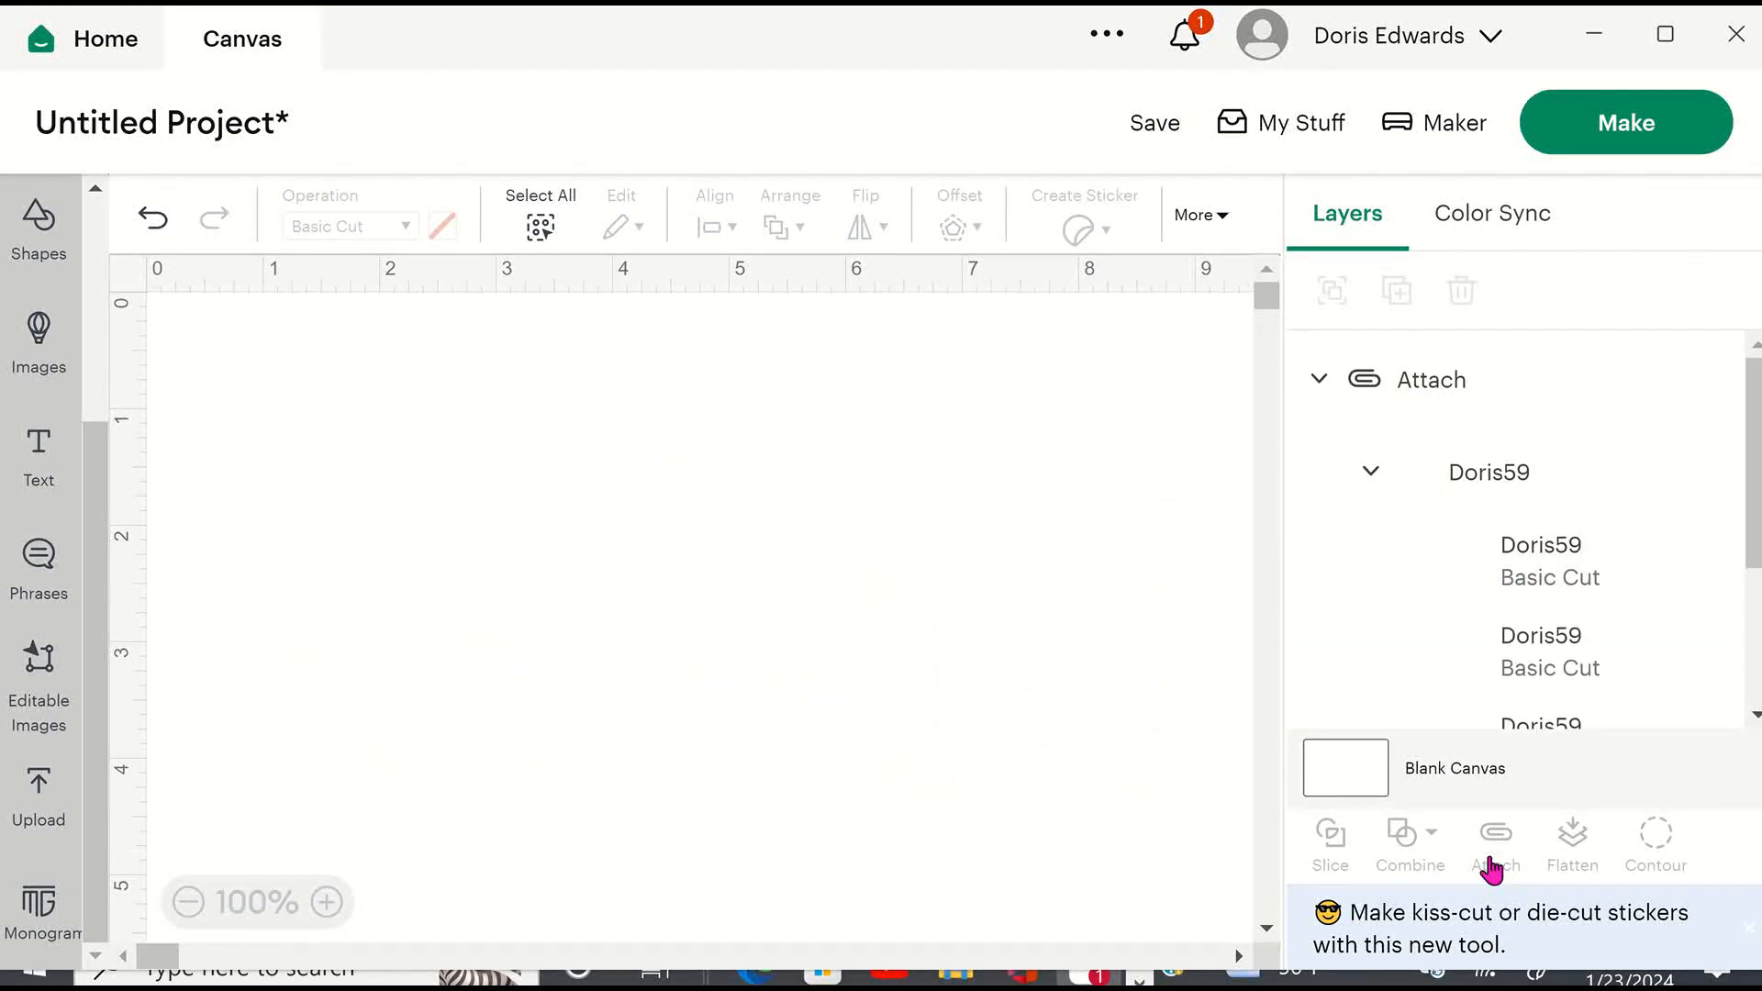
pyautogui.moveTo(896, 637); pyautogui.dragTo(846, 525)
pyautogui.click(939, 795)
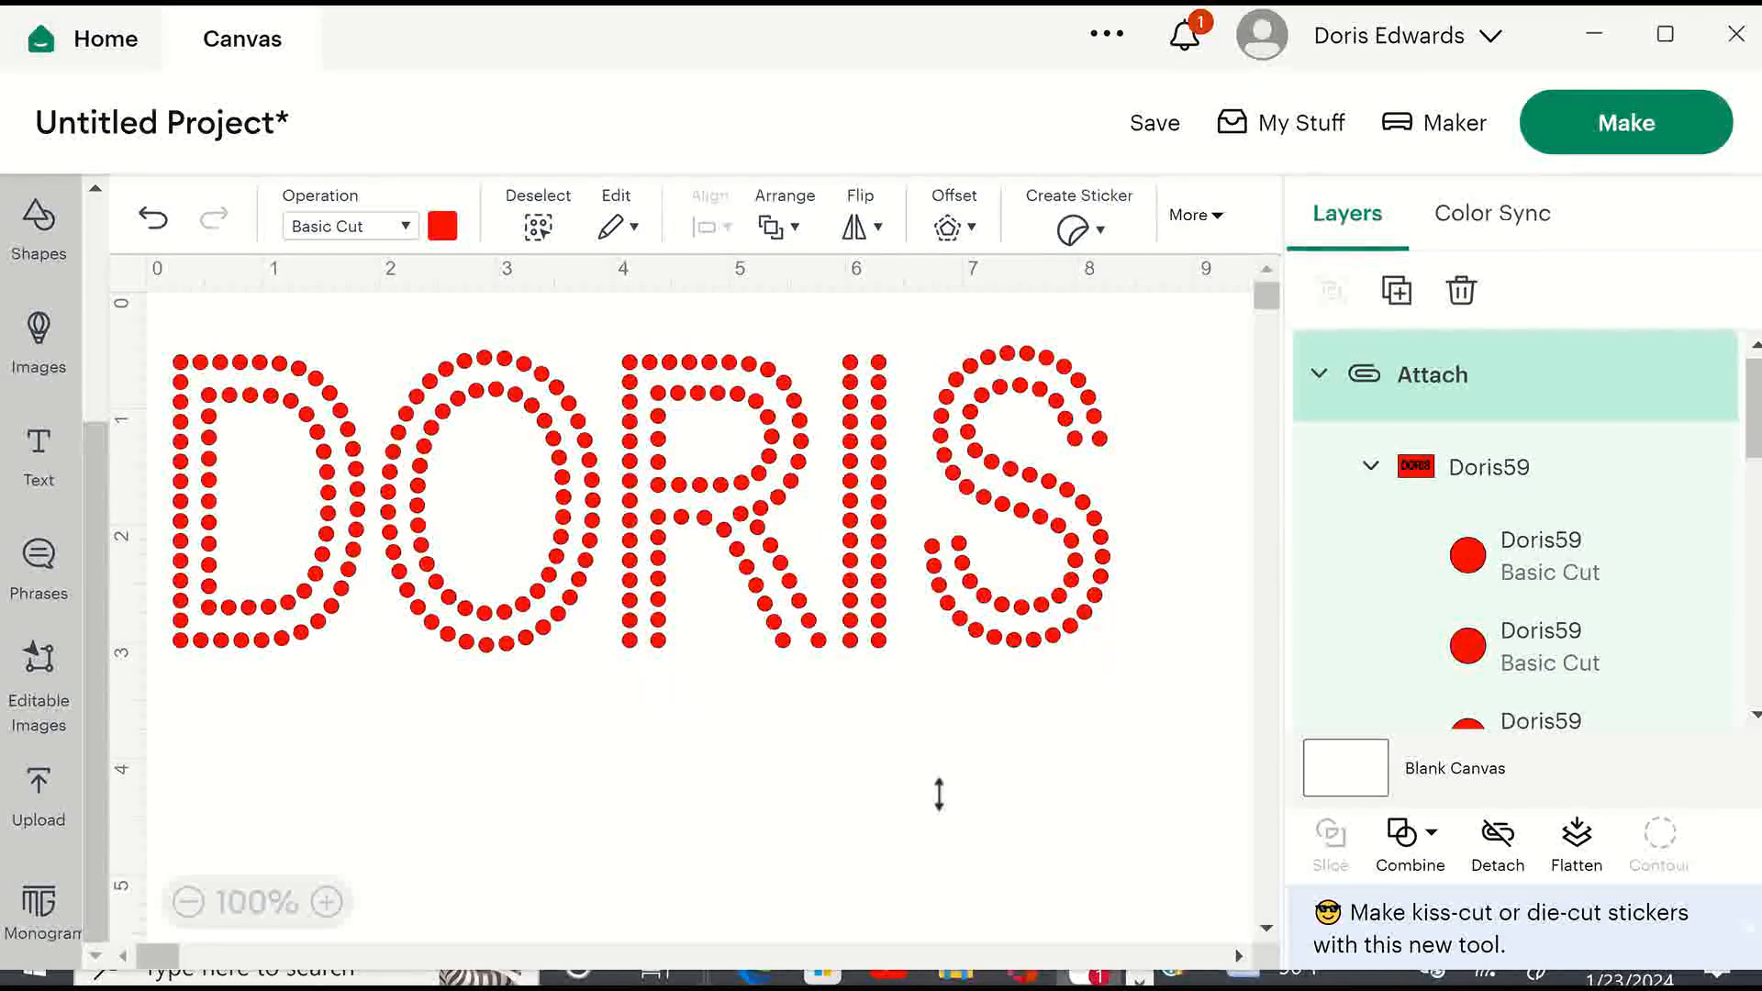
pyautogui.click(778, 479)
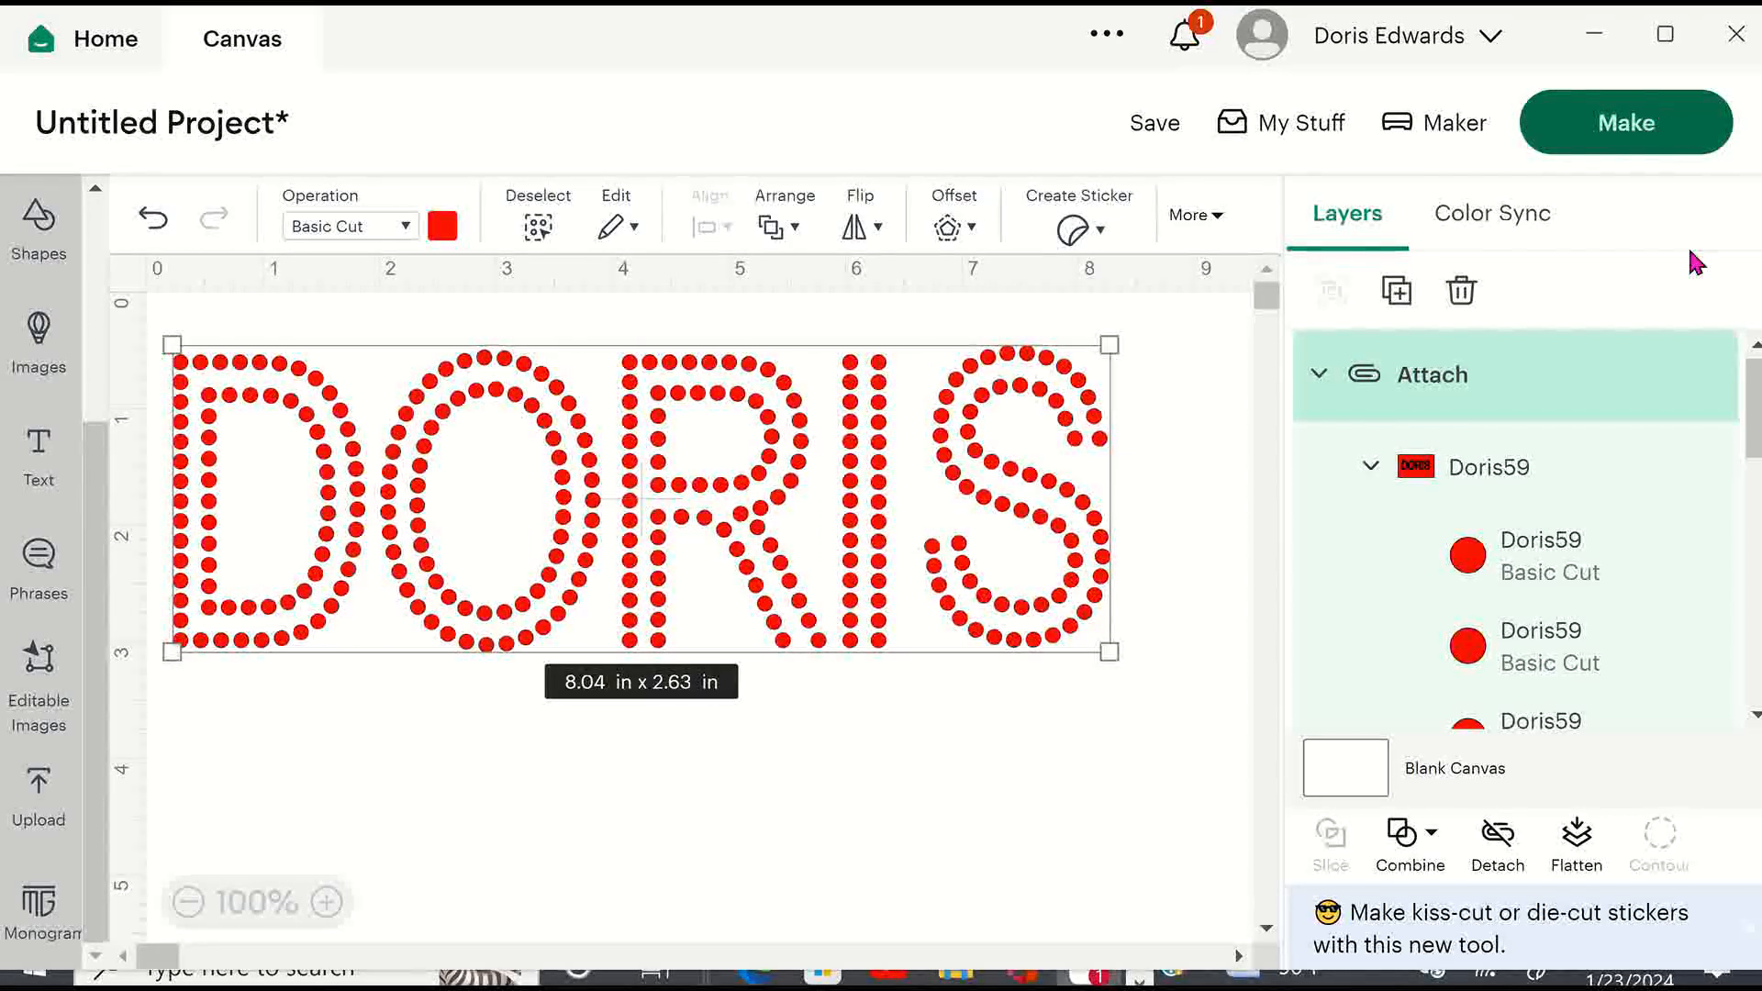
# Send the attached design to mat preparation and set the material size to 12 in x 12 in.
pyautogui.click(1626, 123)
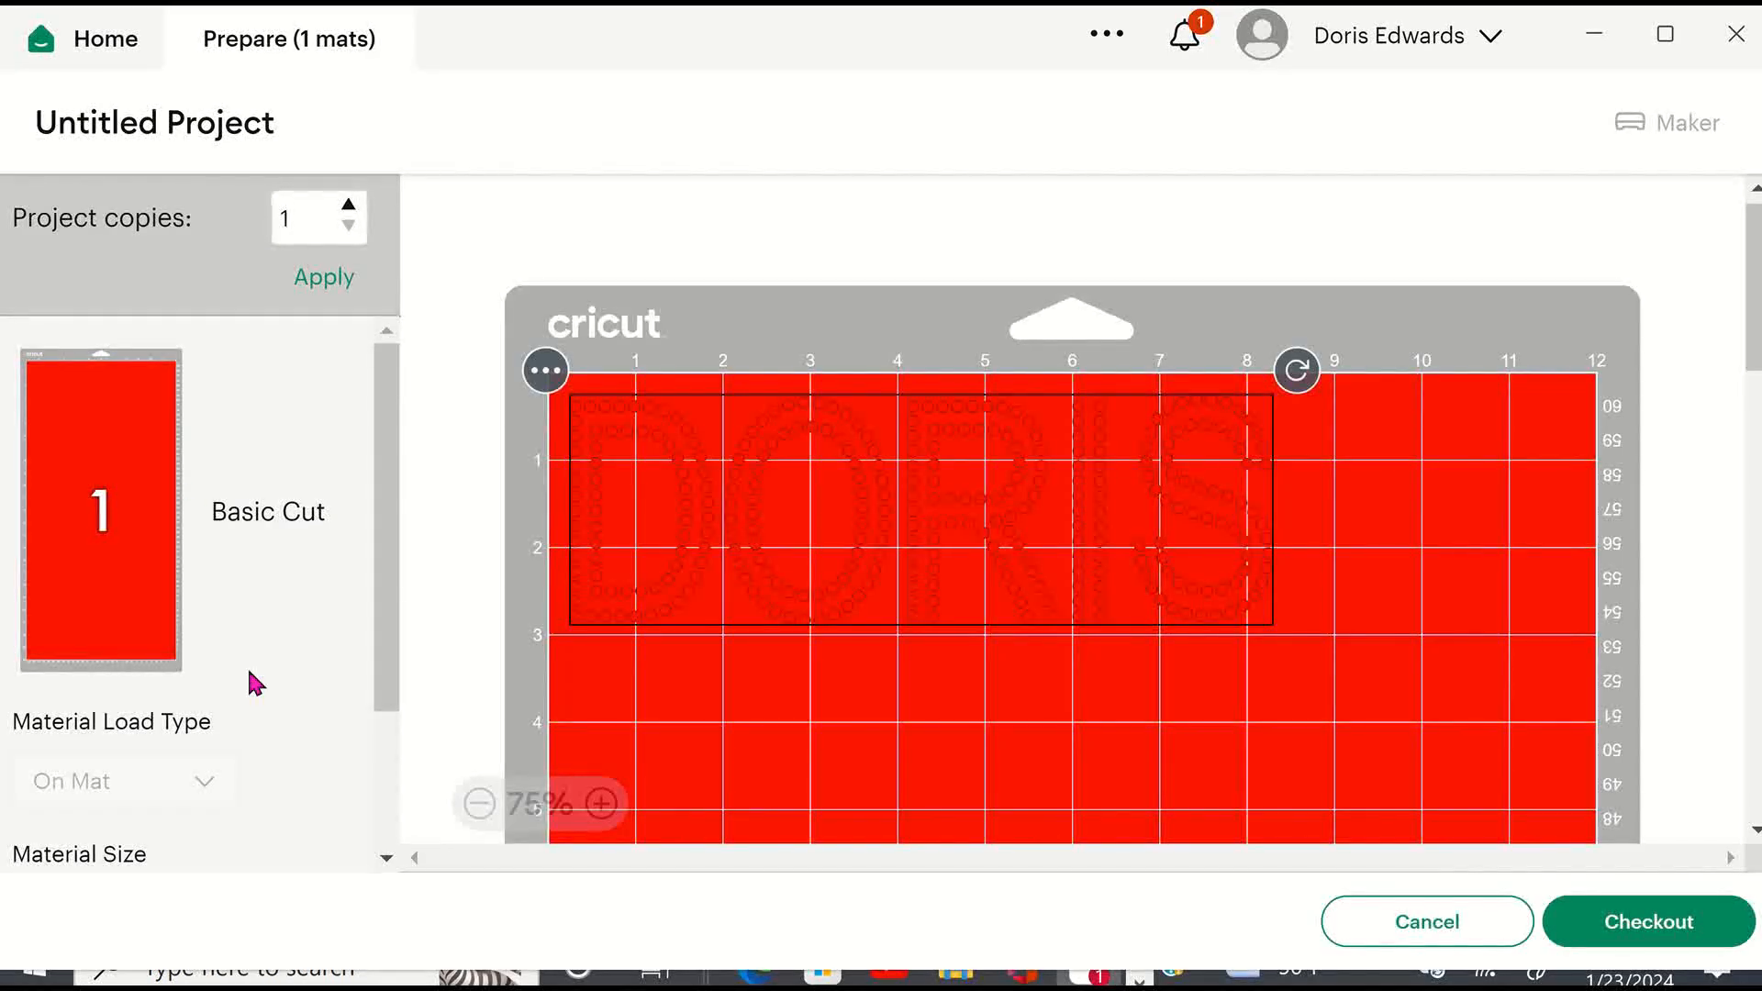
pyautogui.scroll(-2, 246, 706)
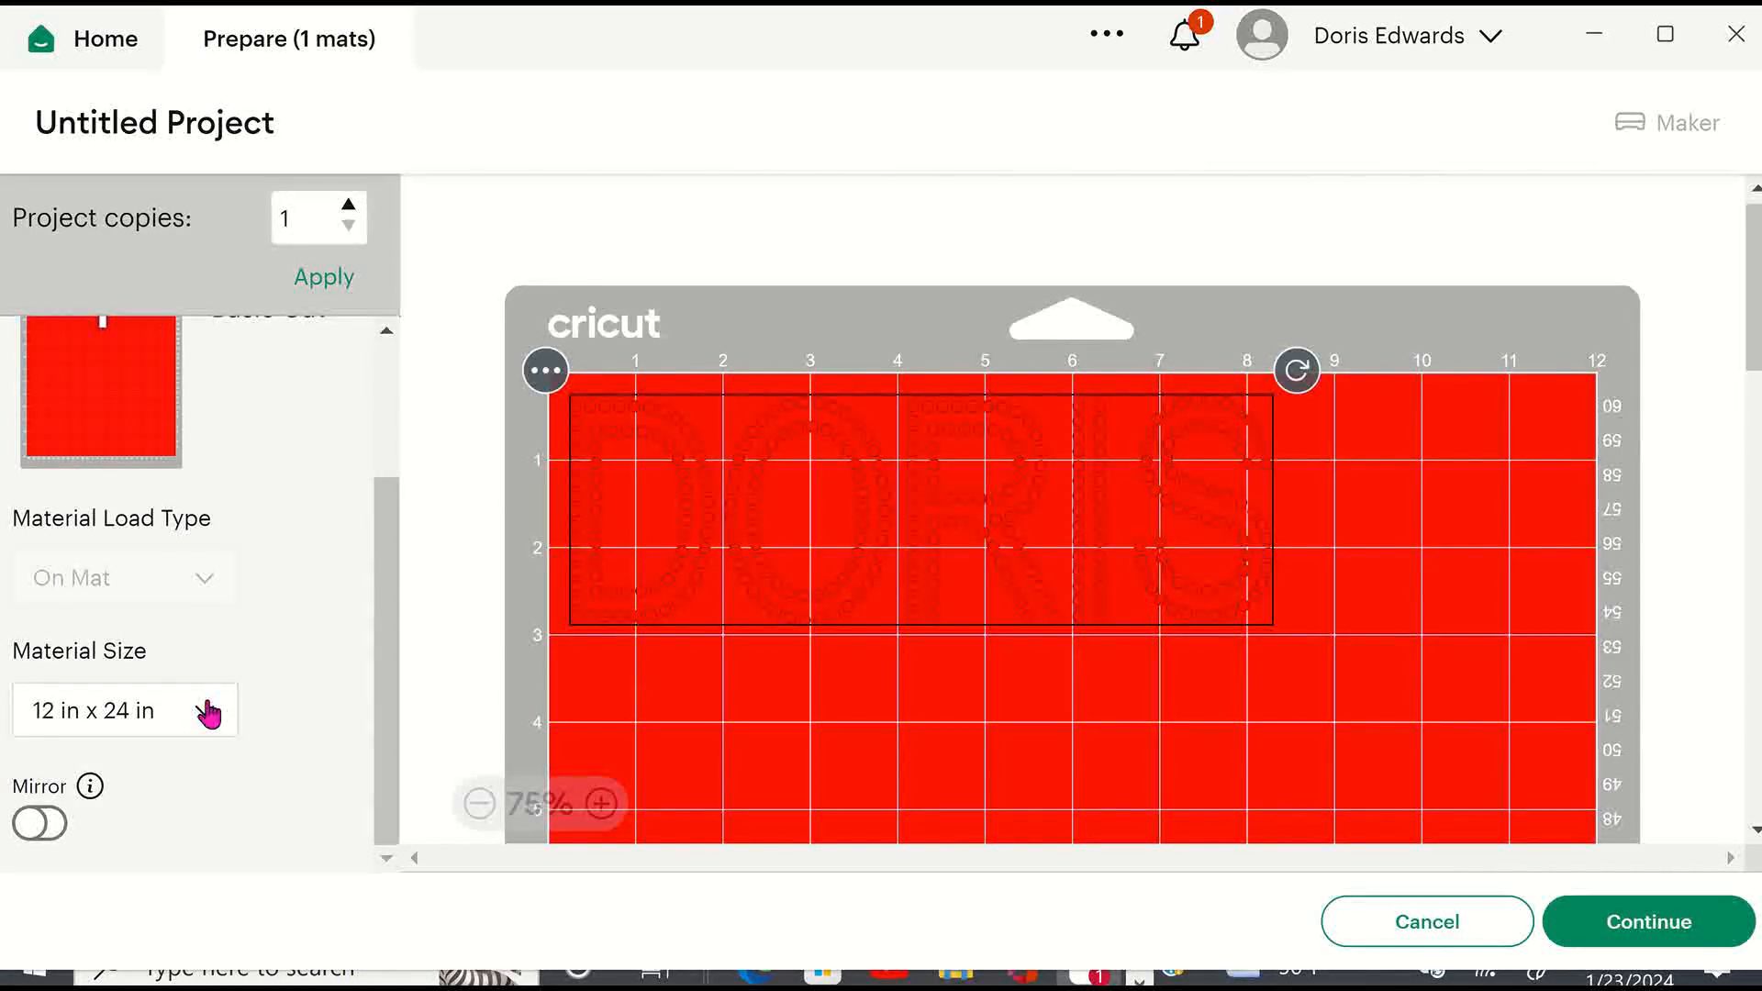
pyautogui.click(209, 715)
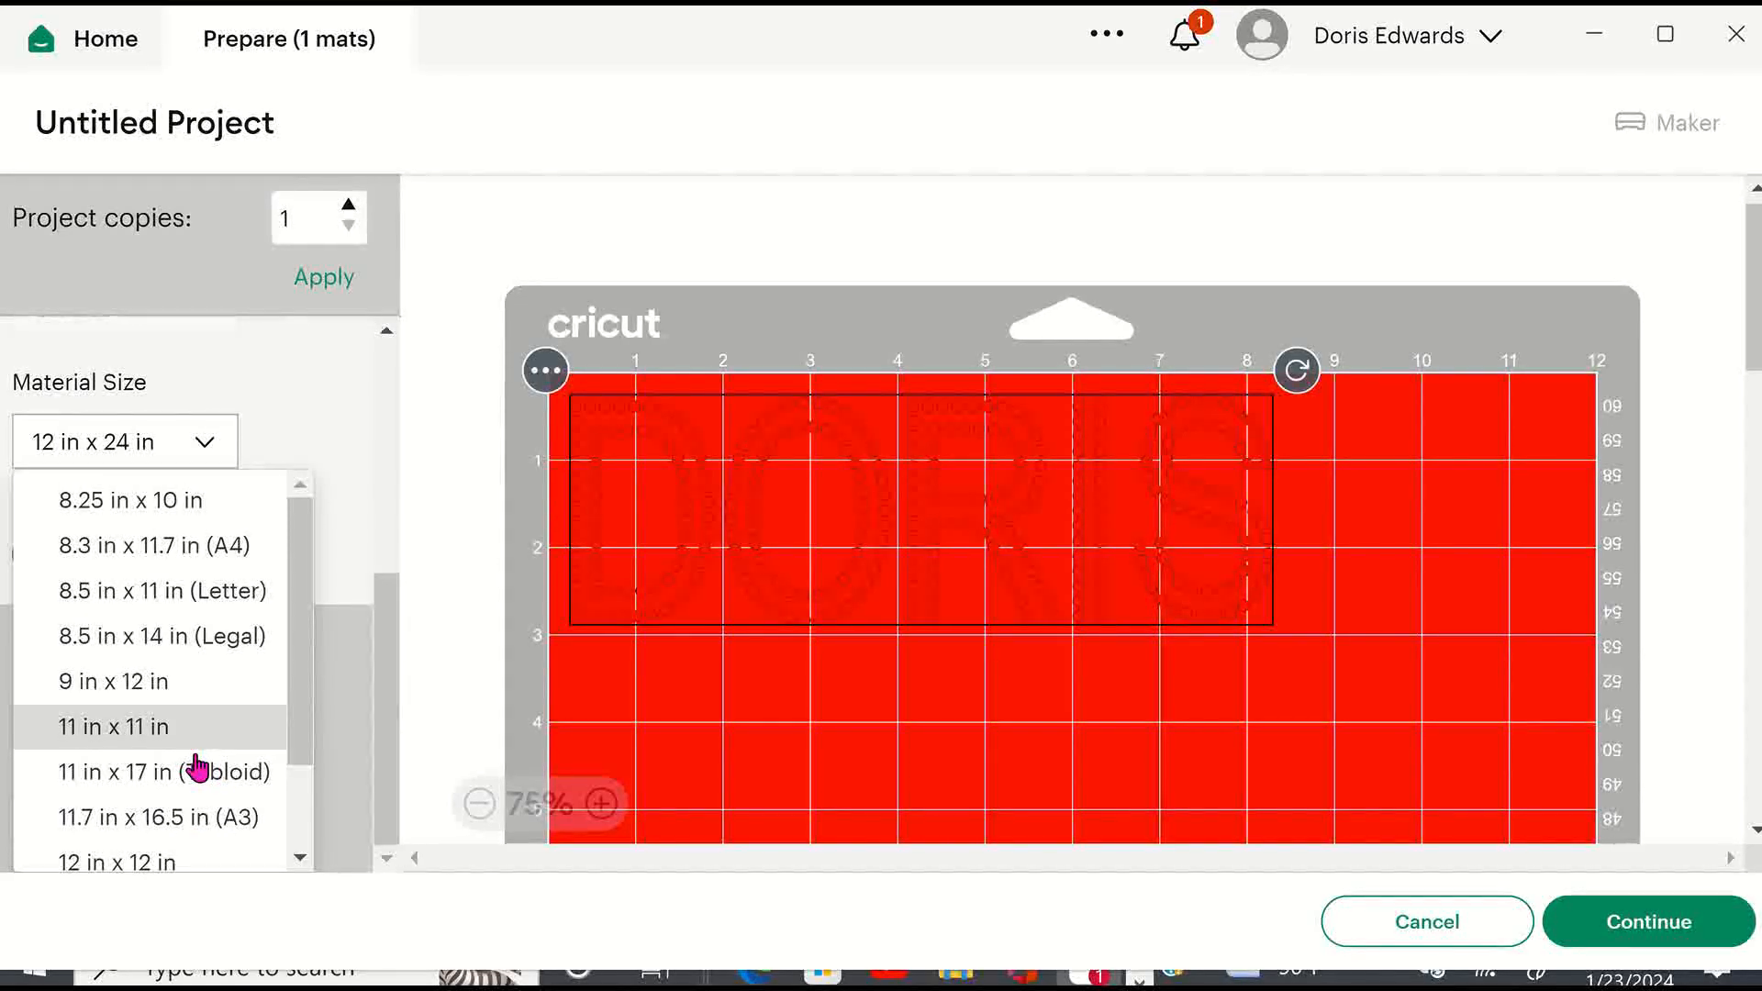
pyautogui.click(200, 868)
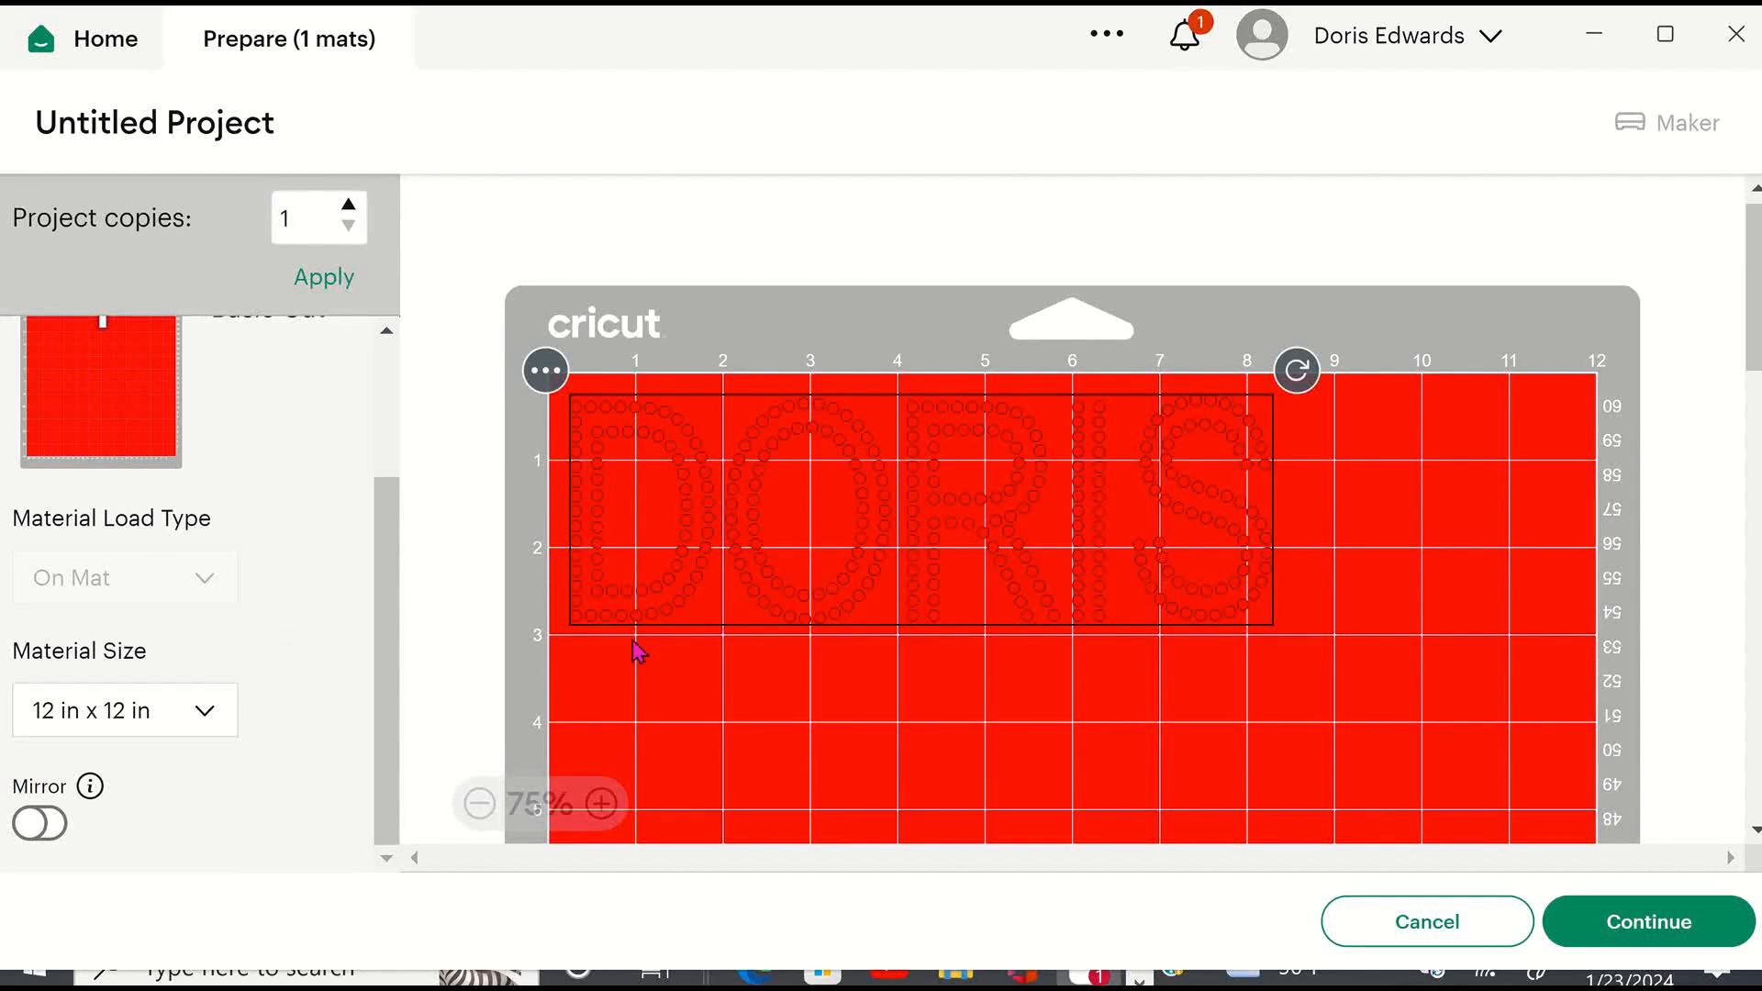
# Apply one project copy, review the mat preview and continue to the machine setup.
pyautogui.scroll(-15, 817, 643)
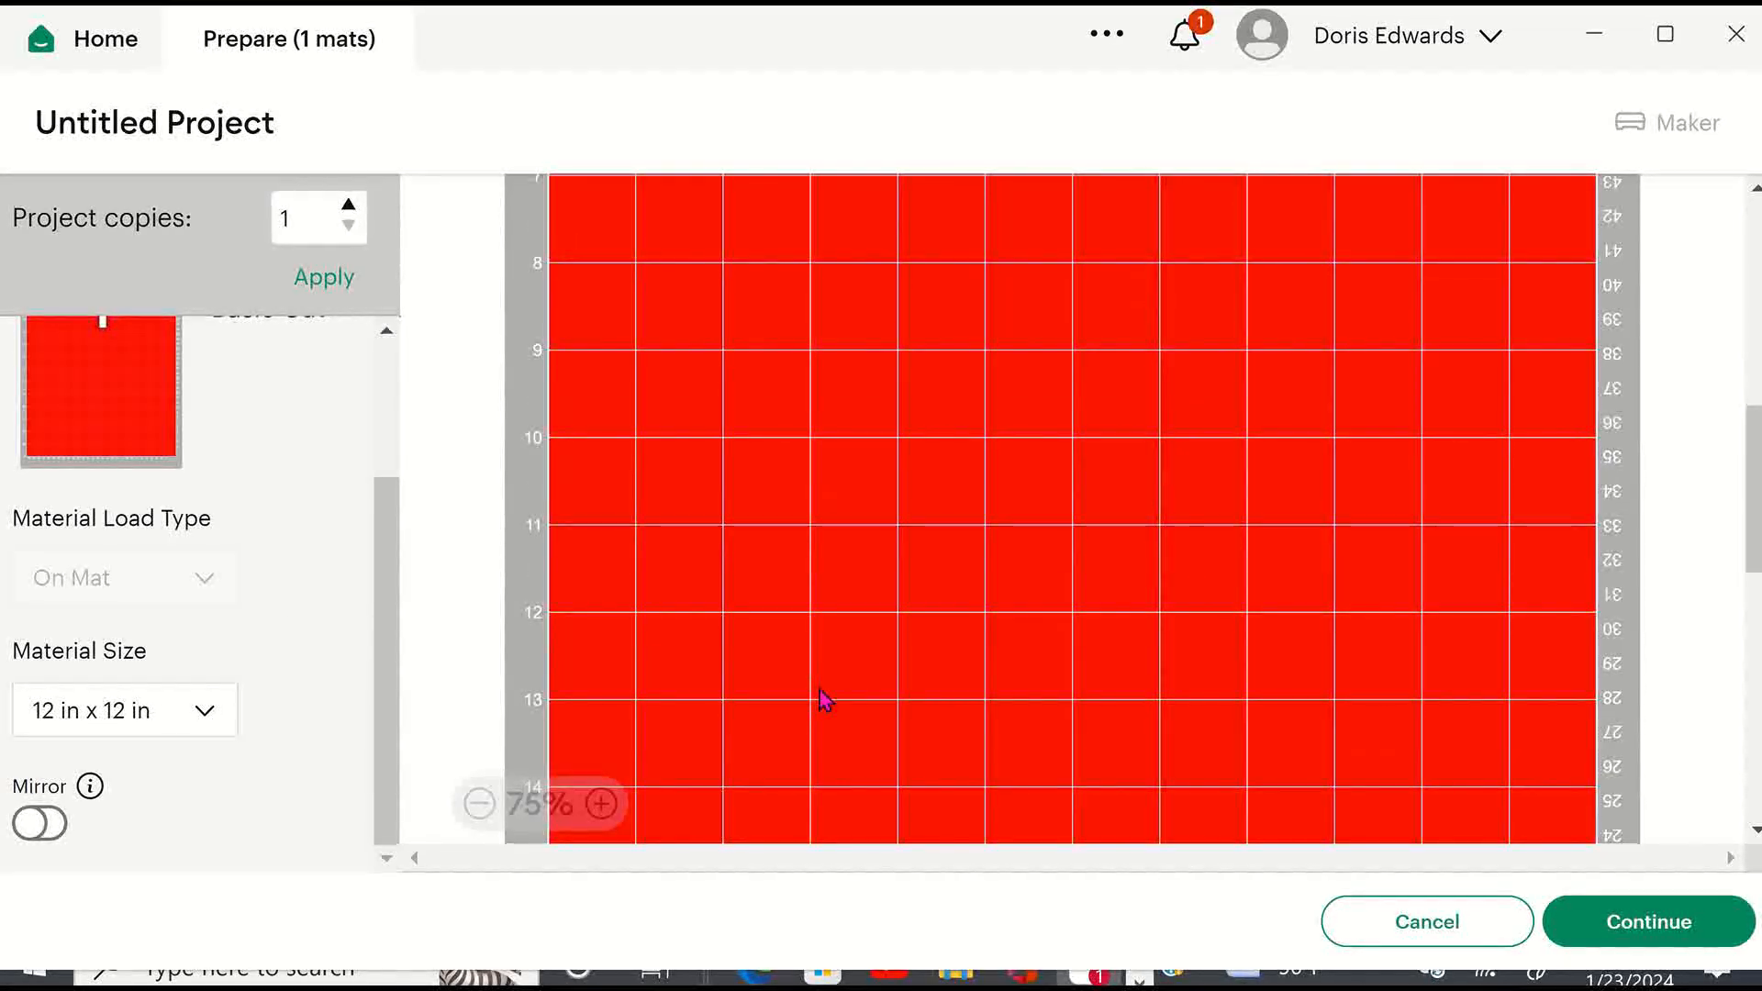
pyautogui.scroll(5, 909, 751)
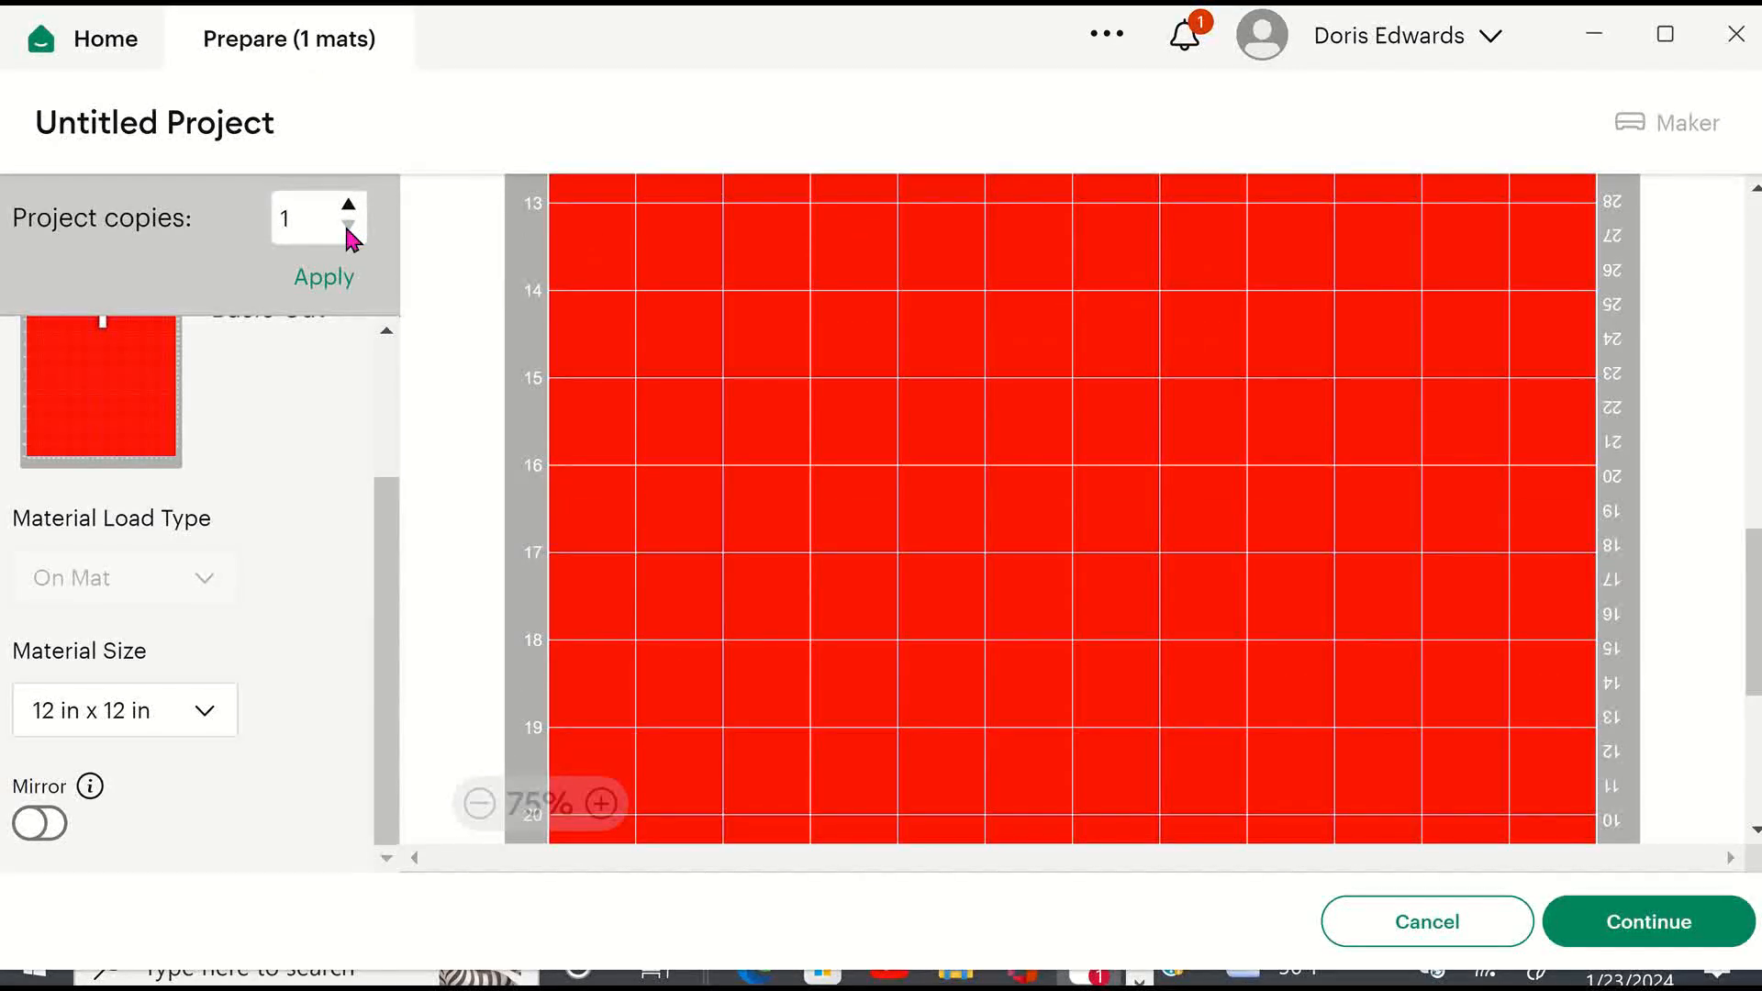
pyautogui.click(352, 290)
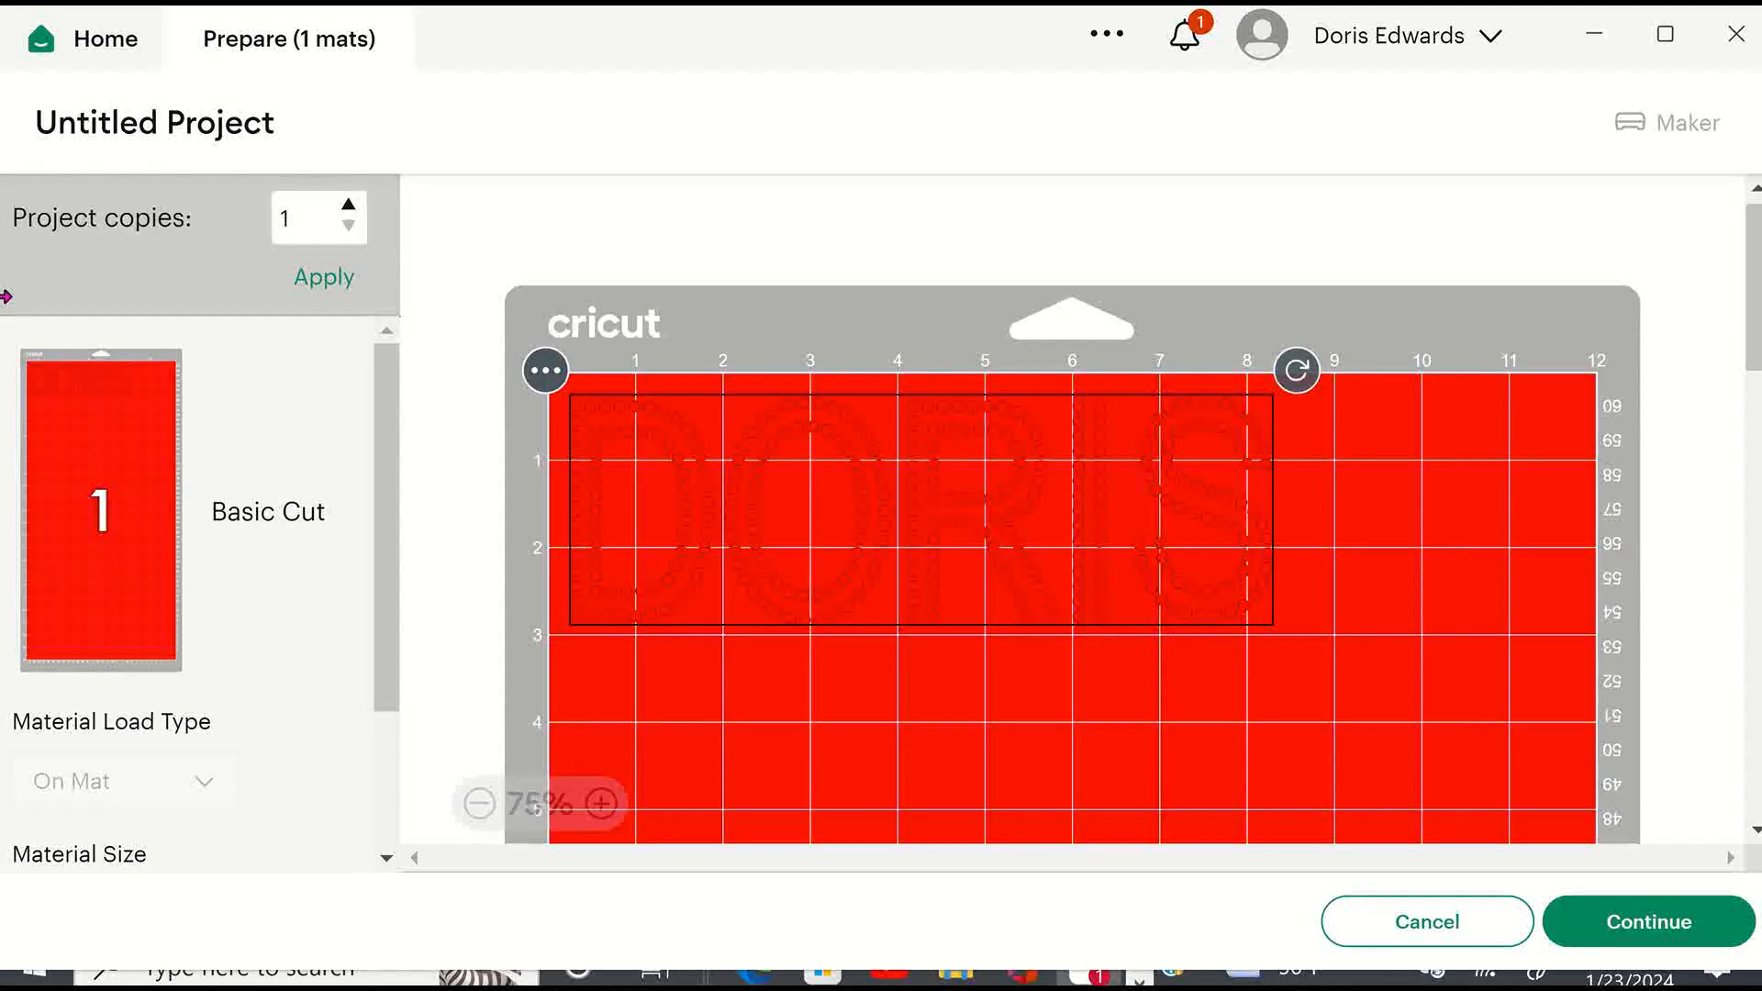
pyautogui.scroll(-3, 253, 732)
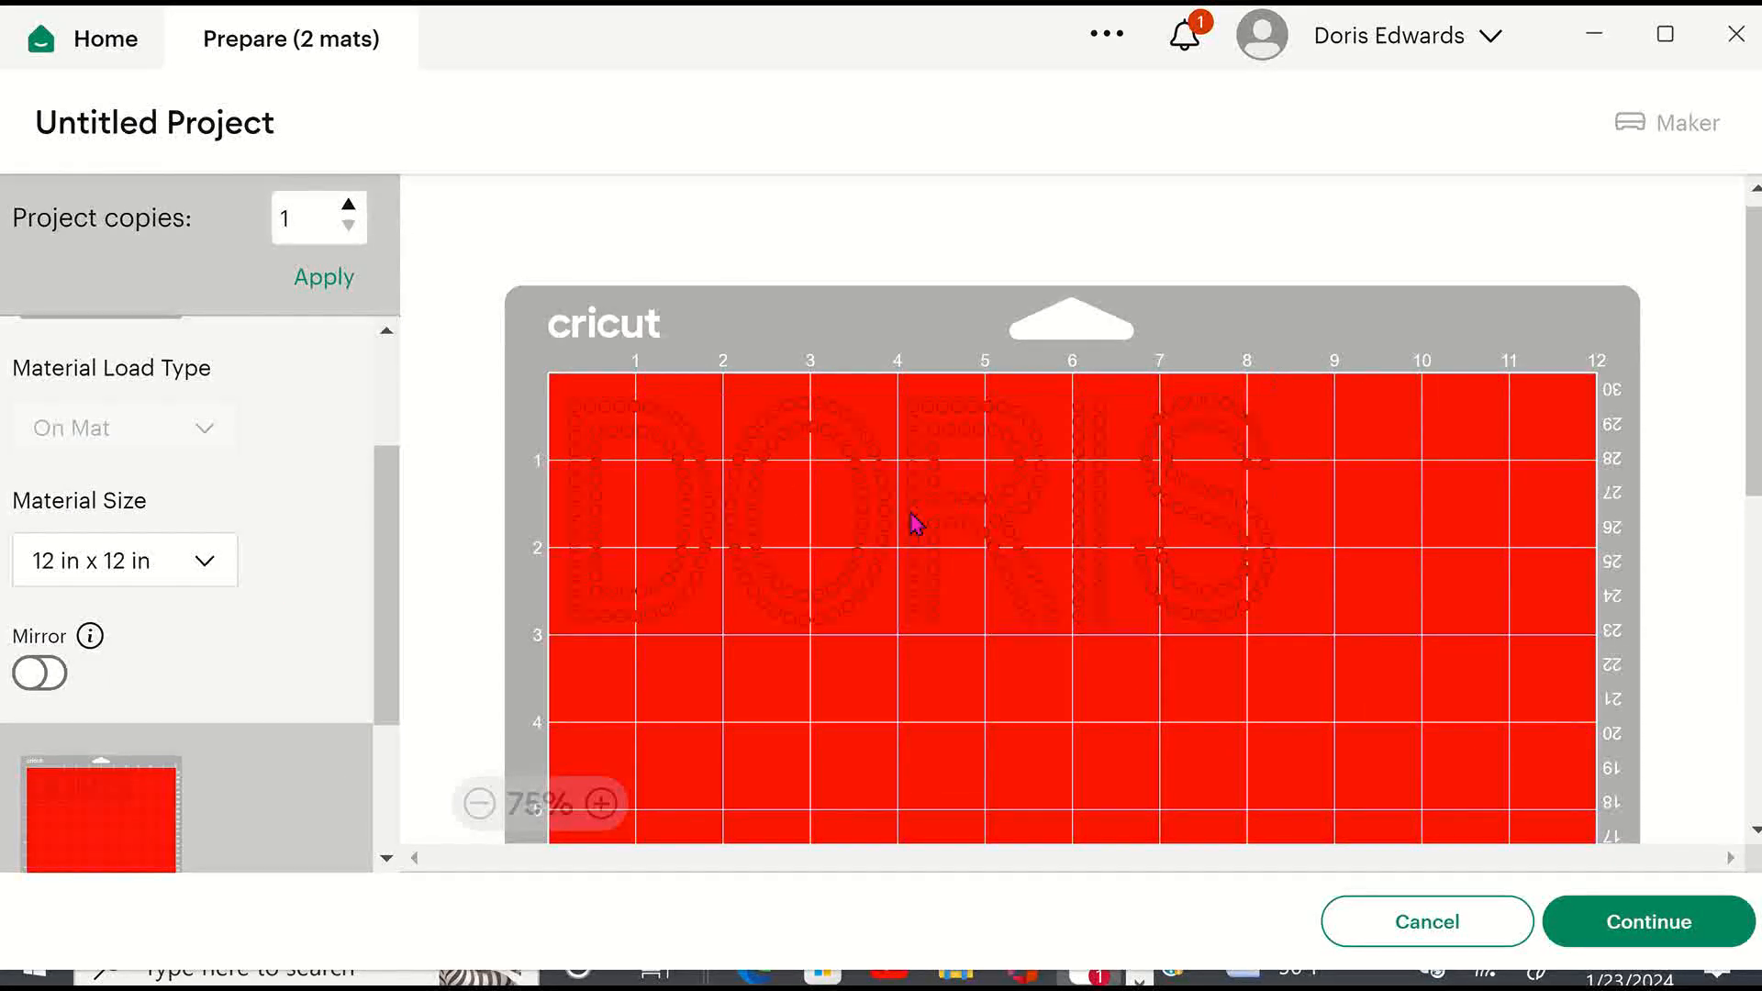
pyautogui.scroll(-5, 918, 571)
pyautogui.scroll(5, 919, 572)
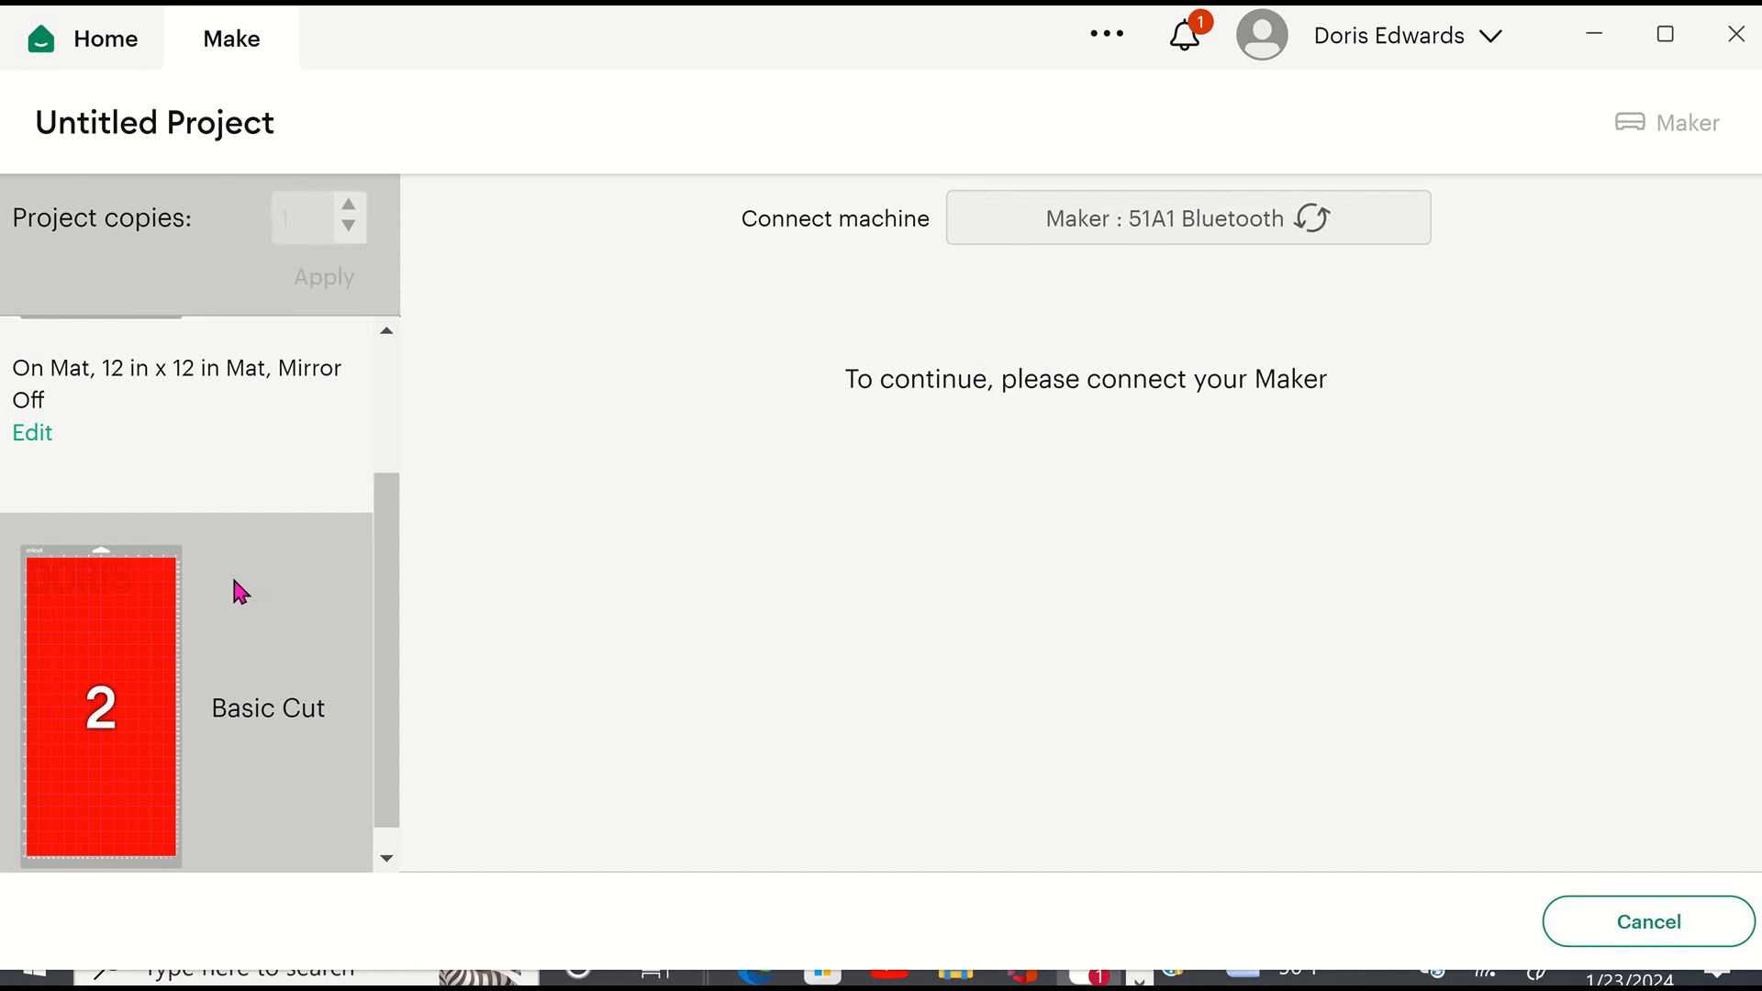
# Set the base material to Magic Flock Test and review the tools and material to load for the cut.
pyautogui.scroll(2, 149, 711)
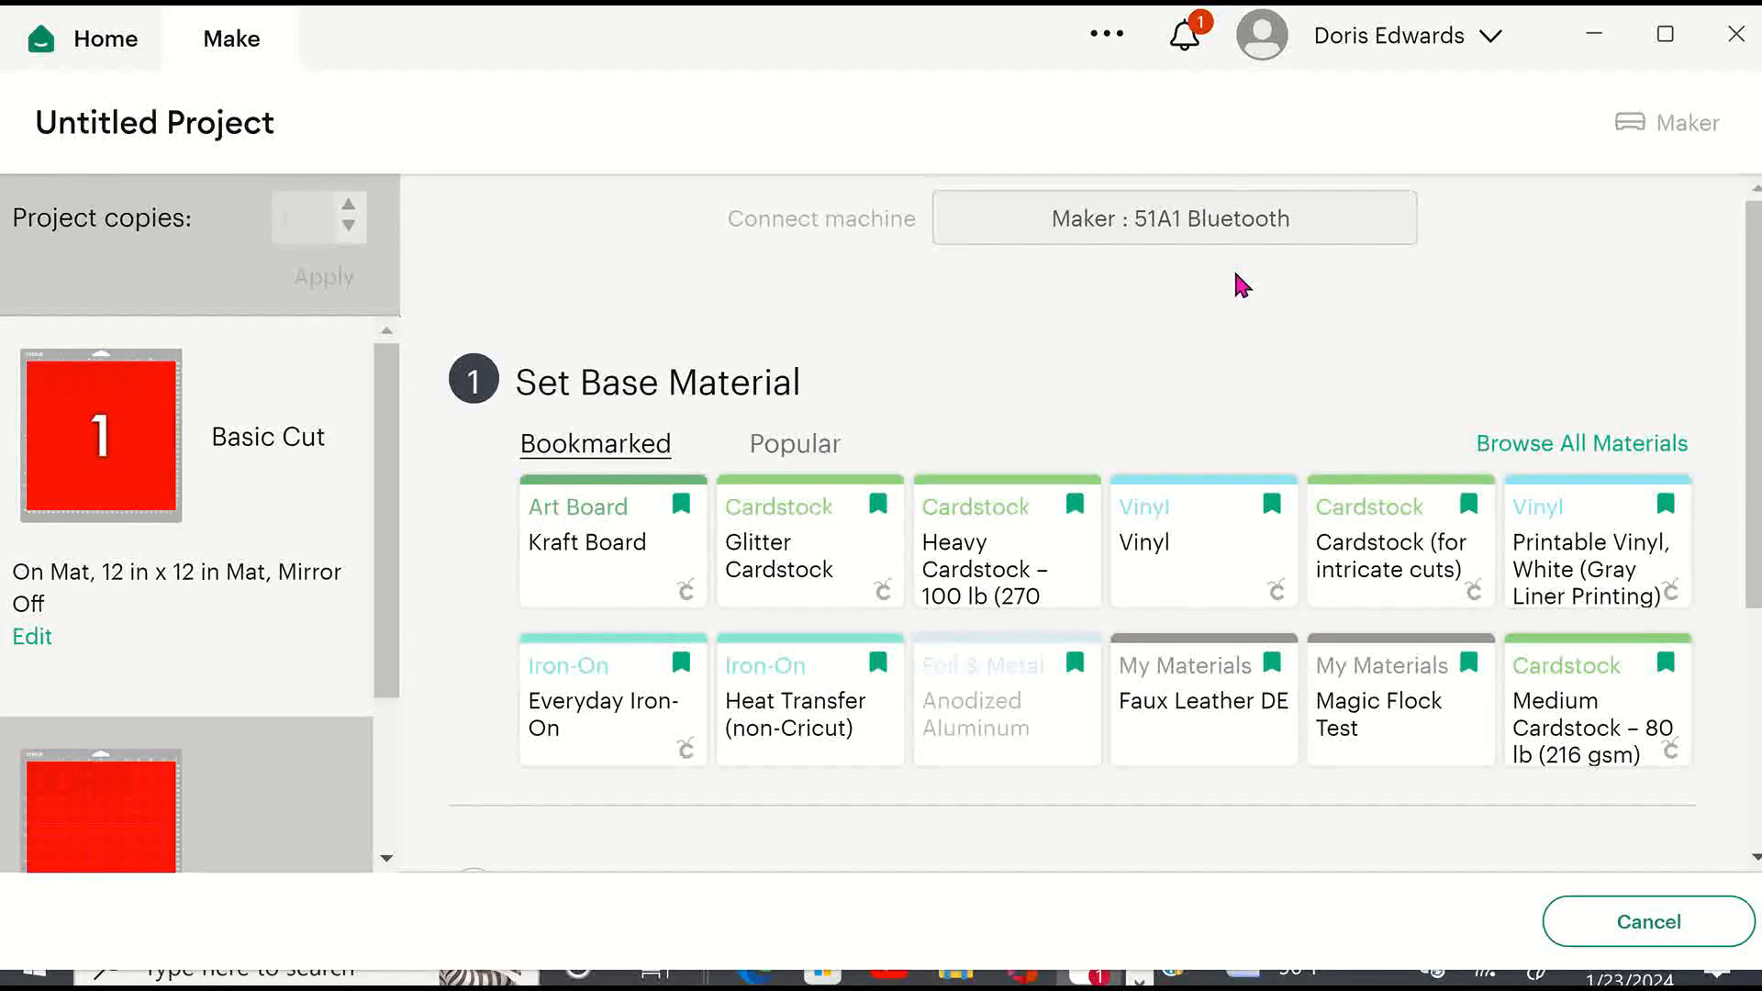
pyautogui.click(1411, 735)
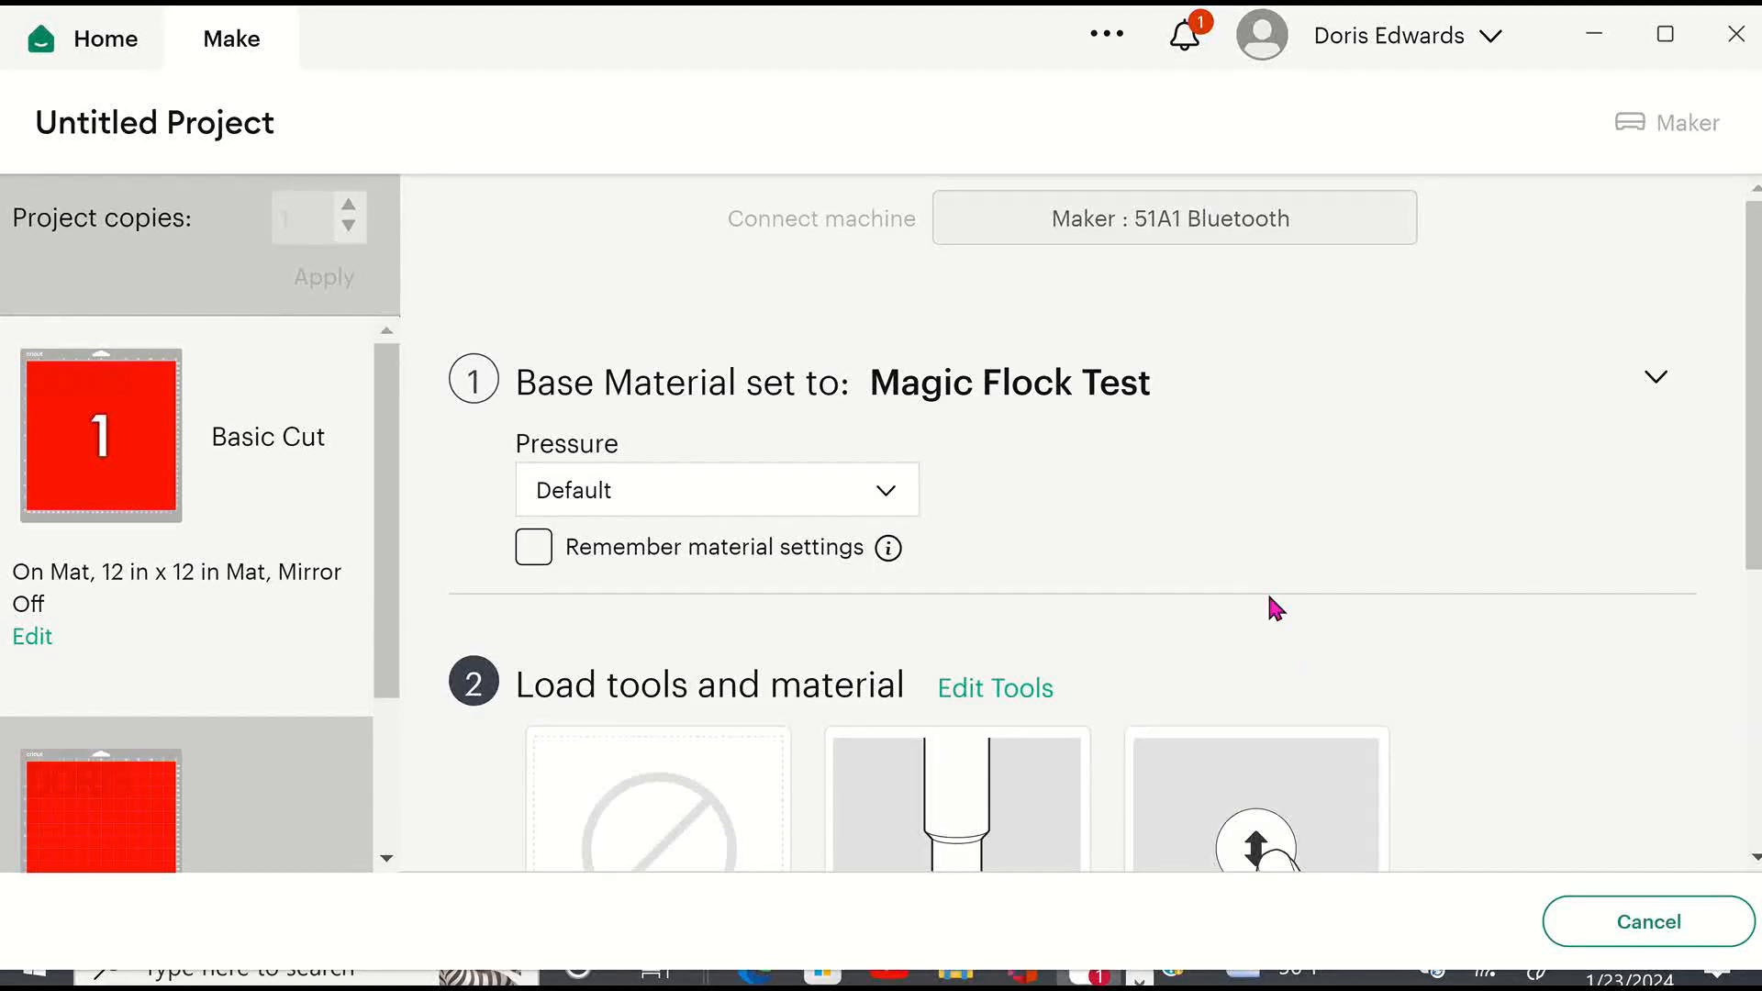
pyautogui.scroll(-3, 1145, 514)
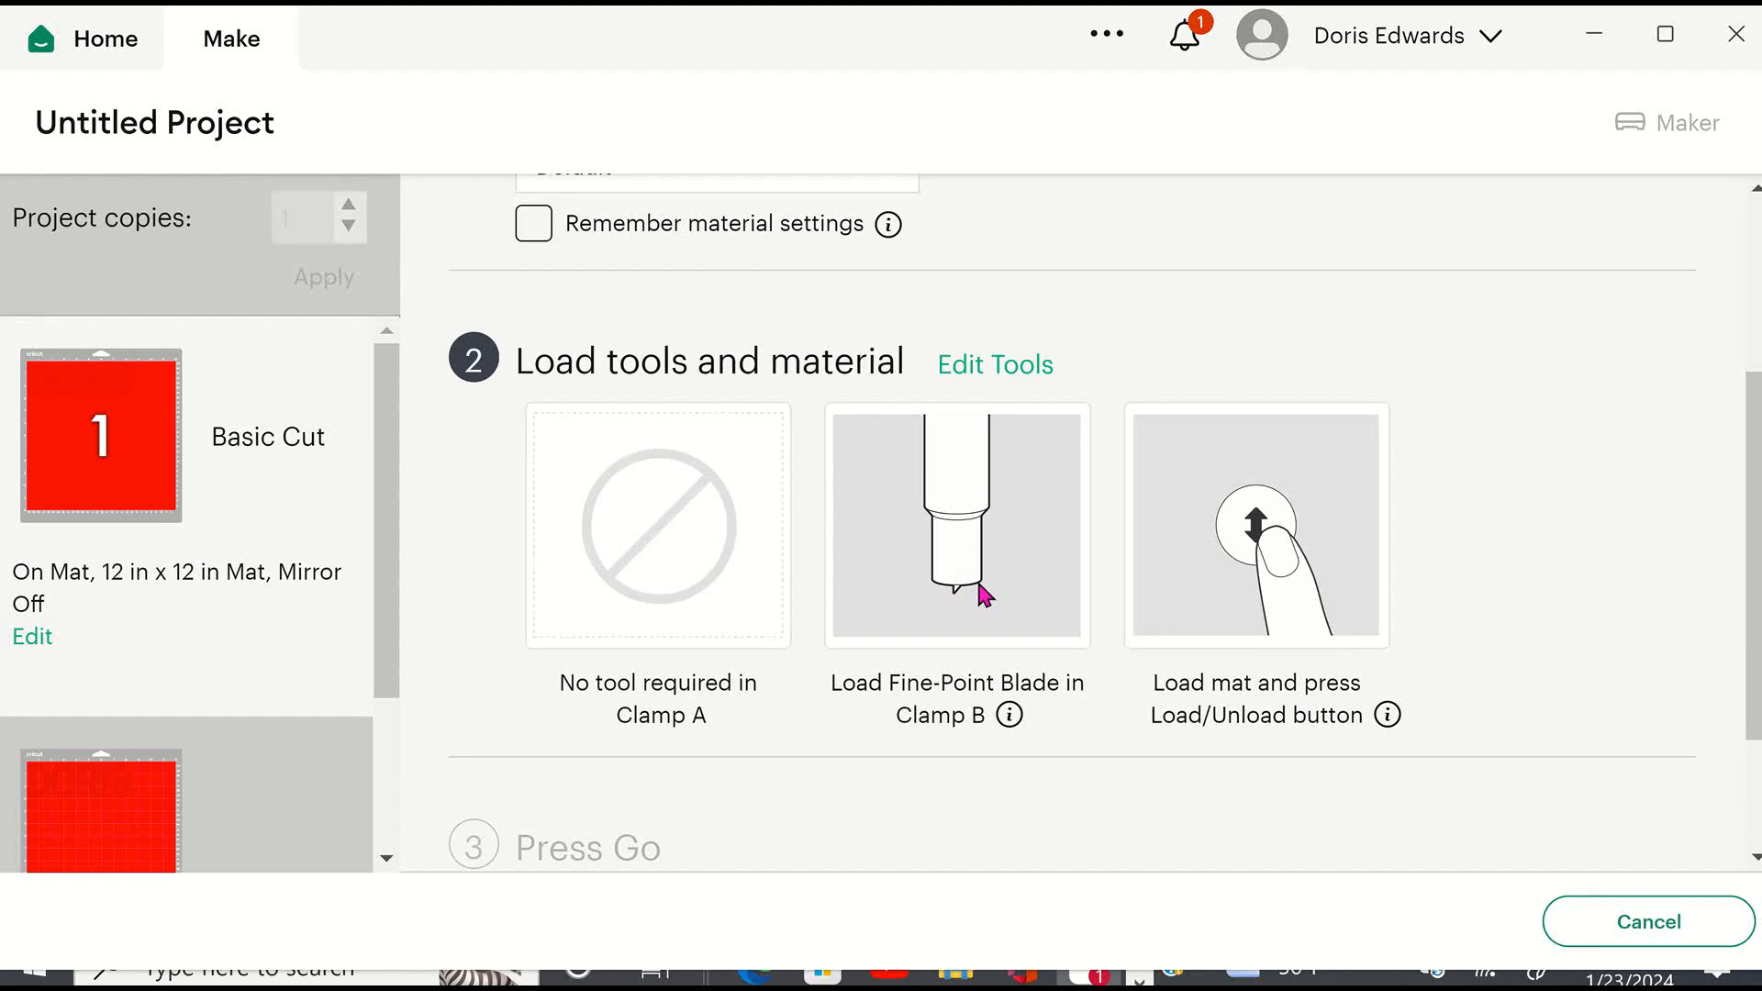
pyautogui.moveTo(1111, 9)
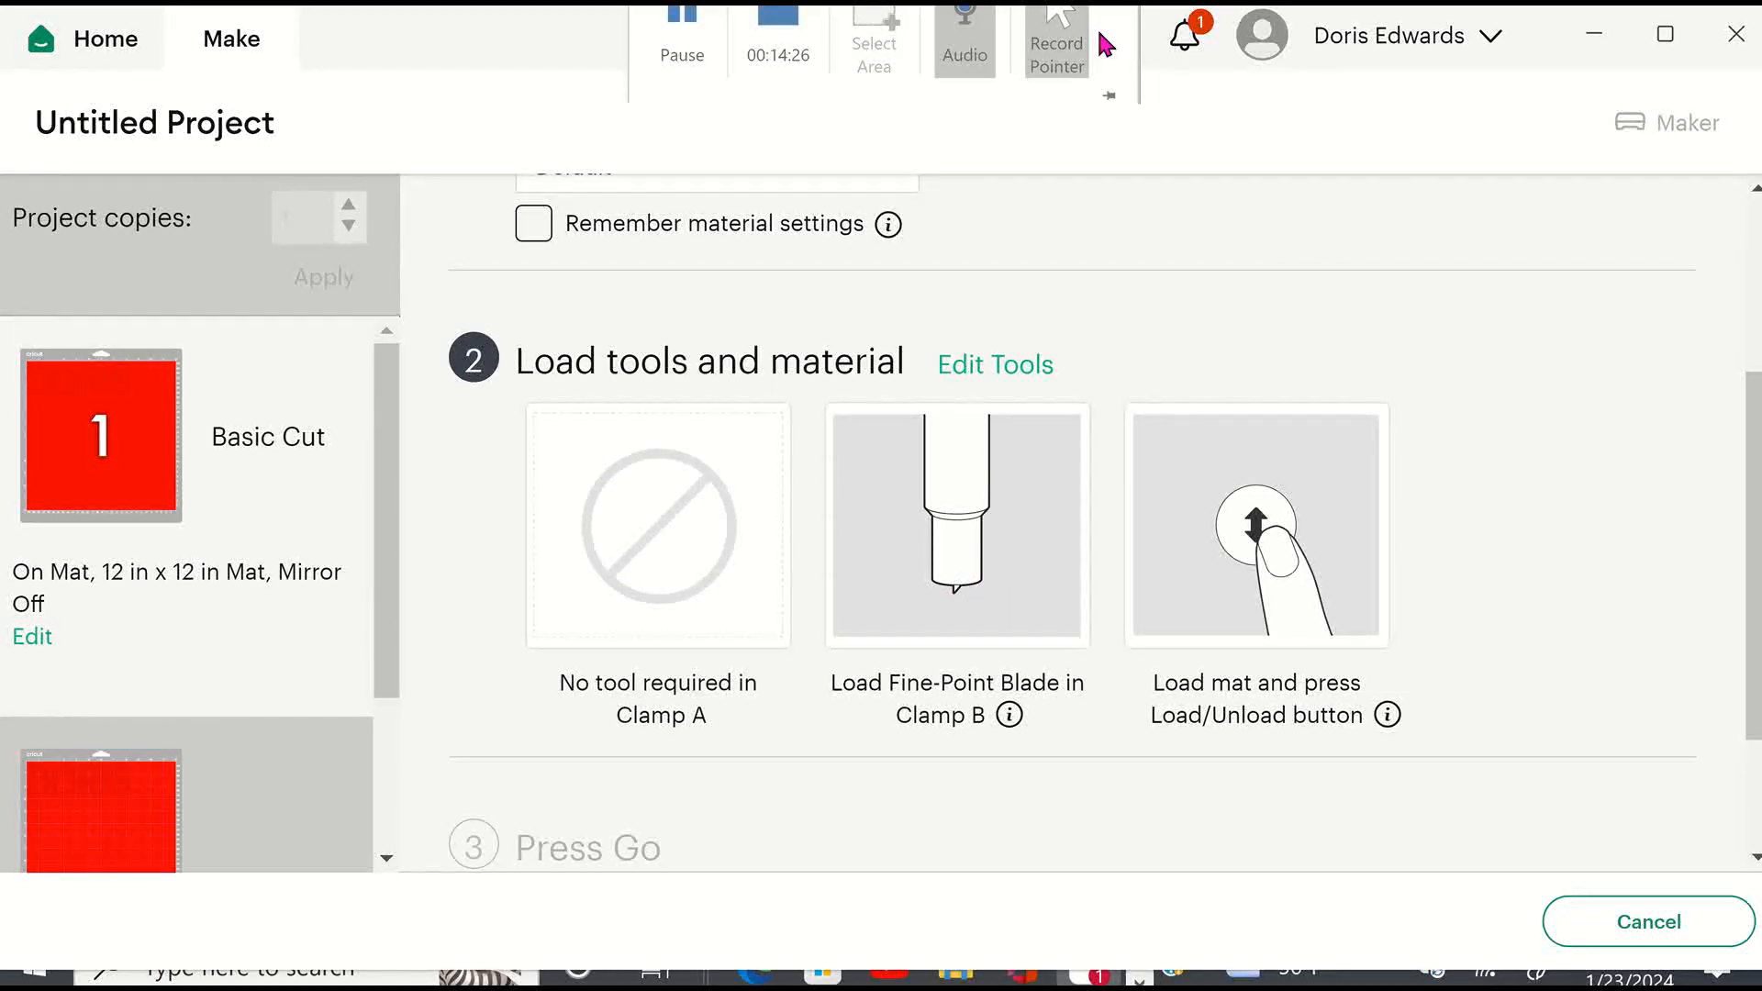